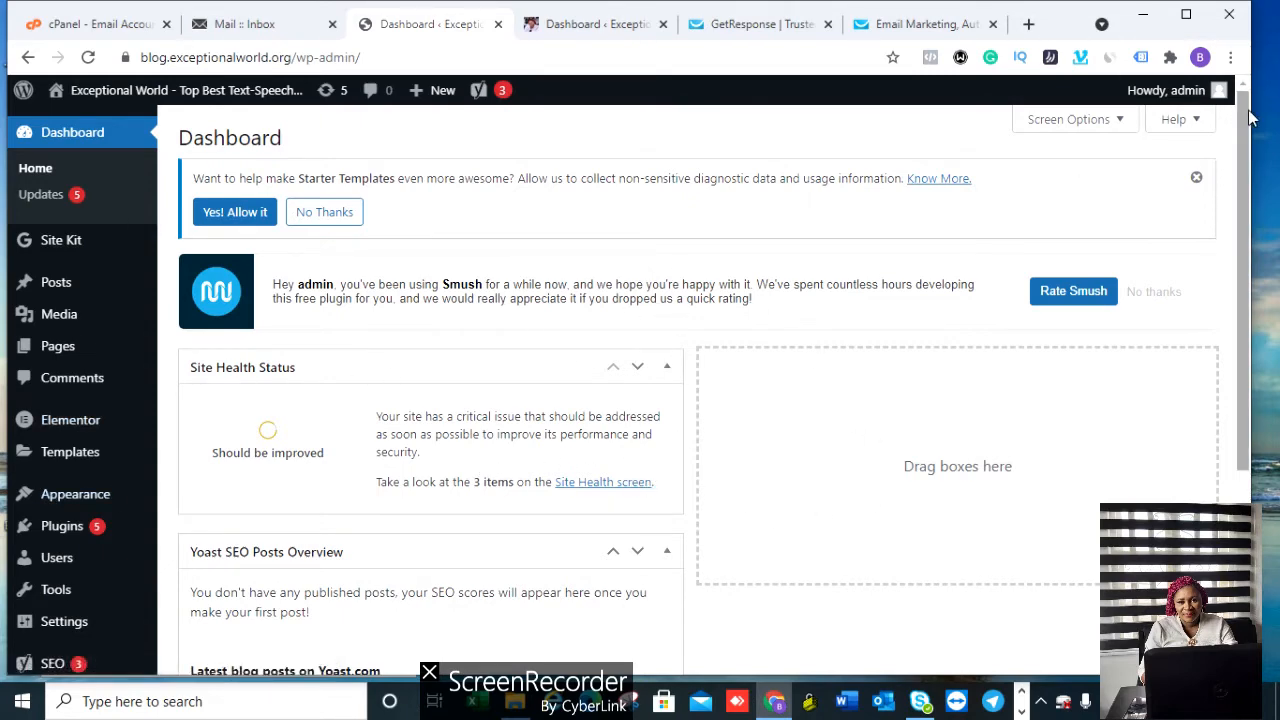
pyautogui.scroll(-1, 1253, 143)
pyautogui.scroll(-2, 1253, 143)
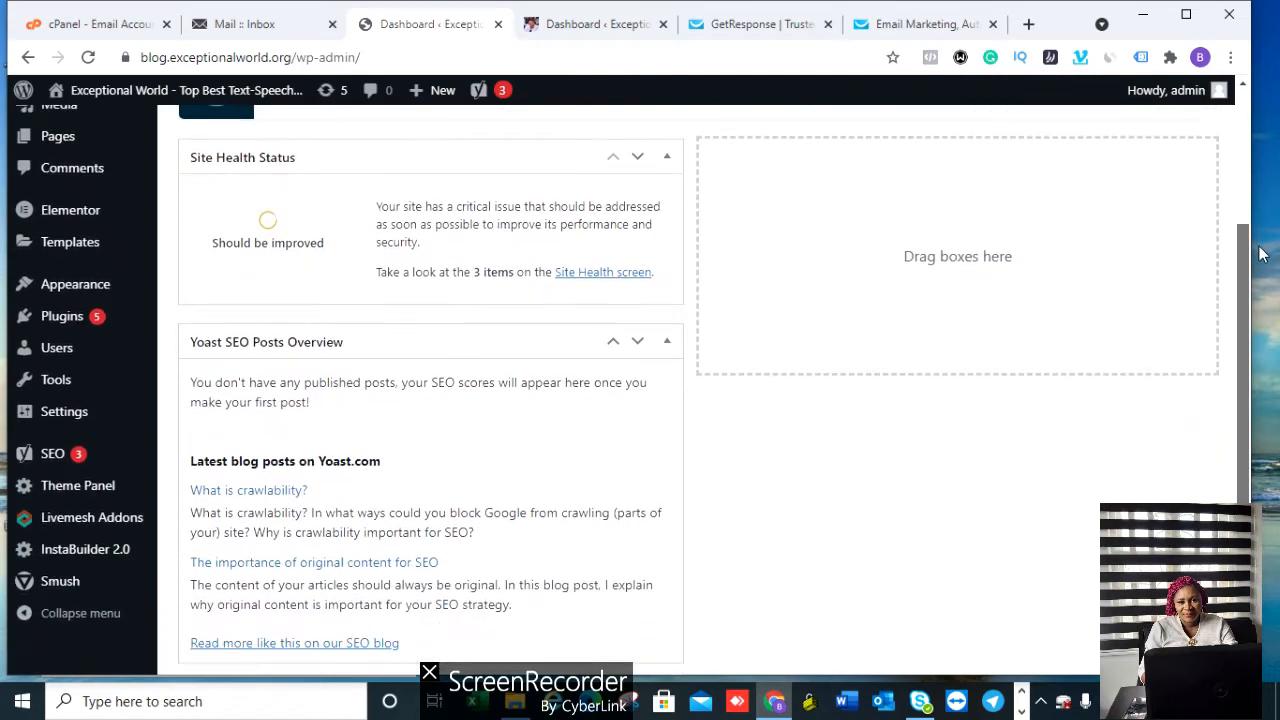
pyautogui.scroll(2, 1260, 143)
pyautogui.scroll(1, 1256, 132)
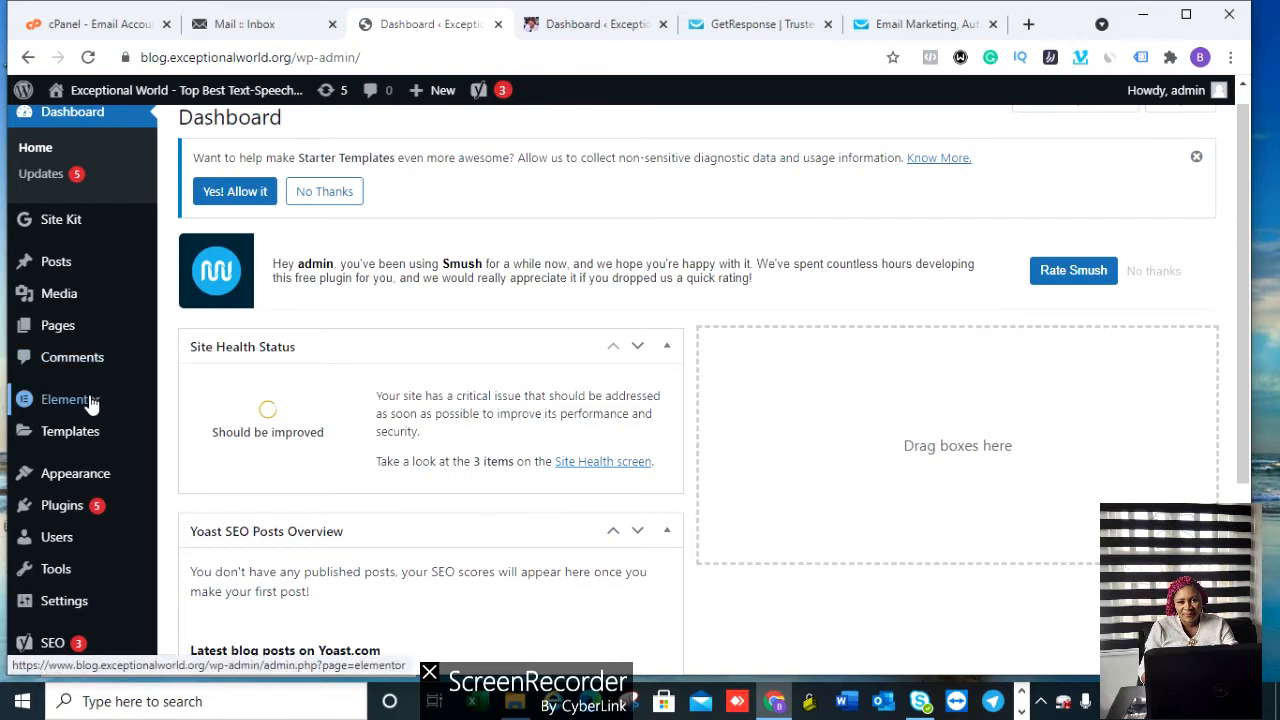
pyautogui.moveTo(62, 404)
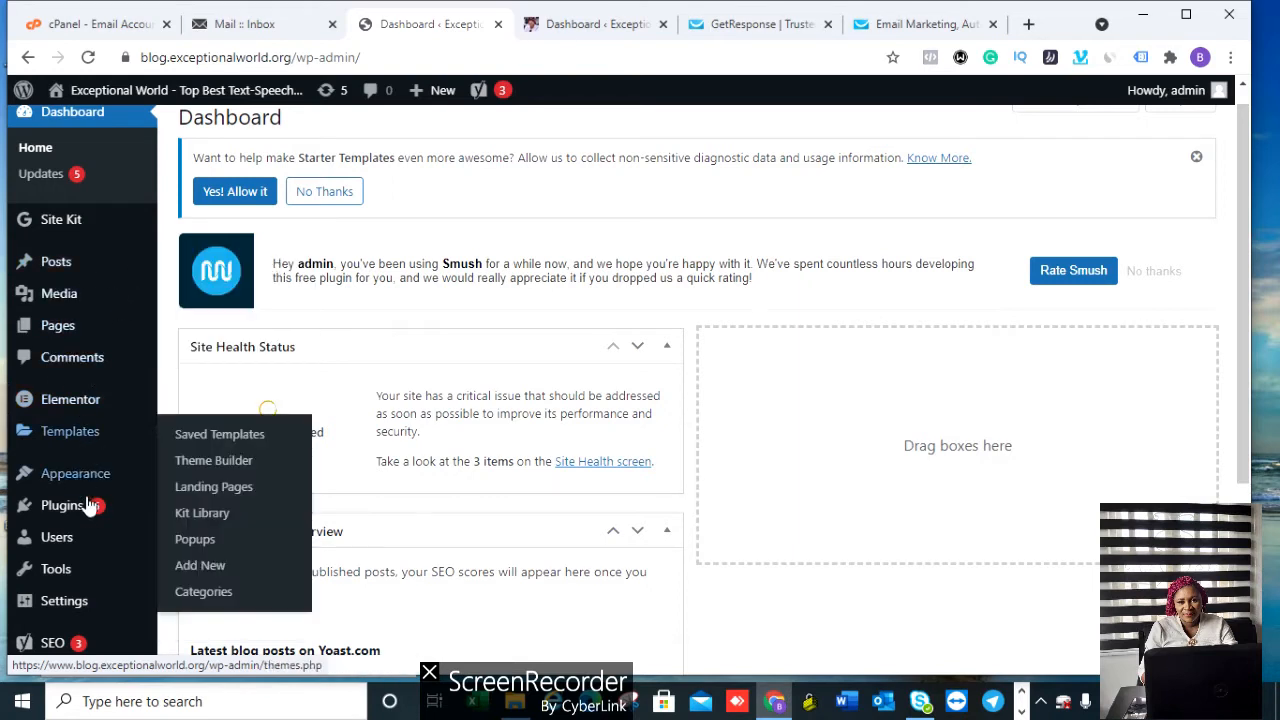
pyautogui.moveTo(62, 567)
pyautogui.moveTo(63, 509)
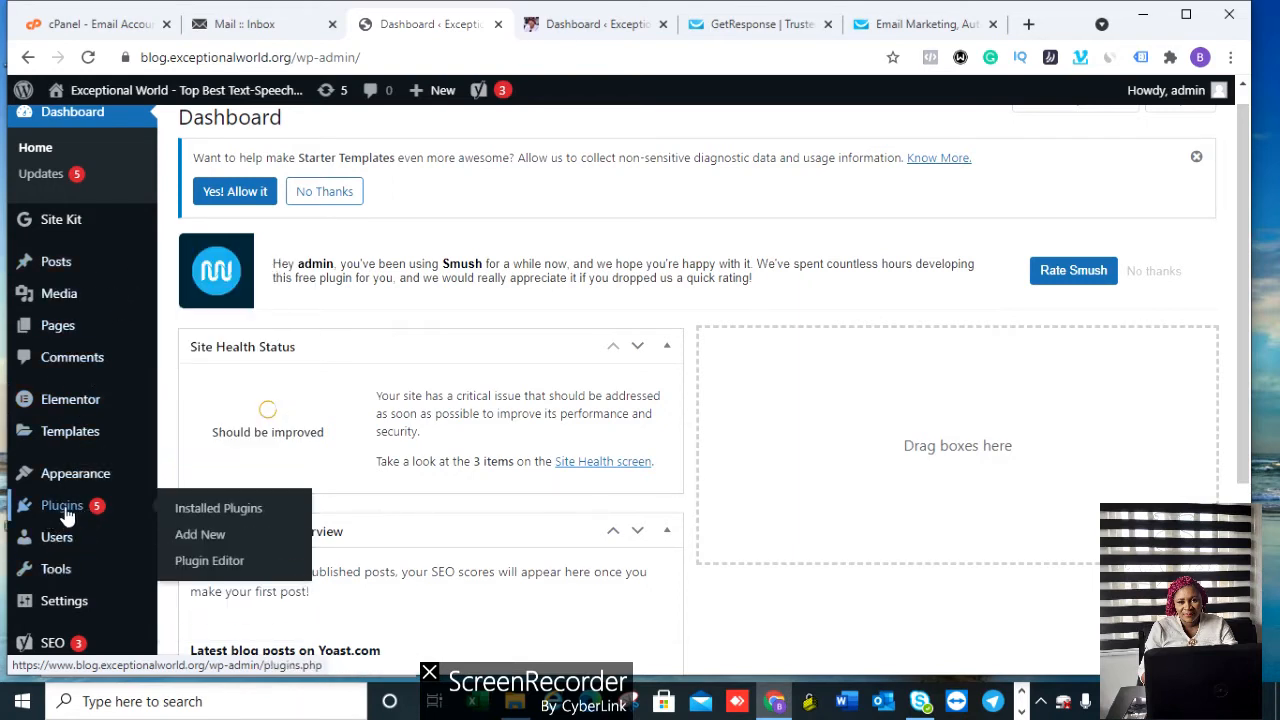
# Step: Search Add Plugins for 'elementor' and scroll the 1,036 results, including Elementor Website Builder
pyautogui.click(201, 536)
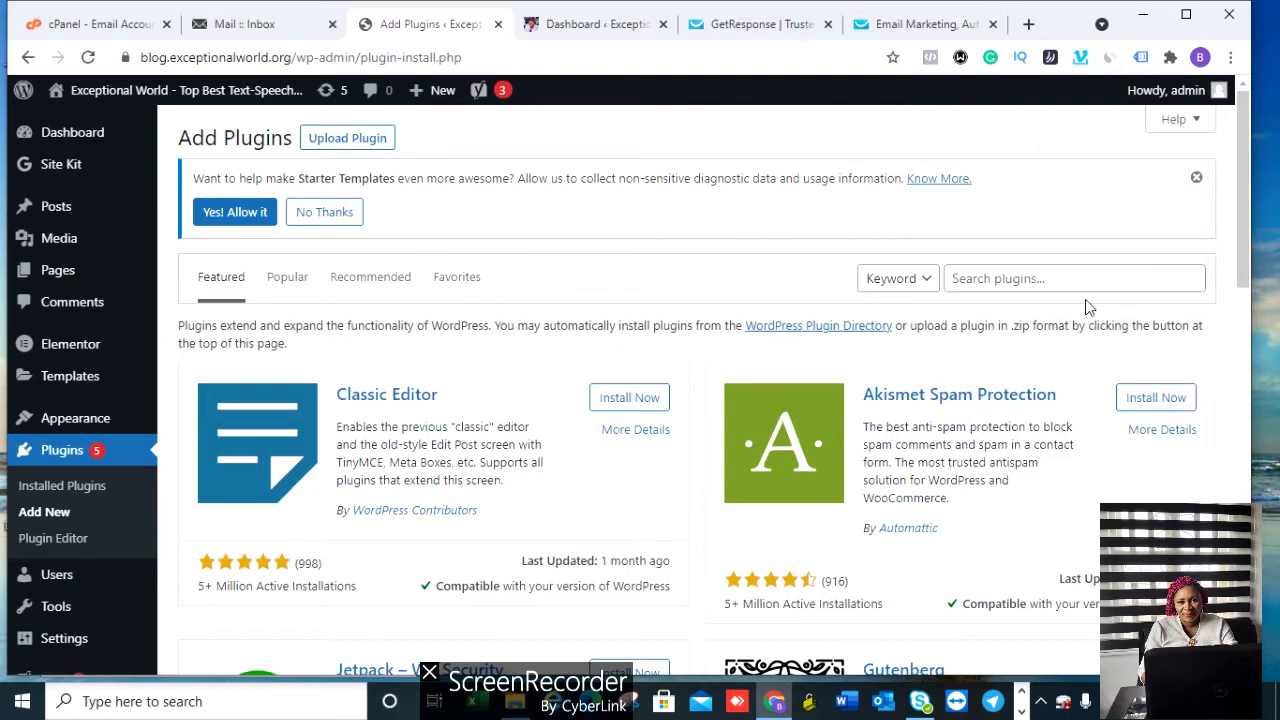
pyautogui.click(985, 279)
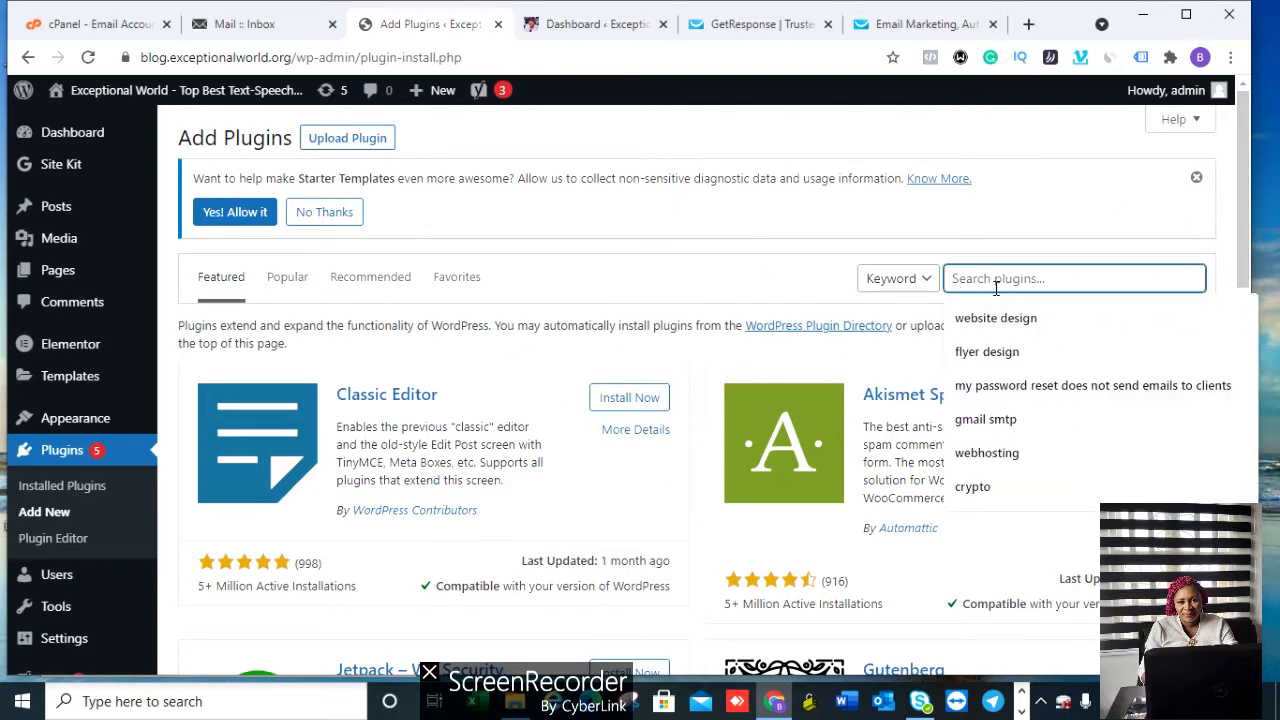
pyautogui.write('elementor')
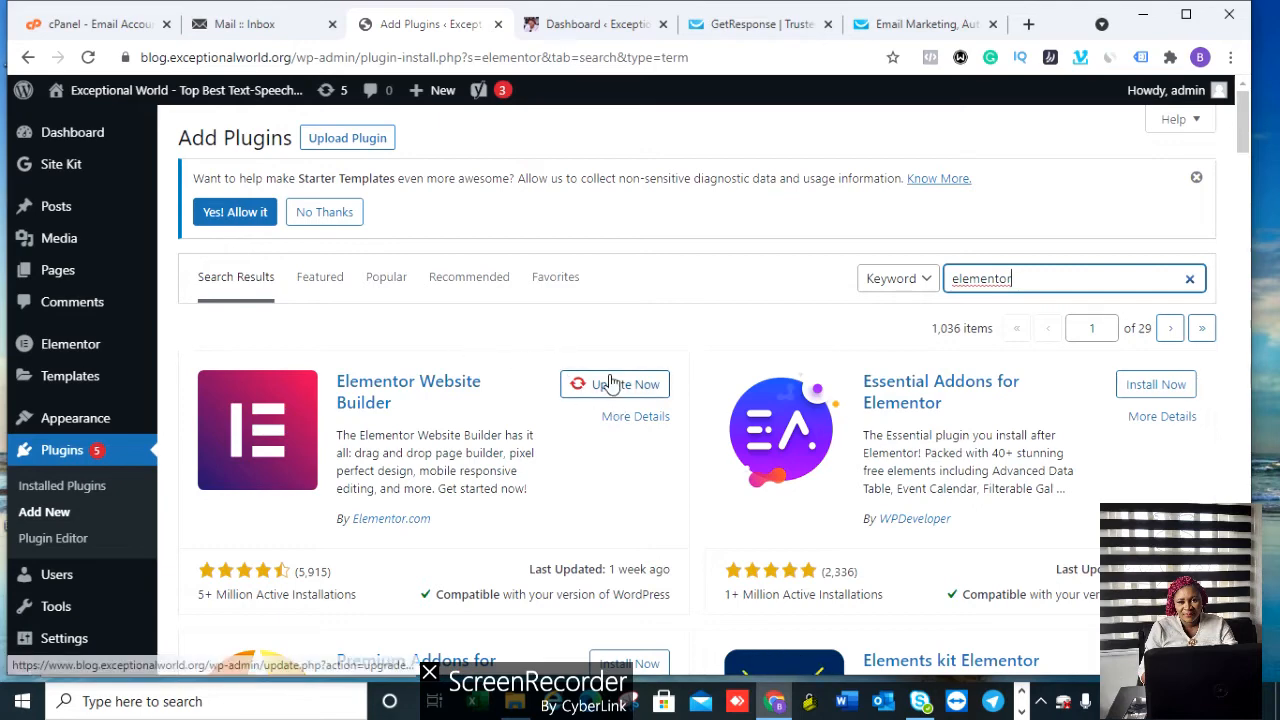
pyautogui.moveTo(100, 356)
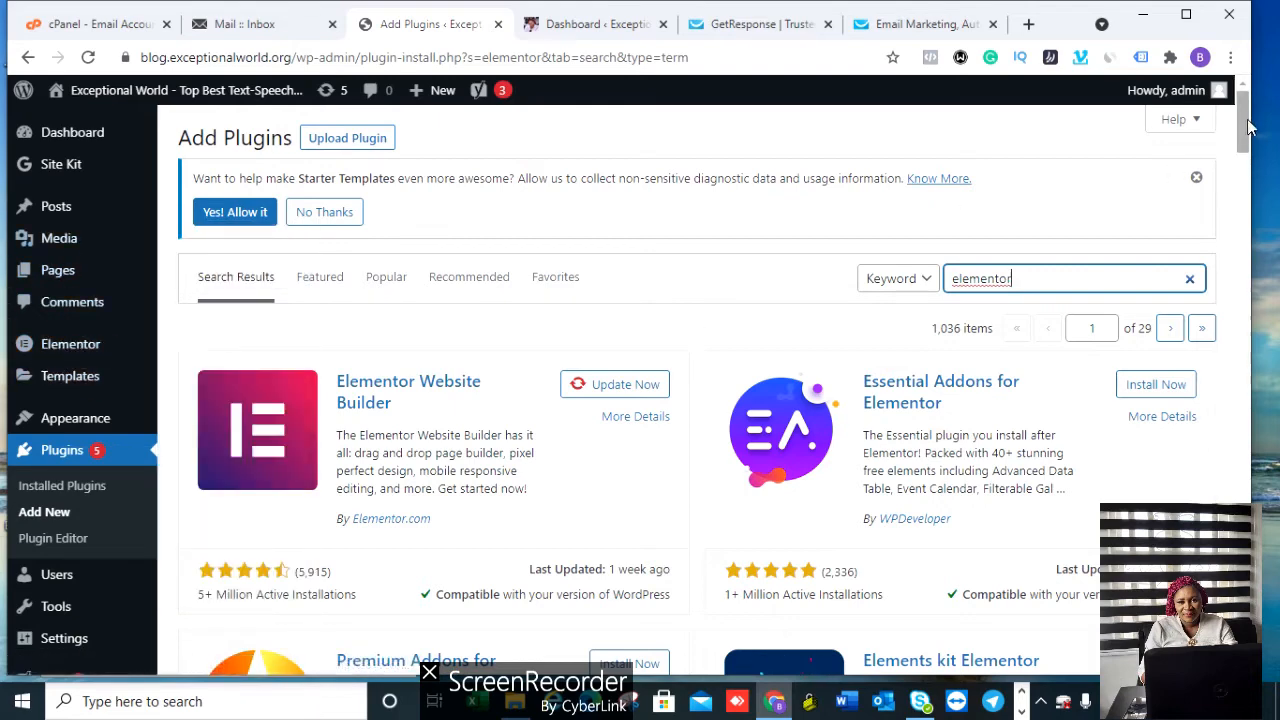
pyautogui.moveTo(1247, 124); pyautogui.dragTo(1250, 200)
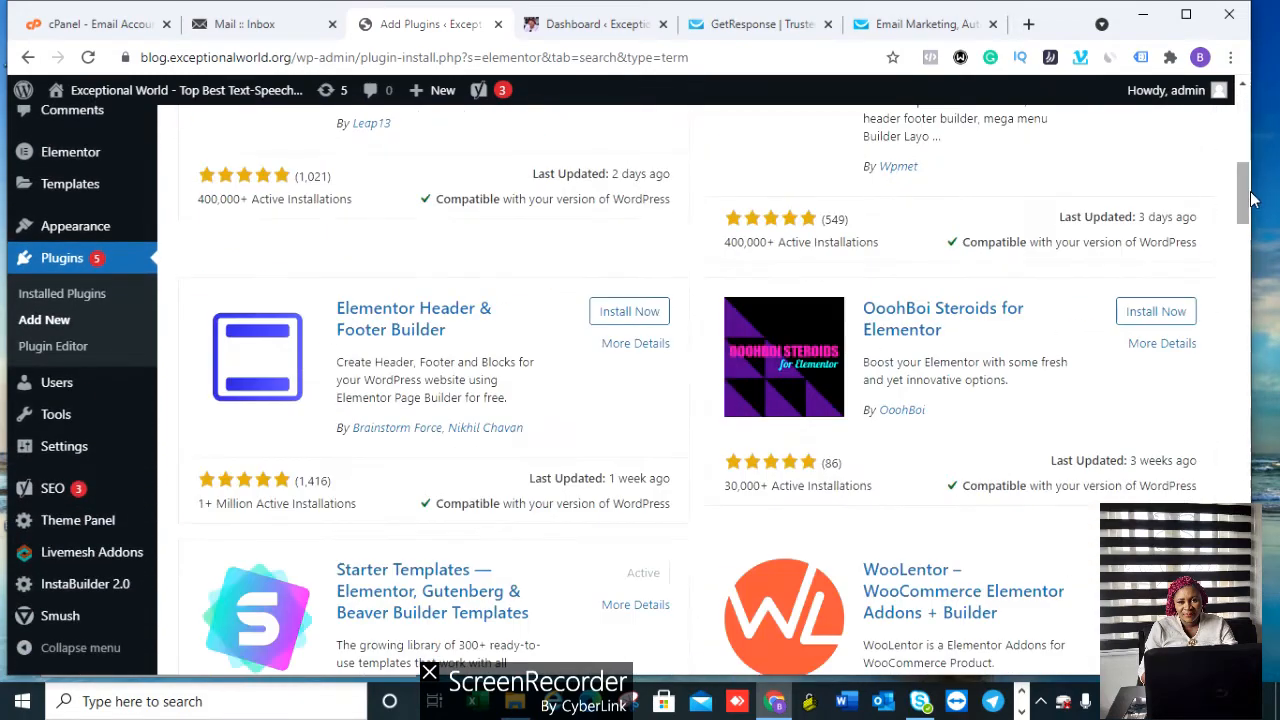
# Step: Confirm the permalink structure in Settings > Permalinks is Post name (/%postname%/)
pyautogui.moveTo(88, 452)
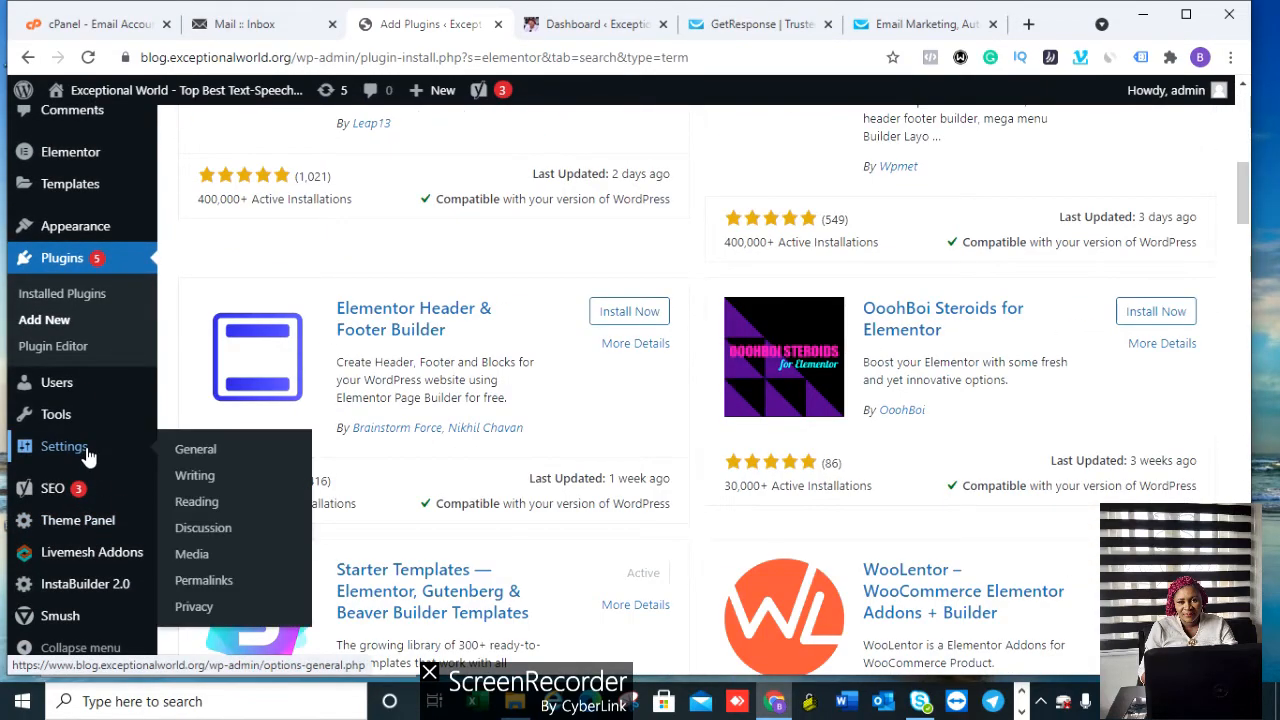
pyautogui.click(188, 452)
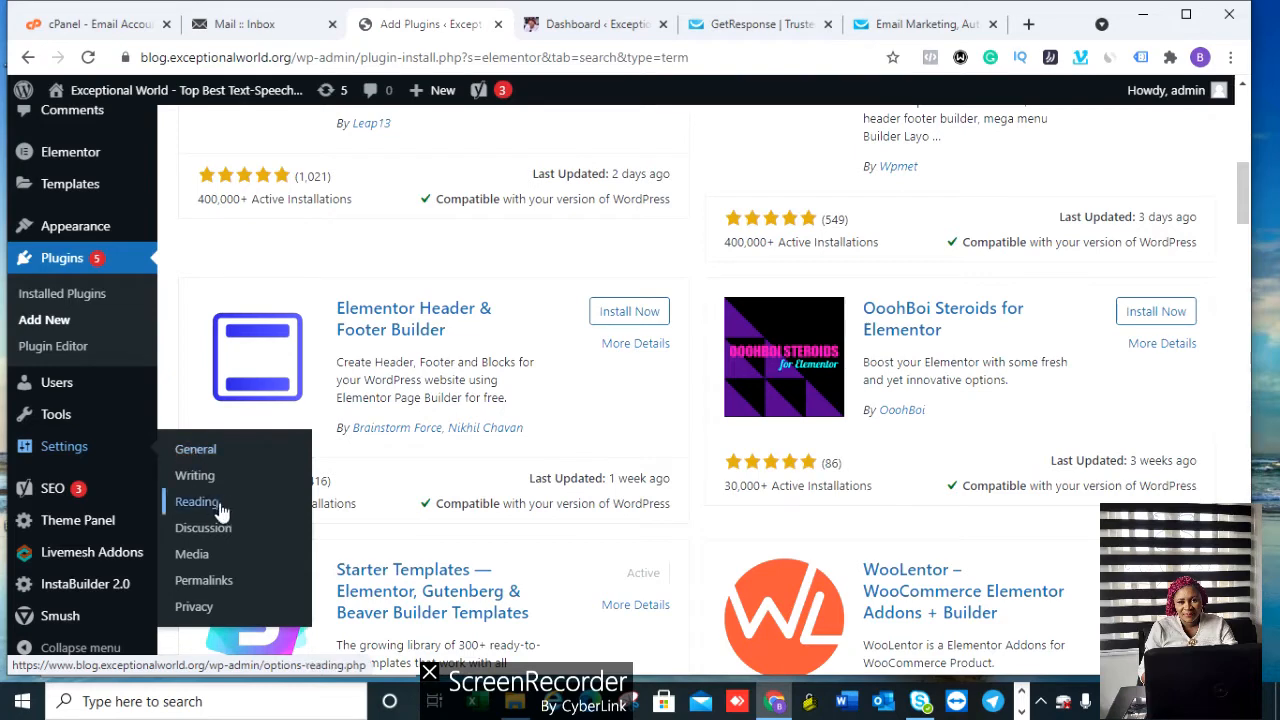
pyautogui.click(208, 584)
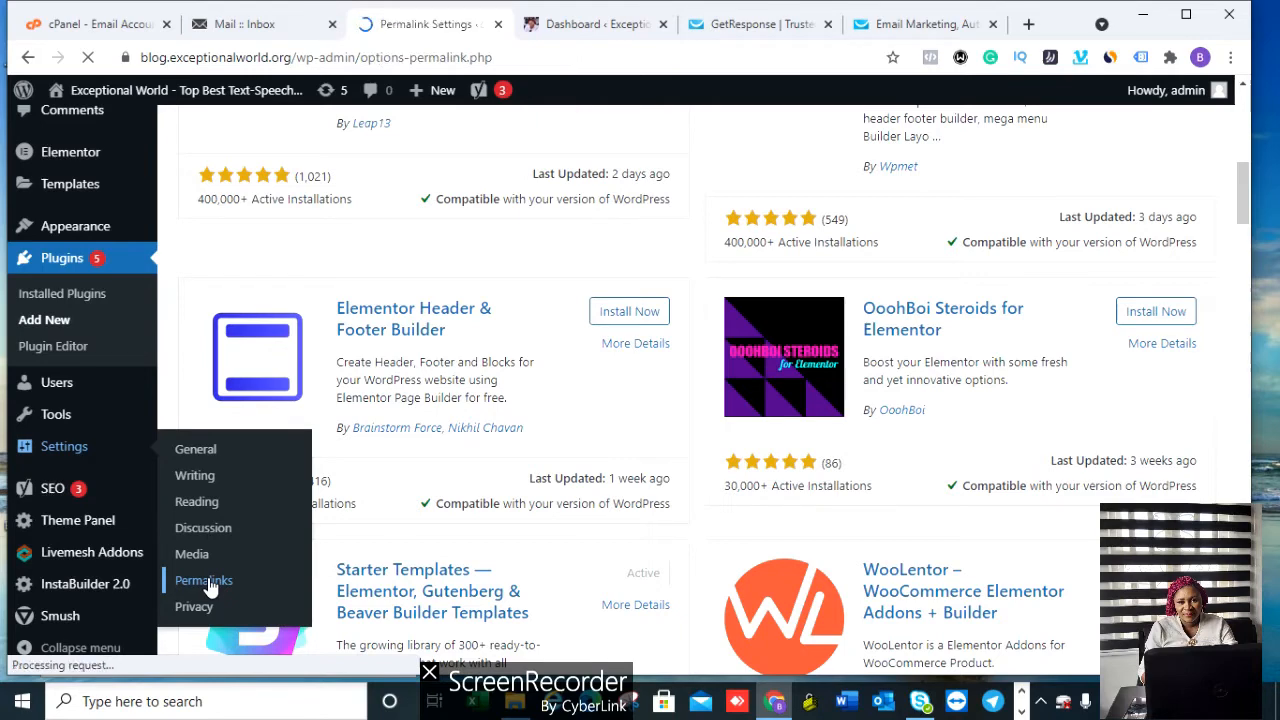
pyautogui.scroll(-2, 1257, 229)
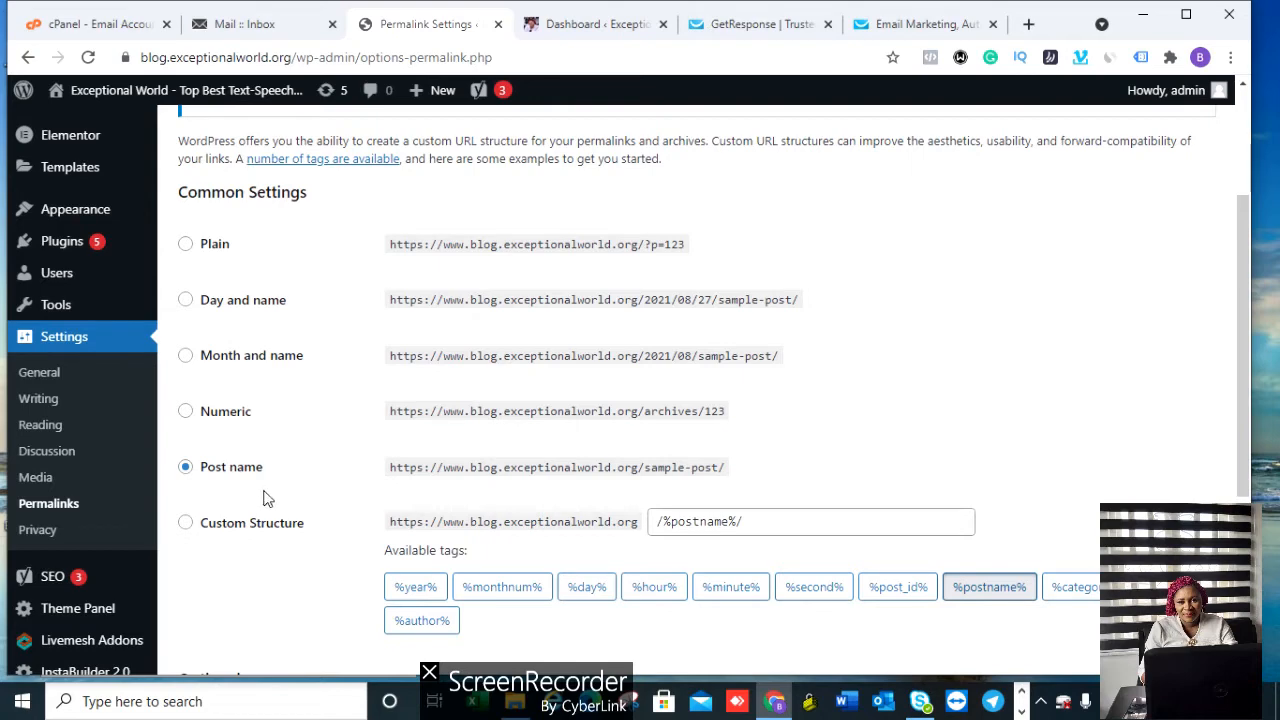
pyautogui.moveTo(264, 470); pyautogui.dragTo(929, 311)
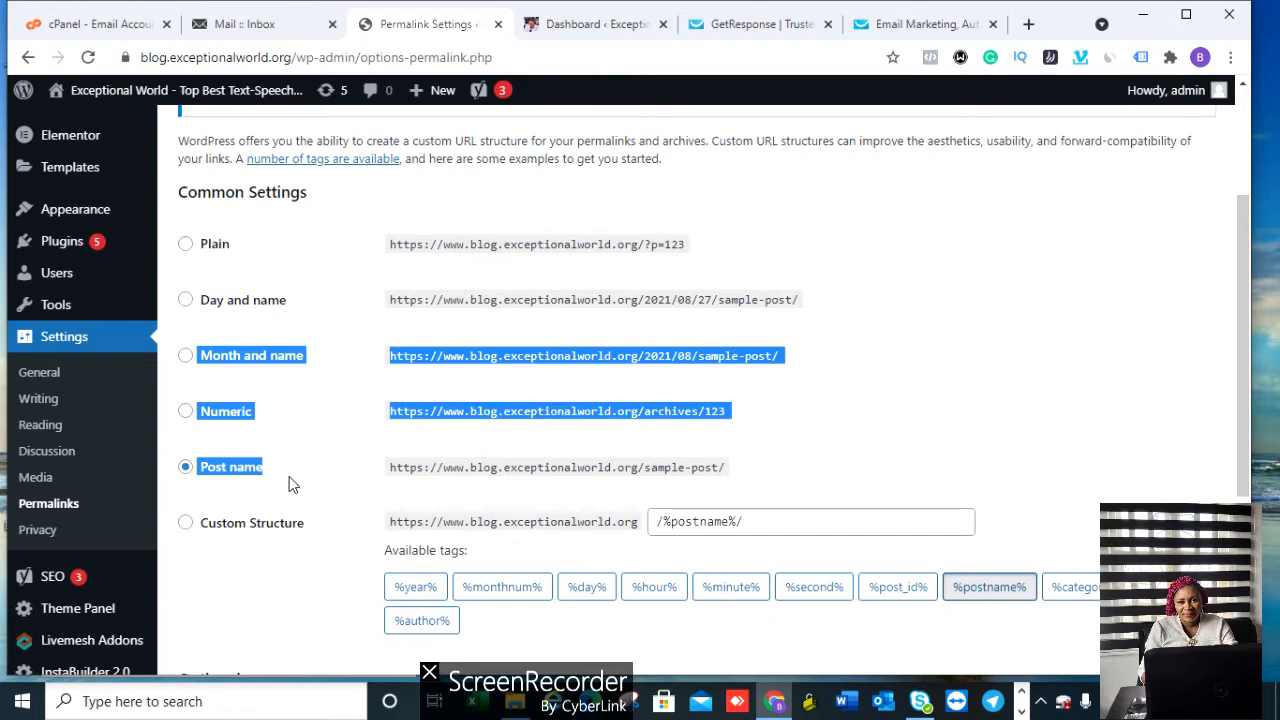
pyautogui.click(314, 482)
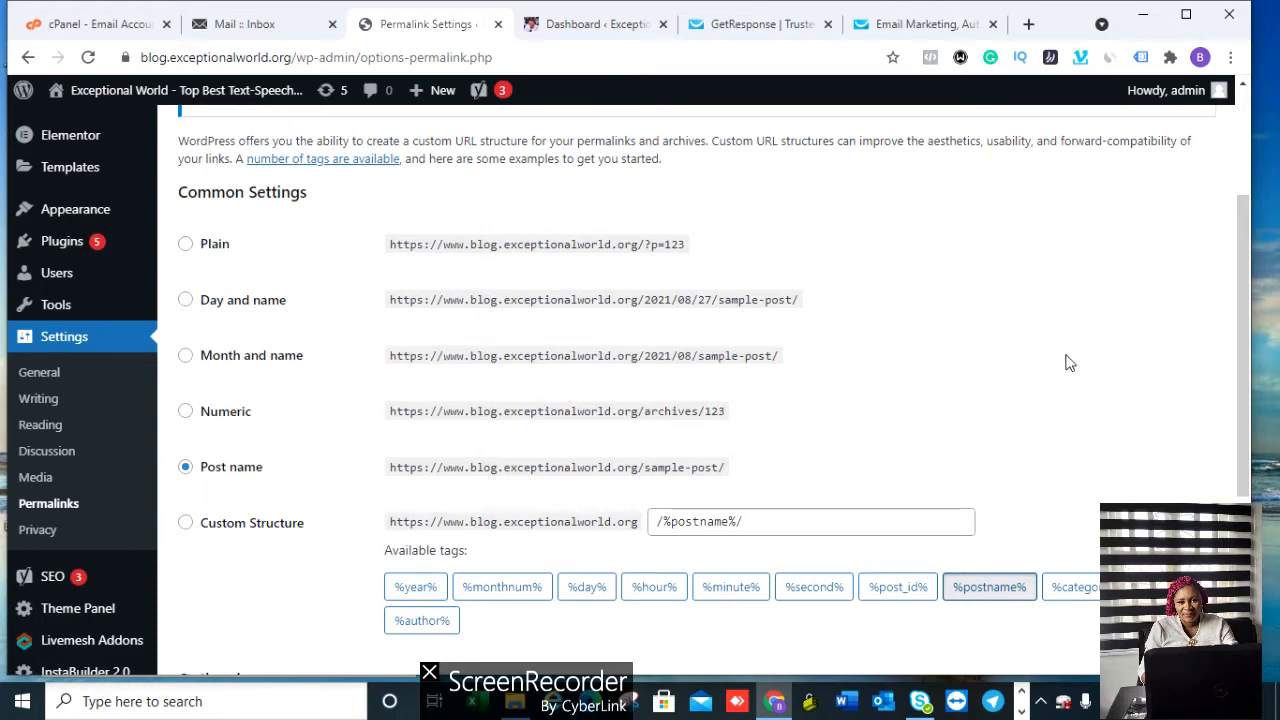
pyautogui.moveTo(1246, 257); pyautogui.dragTo(1259, 435)
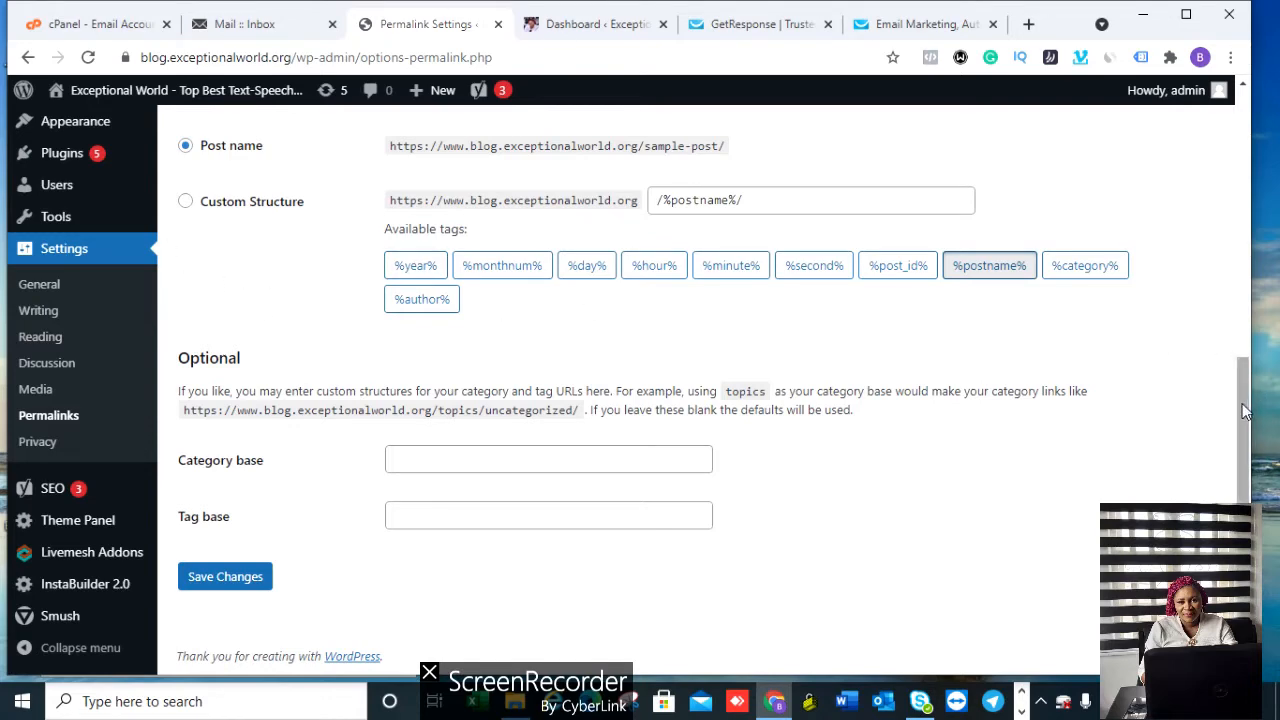
pyautogui.moveTo(1248, 410); pyautogui.dragTo(1250, 262)
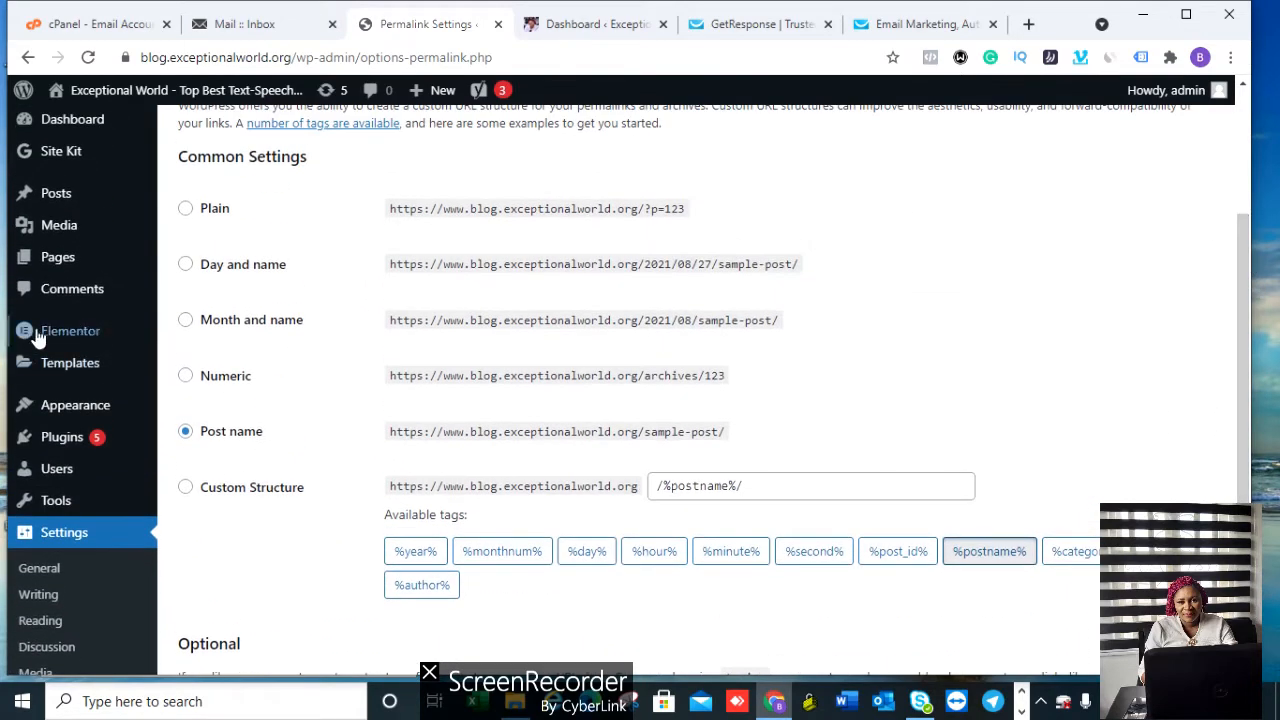
pyautogui.moveTo(73, 340)
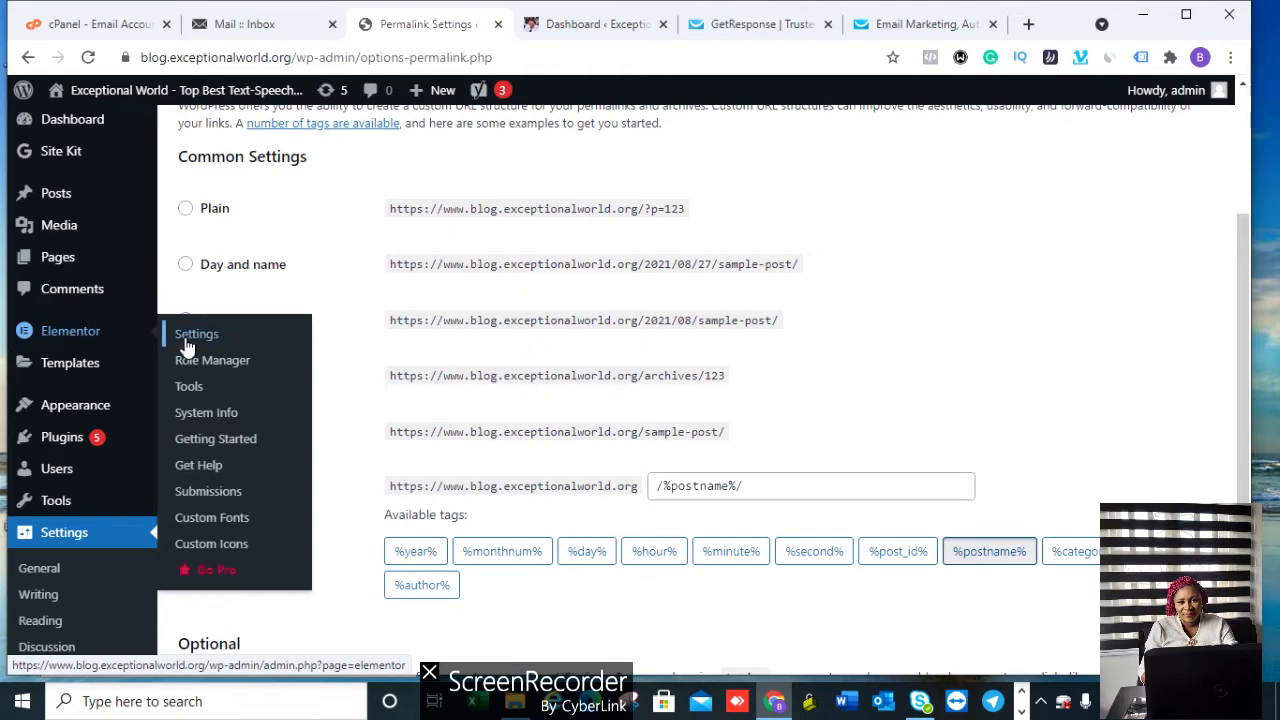
# Step: From Elementor's Getting Started page, create a first page, opening Elementor #74 in the editor
pyautogui.click(231, 444)
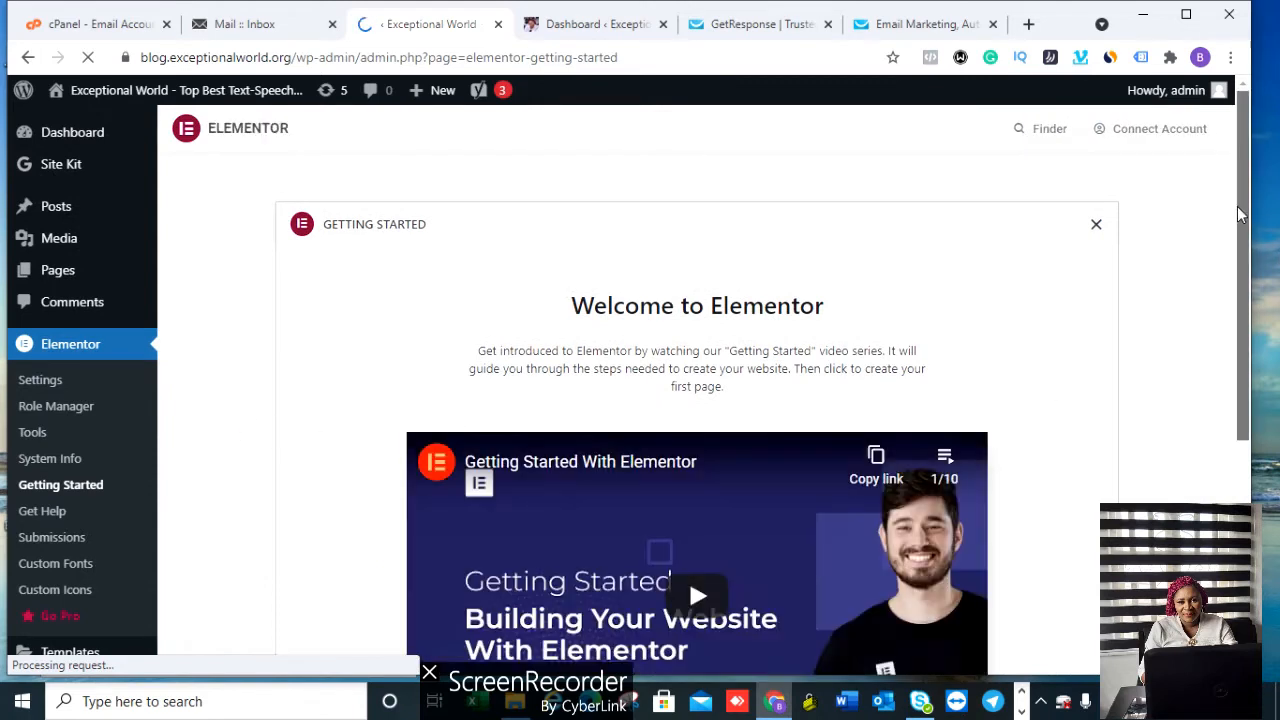
pyautogui.scroll(-4, 1249, 393)
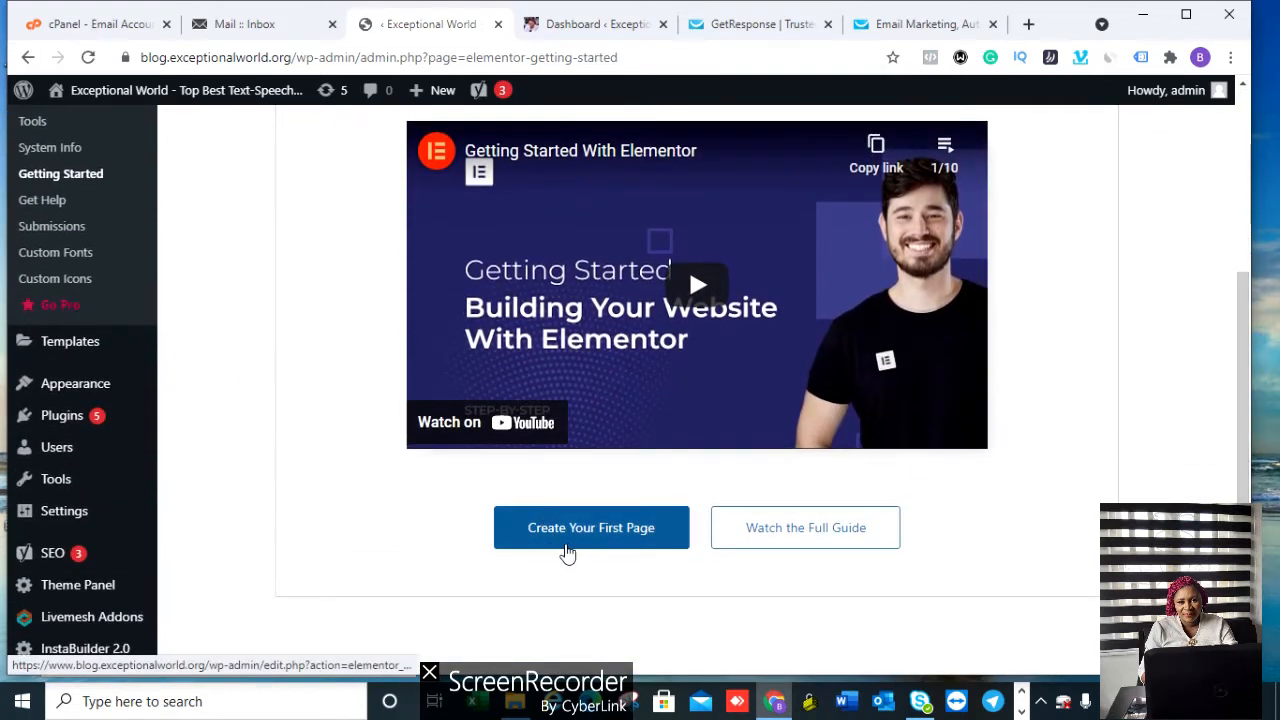
pyautogui.click(630, 538)
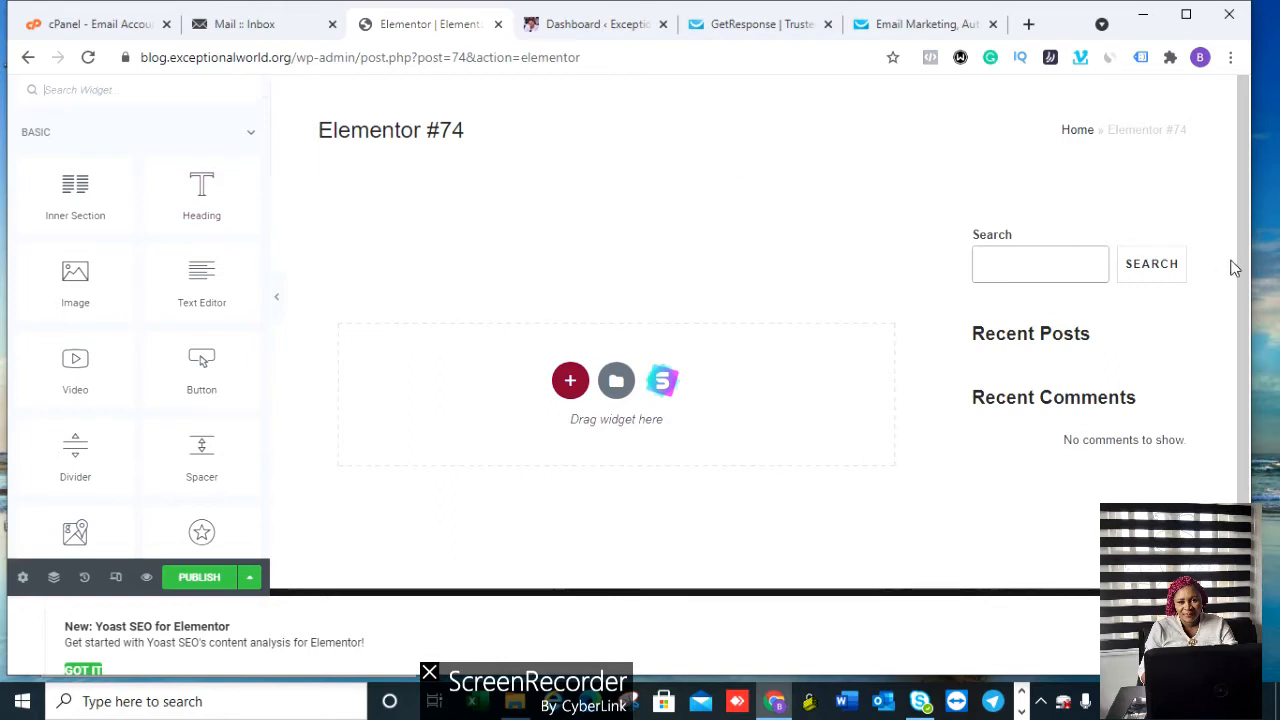
# Step: Bring up the section structure picker from the red + on the blank Elementor #74 page
pyautogui.scroll(-1, 1243, 265)
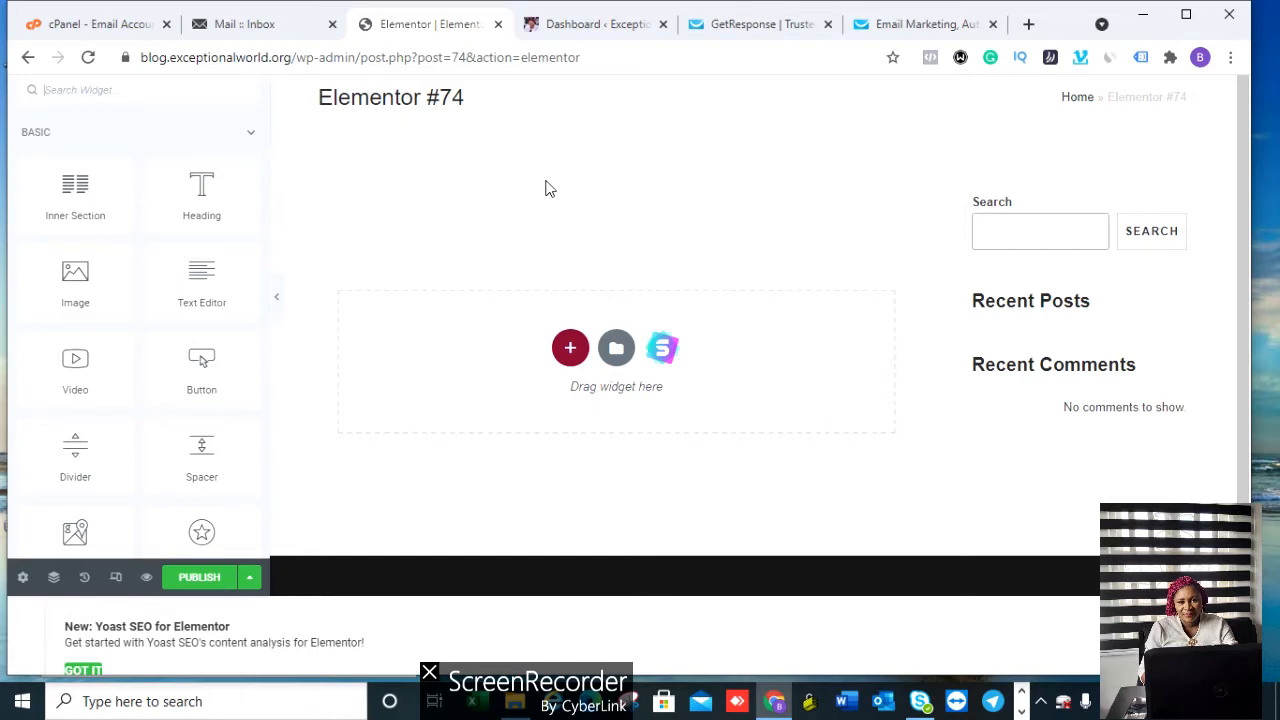
pyautogui.click(570, 350)
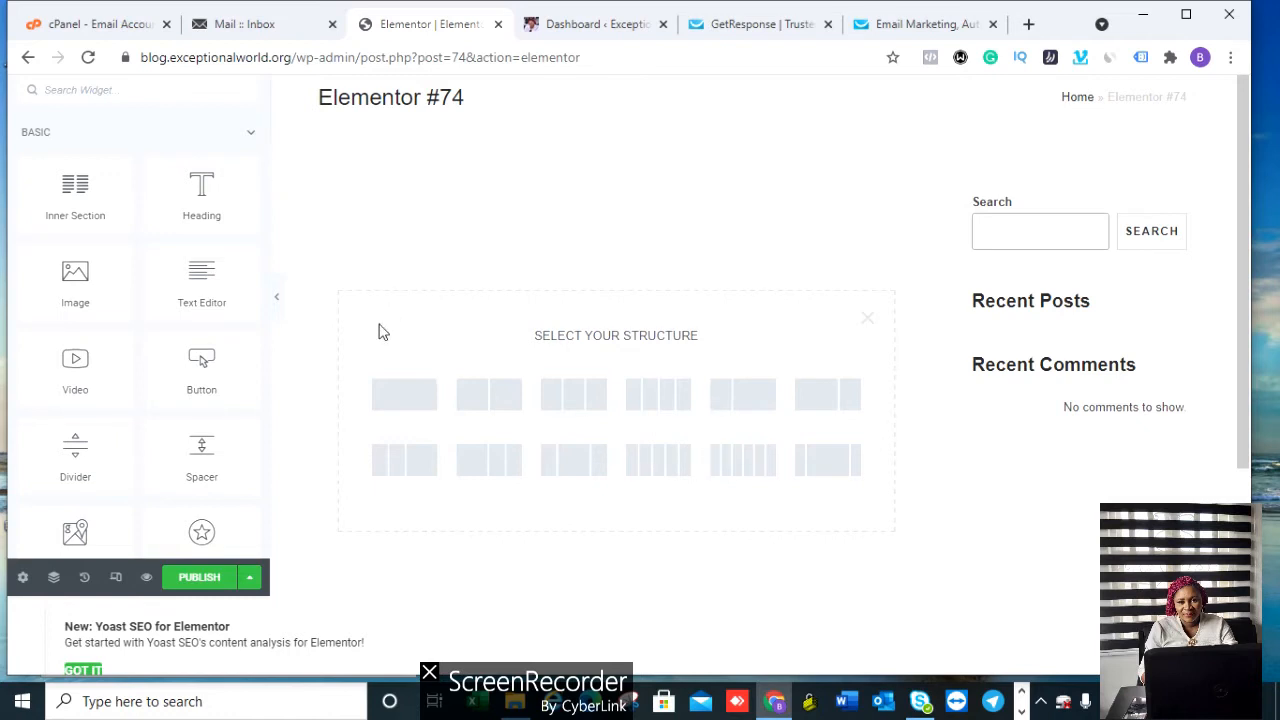
# Step: Add a single-column section and bring up the Basic widget list for it
pyautogui.click(404, 395)
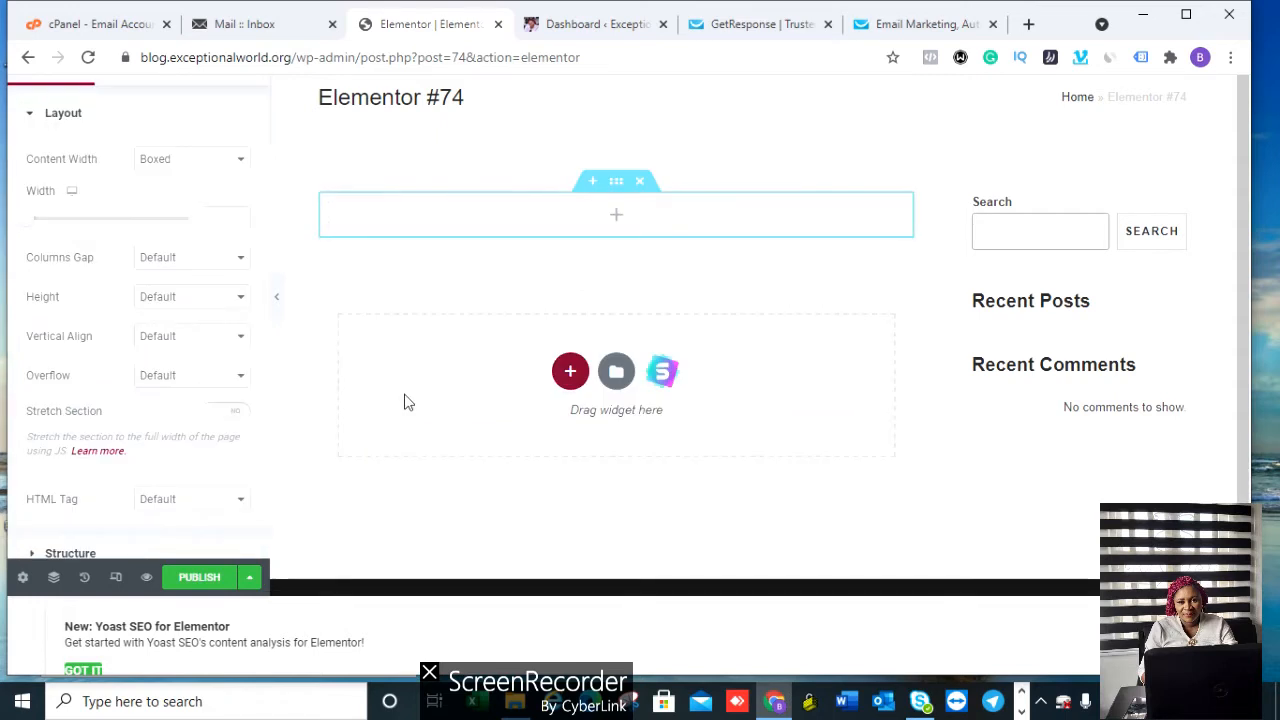
pyautogui.click(616, 218)
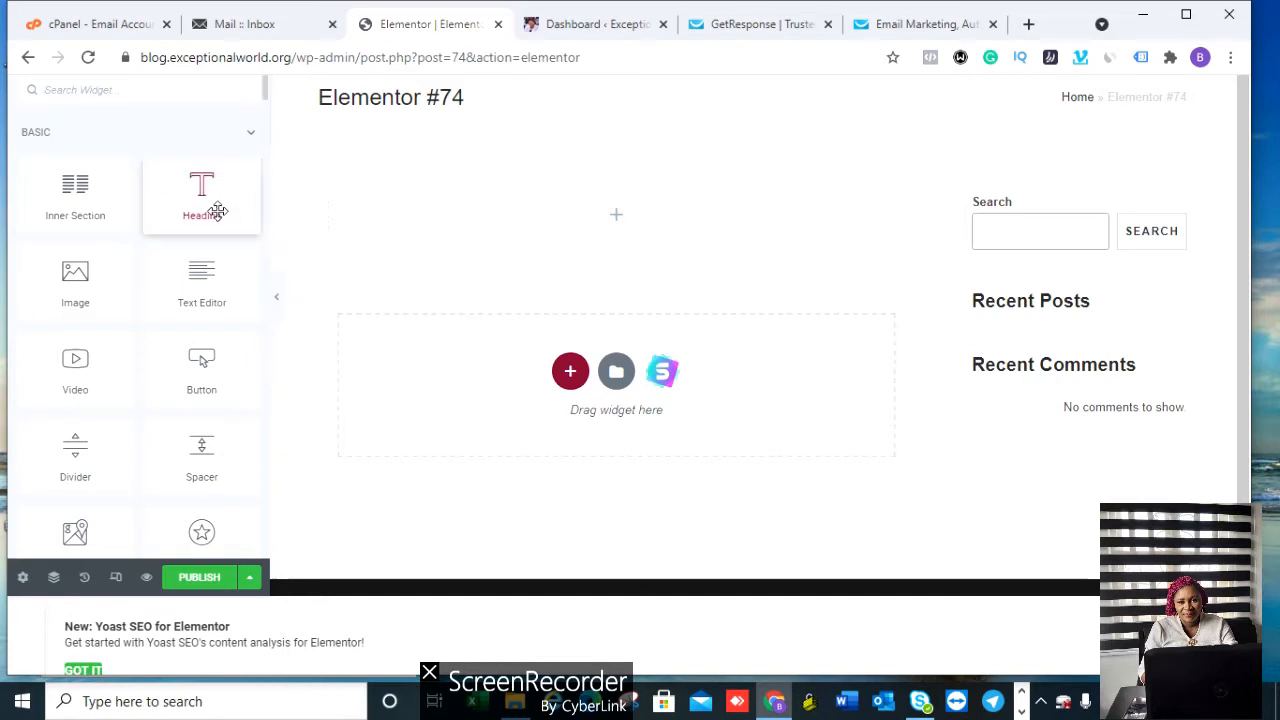
# Step: Drop a Heading widget into the section and paste the title 'FIND OUT HOW A MOTHER OF THREE BECAME A CELEBRITY IN 3 MONTHS'
pyautogui.moveTo(217, 211); pyautogui.dragTo(617, 209)
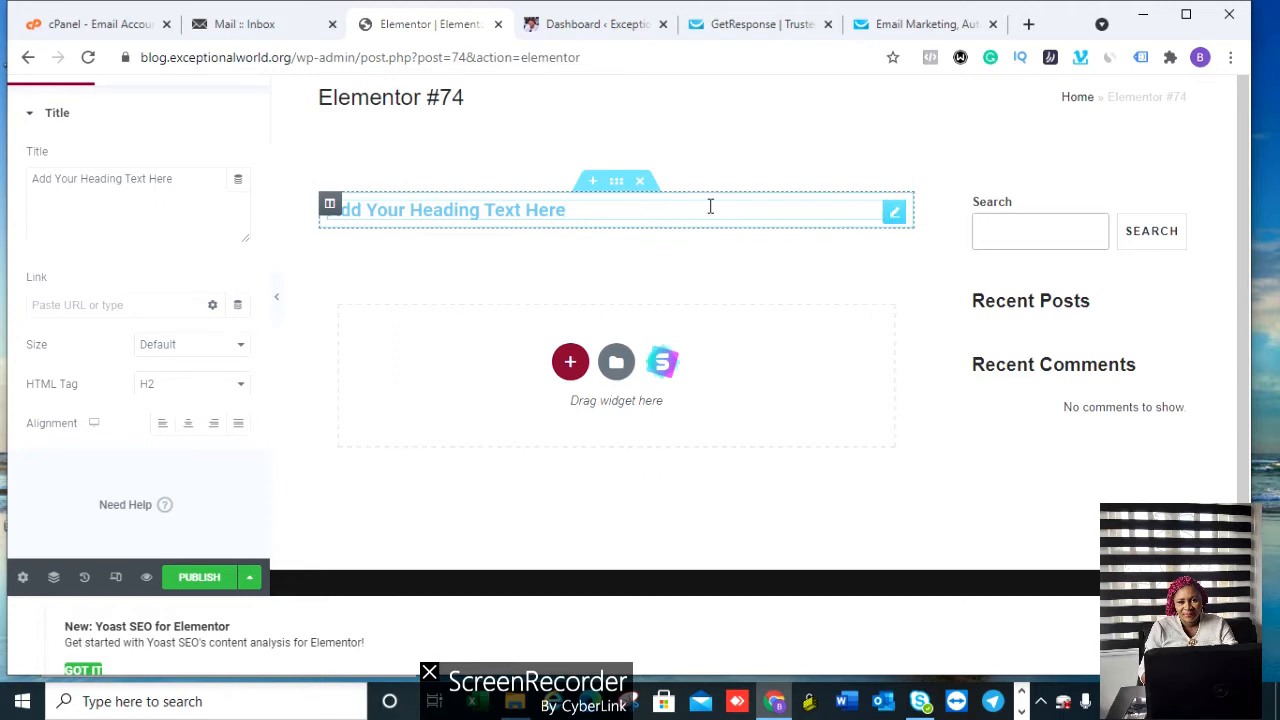
pyautogui.press('BackSpace')
pyautogui.press('BackSpace')
pyautogui.press('BackSpace')
pyautogui.press('BackSpace')
pyautogui.press('BackSpace')
pyautogui.press('BackSpace')
pyautogui.press('BackSpace')
pyautogui.press('BackSpace')
pyautogui.press('BackSpace')
pyautogui.press('BackSpace')
pyautogui.press('BackSpace')
pyautogui.press('BackSpace')
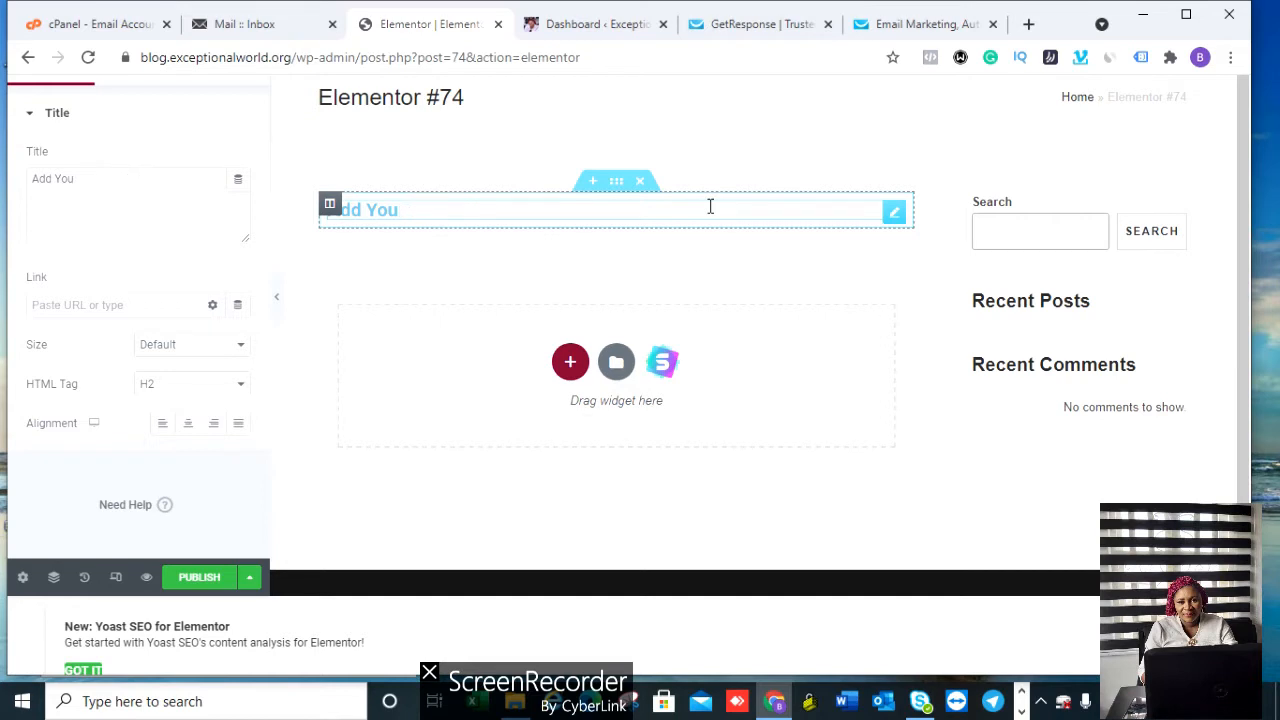
pyautogui.press('BackSpace')
pyautogui.press('BackSpace')
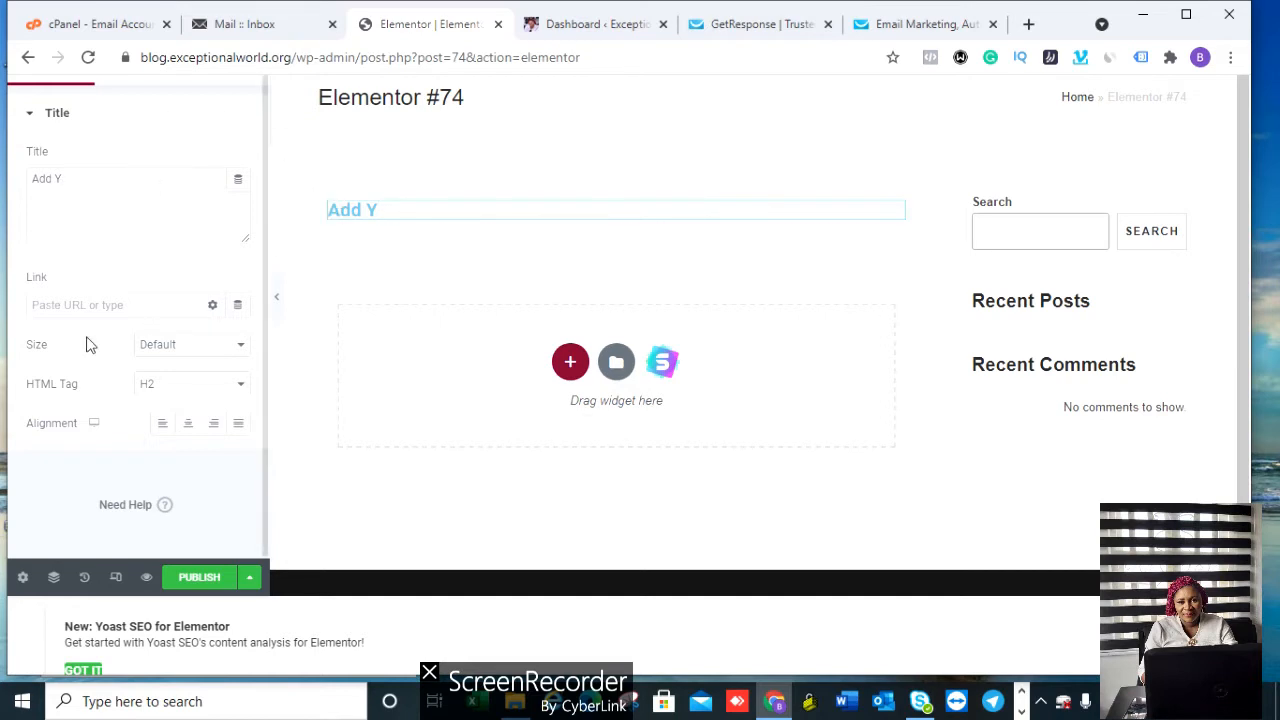
pyautogui.click(71, 175)
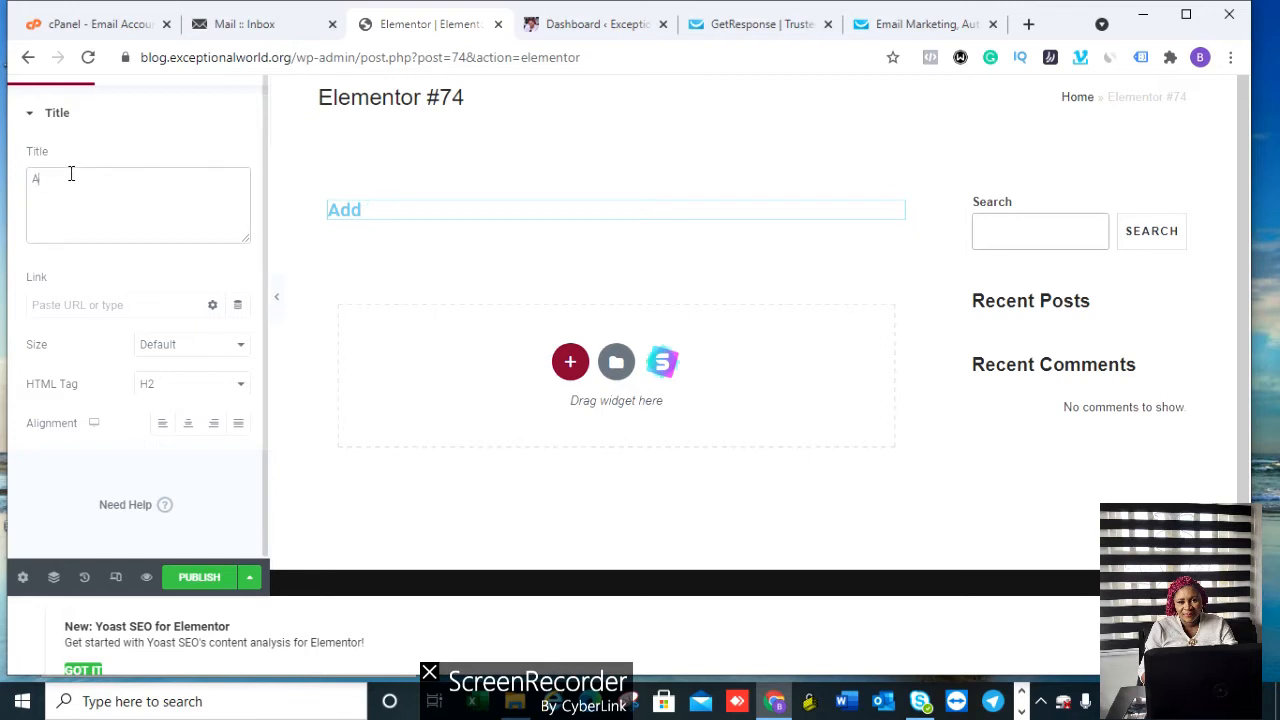
pyautogui.press('BackSpace')
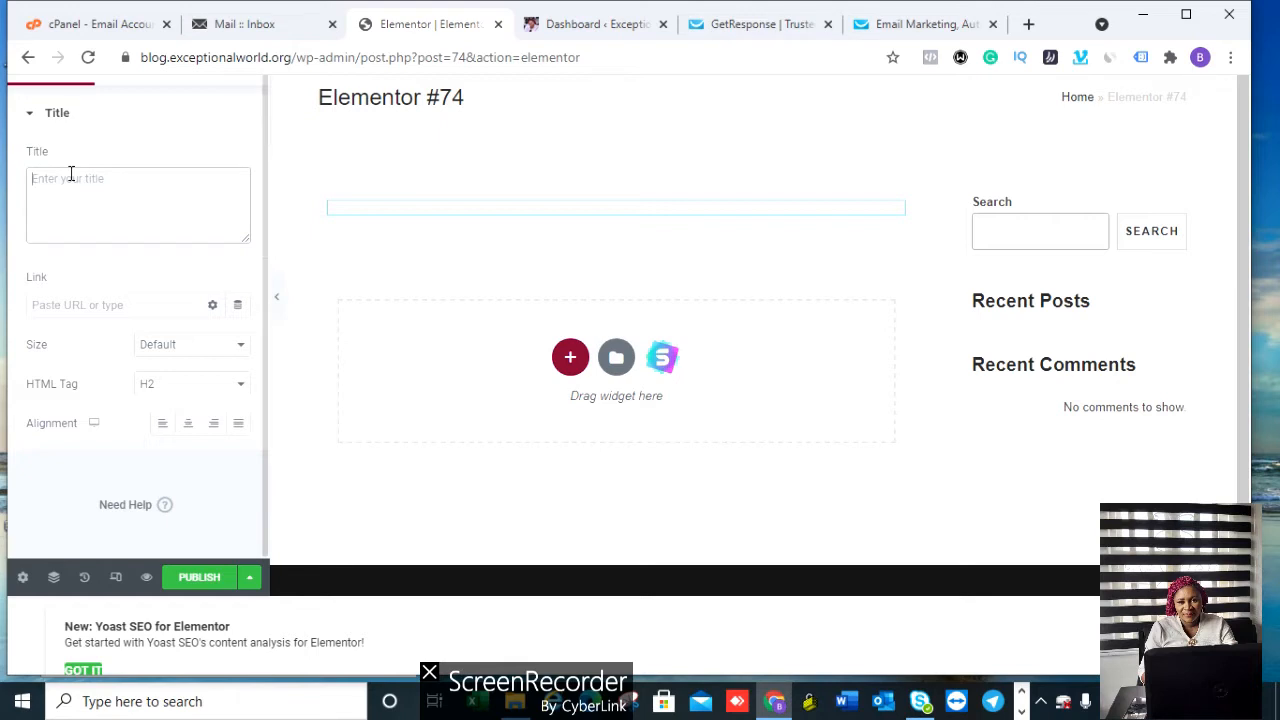
pyautogui.write('FIND OUT HOW A MOTHER OF THREE BECAME A CELEBRITY IN 3 MONTHS')
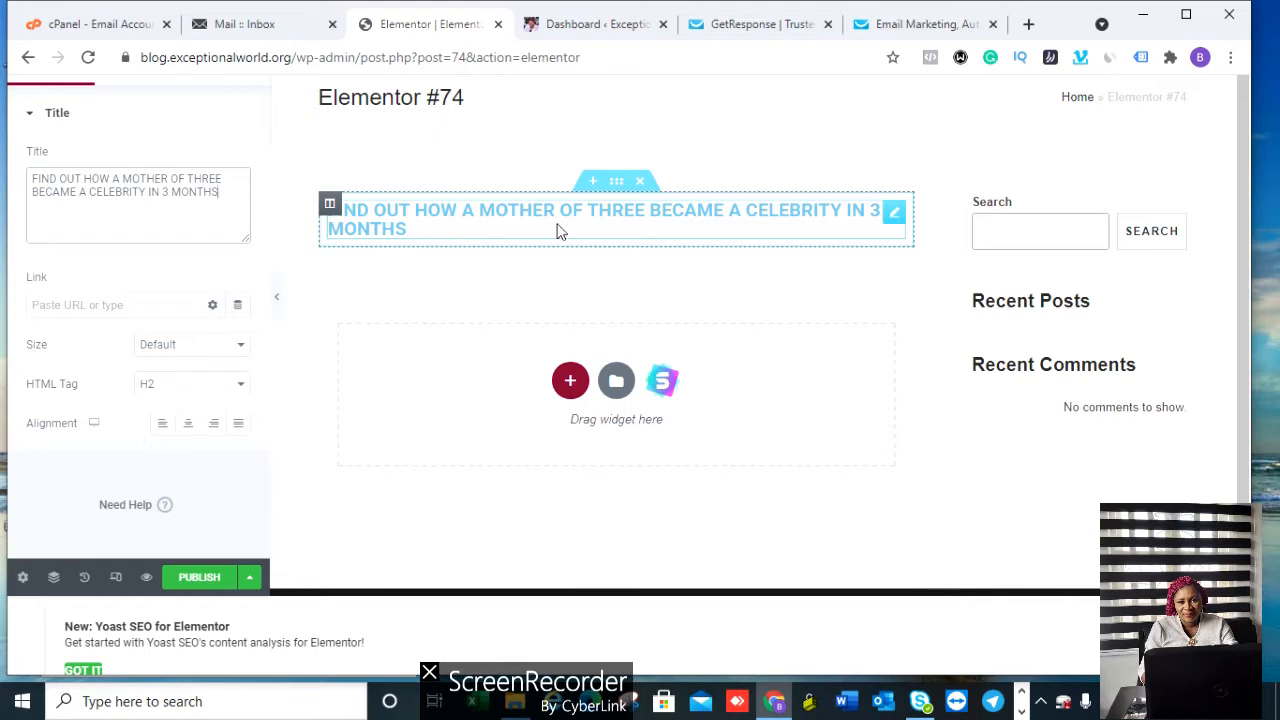
pyautogui.moveTo(400, 227); pyautogui.dragTo(338, 222)
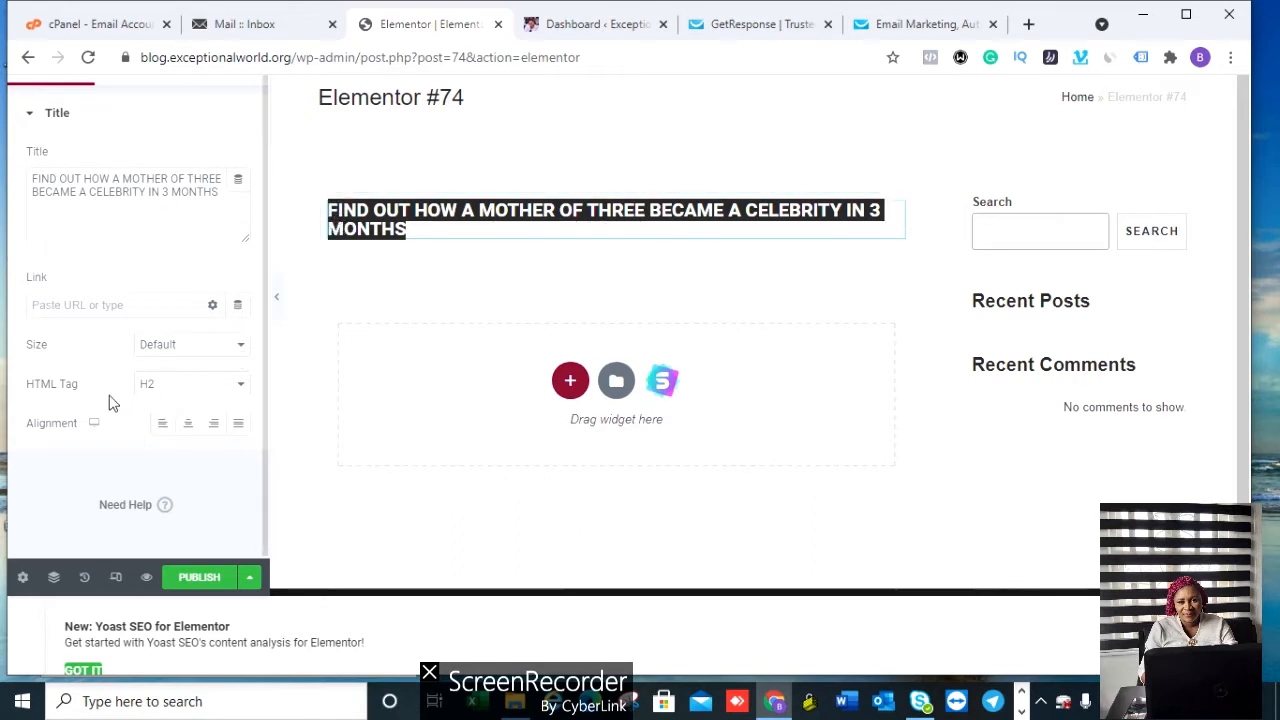
# Step: Centre the H2 headline and set its size to XL
pyautogui.click(189, 430)
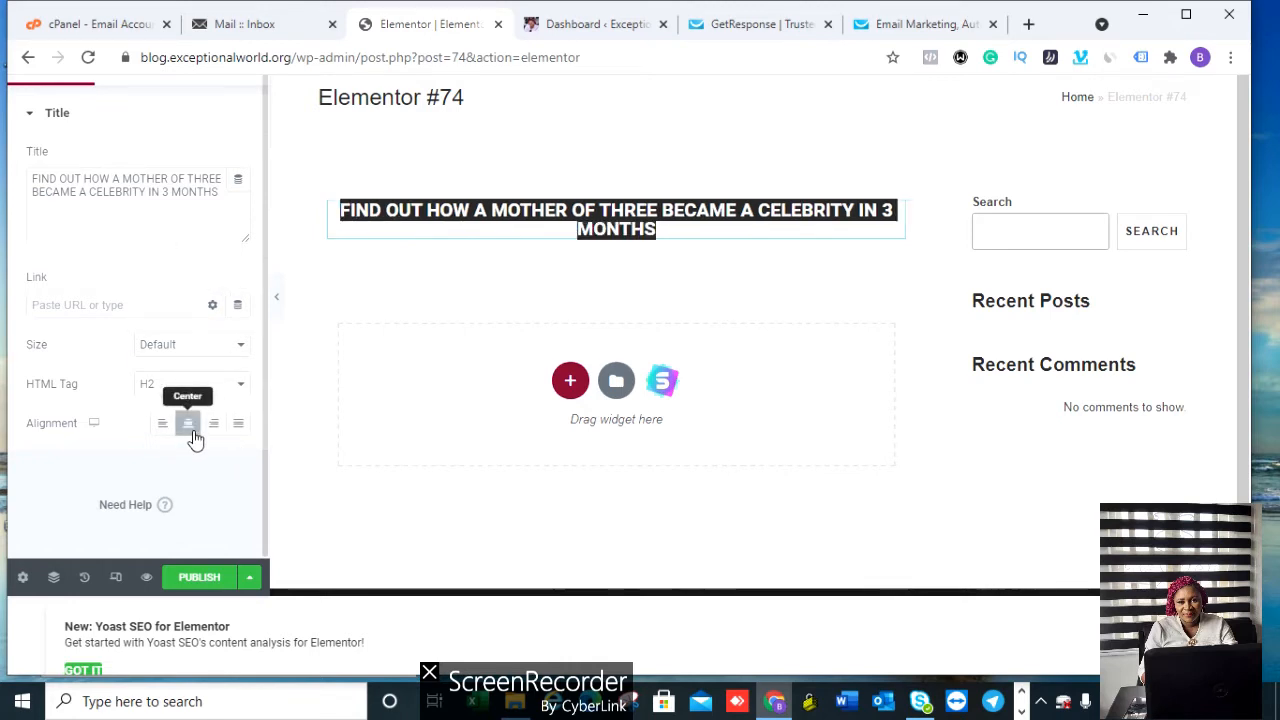
pyautogui.click(234, 347)
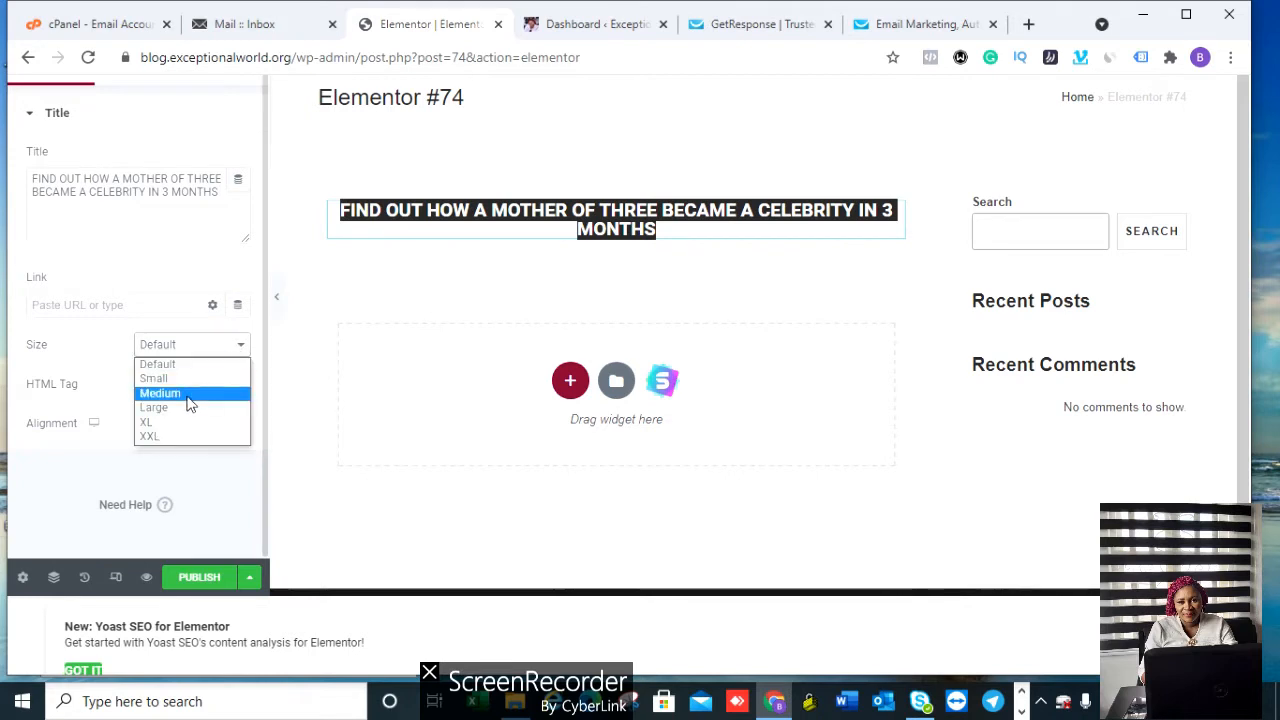
pyautogui.click(157, 423)
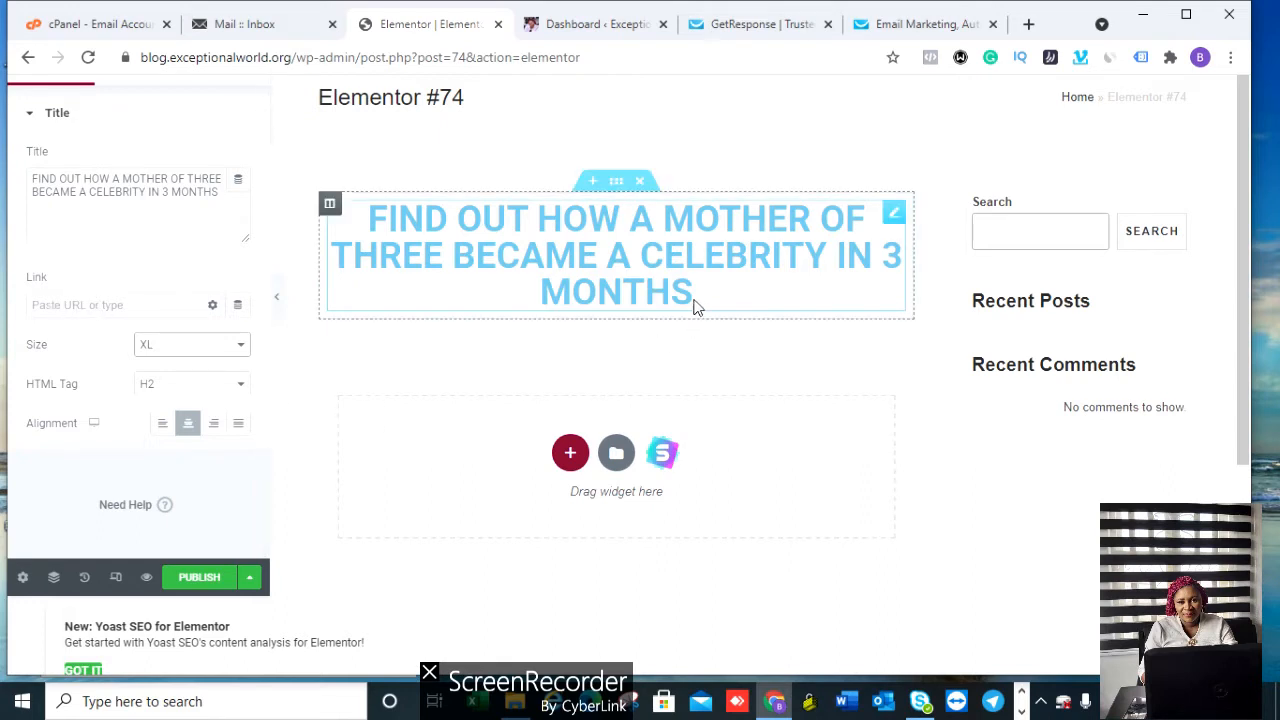
pyautogui.moveTo(691, 297); pyautogui.dragTo(307, 262)
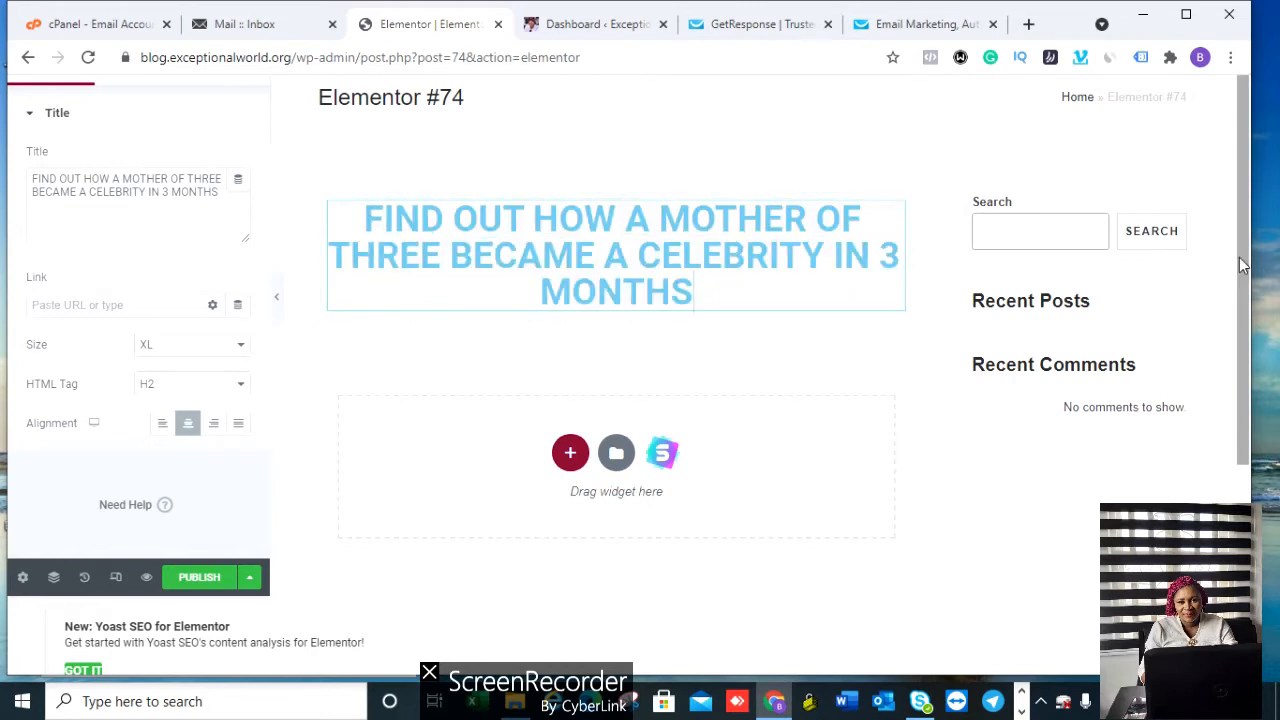
pyautogui.scroll(1, 1240, 265)
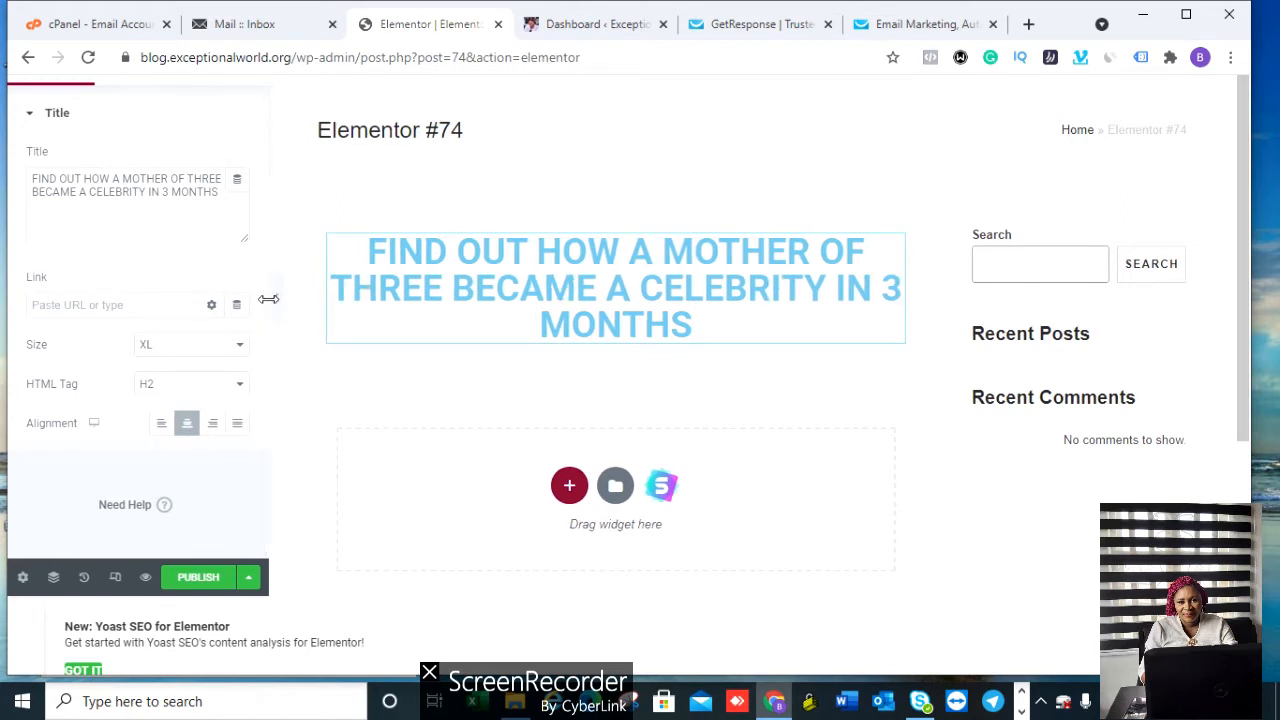
pyautogui.moveTo(268, 298); pyautogui.dragTo(323, 297)
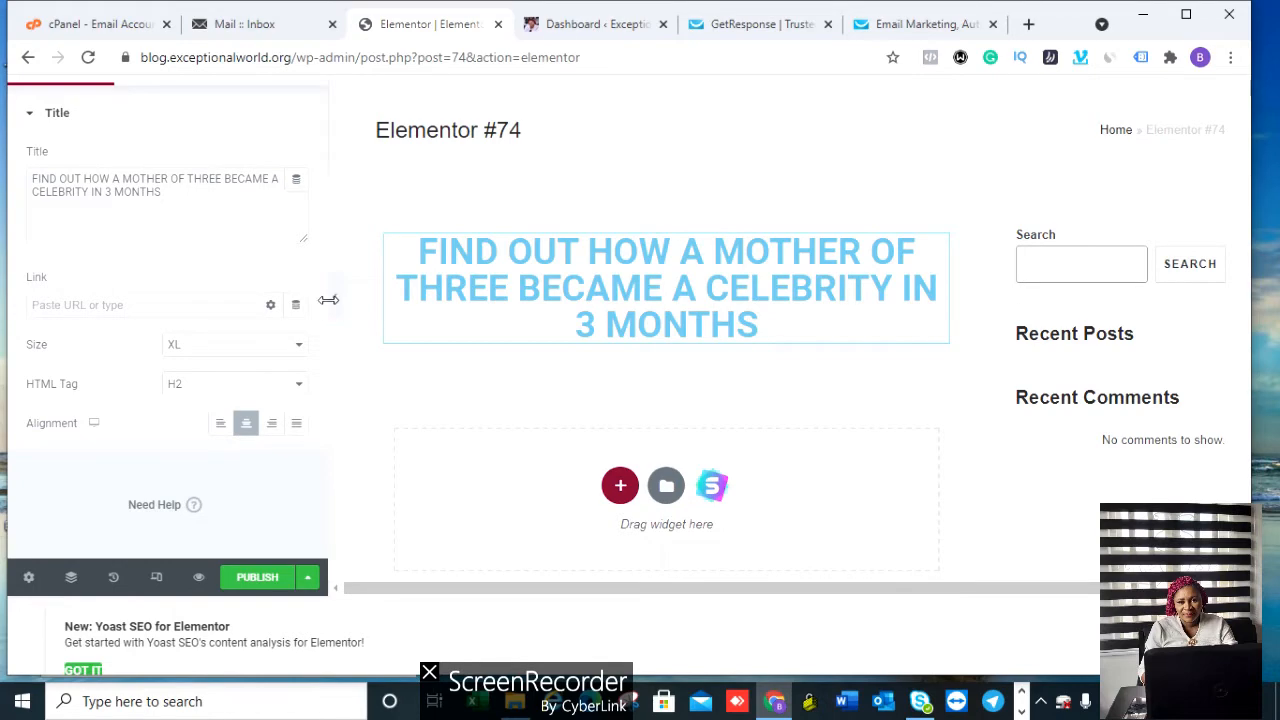
pyautogui.scroll(1, 175, 155)
pyautogui.click(175, 155)
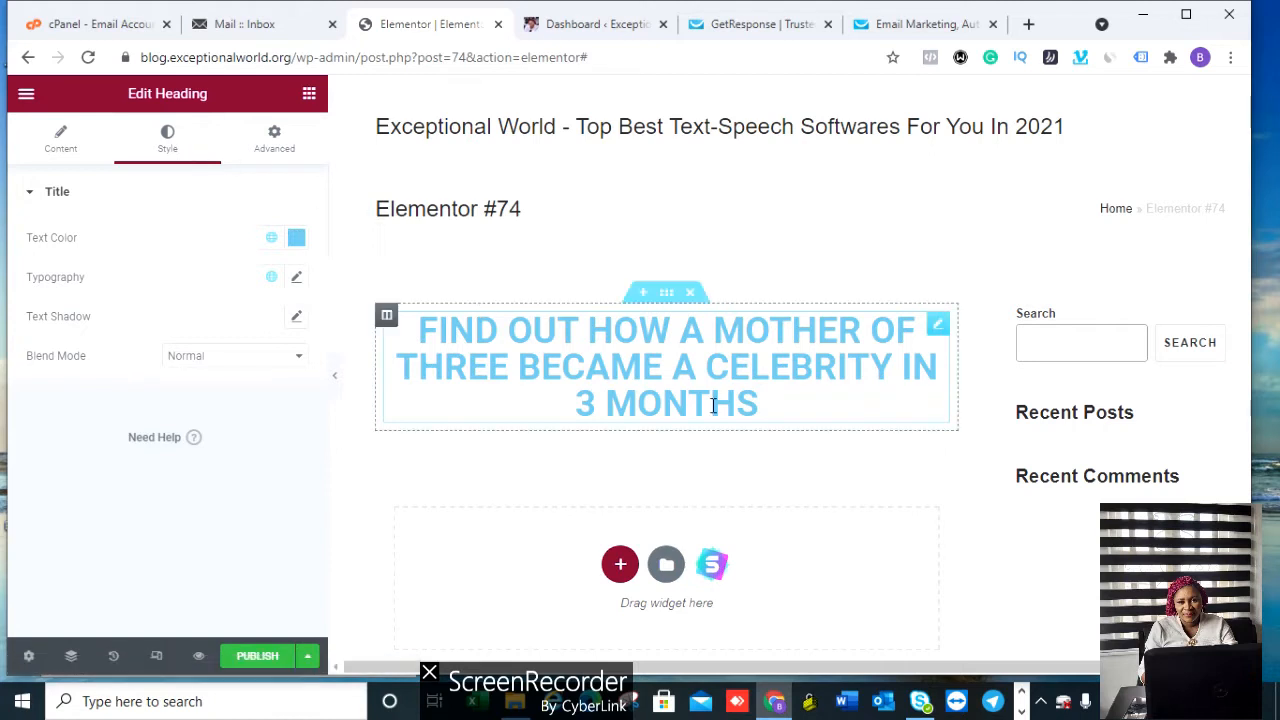
# Step: Set the heading's text colour to dark red, leaving Blend Mode at Normal
pyautogui.click(296, 240)
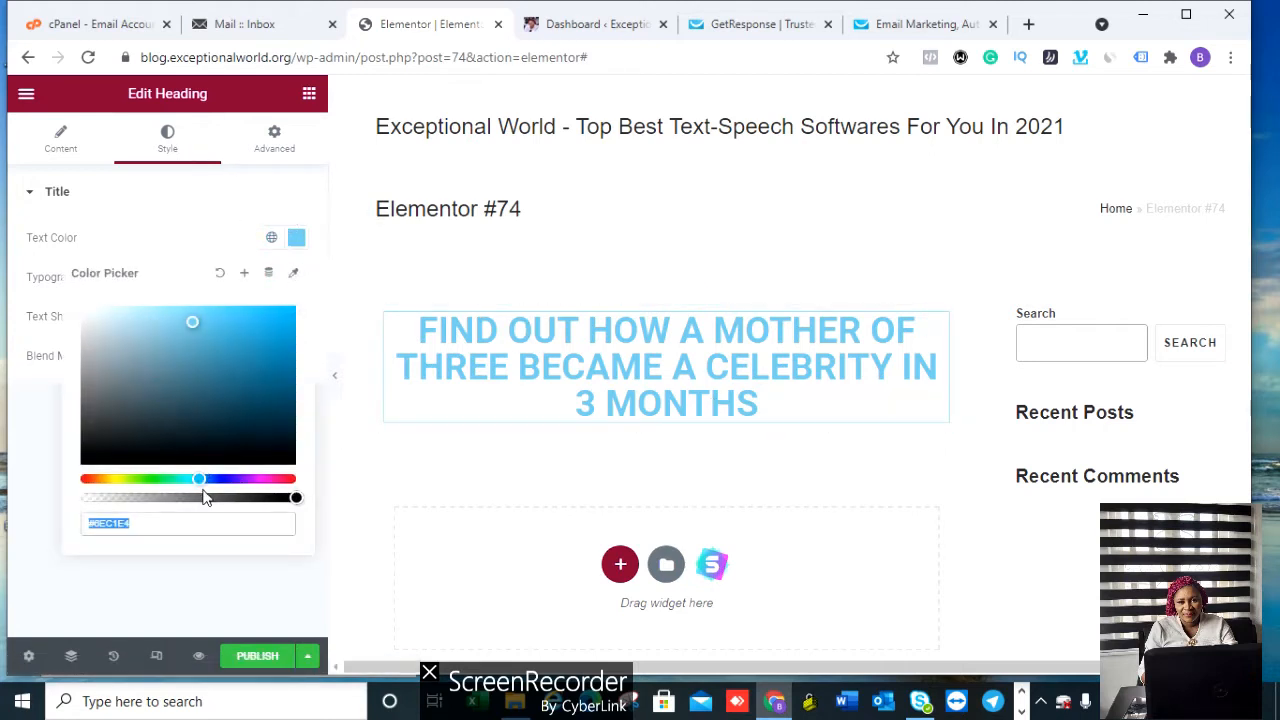
pyautogui.moveTo(200, 479); pyautogui.dragTo(70, 472)
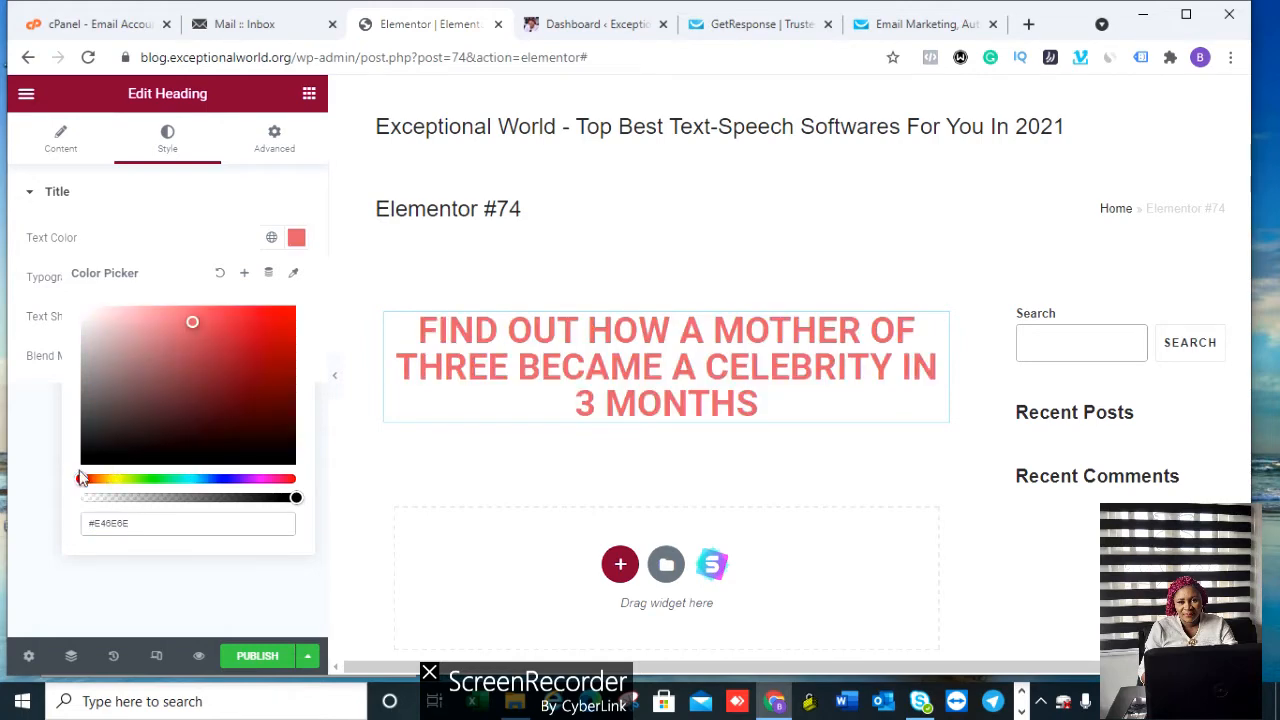
pyautogui.moveTo(194, 318); pyautogui.dragTo(281, 349)
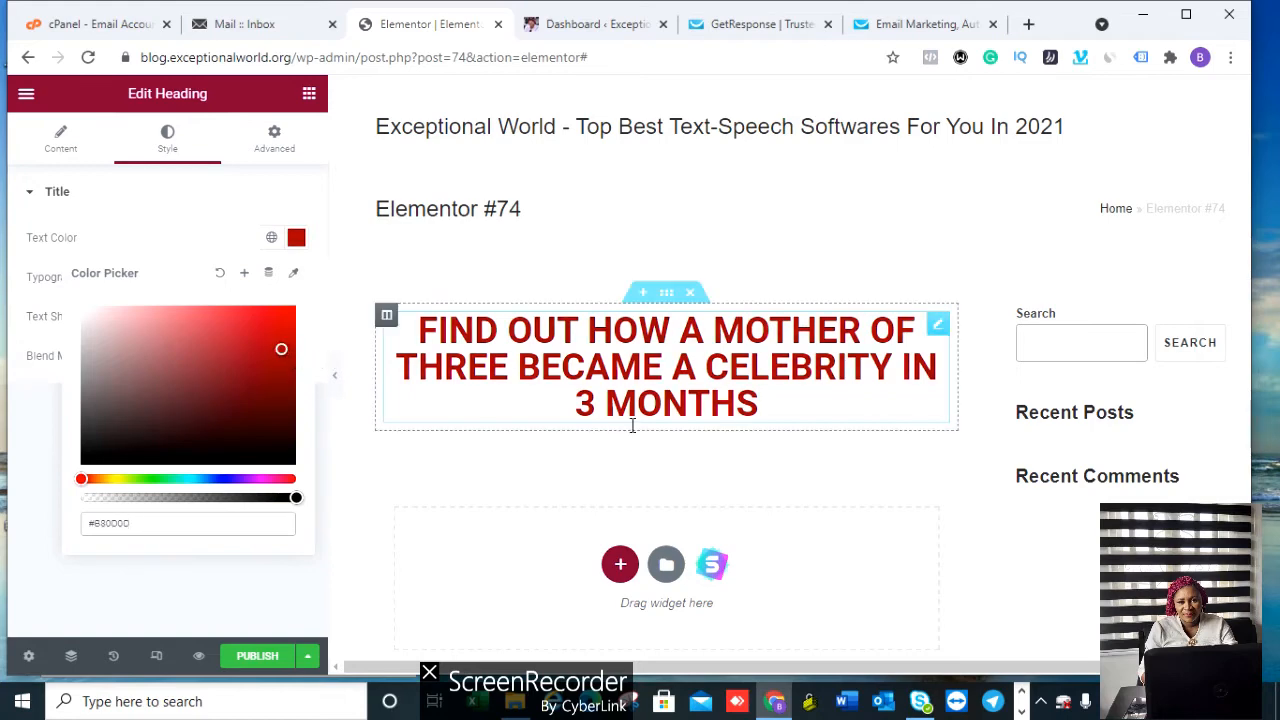
pyautogui.click(780, 250)
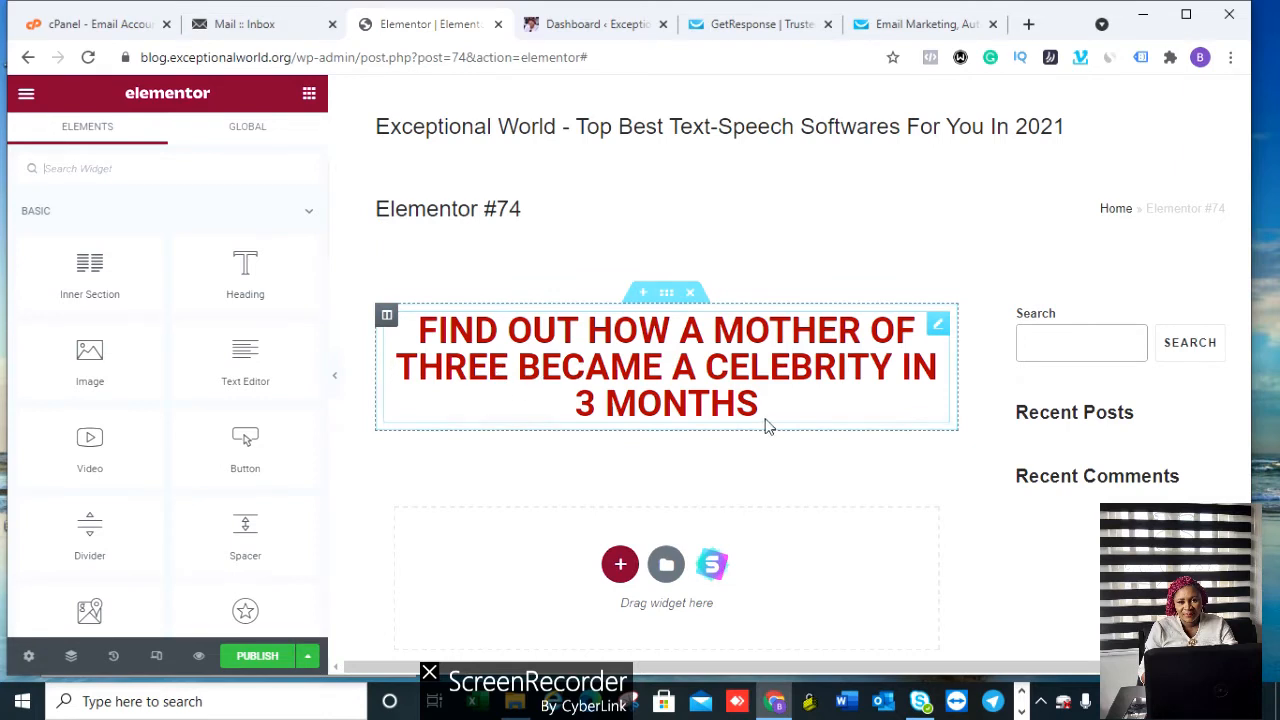
pyautogui.moveTo(755, 405); pyautogui.dragTo(425, 333)
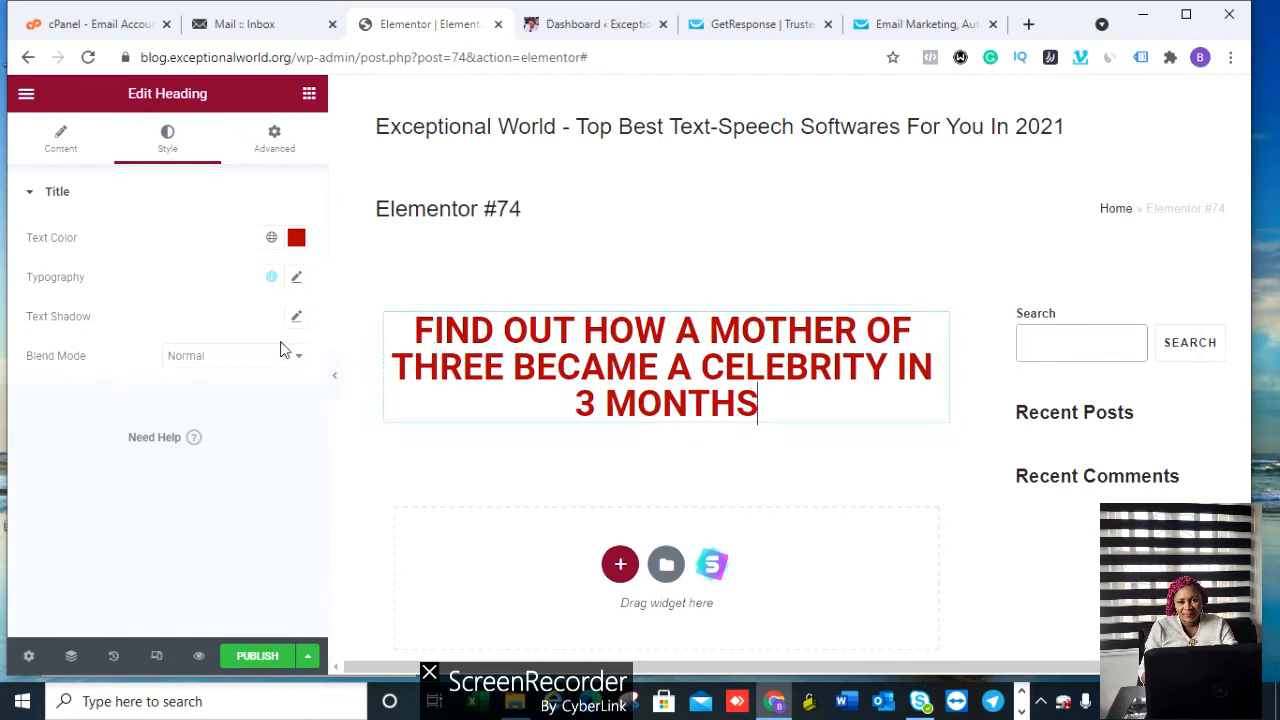
pyautogui.click(296, 362)
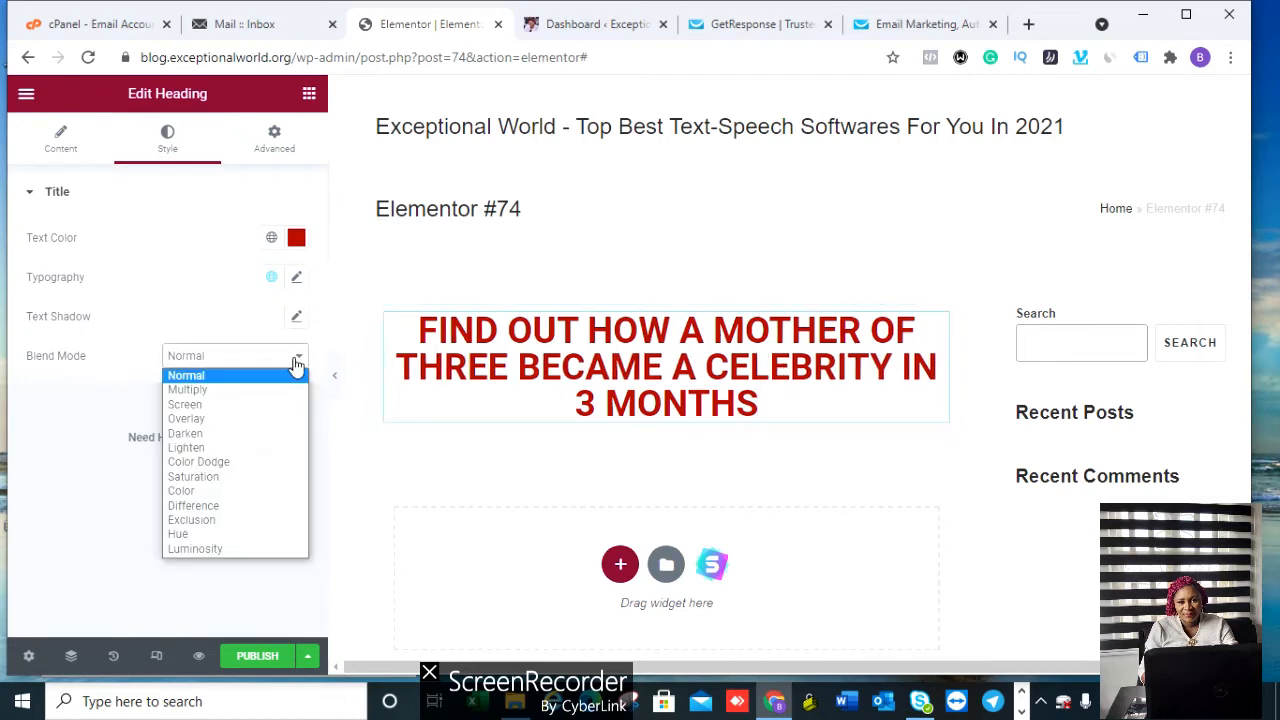
pyautogui.click(230, 356)
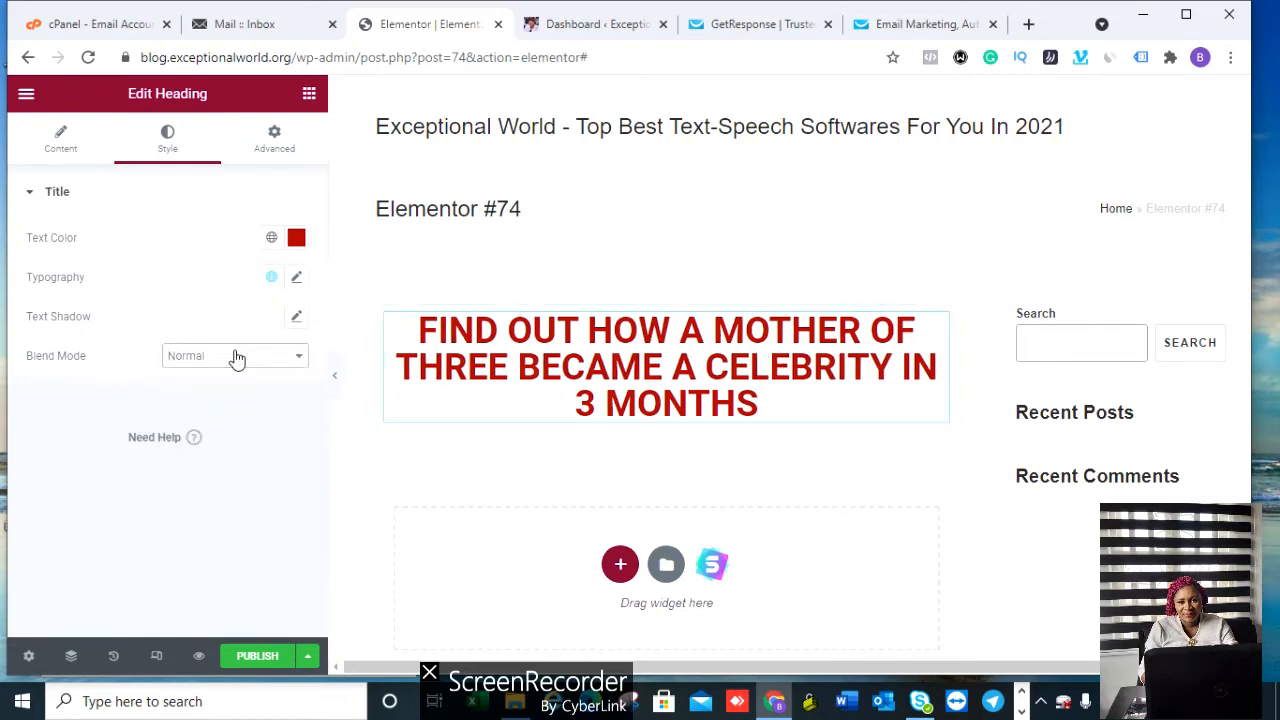
pyautogui.click(277, 157)
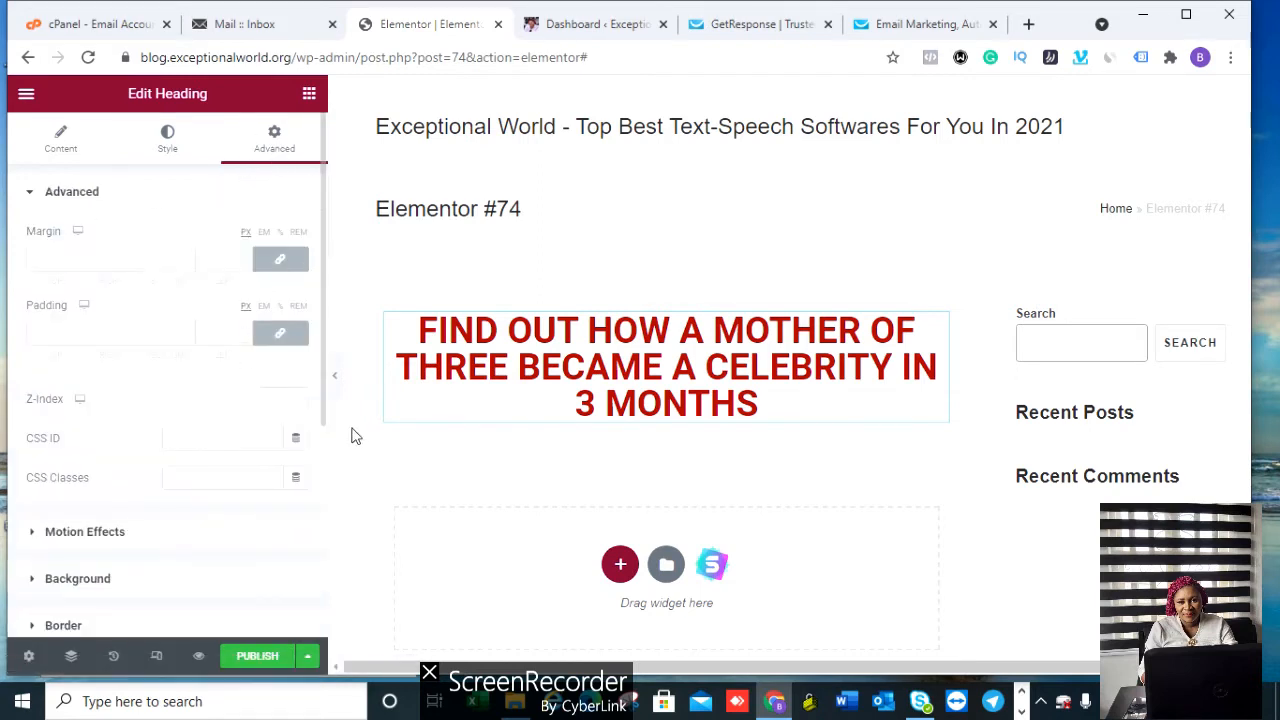
# Step: Give the heading a Fade In Down entrance animation under Motion Effects
pyautogui.moveTo(323, 380); pyautogui.dragTo(320, 457)
pyautogui.click(85, 409)
pyautogui.click(167, 304)
pyautogui.click(113, 477)
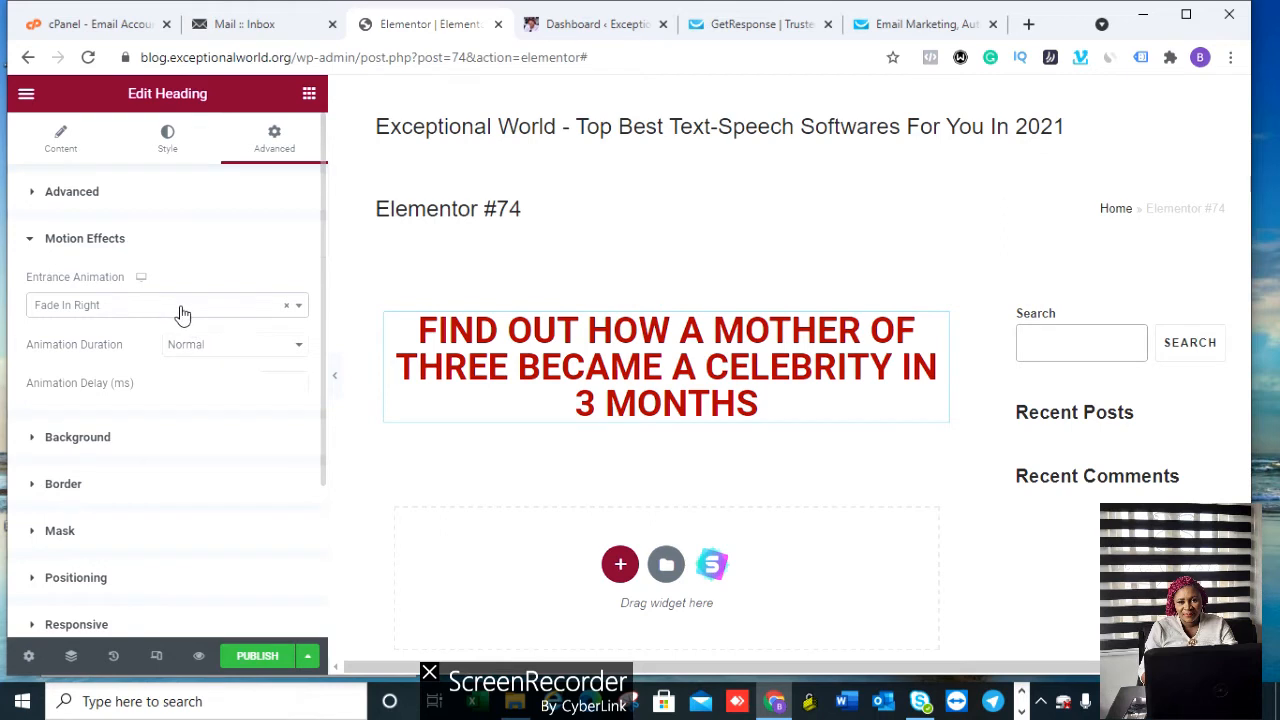
pyautogui.click(182, 315)
pyautogui.click(110, 438)
pyautogui.click(180, 241)
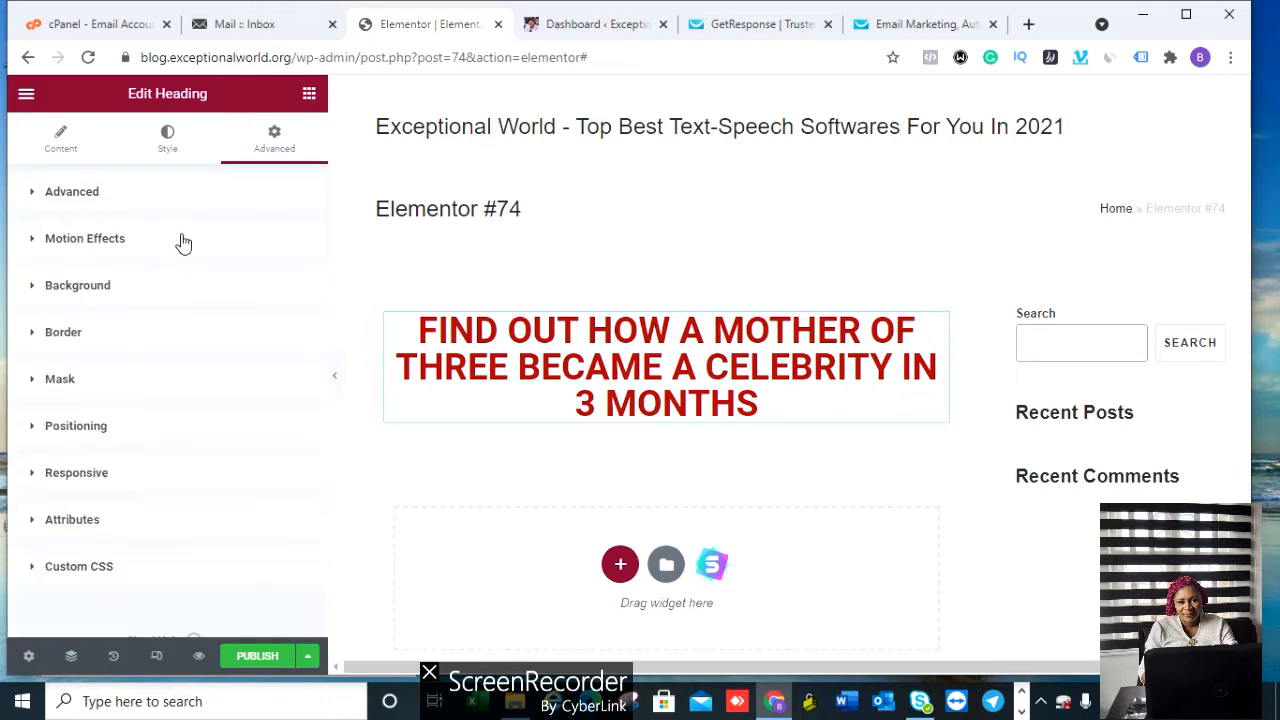
# Step: Review the heading's Background and Positioning settings, leaving Width and Position at Default
pyautogui.click(128, 296)
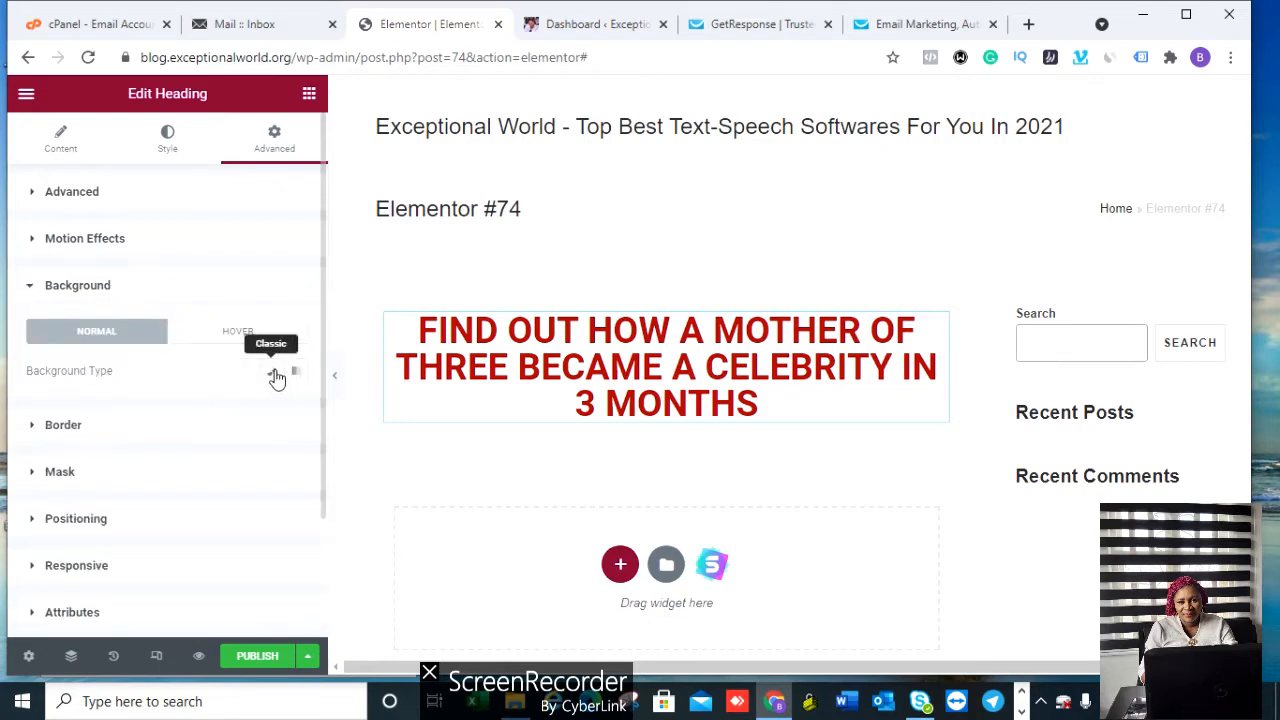
pyautogui.click(156, 290)
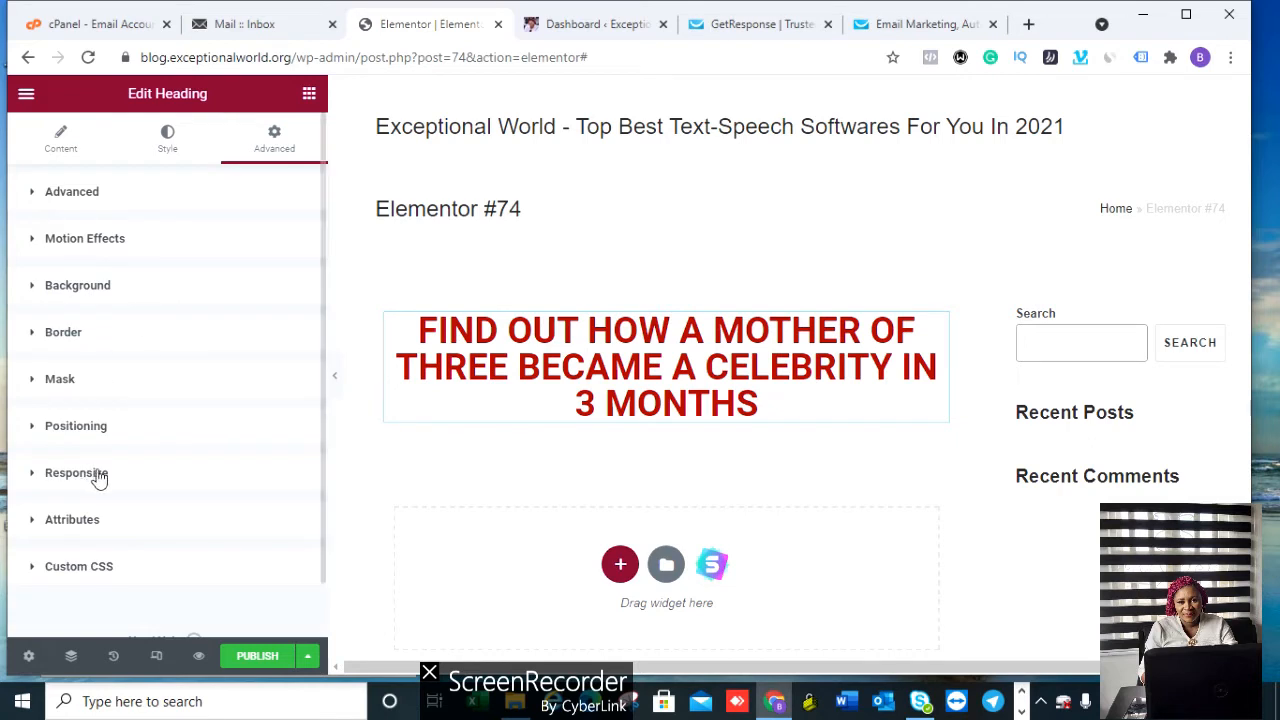
pyautogui.click(95, 432)
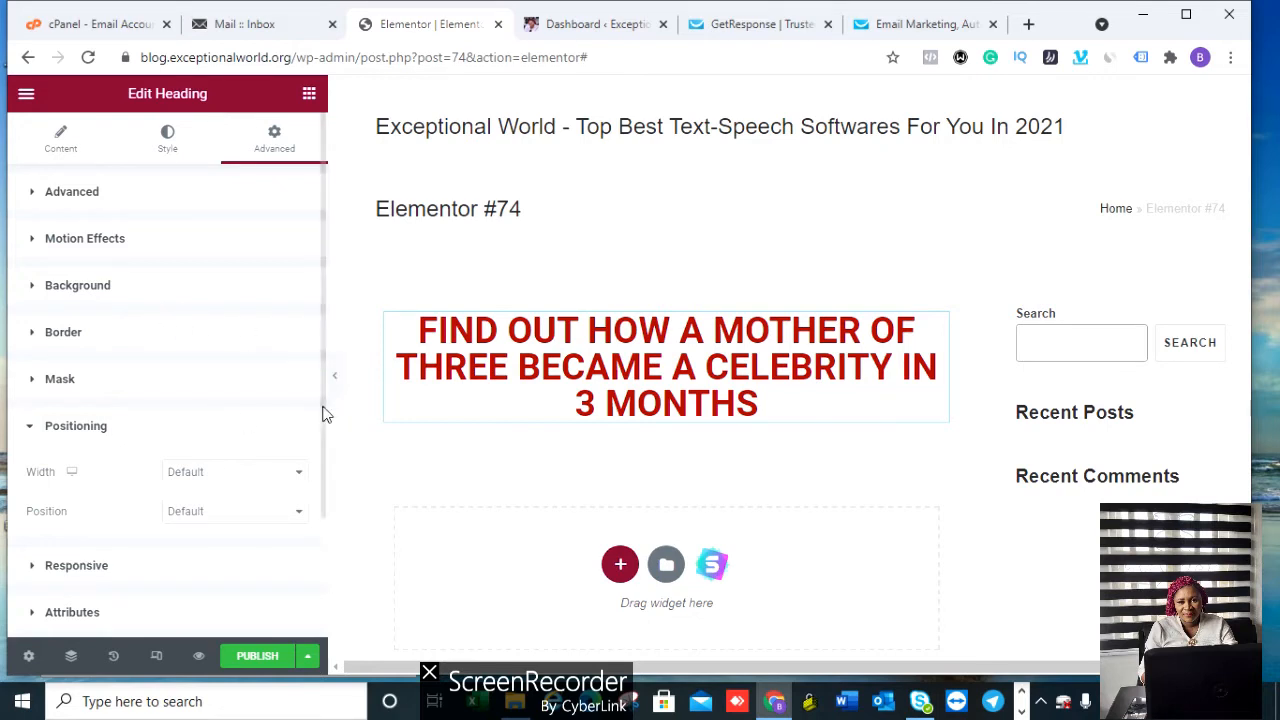
pyautogui.scroll(-2, 323, 360)
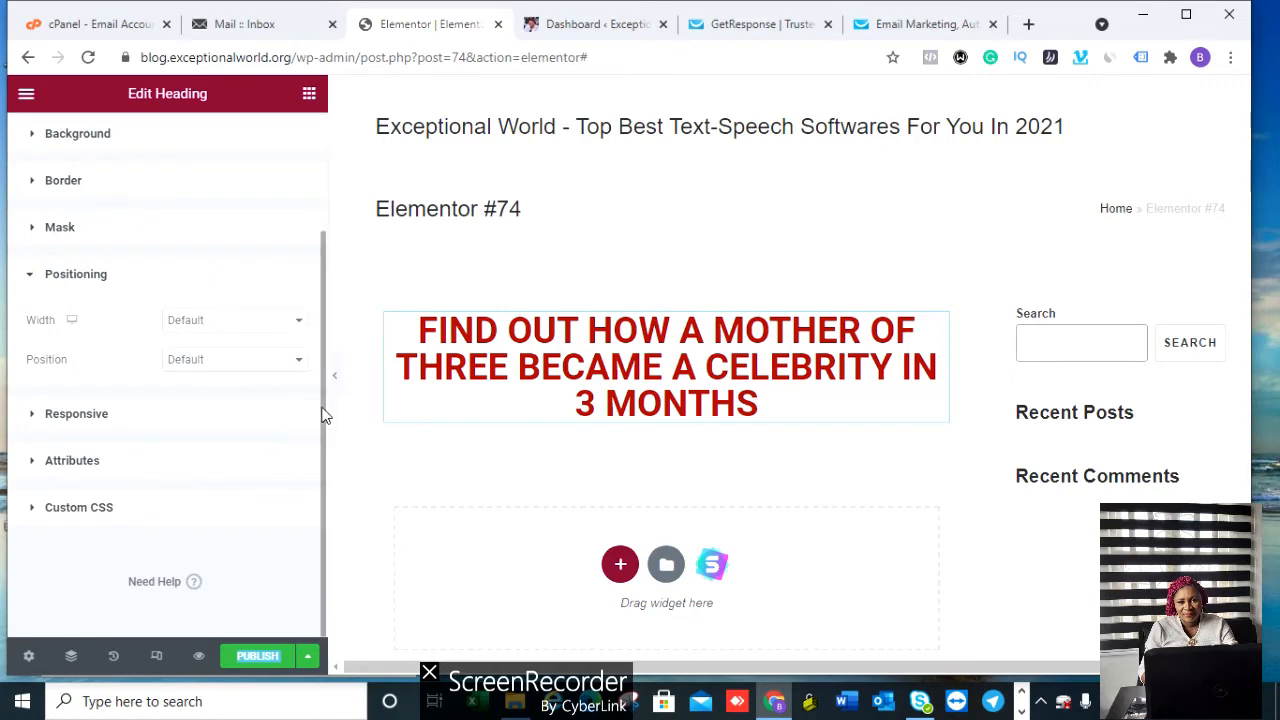
pyautogui.moveTo(323, 417); pyautogui.dragTo(329, 337)
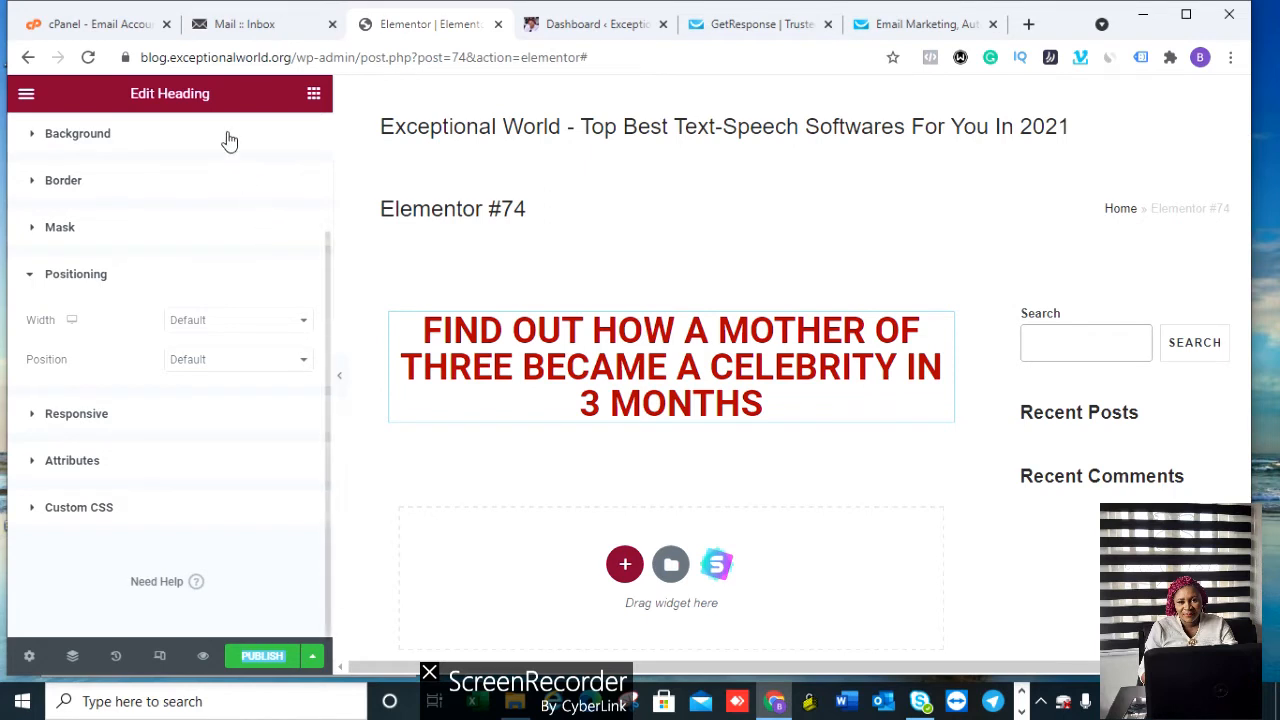
pyautogui.scroll(3, 226, 137)
pyautogui.click(168, 145)
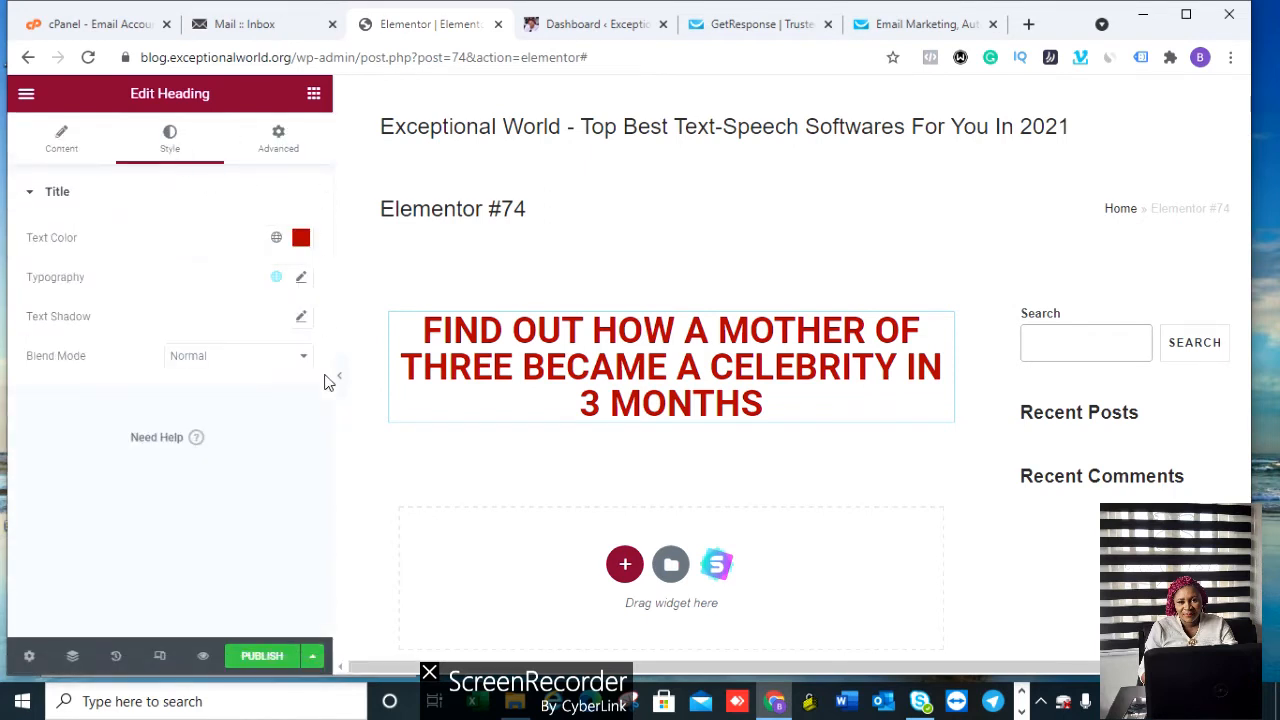
pyautogui.click(204, 660)
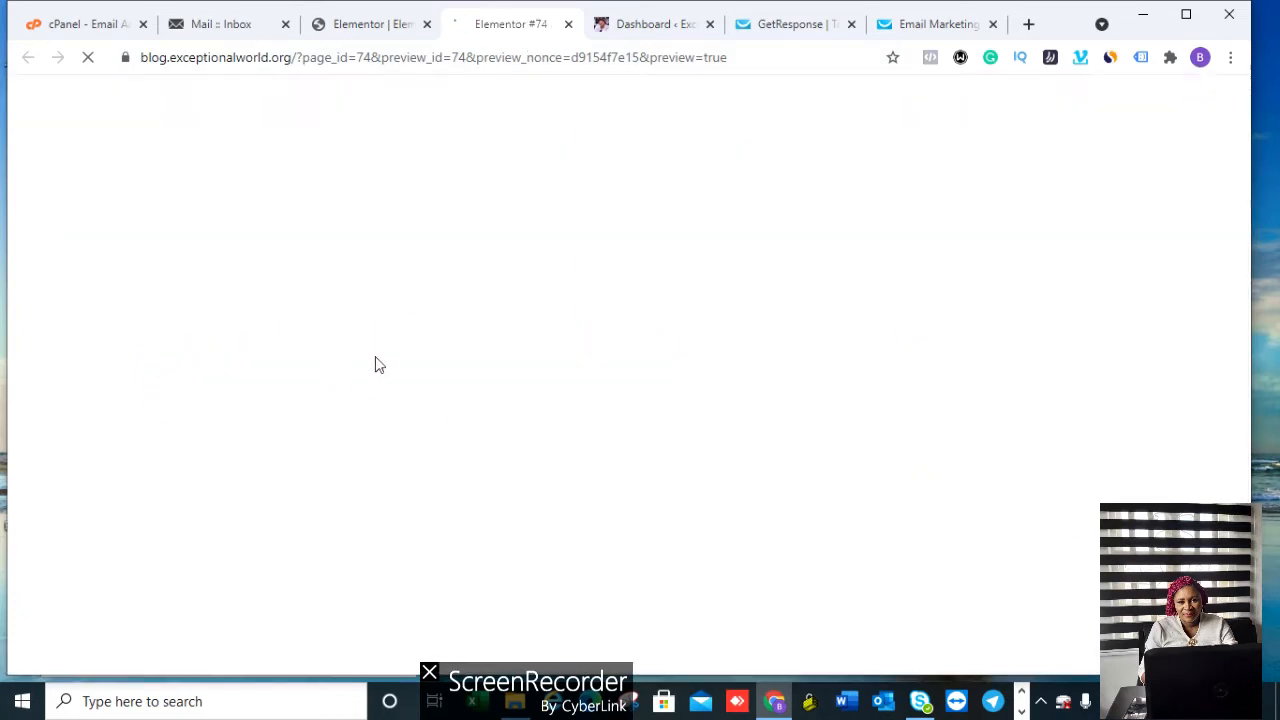
pyautogui.click(568, 24)
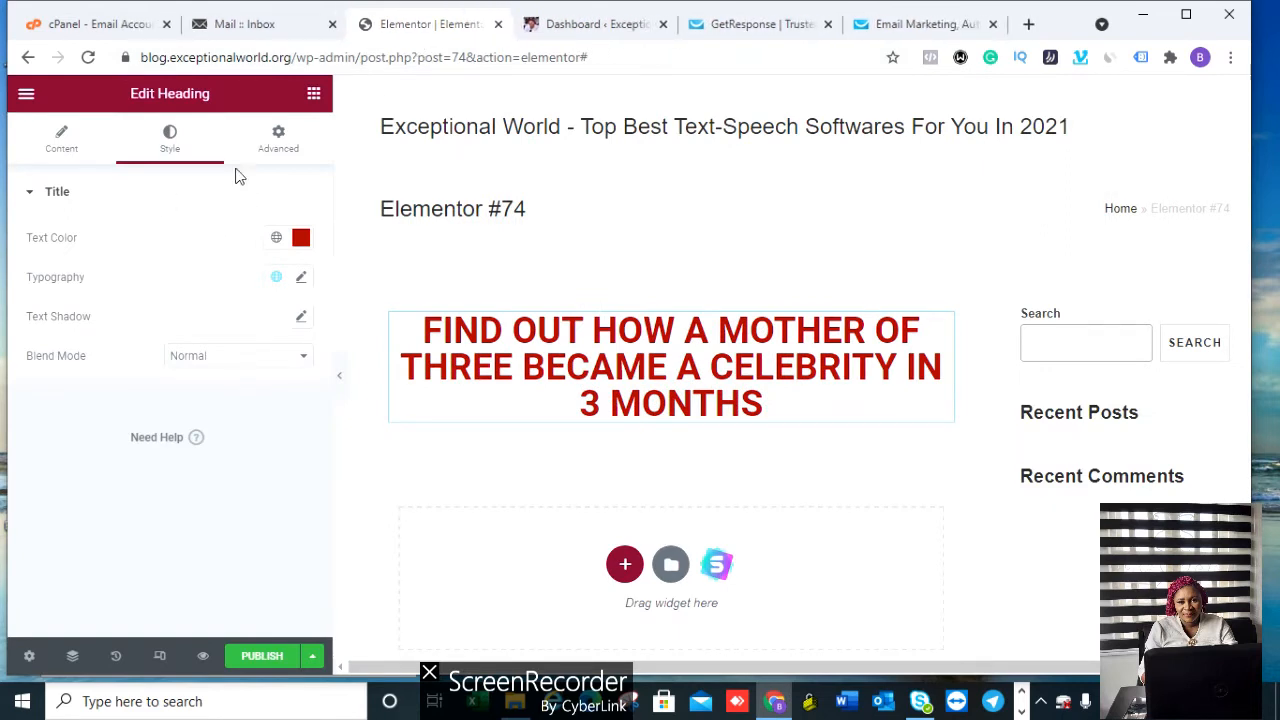
# Step: Preview the dark red XL headline at mobile, then tablet, then back at desktop width
pyautogui.click(159, 660)
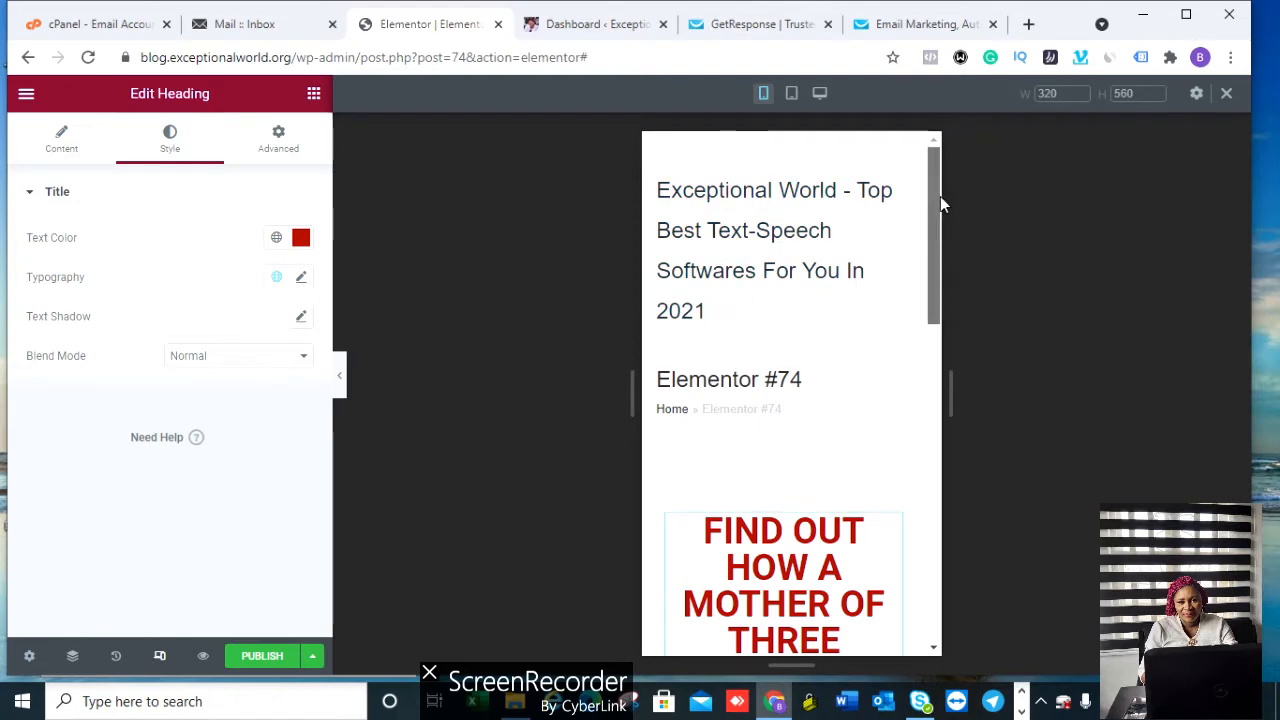
pyautogui.moveTo(940, 196); pyautogui.dragTo(956, 168)
pyautogui.click(791, 93)
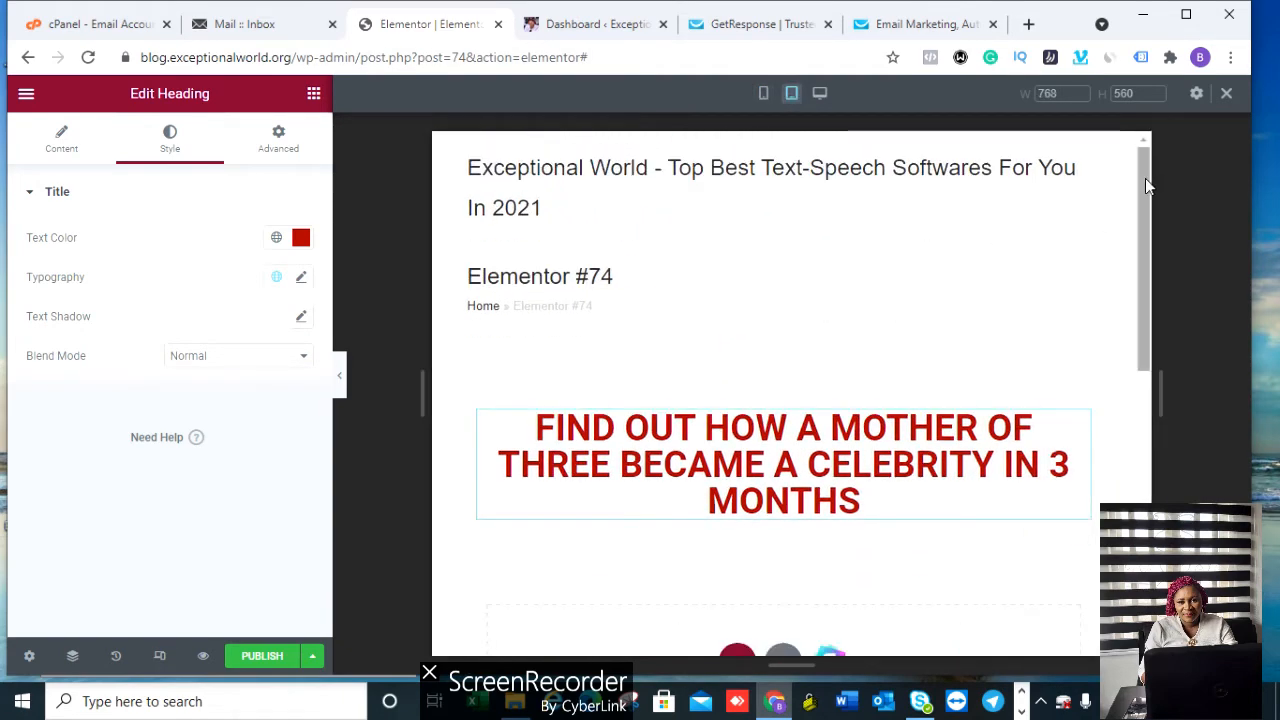
pyautogui.moveTo(1148, 181); pyautogui.dragTo(1170, 137)
pyautogui.click(820, 93)
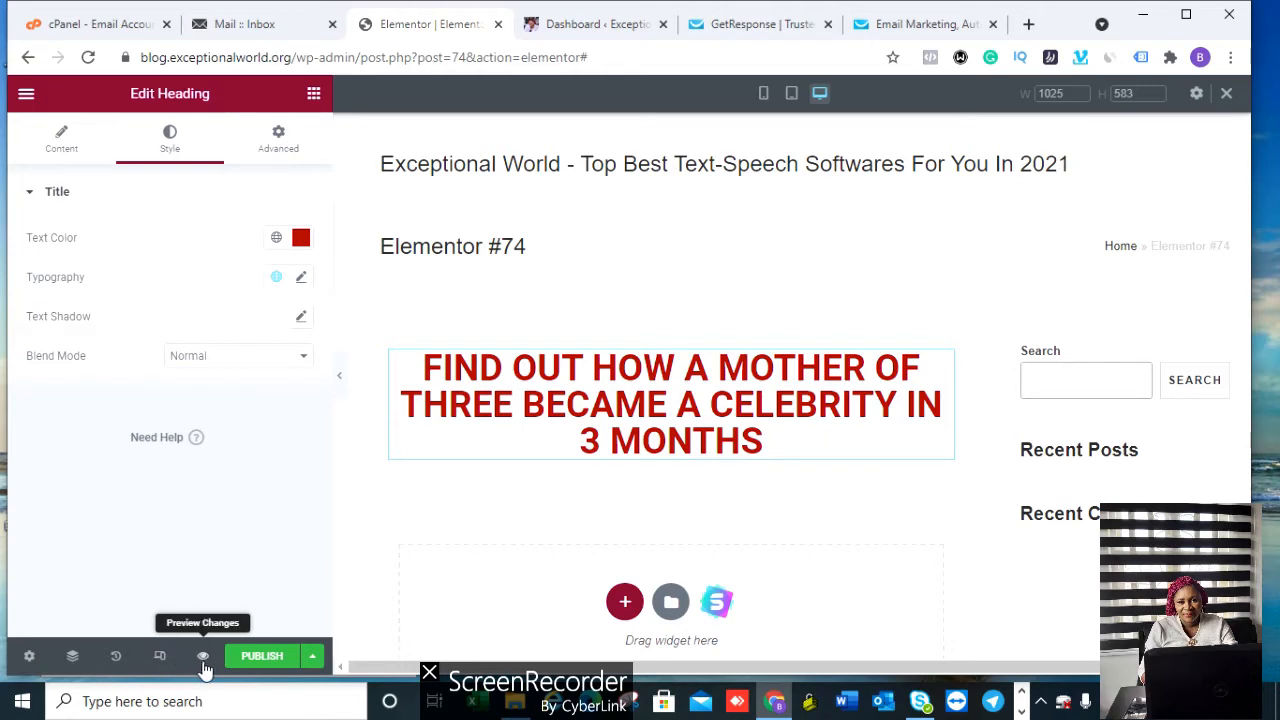
pyautogui.click(625, 603)
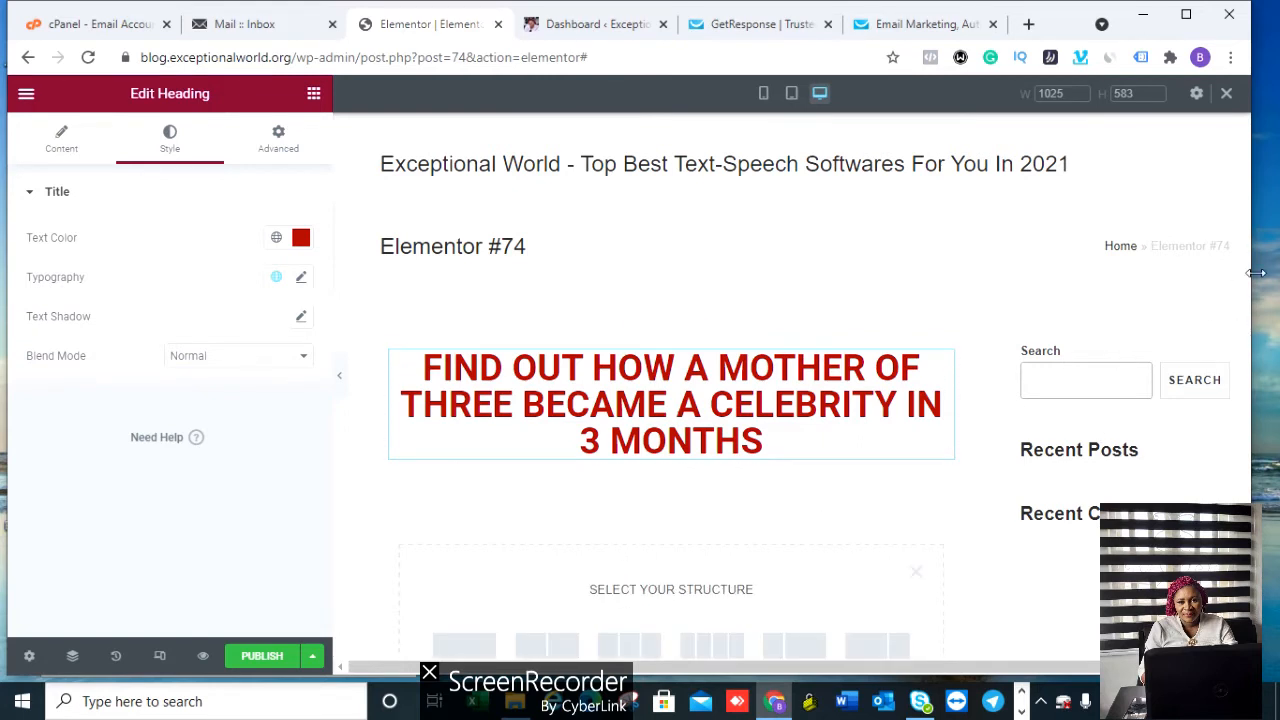
pyautogui.moveTo(1255, 285)
pyautogui.mouseDown()
pyautogui.moveTo(1273, 288)
pyautogui.moveTo(1255, 291)
pyautogui.mouseUp()
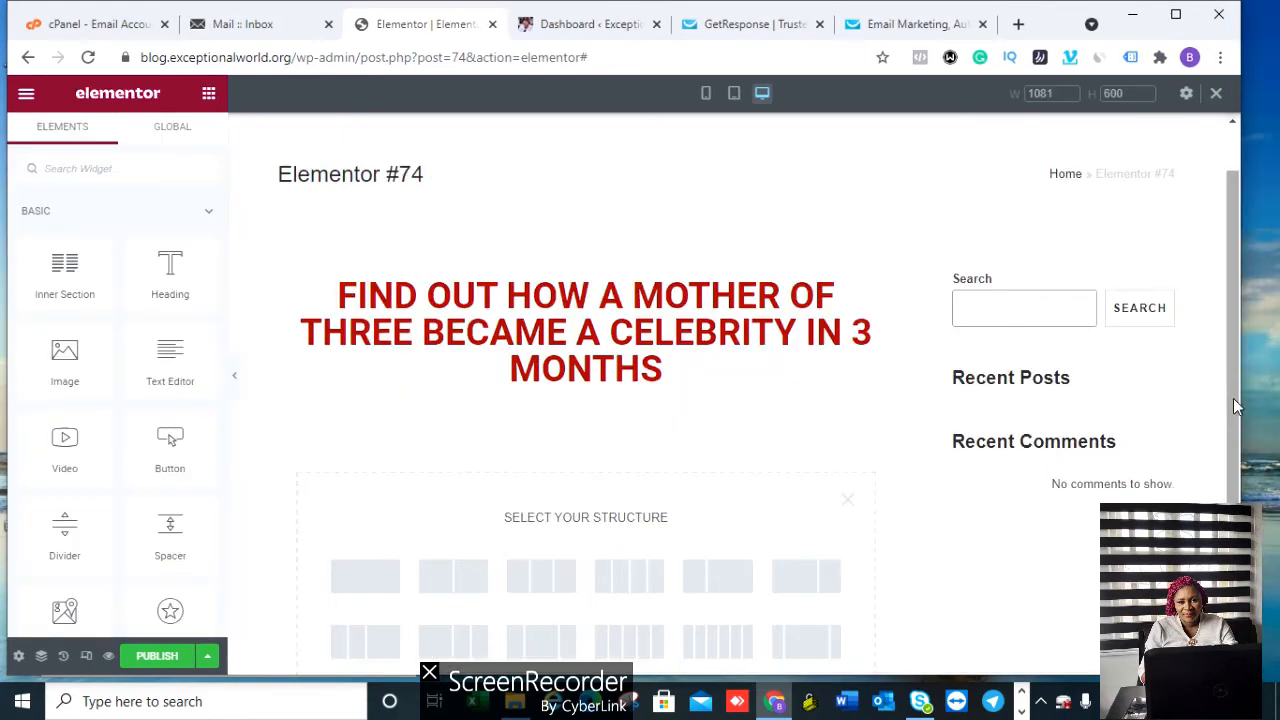
pyautogui.moveTo(1234, 403); pyautogui.dragTo(1234, 512)
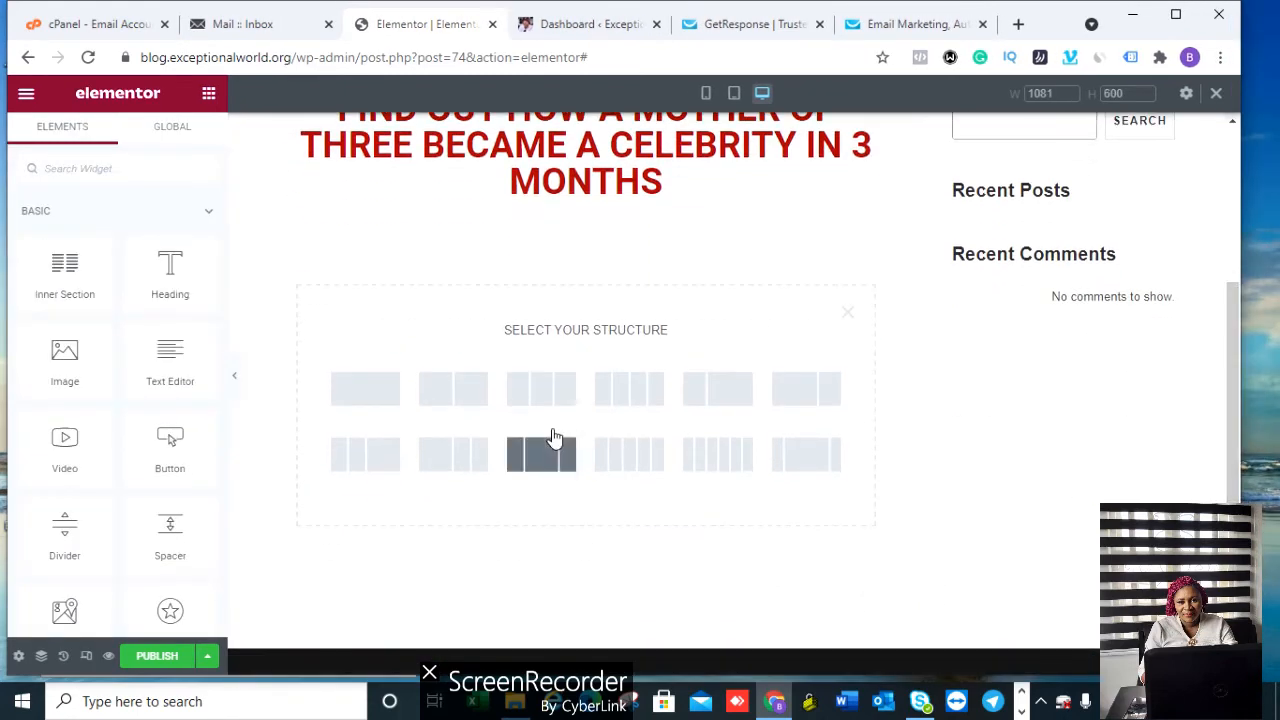
pyautogui.click(362, 390)
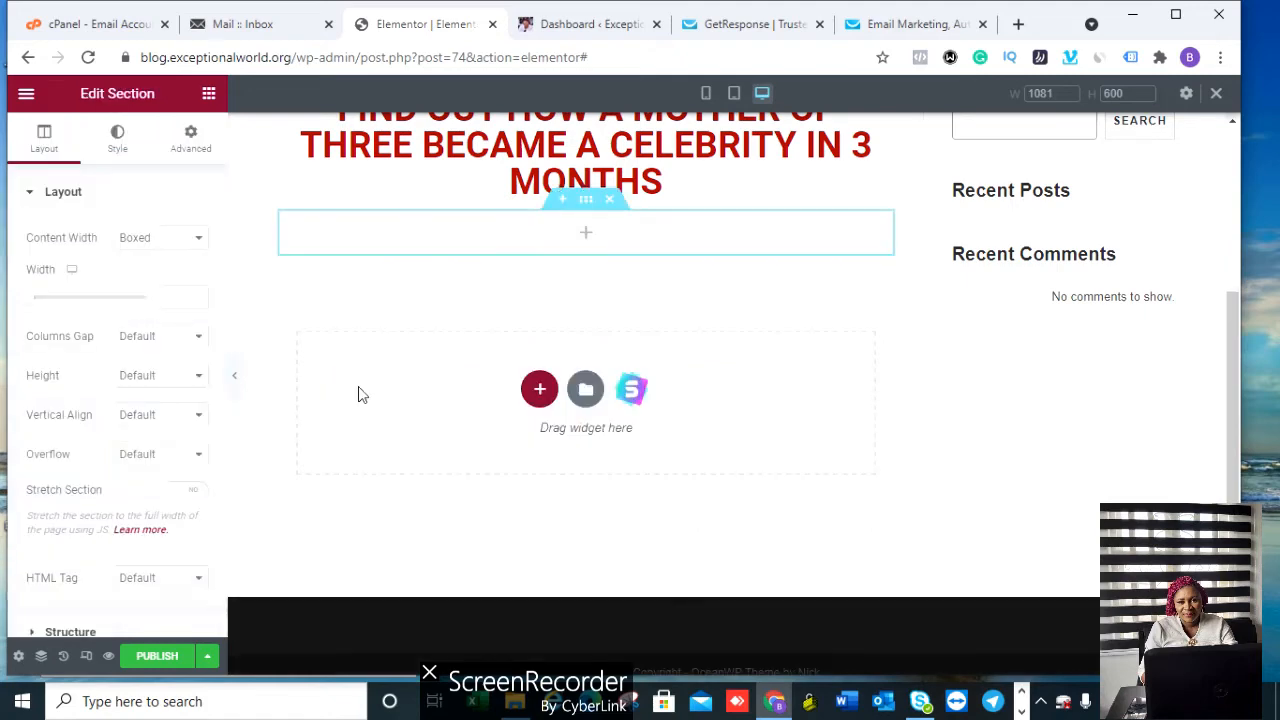
pyautogui.click(588, 236)
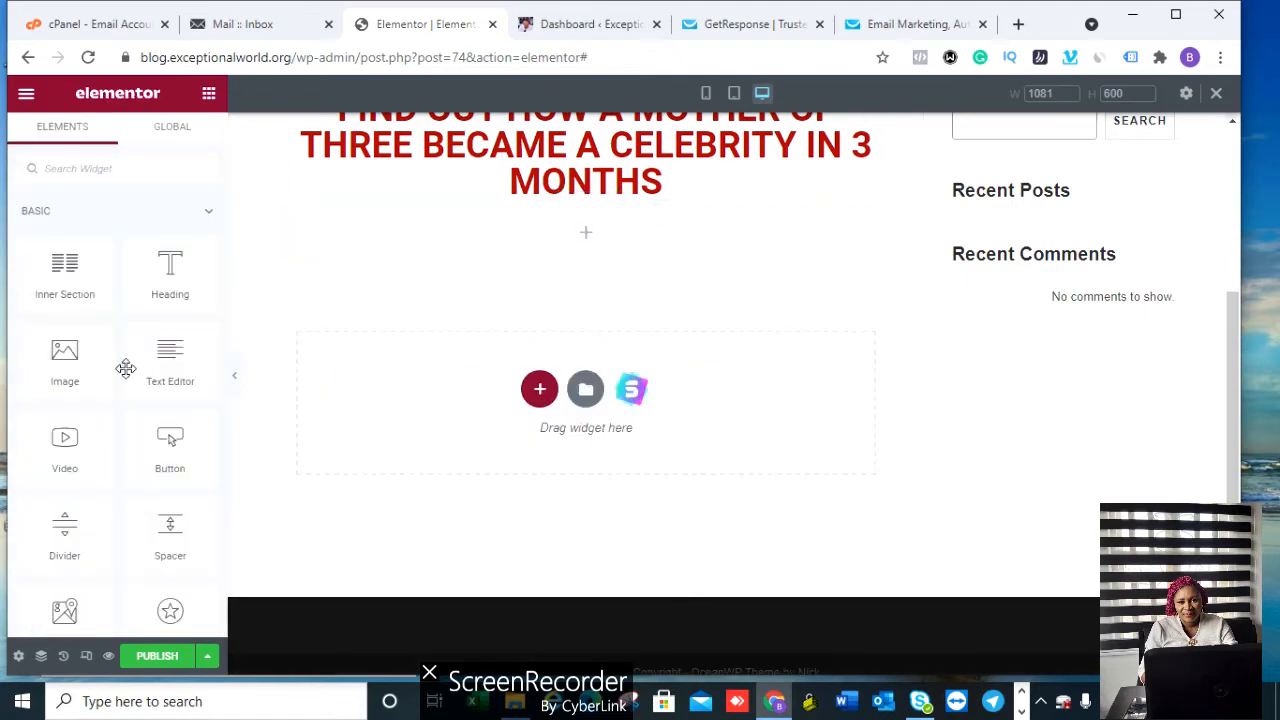
pyautogui.moveTo(167, 365); pyautogui.dragTo(597, 229)
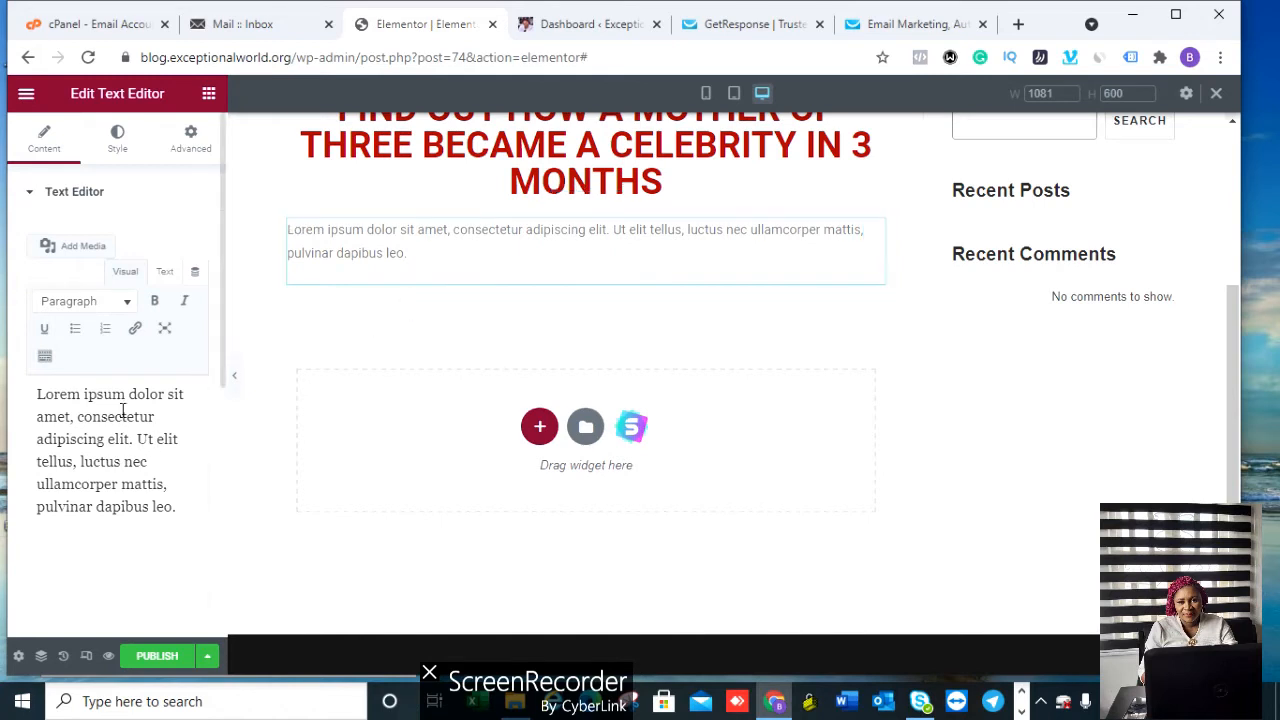
pyautogui.click(165, 333)
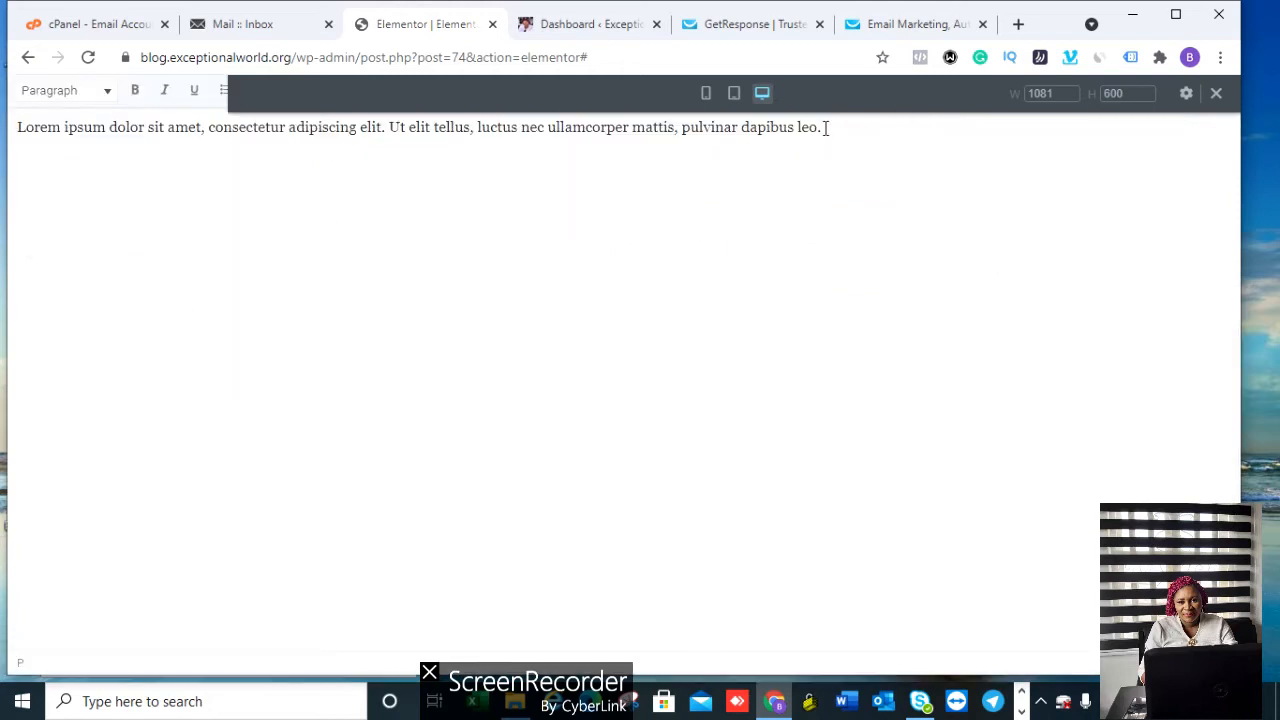
pyautogui.moveTo(826, 127); pyautogui.dragTo(14, 152)
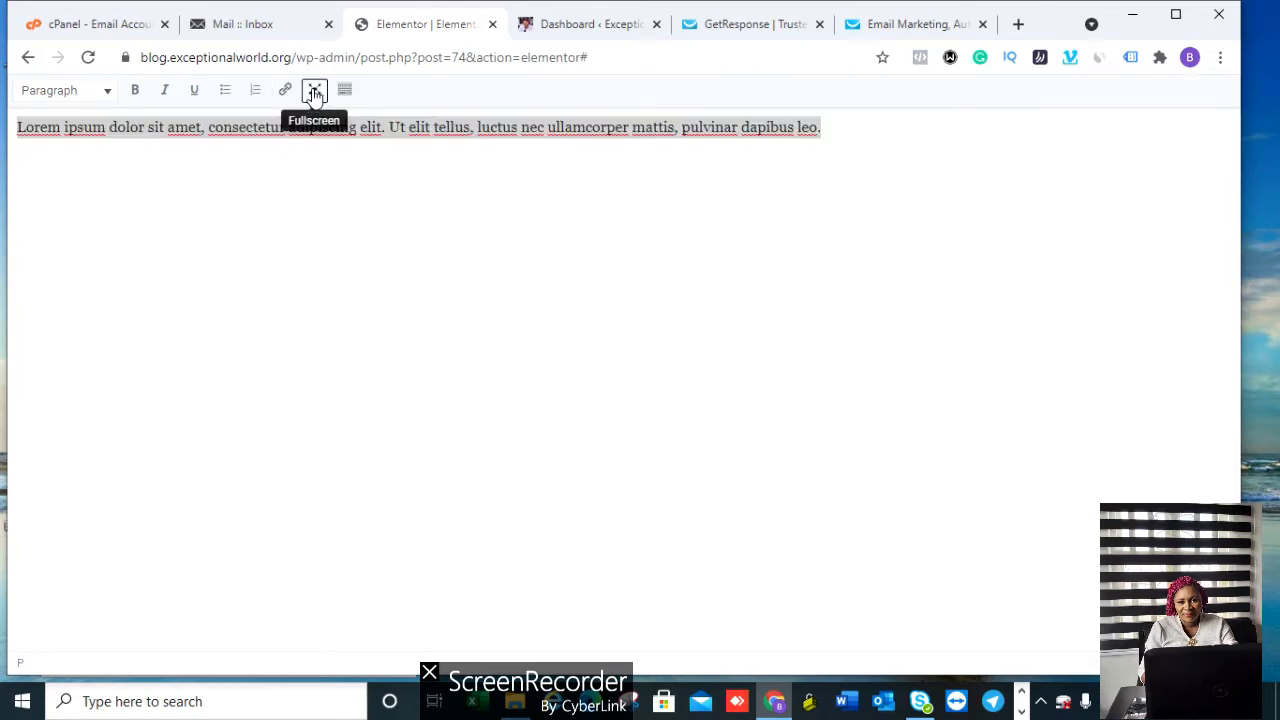
pyautogui.click(314, 93)
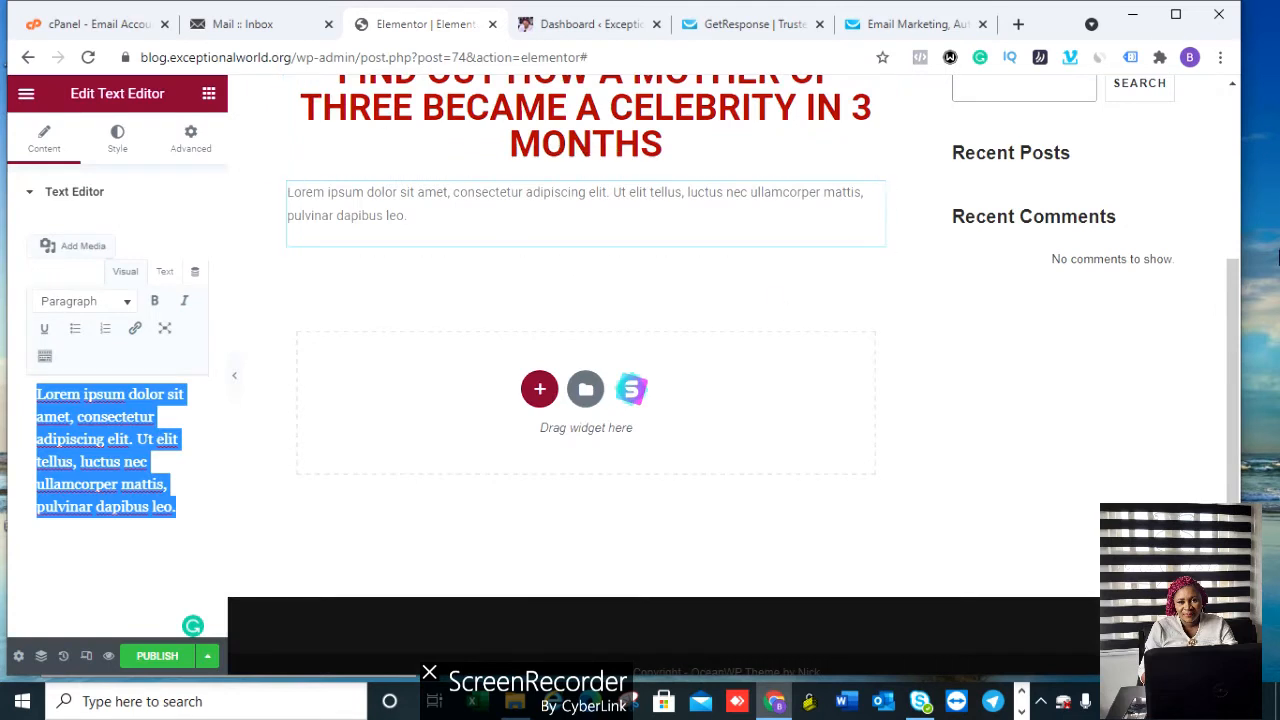
pyautogui.scroll(1, 1235, 286)
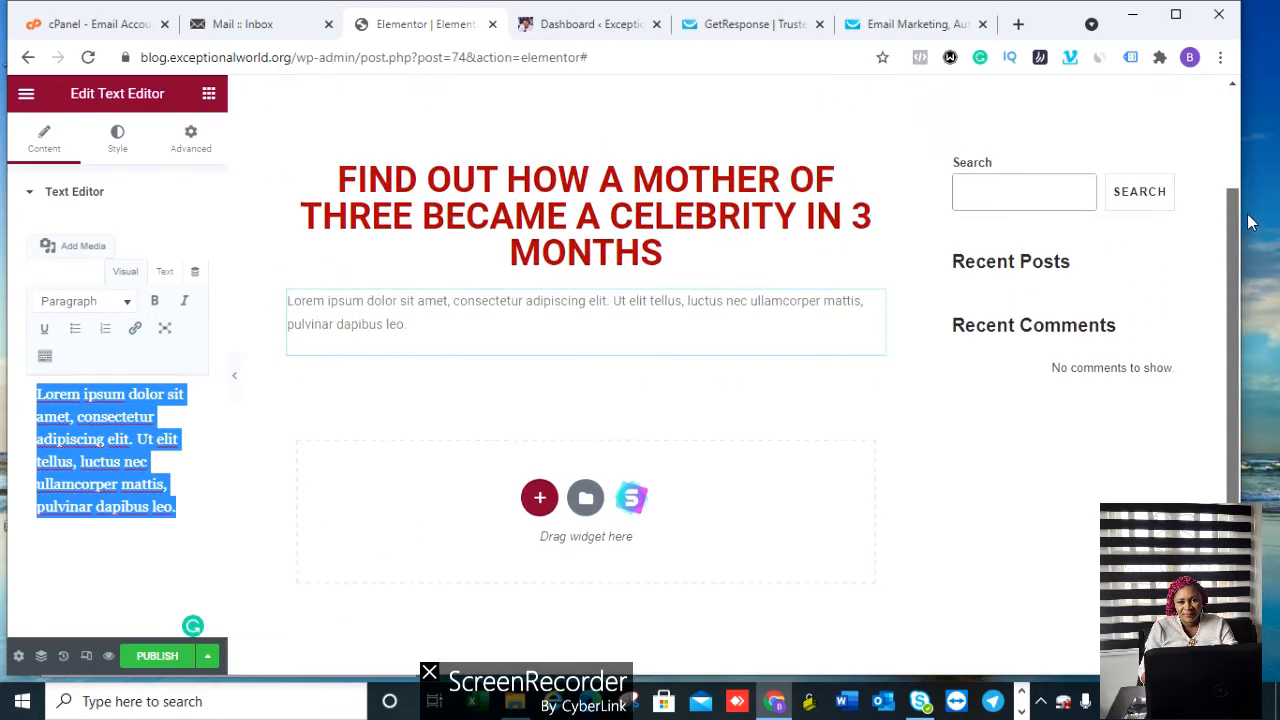
pyautogui.scroll(-1, 1249, 274)
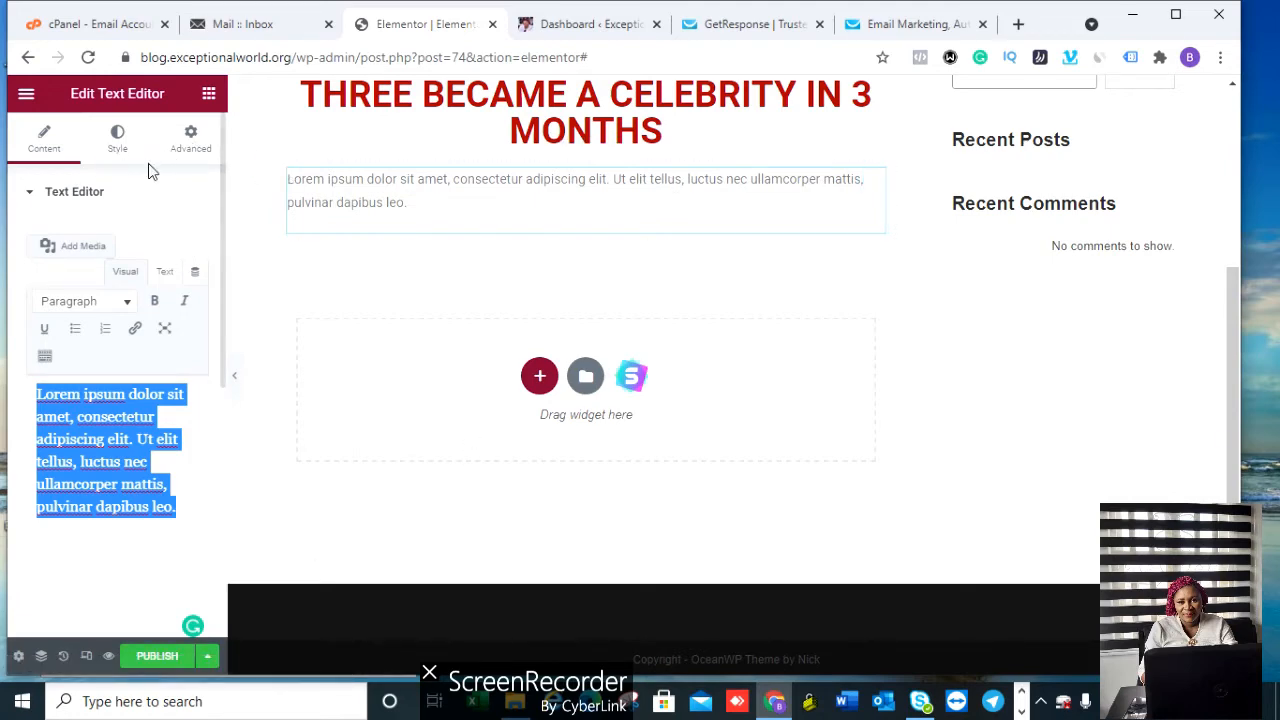
# Step: Try centre, justify and right alignment on the Lorem ipsum paragraph, then settle on left
pyautogui.click(117, 145)
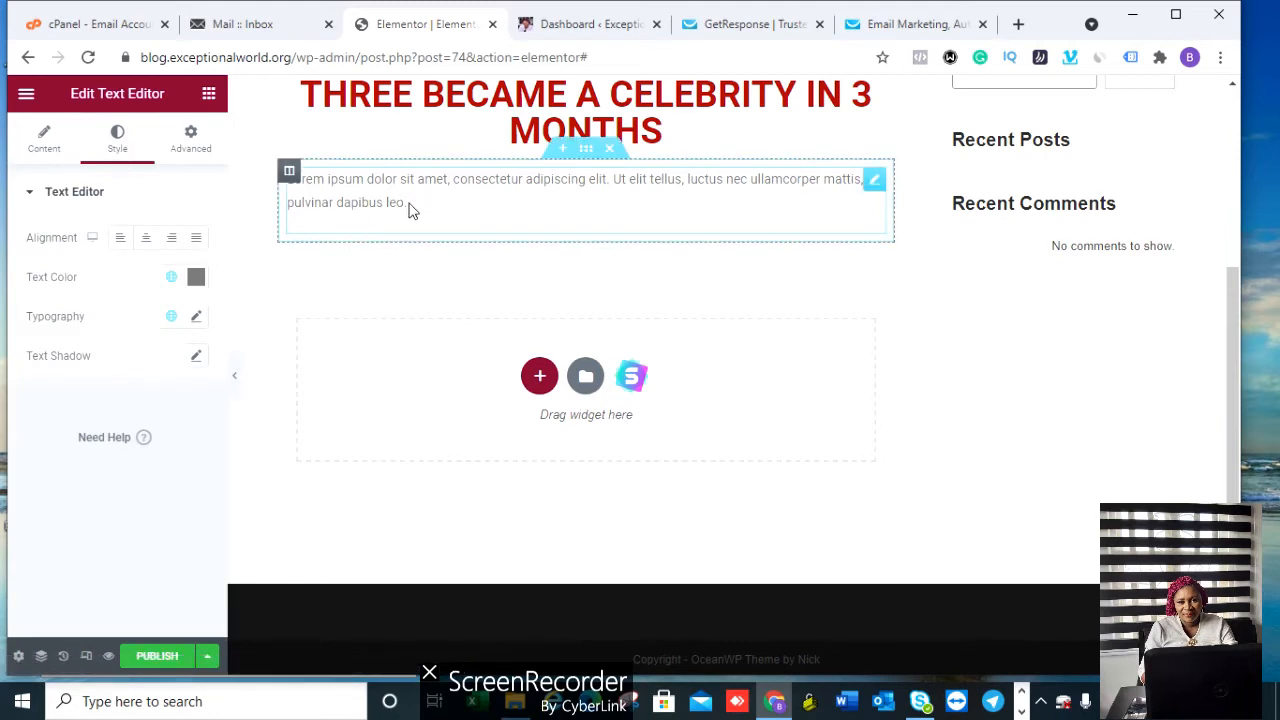
pyautogui.moveTo(408, 208); pyautogui.dragTo(294, 186)
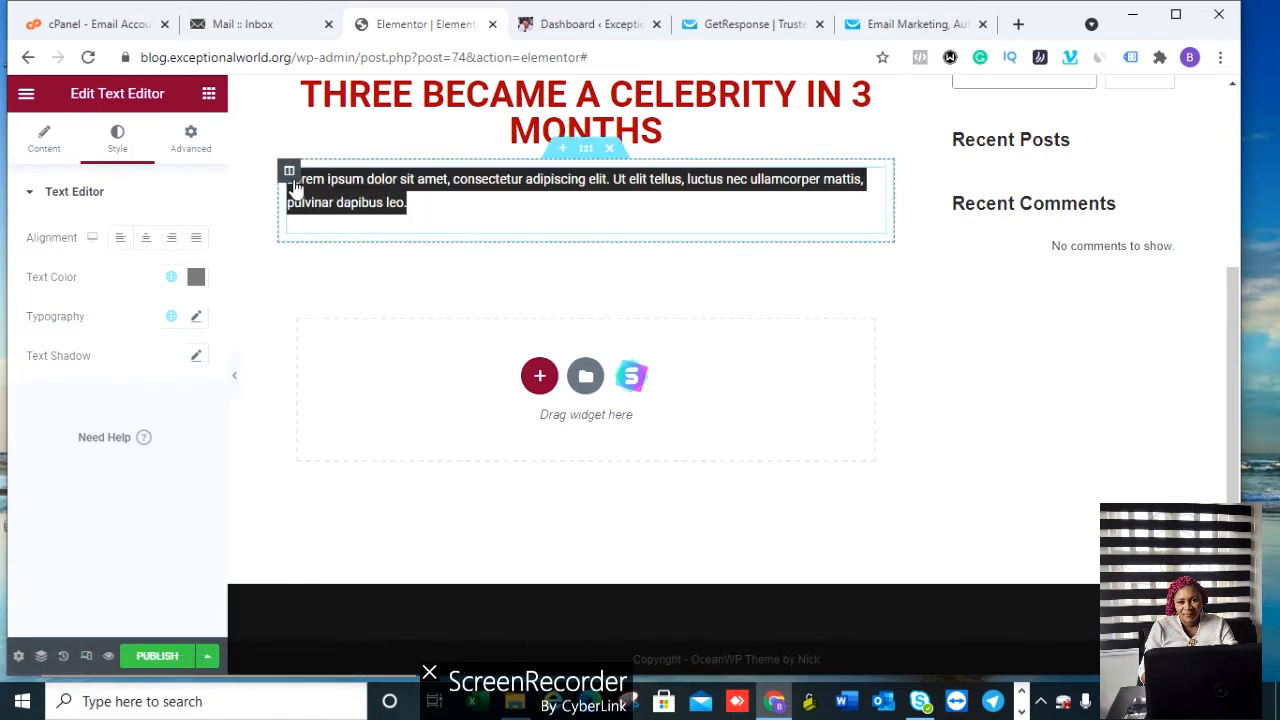
pyautogui.click(146, 246)
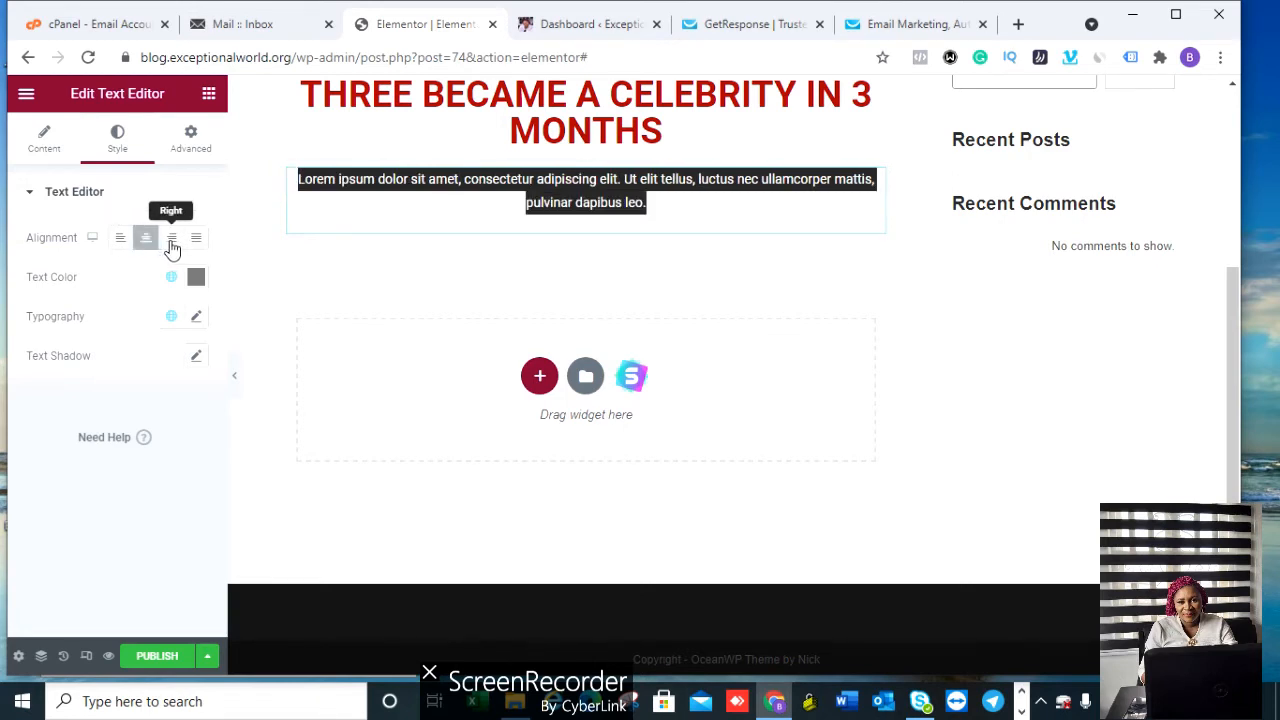
pyautogui.click(194, 244)
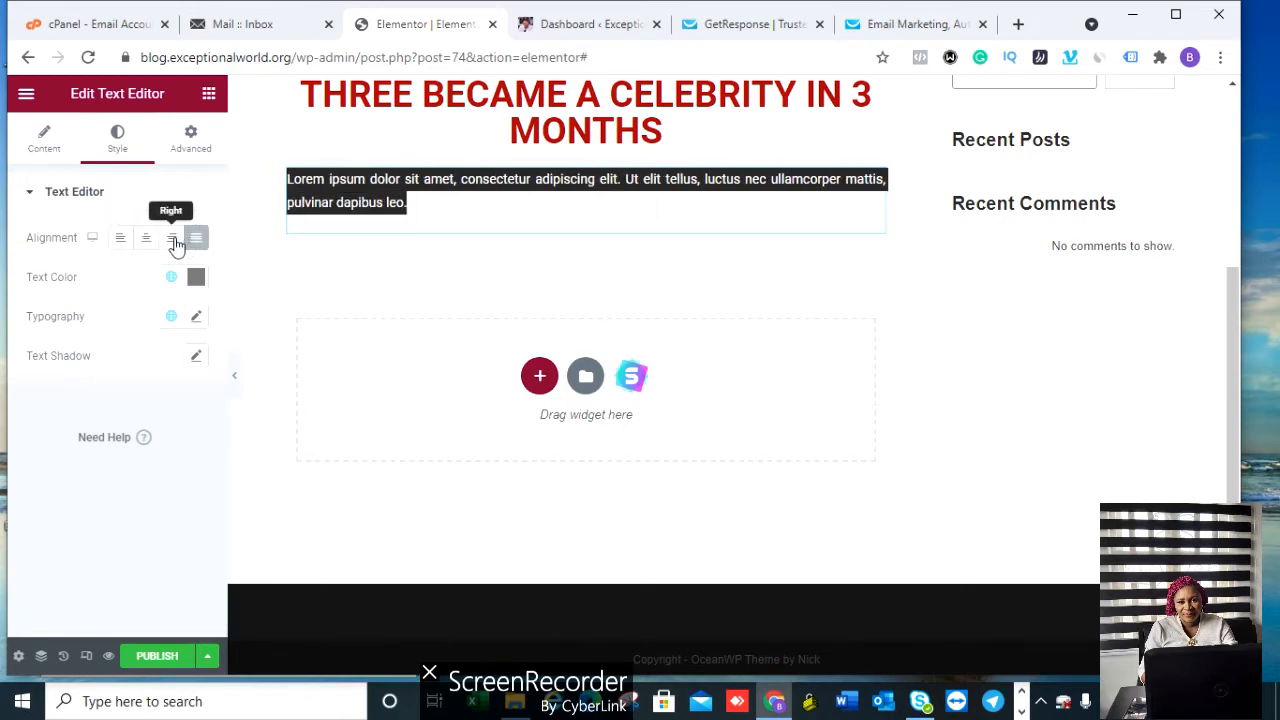
pyautogui.click(171, 244)
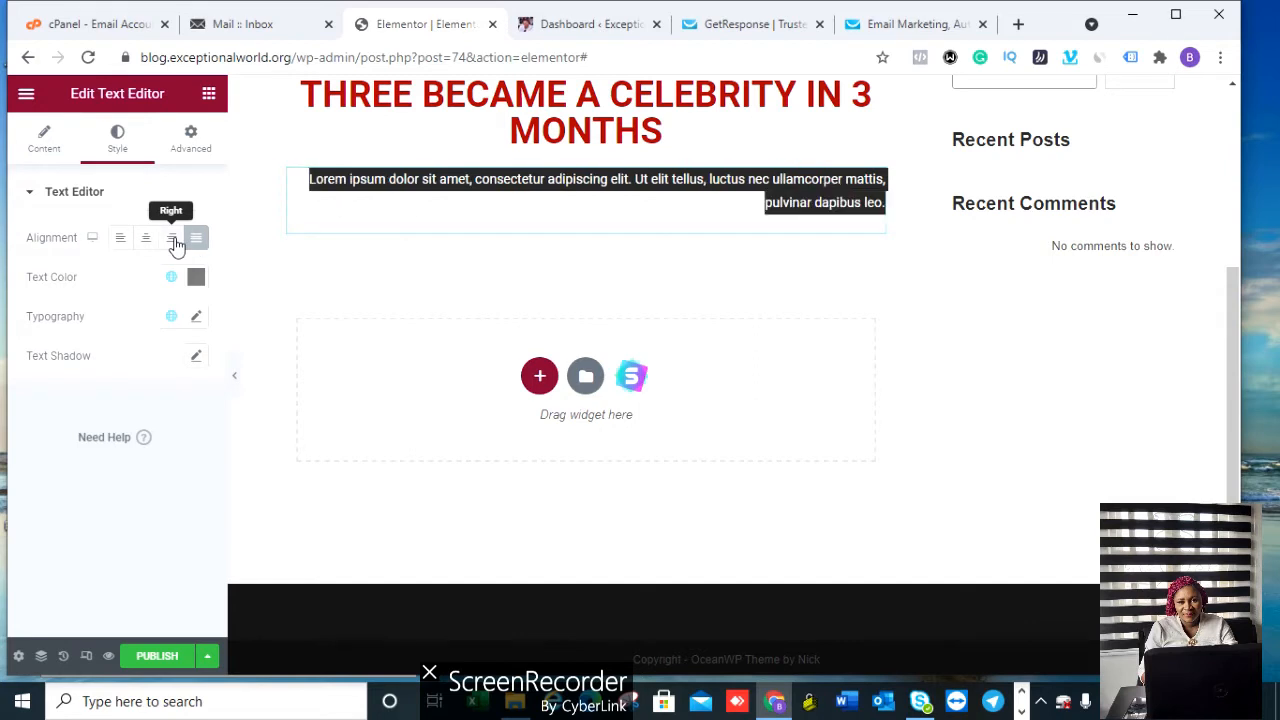
pyautogui.click(119, 243)
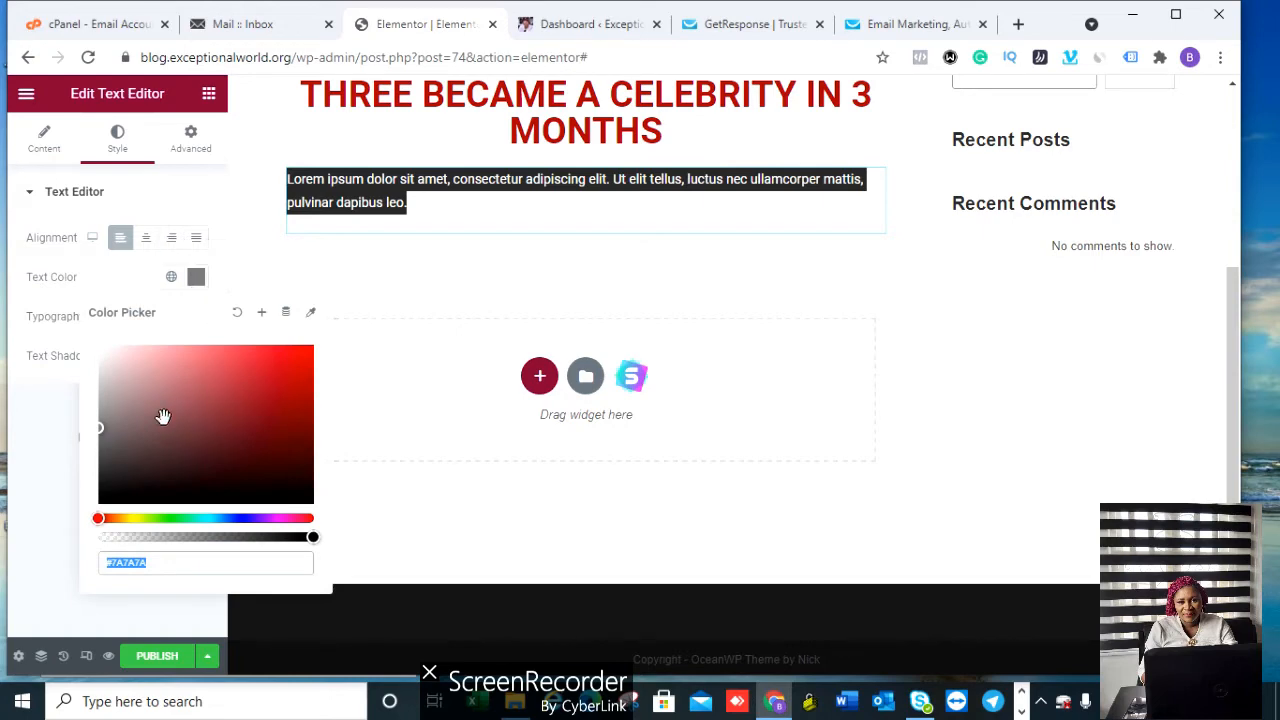
# Step: Set the paragraph's text colour to black (#000000)
pyautogui.moveTo(100, 430); pyautogui.dragTo(260, 508)
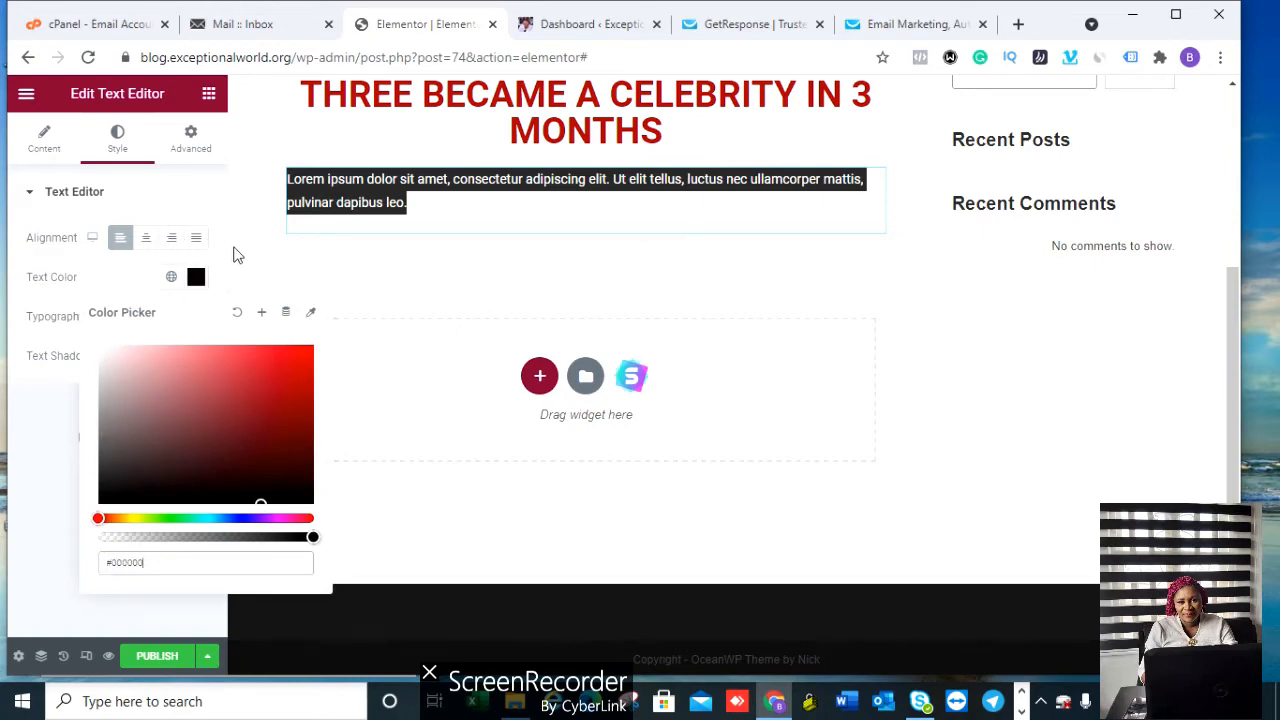
pyautogui.click(280, 243)
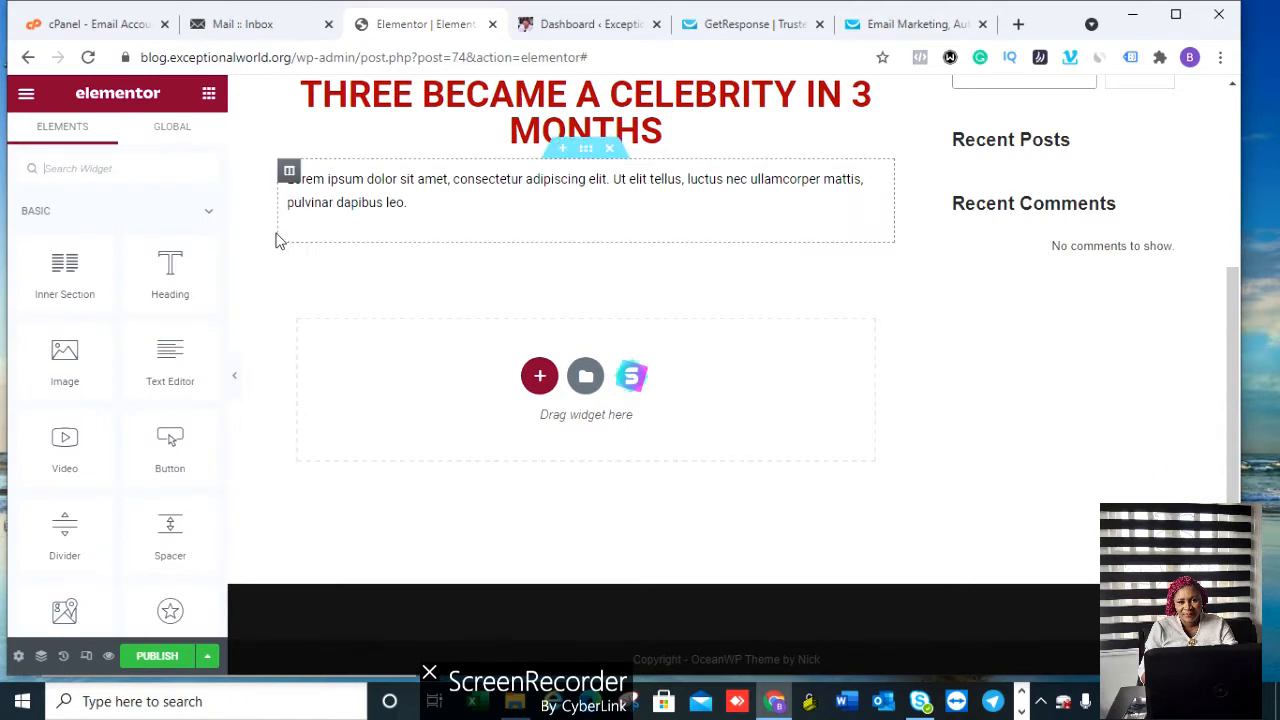
pyautogui.click(369, 183)
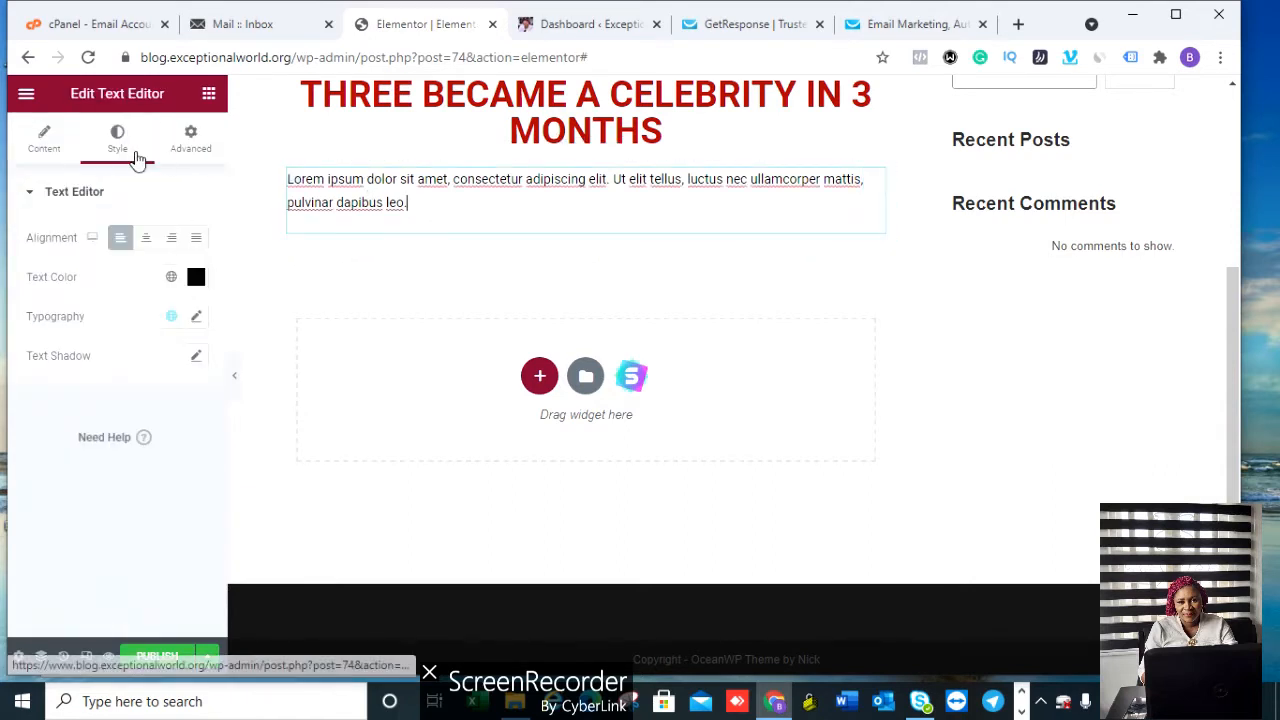
# Step: Show the paragraph's Advanced tab and scroll through its margin and padding sections
pyautogui.click(189, 150)
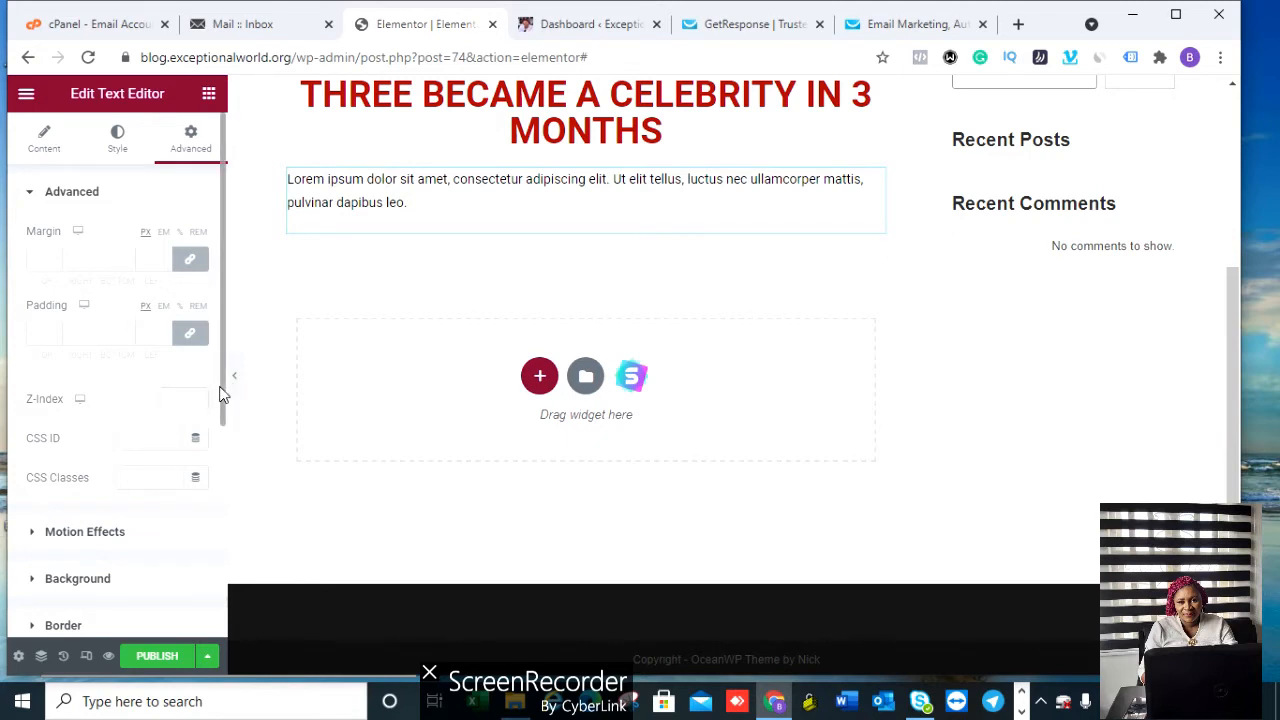
pyautogui.scroll(-4, 222, 395)
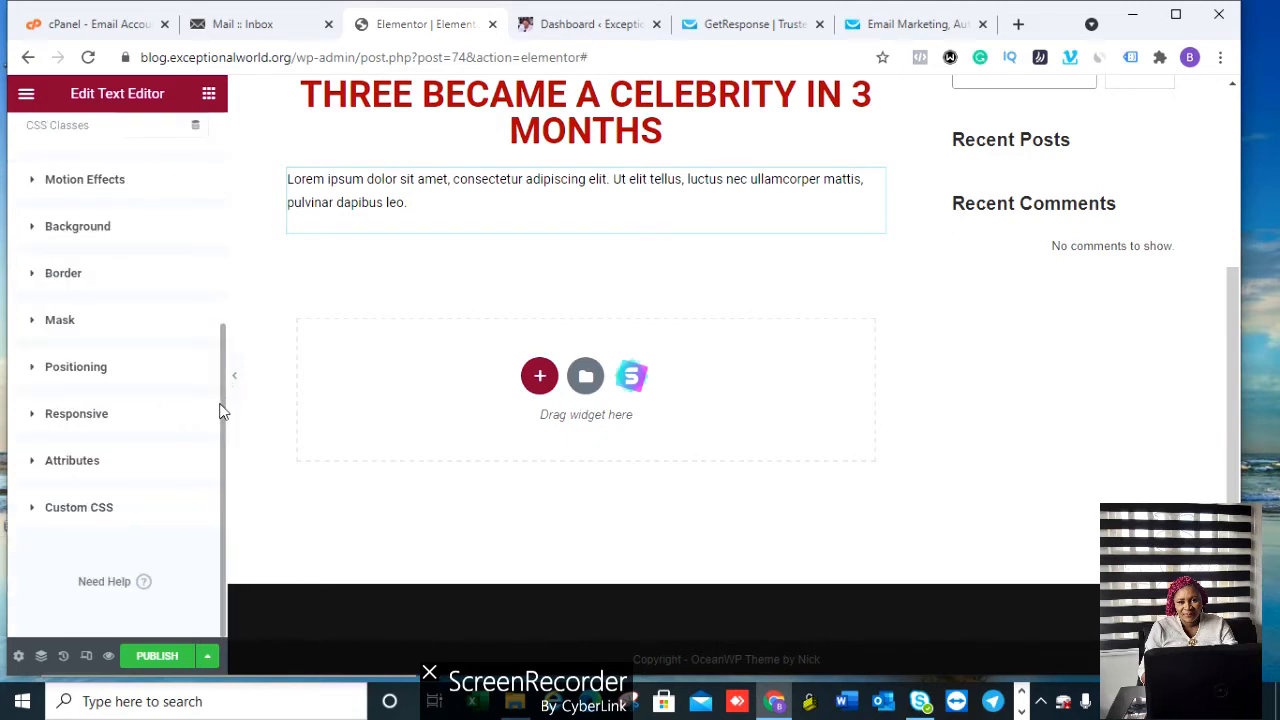
pyautogui.moveTo(222, 415); pyautogui.dragTo(229, 185)
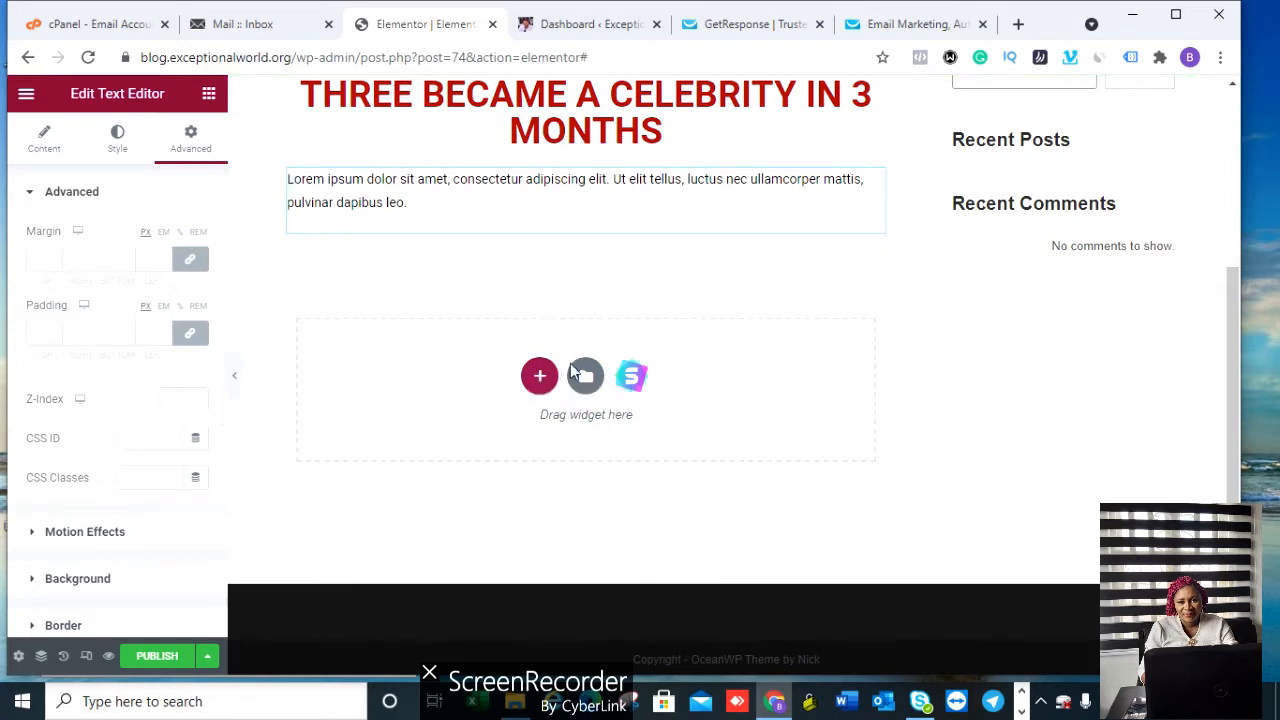
# Step: Add a single-column section below the paragraph and drop a Button widget into it
pyautogui.click(539, 380)
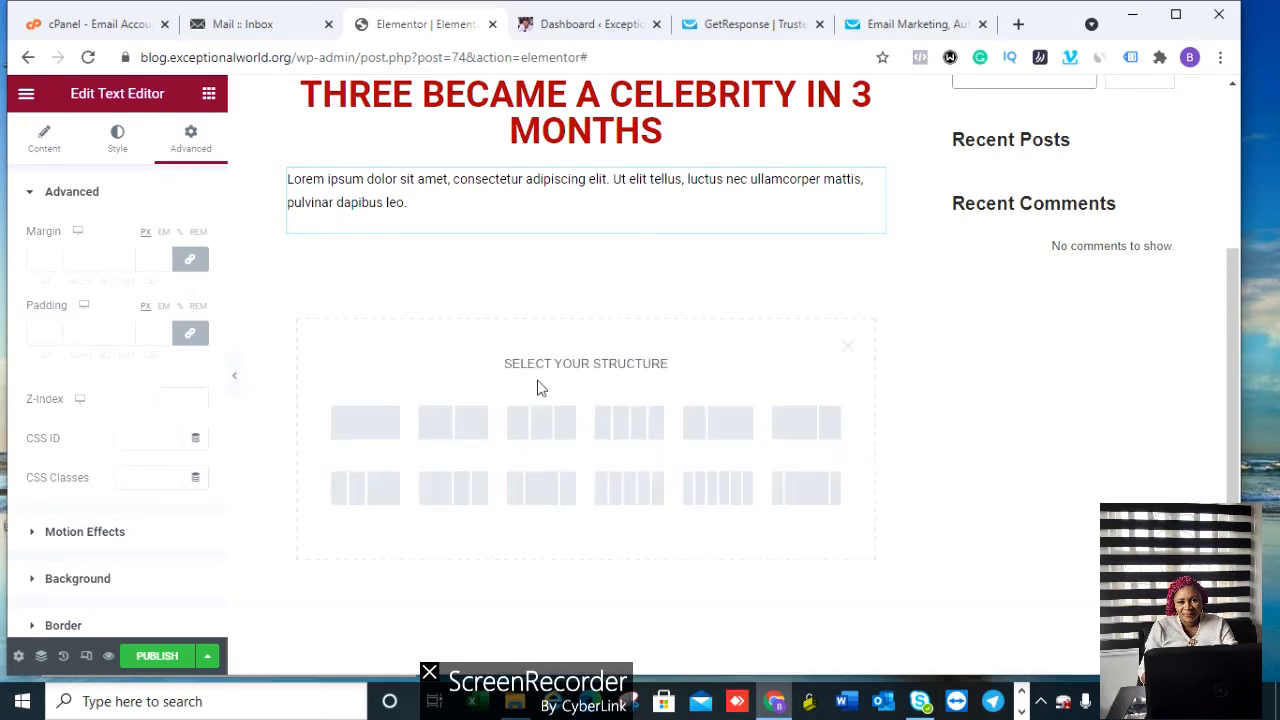
pyautogui.click(365, 423)
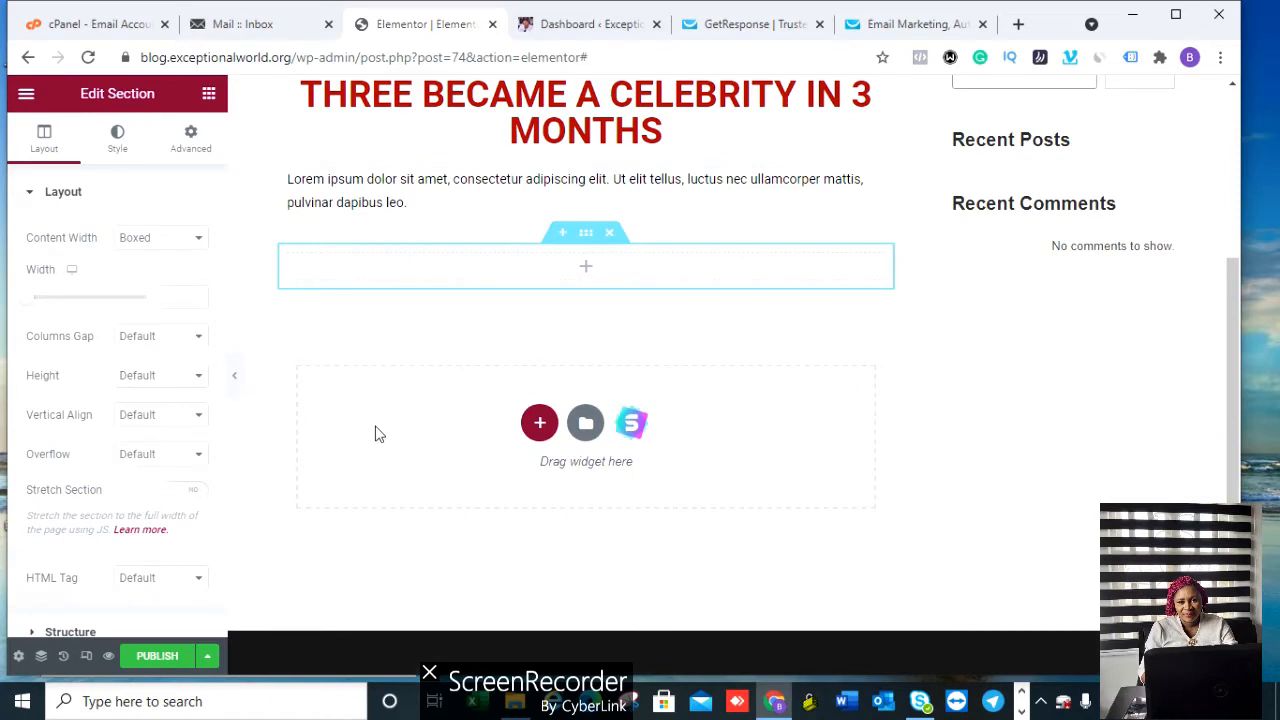
pyautogui.click(586, 272)
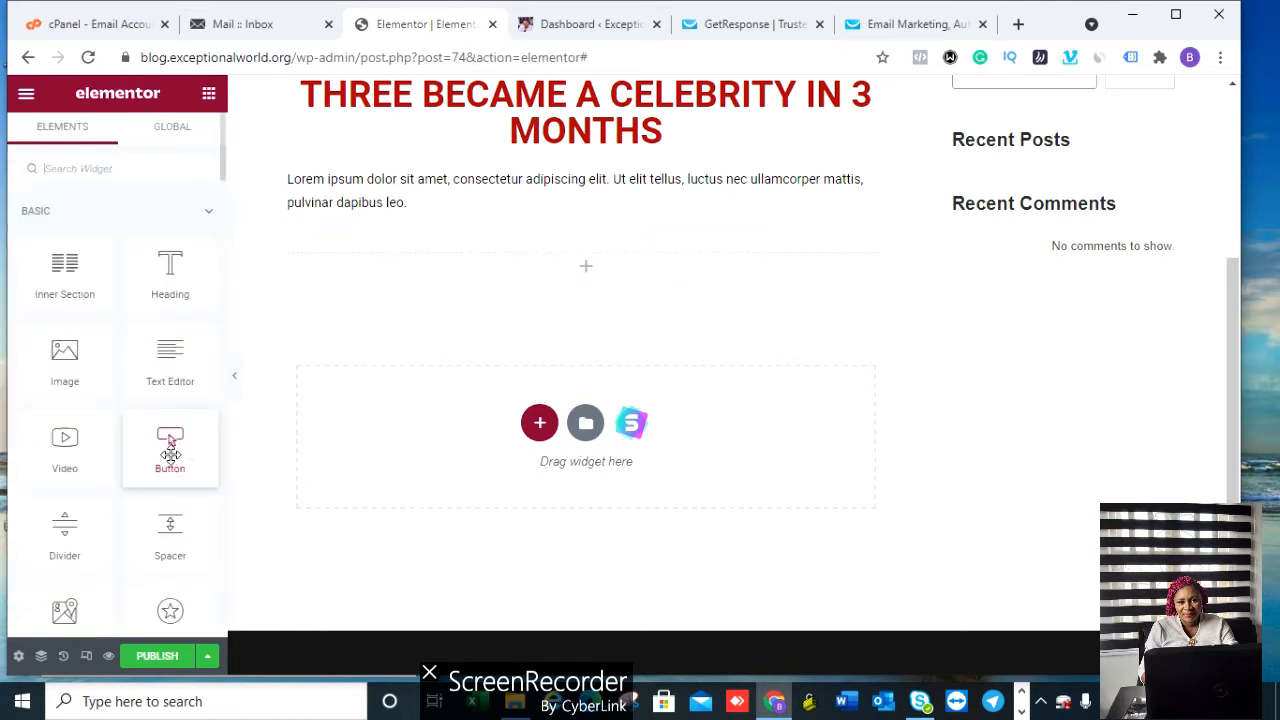
pyautogui.moveTo(170, 447); pyautogui.dragTo(606, 272)
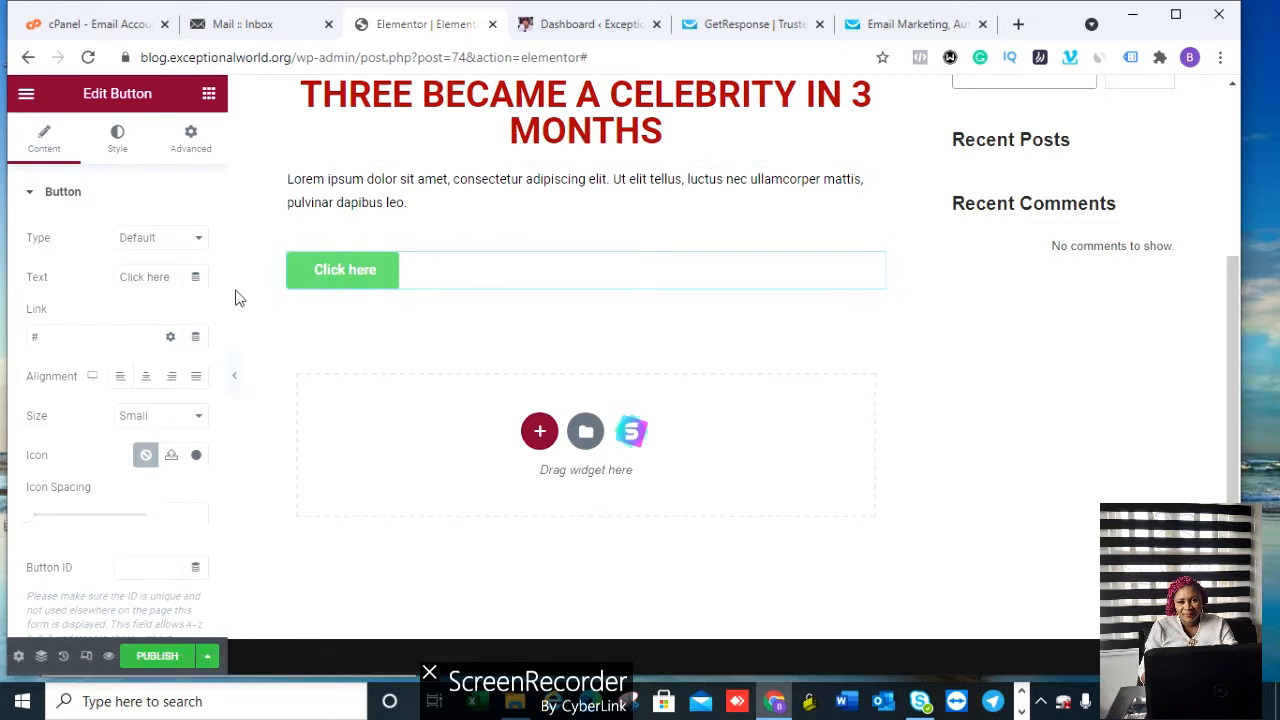
# Step: Centre the button and set its size to Extra Large
pyautogui.click(171, 384)
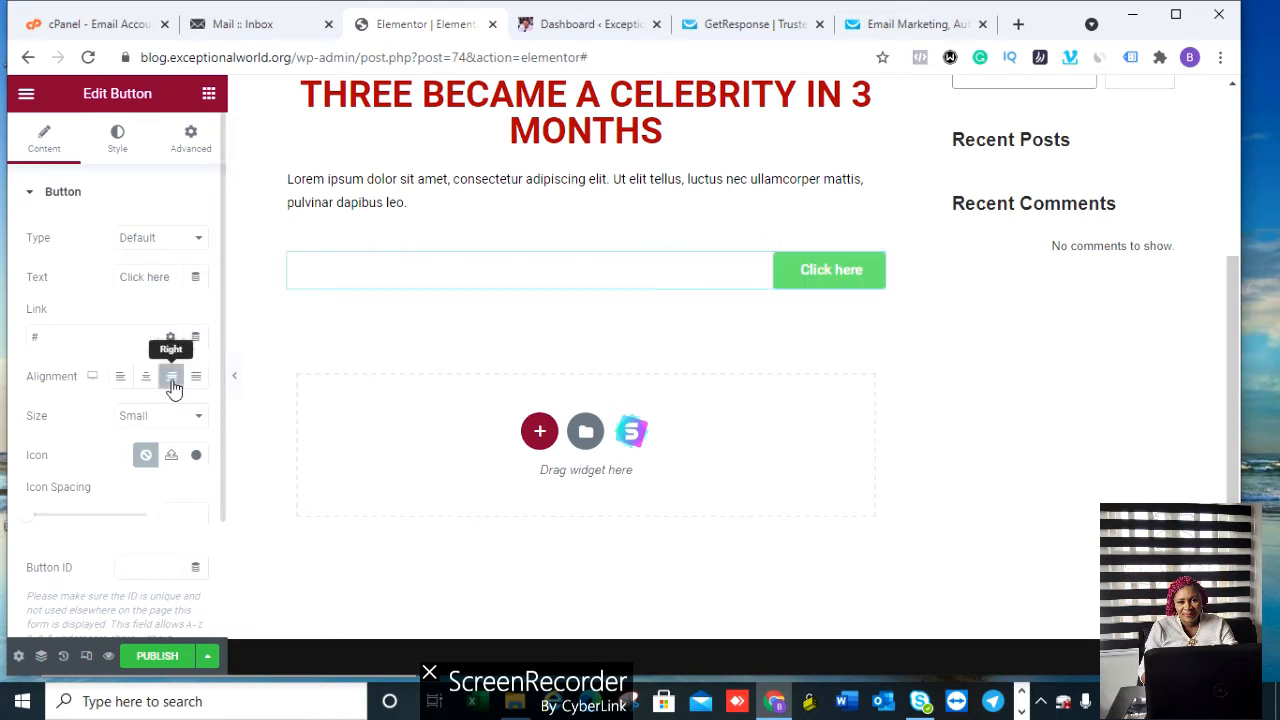
pyautogui.click(145, 385)
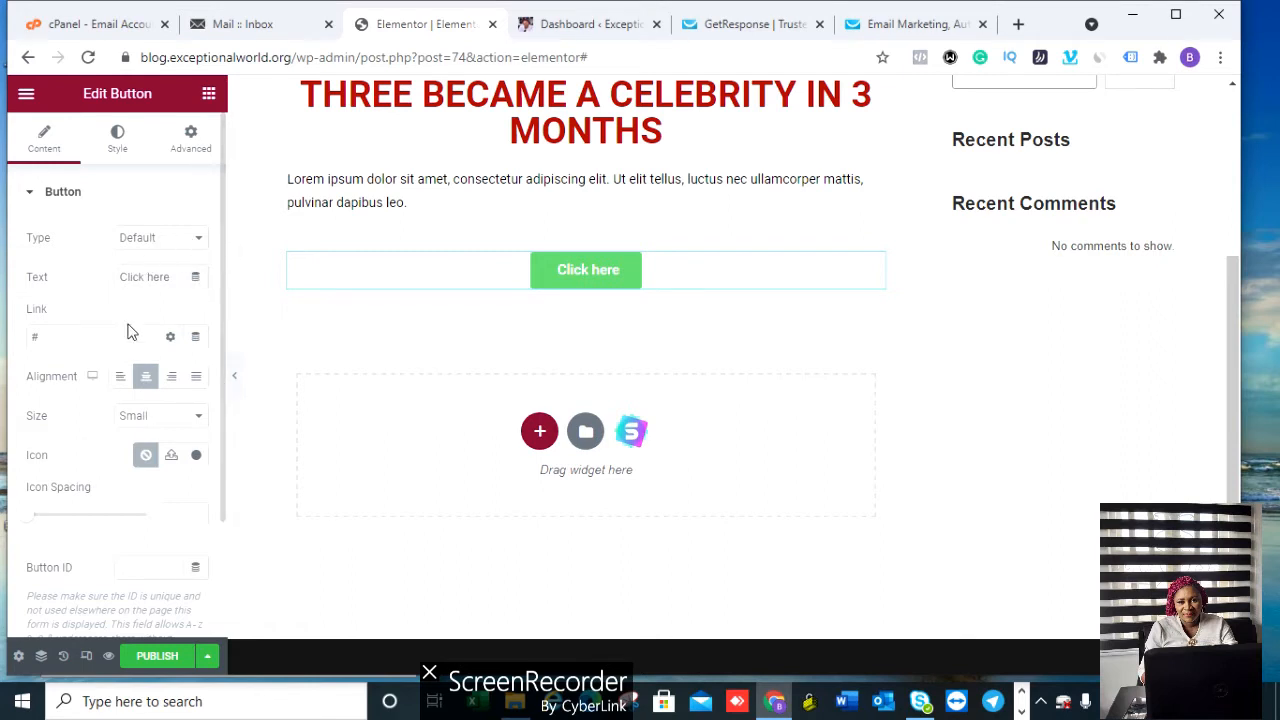
pyautogui.click(160, 420)
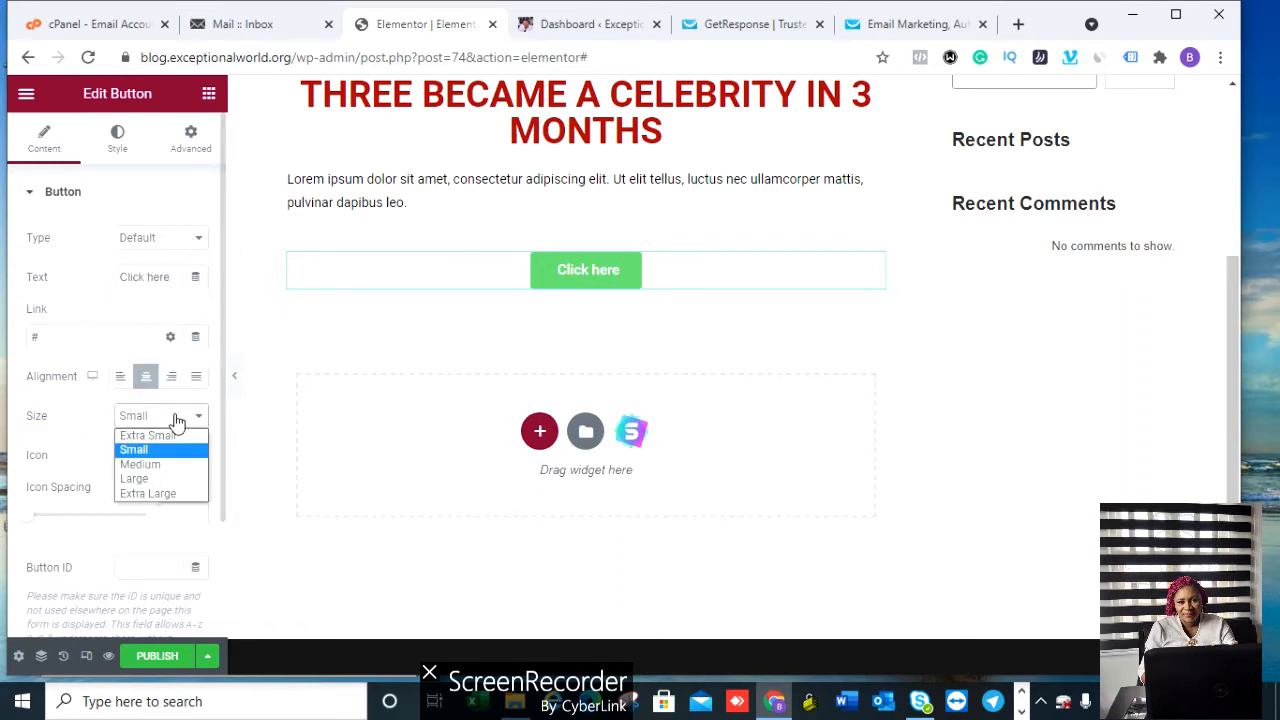
pyautogui.click(155, 481)
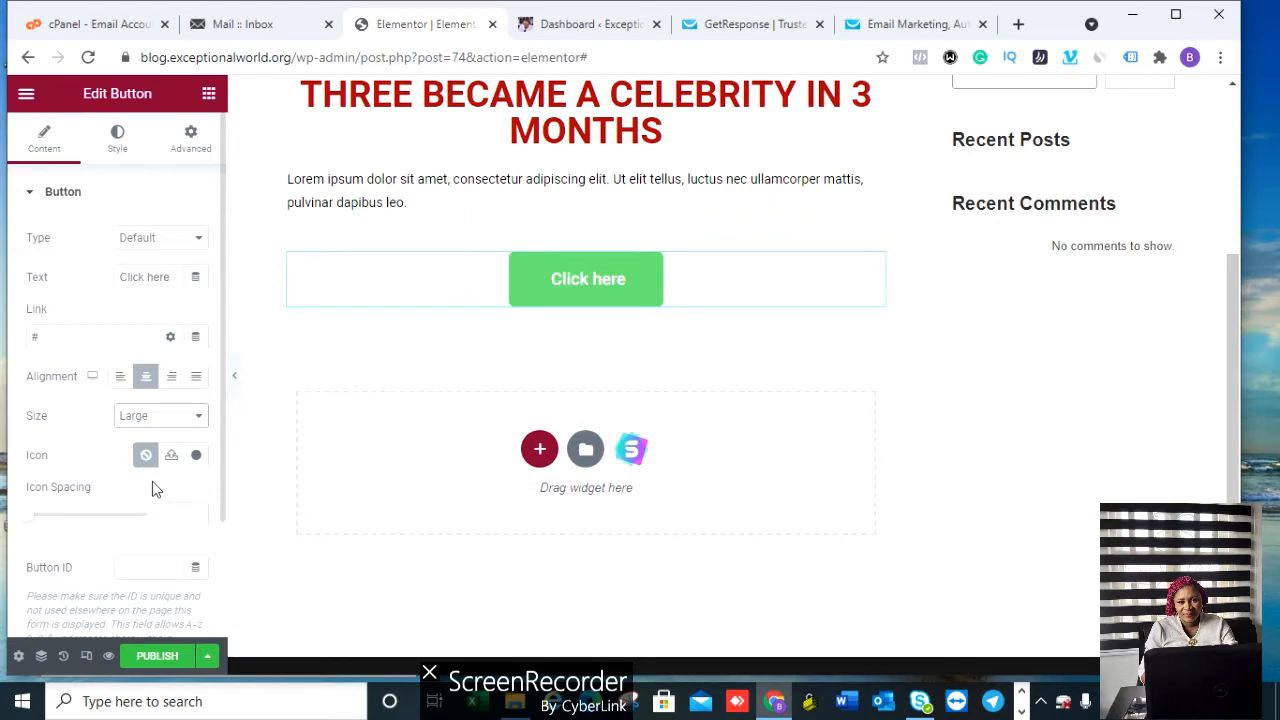
pyautogui.click(171, 418)
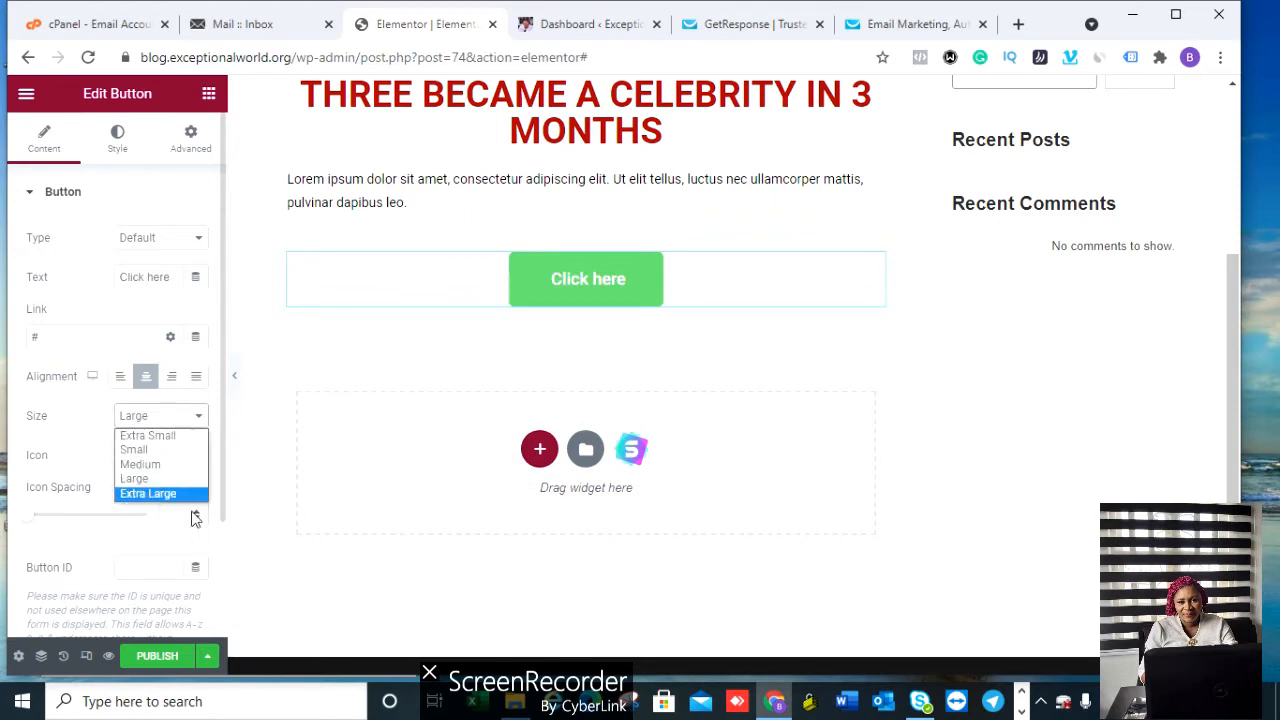
pyautogui.click(160, 494)
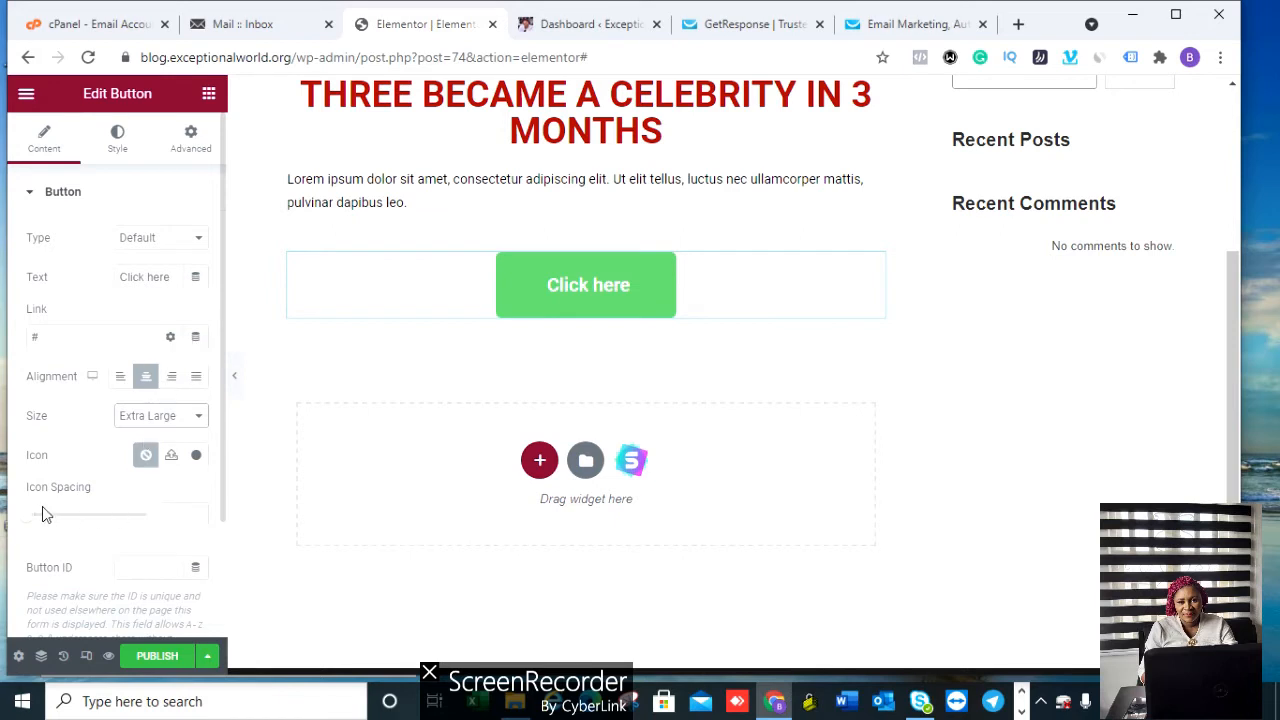
pyautogui.moveTo(28, 516)
pyautogui.mouseDown()
pyautogui.moveTo(49, 522)
pyautogui.moveTo(3, 520)
pyautogui.moveTo(129, 529)
pyautogui.moveTo(22, 530)
pyautogui.moveTo(160, 513)
pyautogui.moveTo(11, 529)
pyautogui.moveTo(31, 519)
pyautogui.mouseUp()
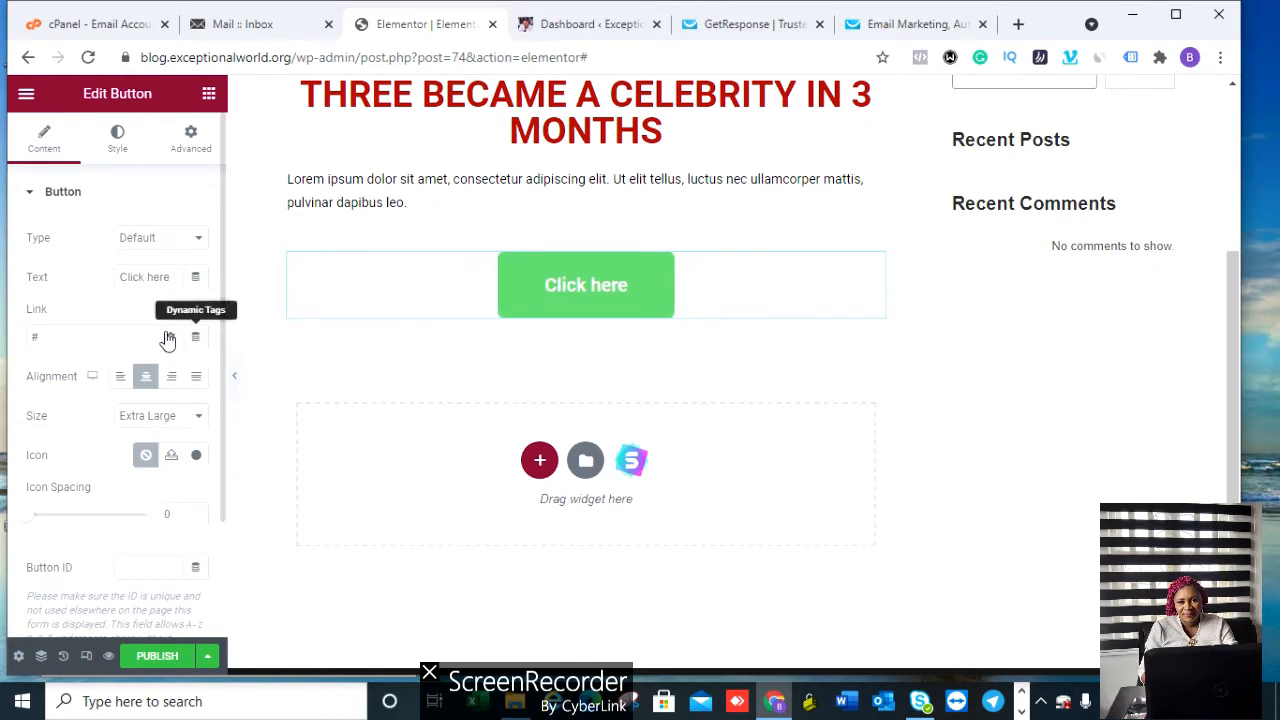
# Step: Try the Success button type, then revert the button type to Default
pyautogui.click(184, 244)
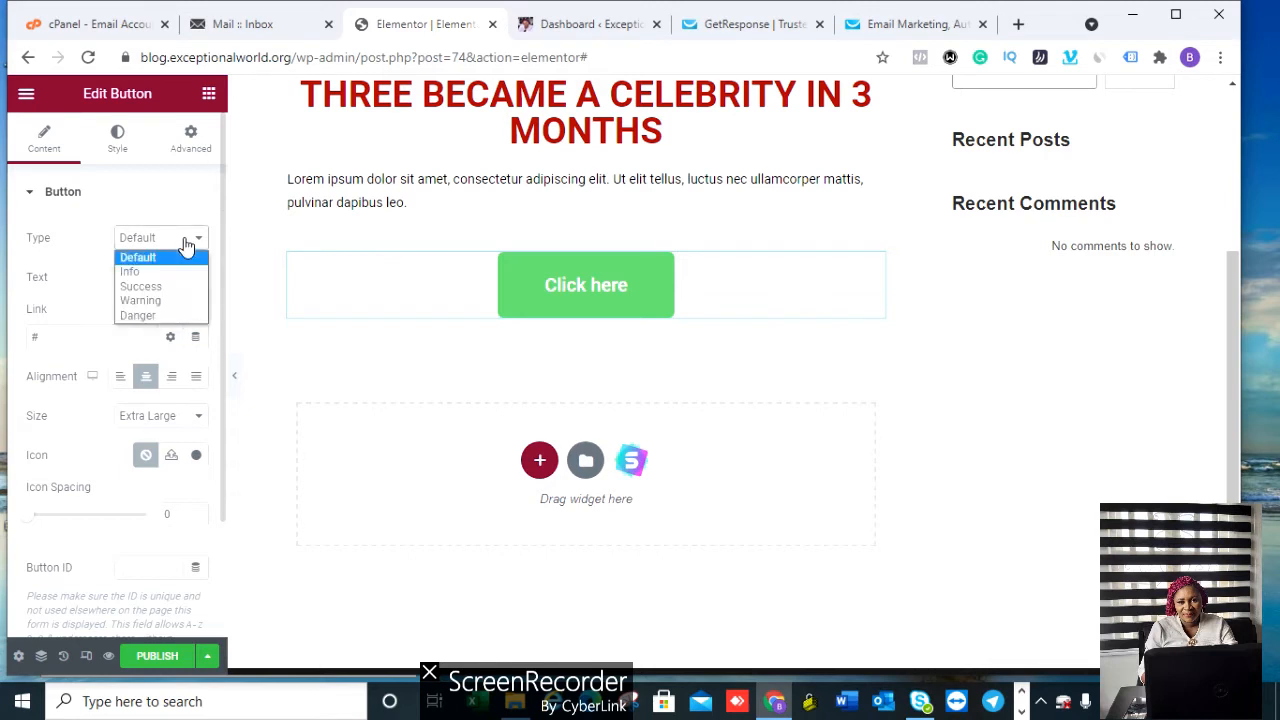
pyautogui.click(168, 288)
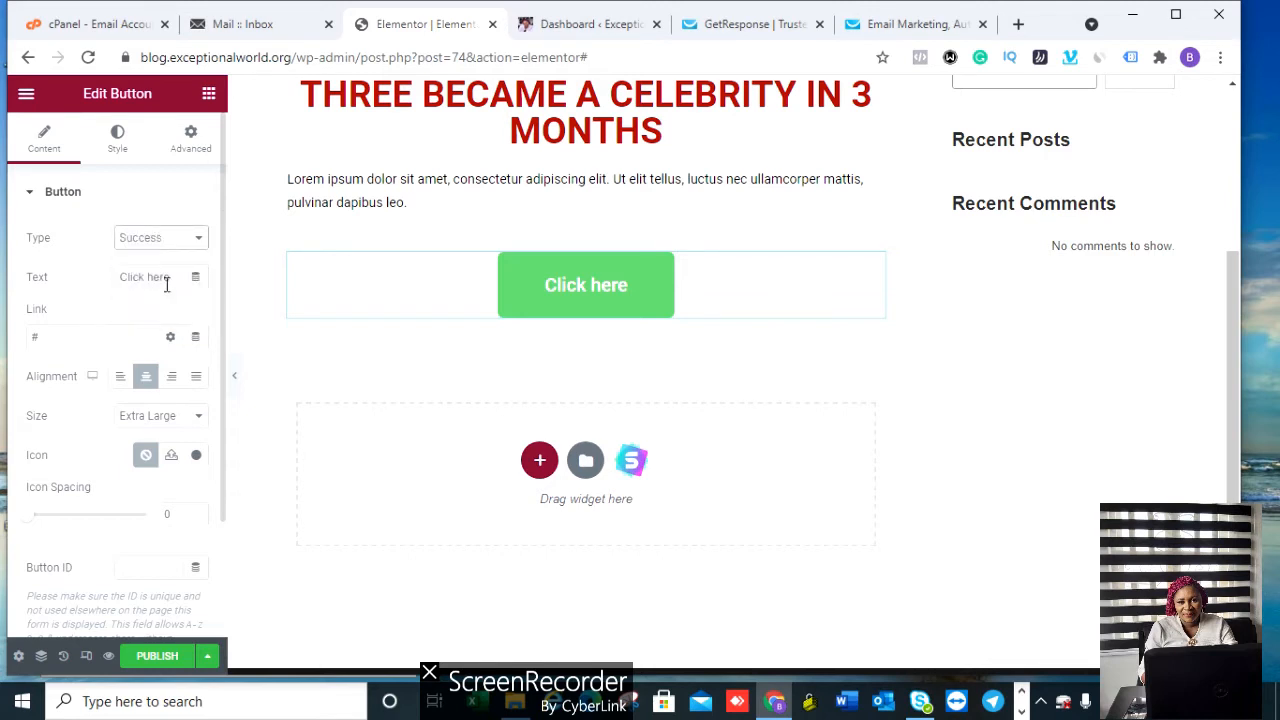
pyautogui.click(174, 242)
pyautogui.click(168, 255)
# Step: Relabel the button 'GET INSTANT ACCESS' and delete the placeholder # link
pyautogui.click(171, 281)
pyautogui.press('BackSpace')
pyautogui.press('BackSpace')
pyautogui.press('BackSpace')
pyautogui.press('BackSpace')
pyautogui.press('BackSpace')
pyautogui.press('BackSpace')
pyautogui.press('BackSpace')
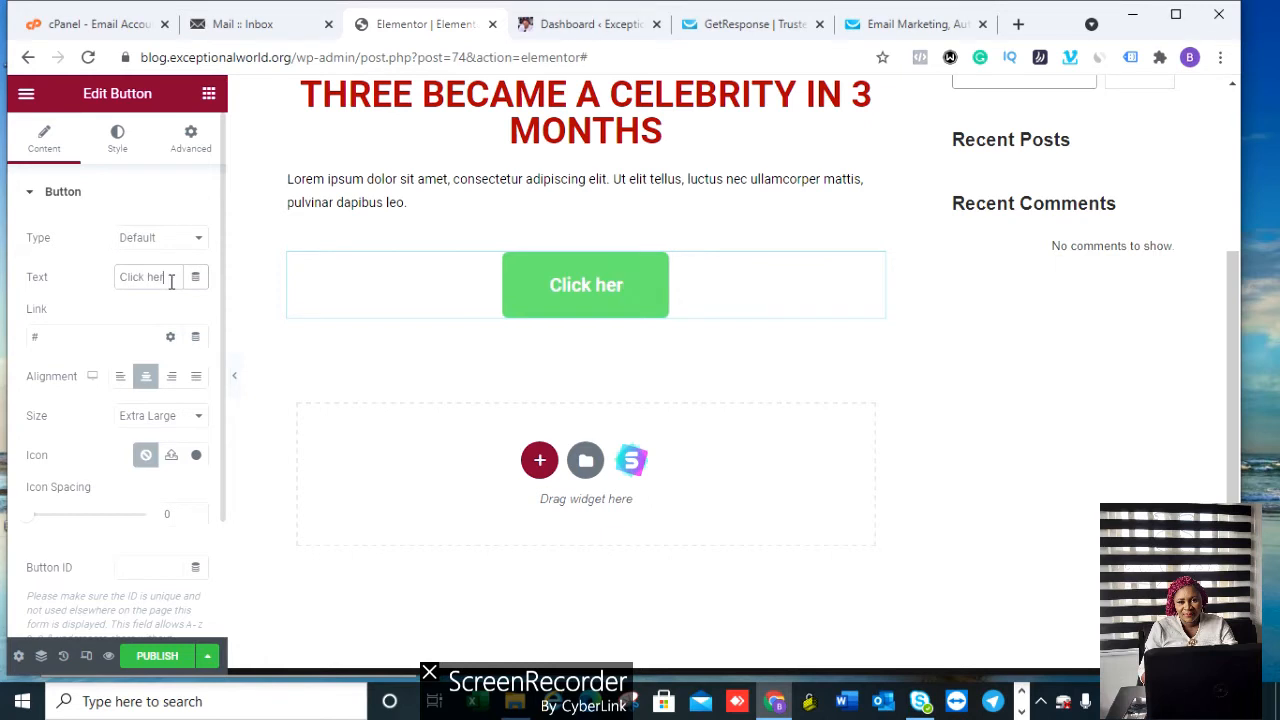
pyautogui.press('BackSpace')
pyautogui.press('BackSpace')
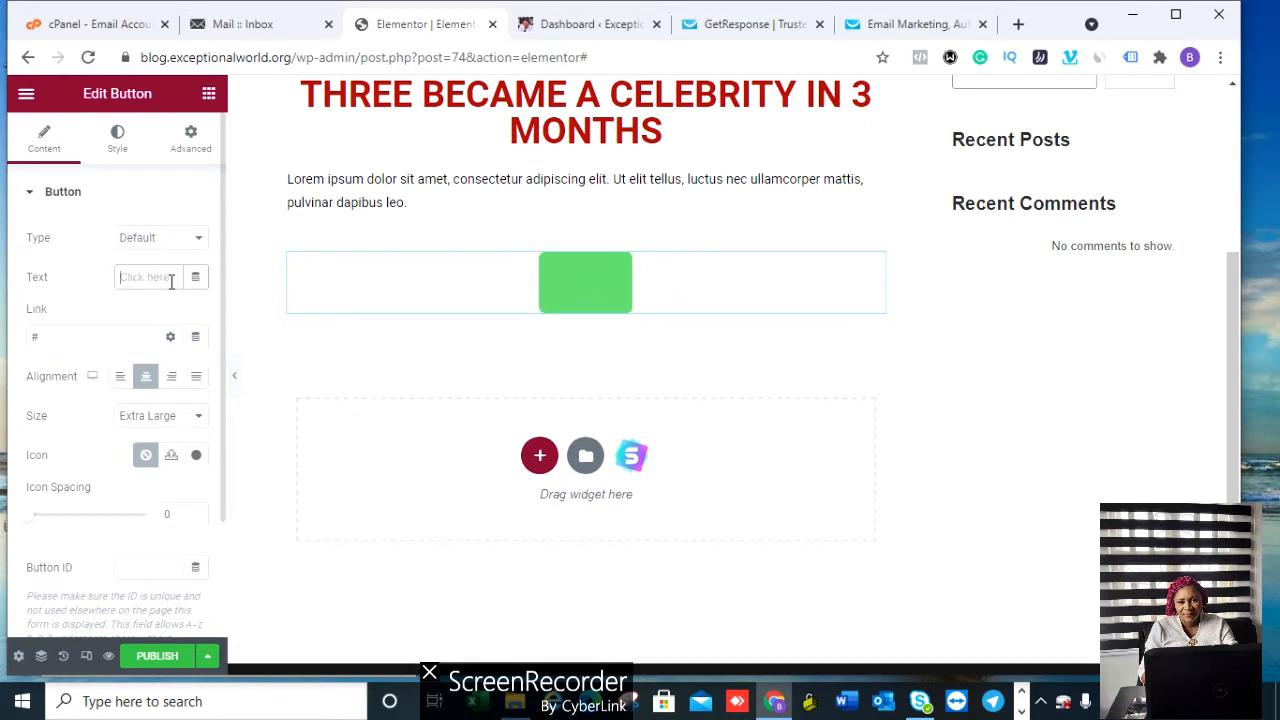
pyautogui.write('GET IN')
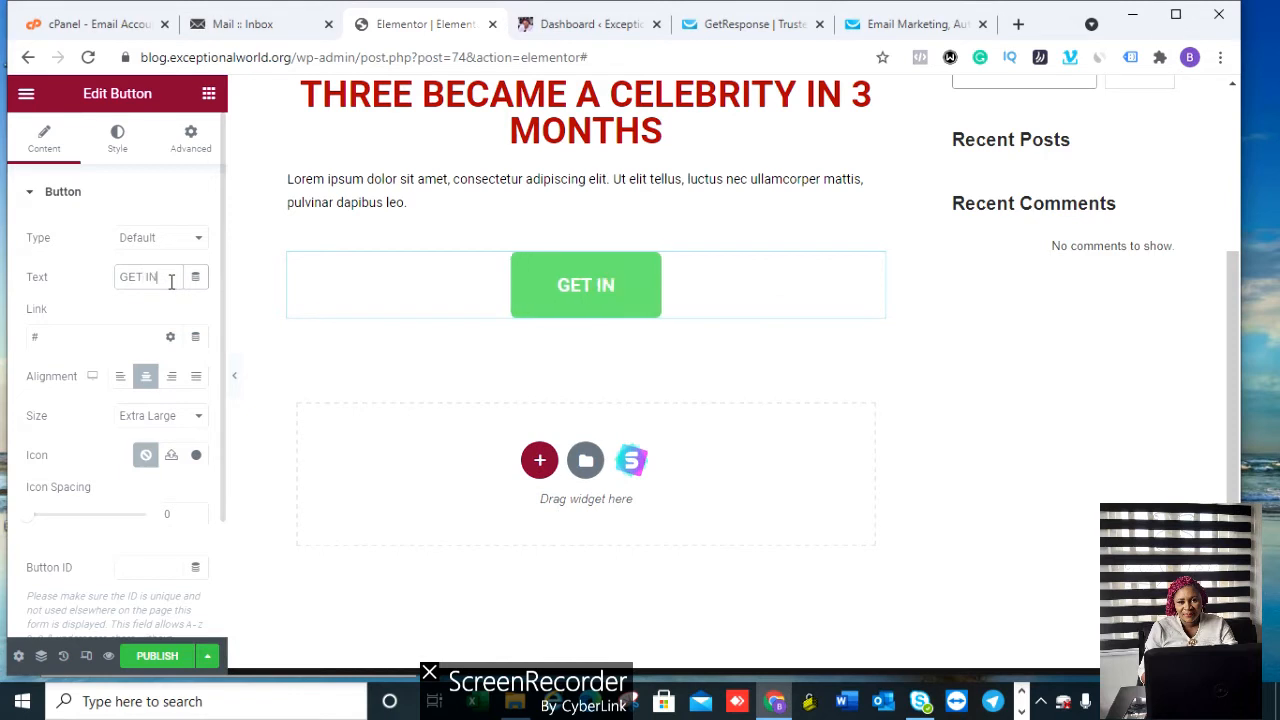
pyautogui.write('STANT')
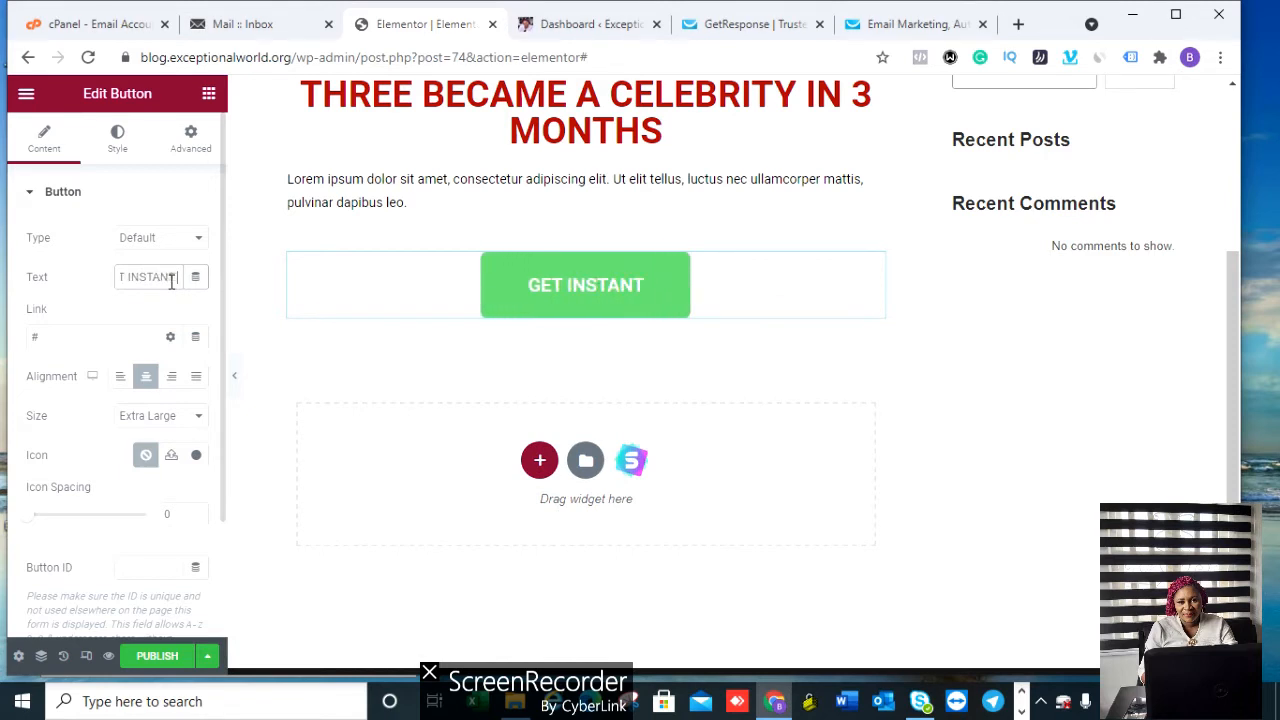
pyautogui.write(' ACCESS')
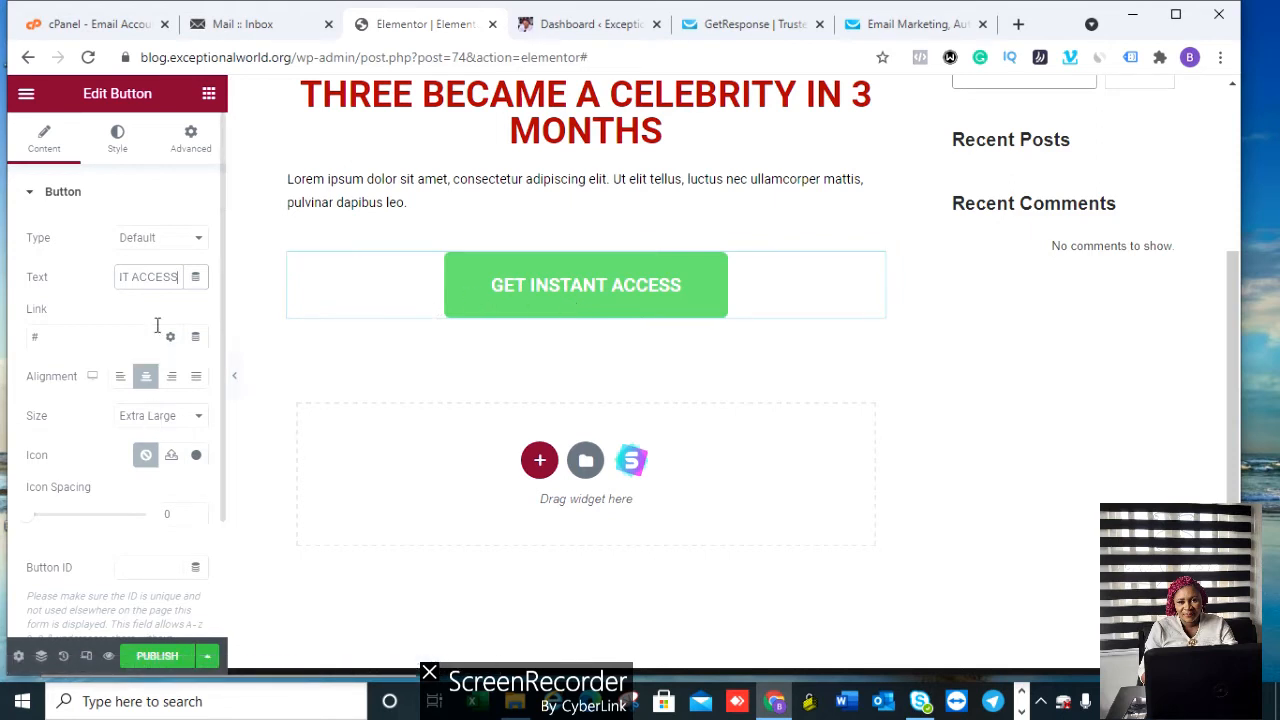
pyautogui.click(42, 337)
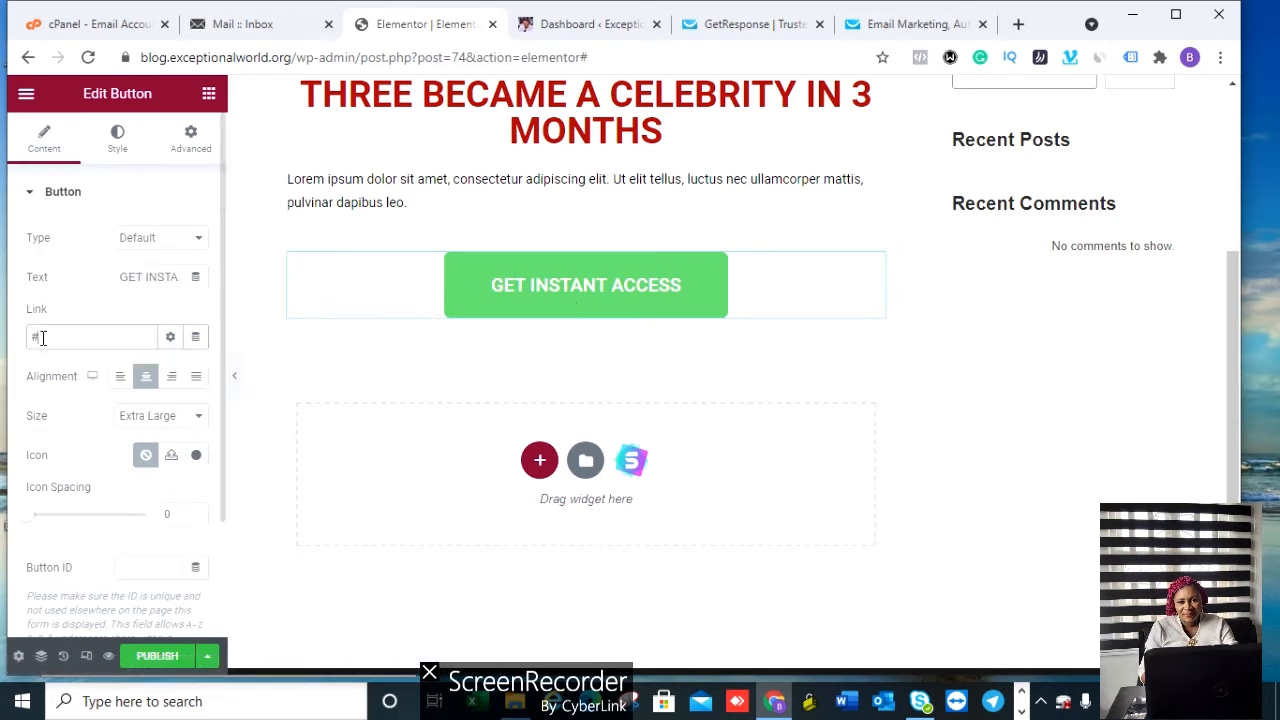
pyautogui.press('BackSpace')
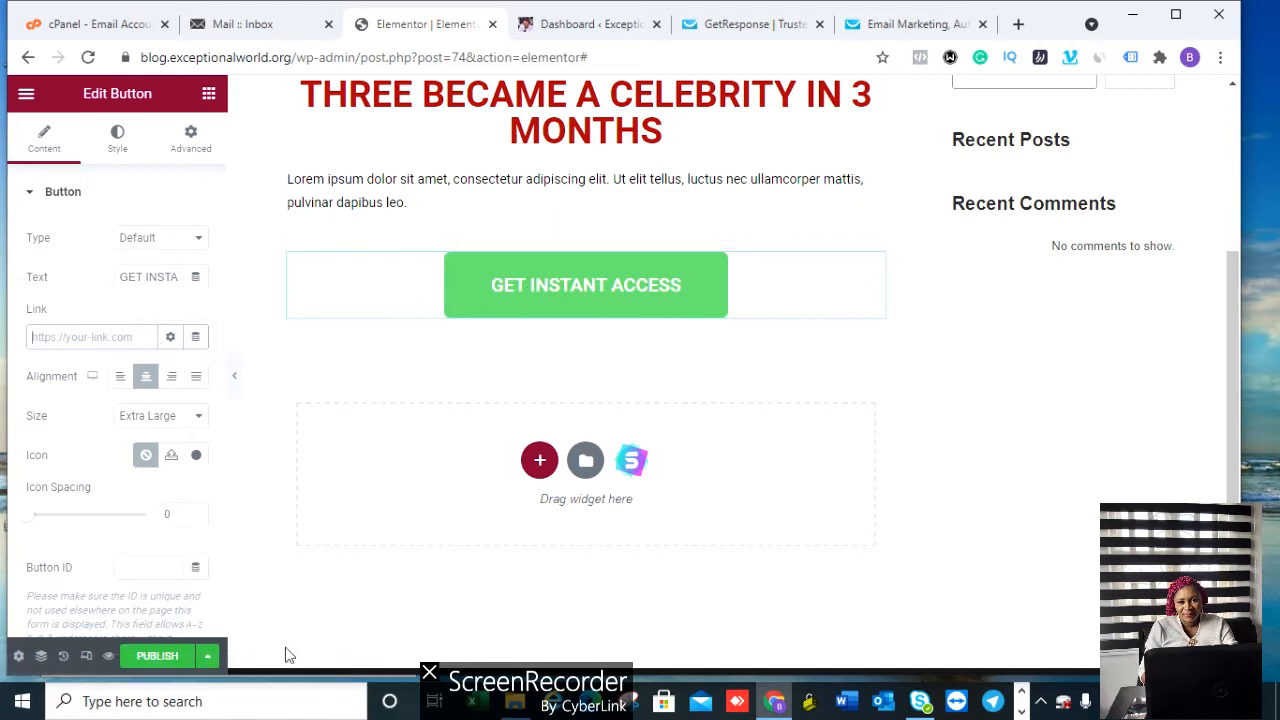
# Step: Publish the Elementor #74 page and return to Elementor's Getting Started admin page
pyautogui.click(160, 658)
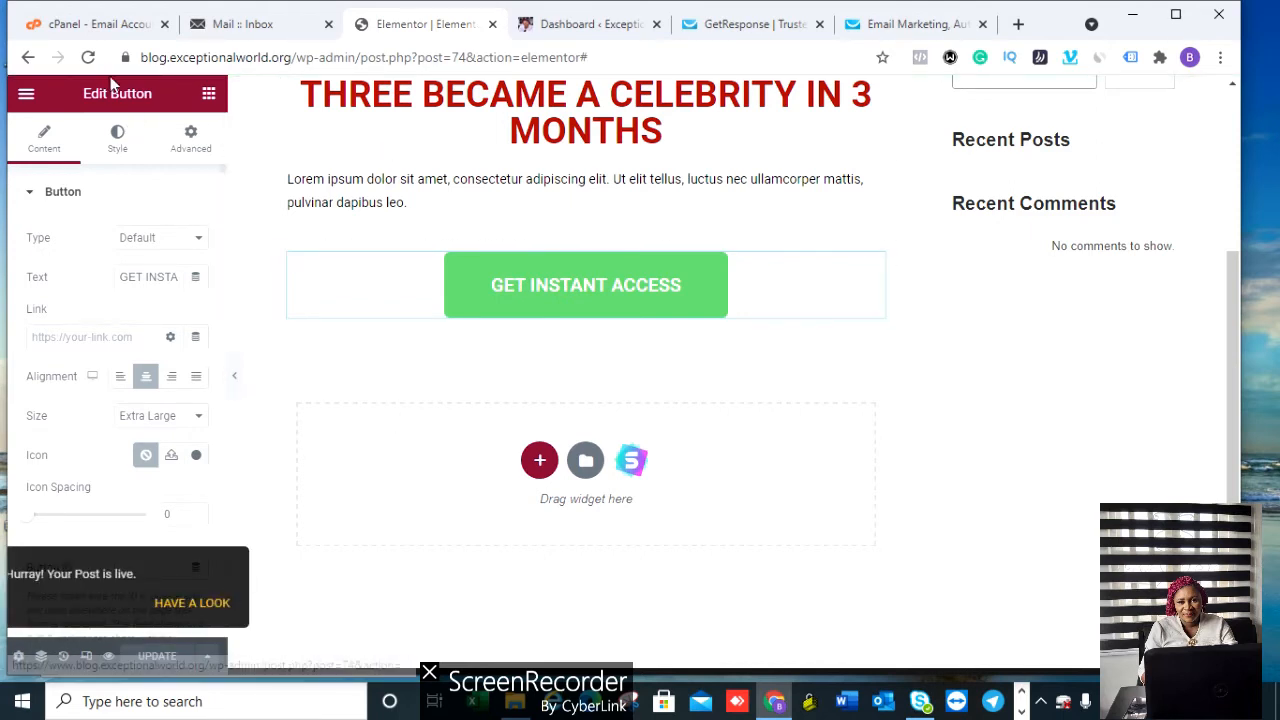
pyautogui.click(28, 58)
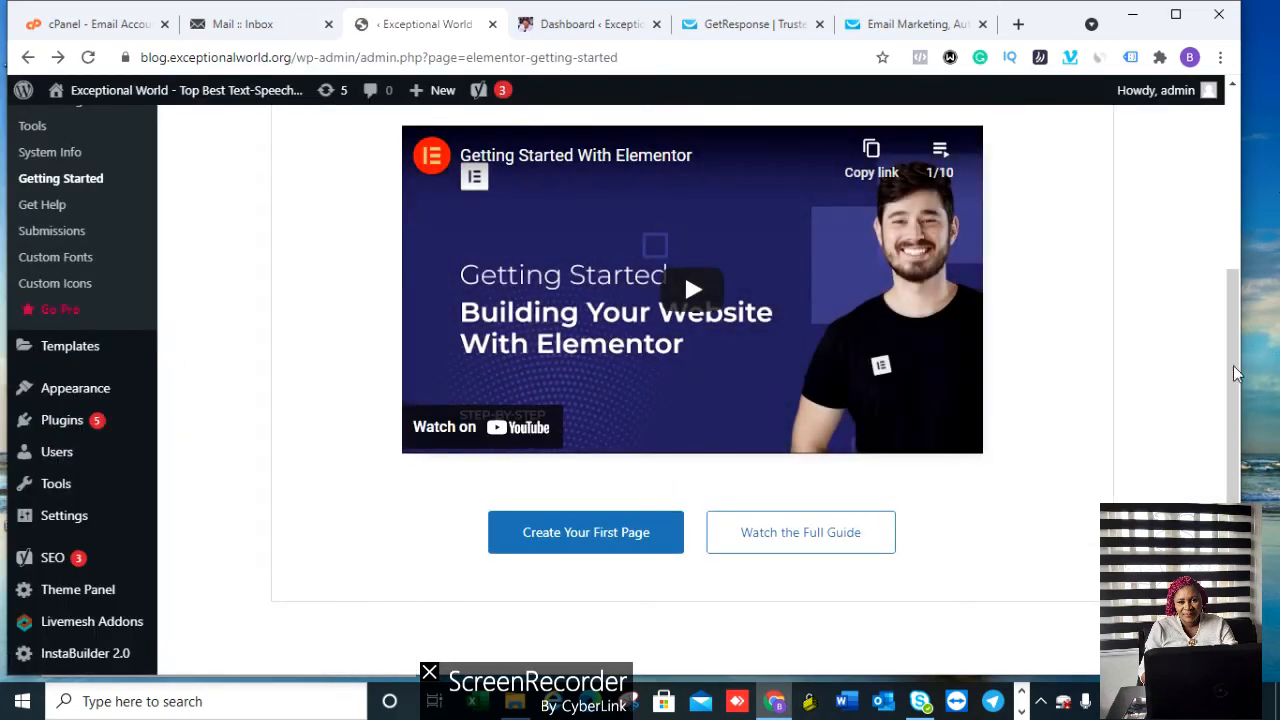
# Step: From All Pages, view the live Elementor #74 page, then return to the pages list
pyautogui.moveTo(1232, 367); pyautogui.dragTo(1217, 183)
pyautogui.moveTo(55, 274)
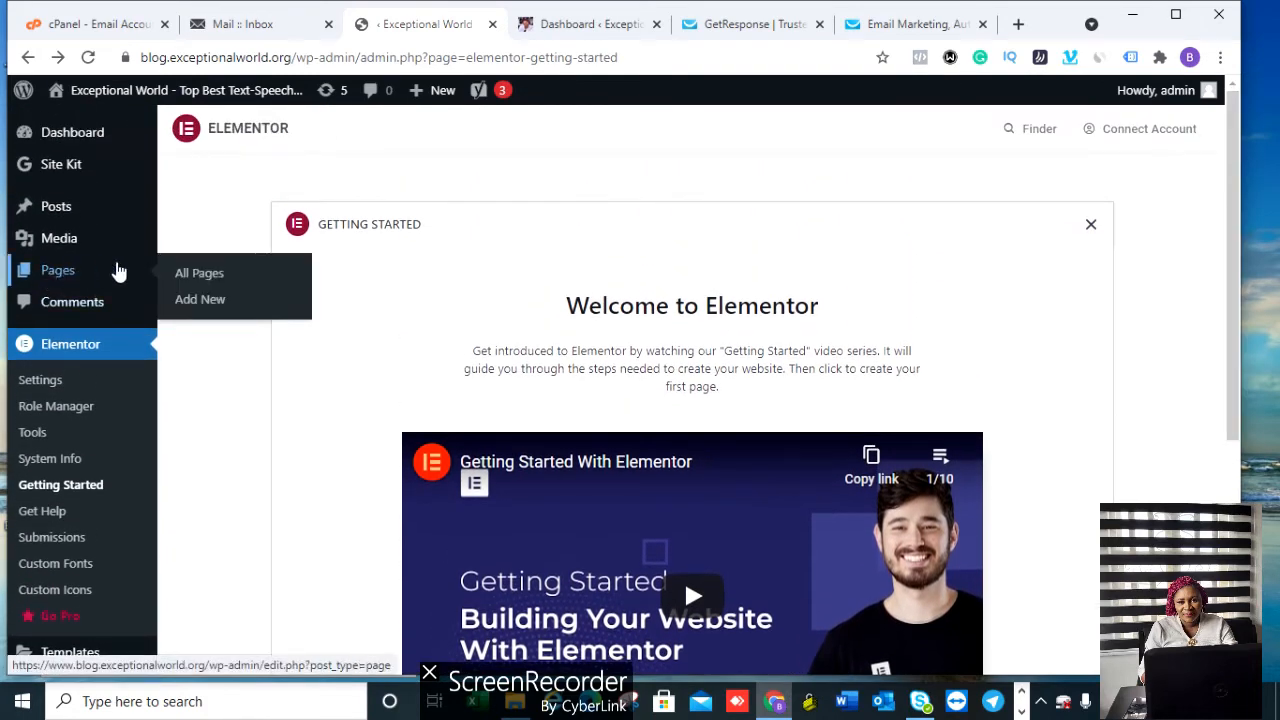
pyautogui.moveTo(68, 207)
pyautogui.click(209, 273)
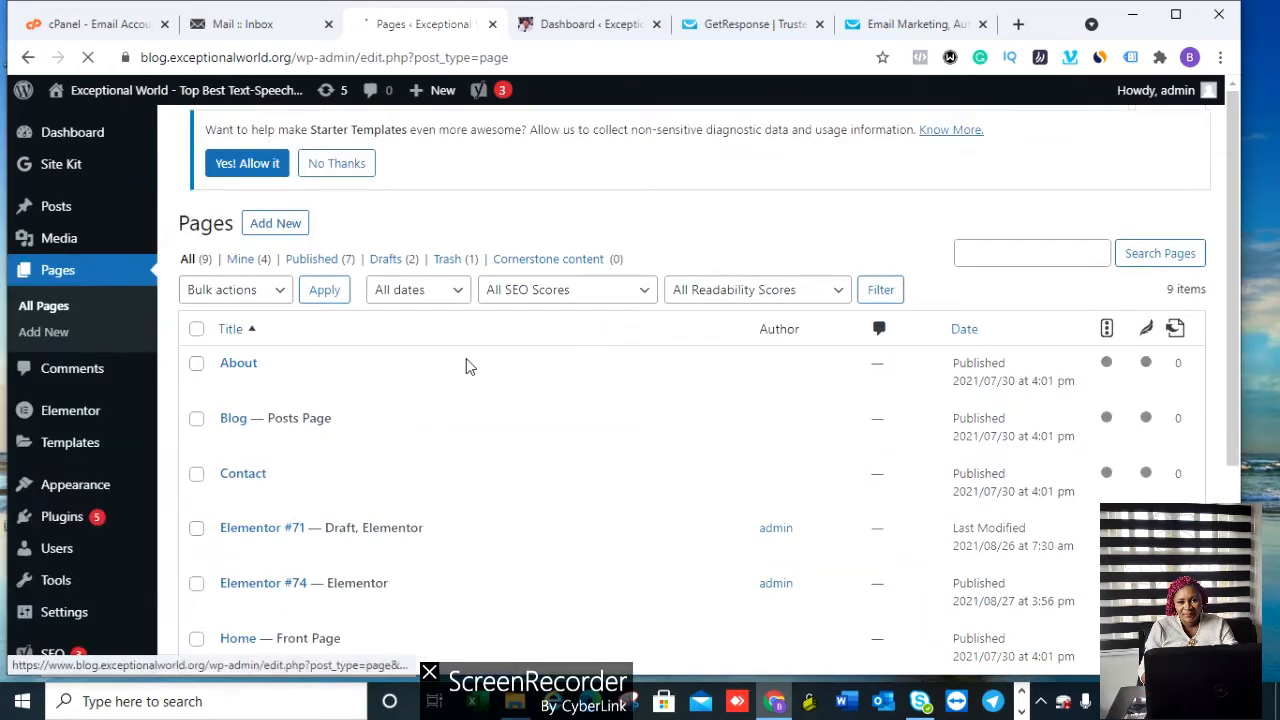
pyautogui.scroll(-1, 371, 580)
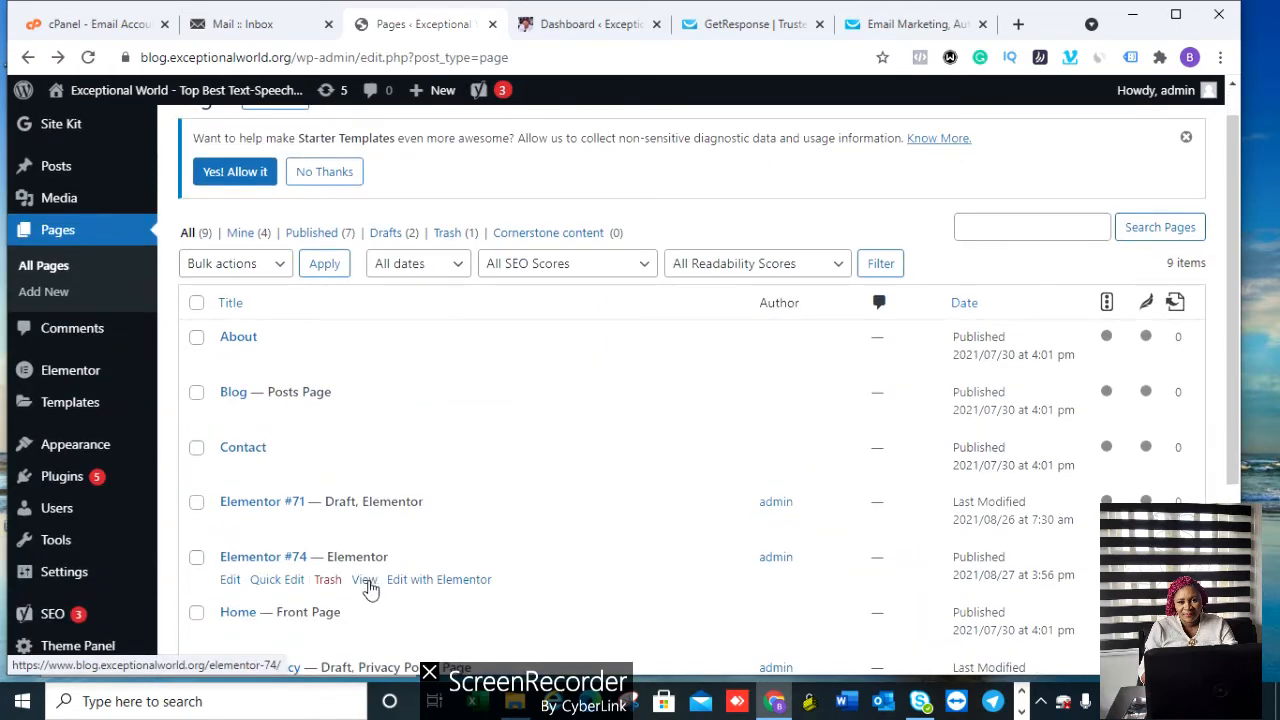
pyautogui.click(364, 580)
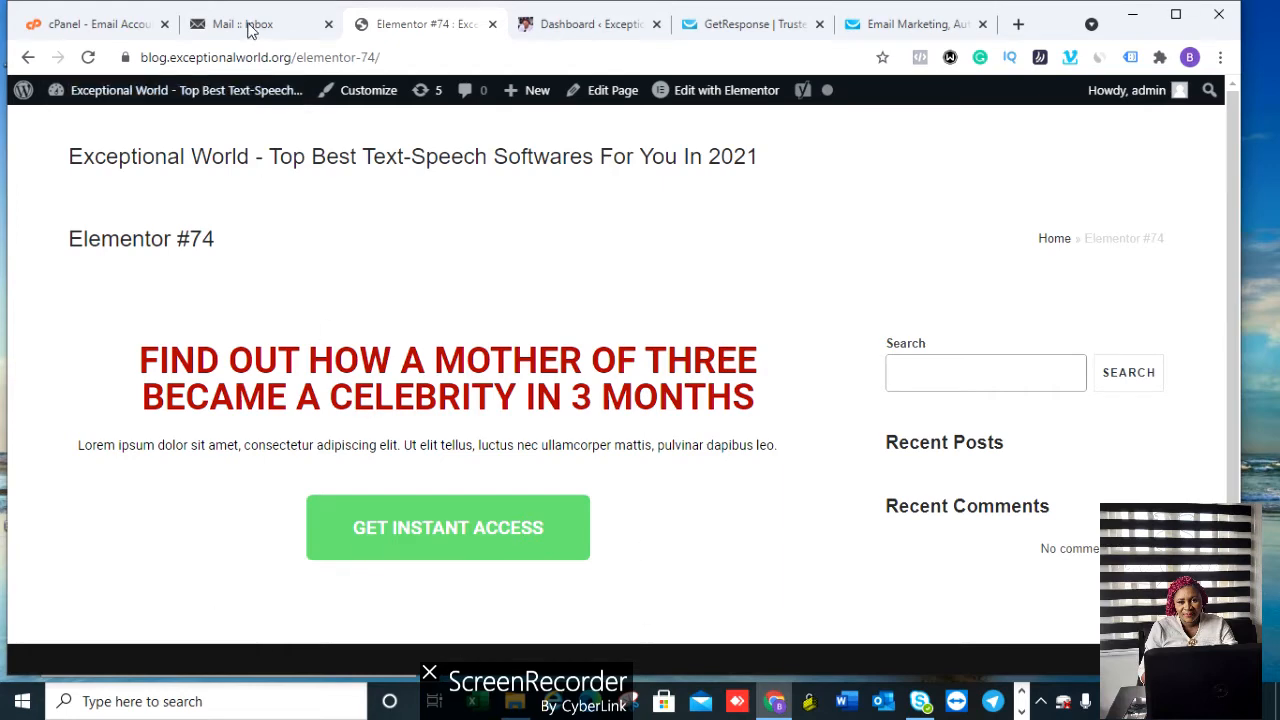
pyautogui.click(28, 60)
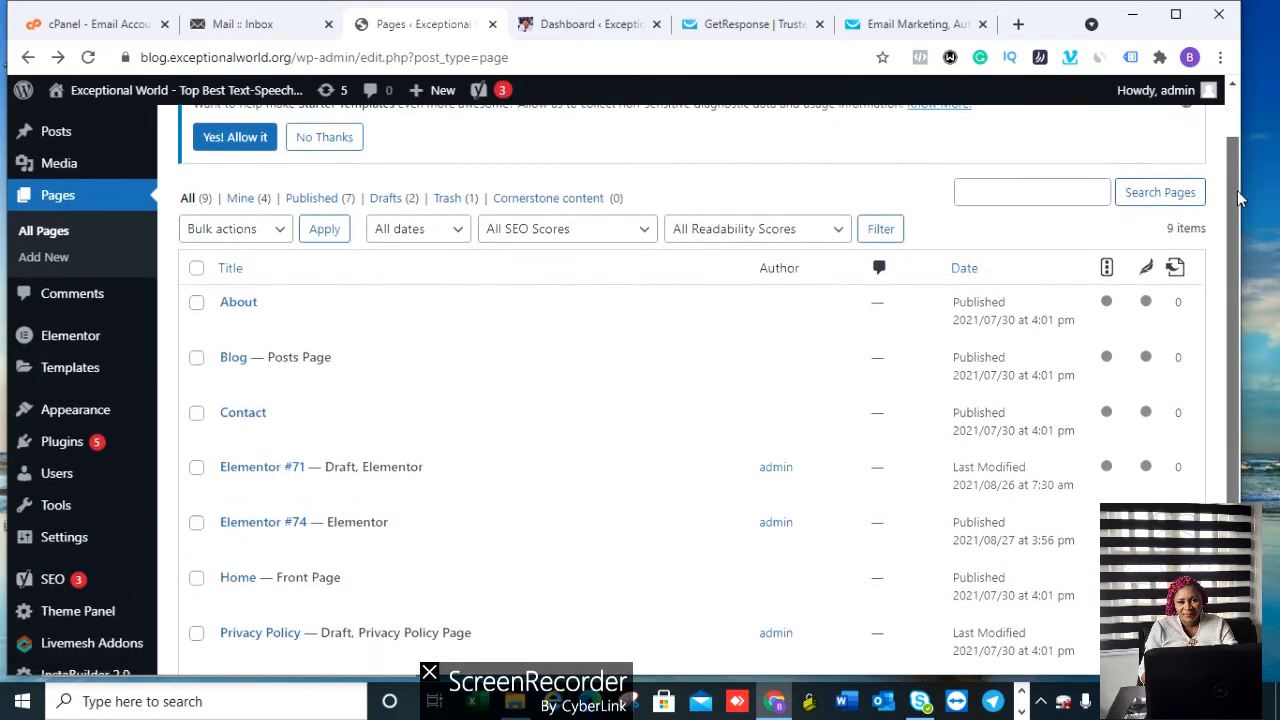
# Step: Under Plugins > Add New, search the plugin directory for 'wpform'
pyautogui.moveTo(1238, 175); pyautogui.dragTo(1238, 120)
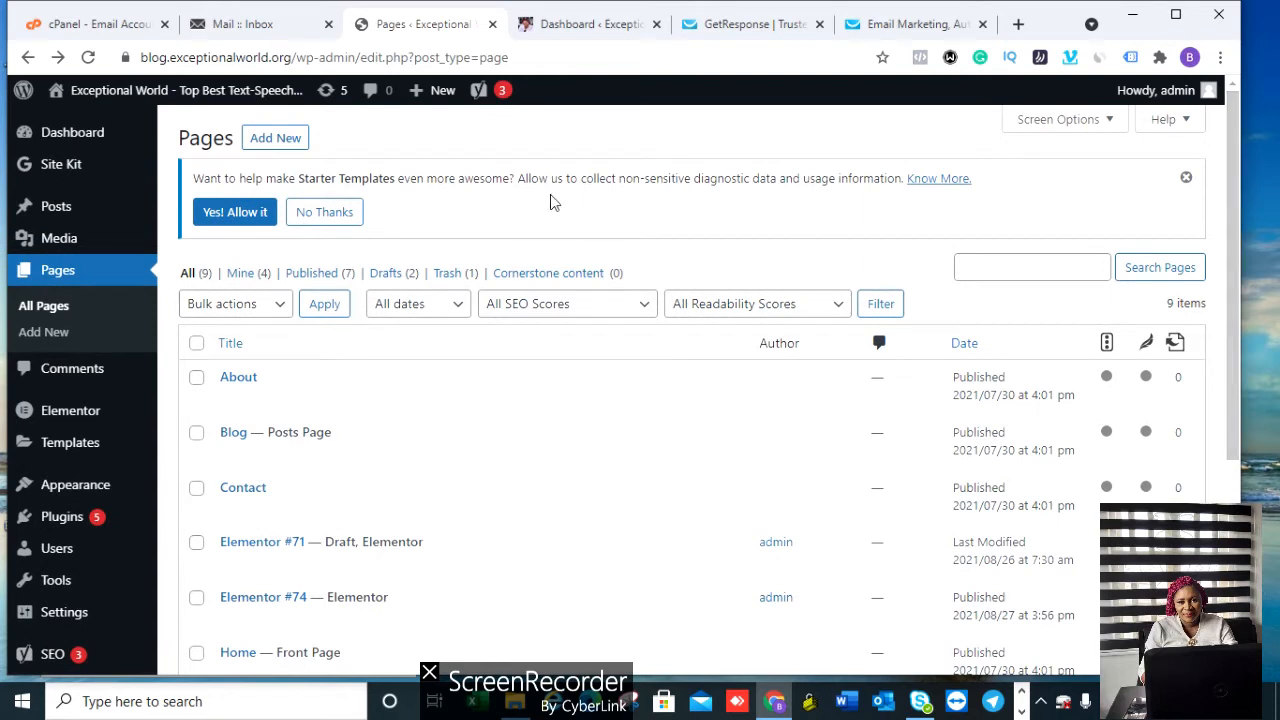
pyautogui.moveTo(78, 418)
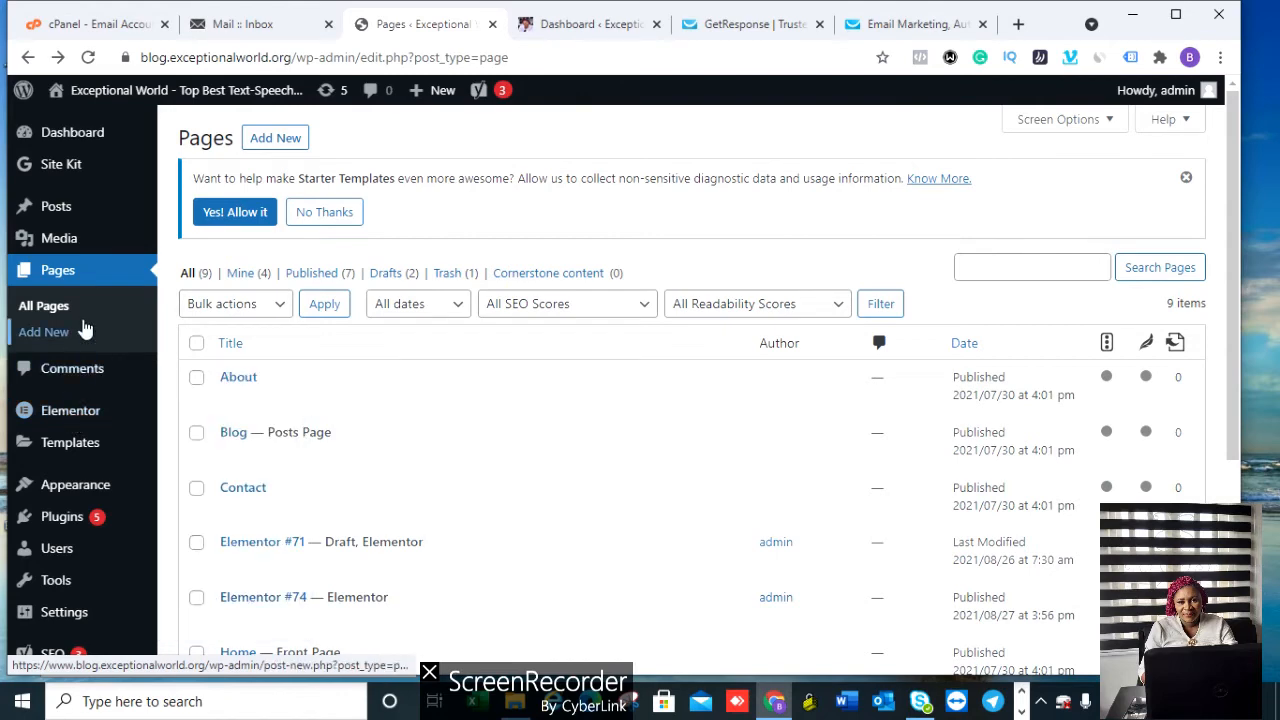
pyautogui.moveTo(78, 522)
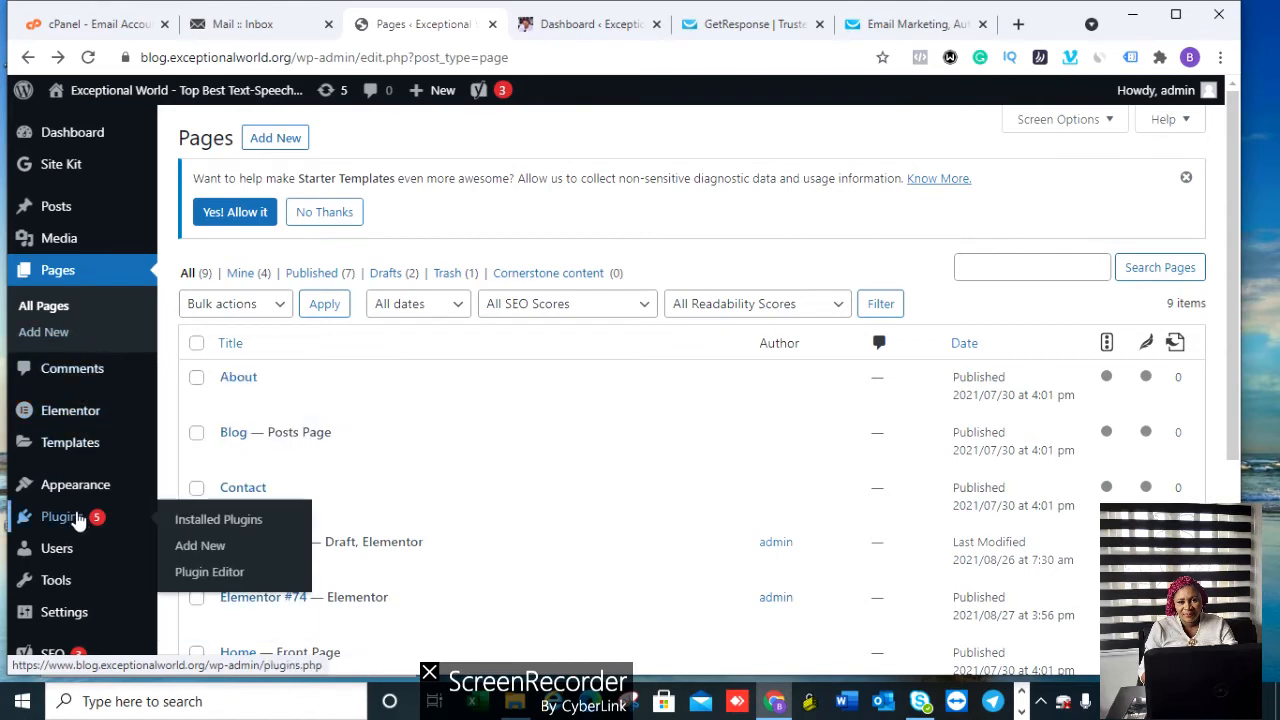
pyautogui.click(208, 546)
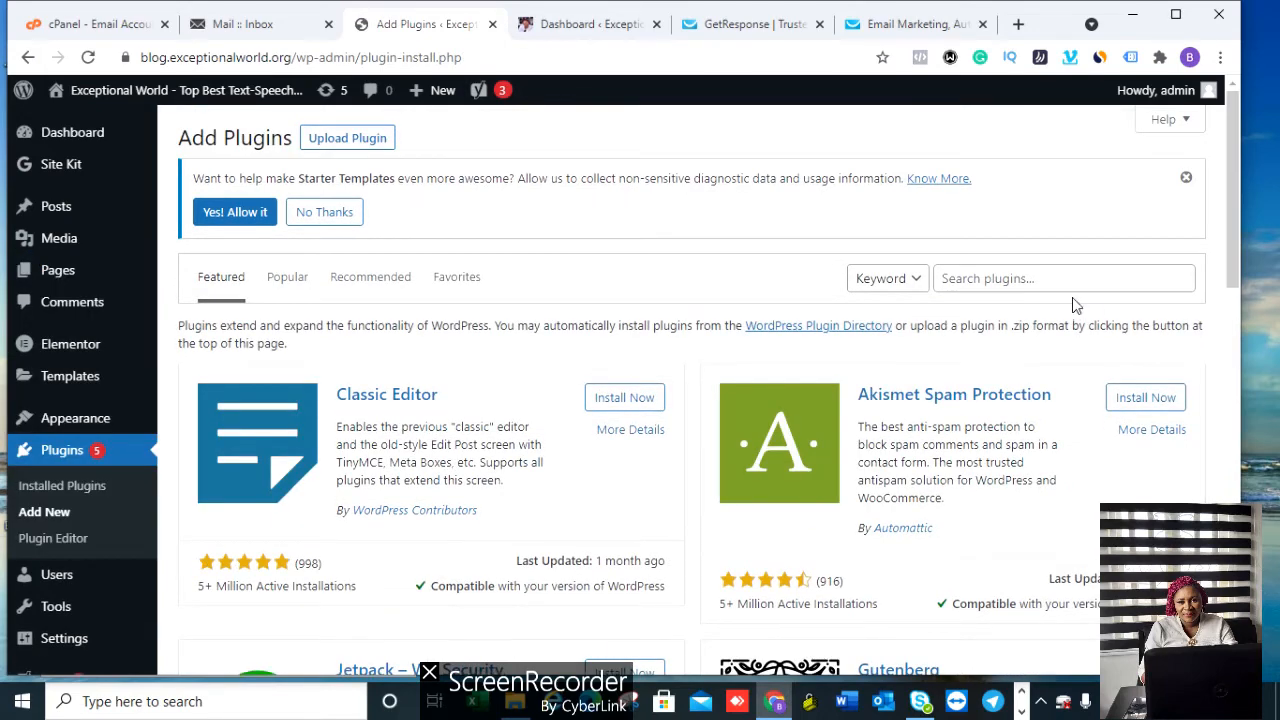
pyautogui.click(1061, 281)
pyautogui.write('WPF')
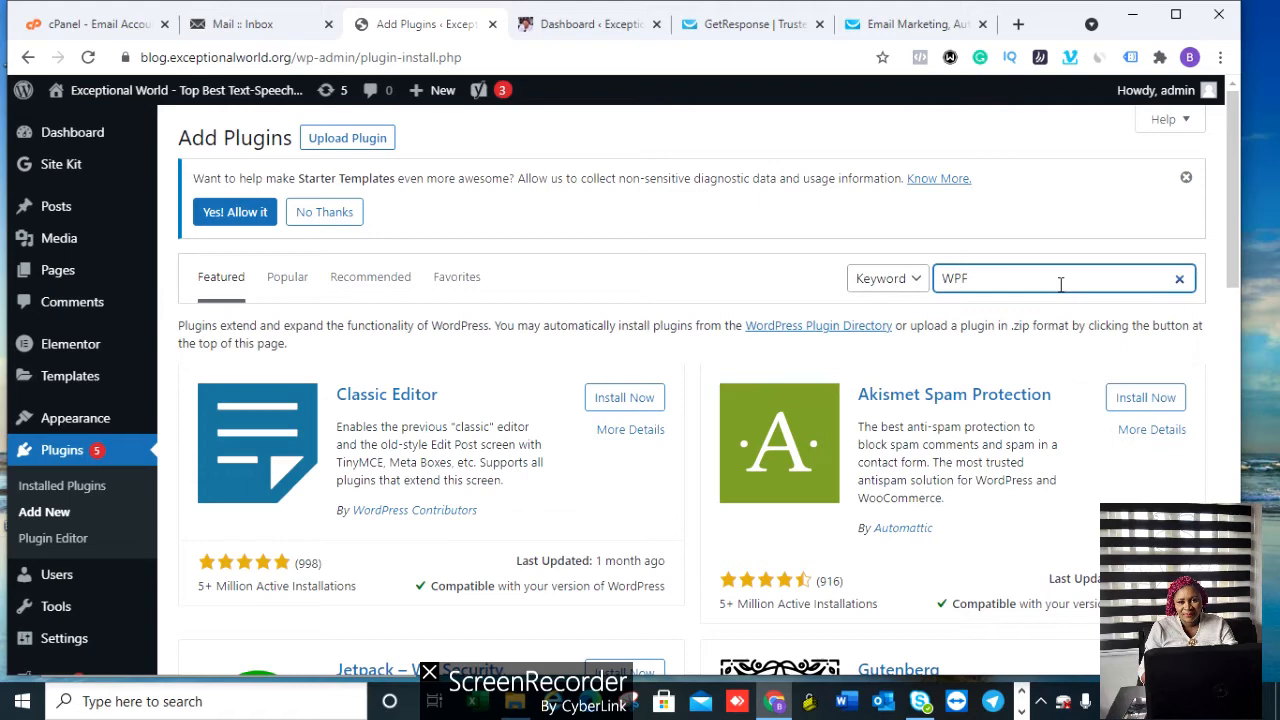
pyautogui.hotkey('ctrl', 'a')
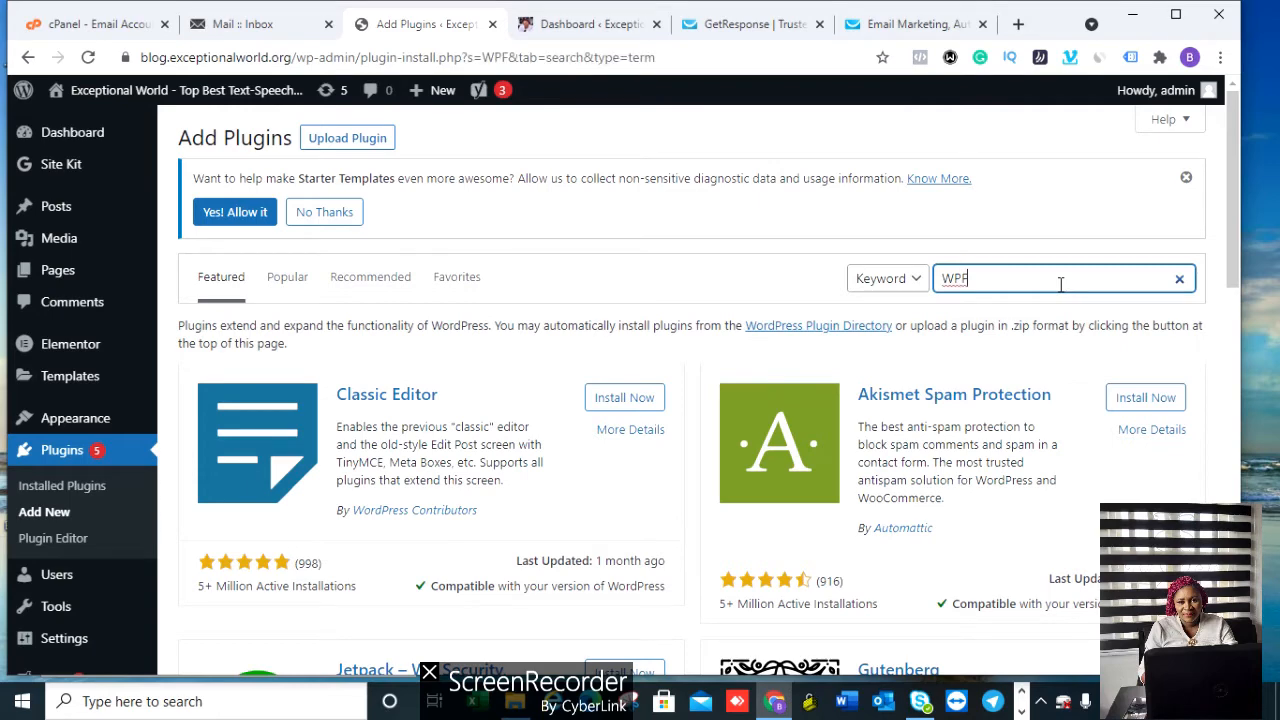
pyautogui.press('BackSpace')
pyautogui.write('wp')
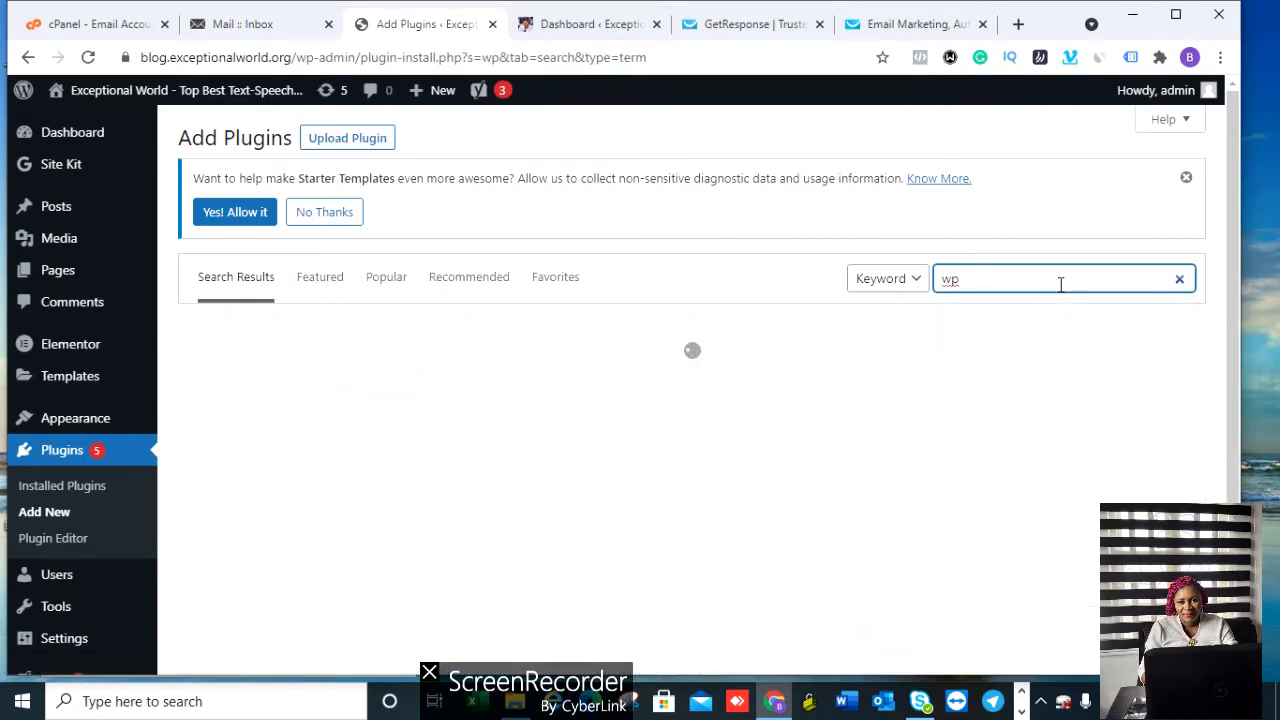
pyautogui.write('forms')
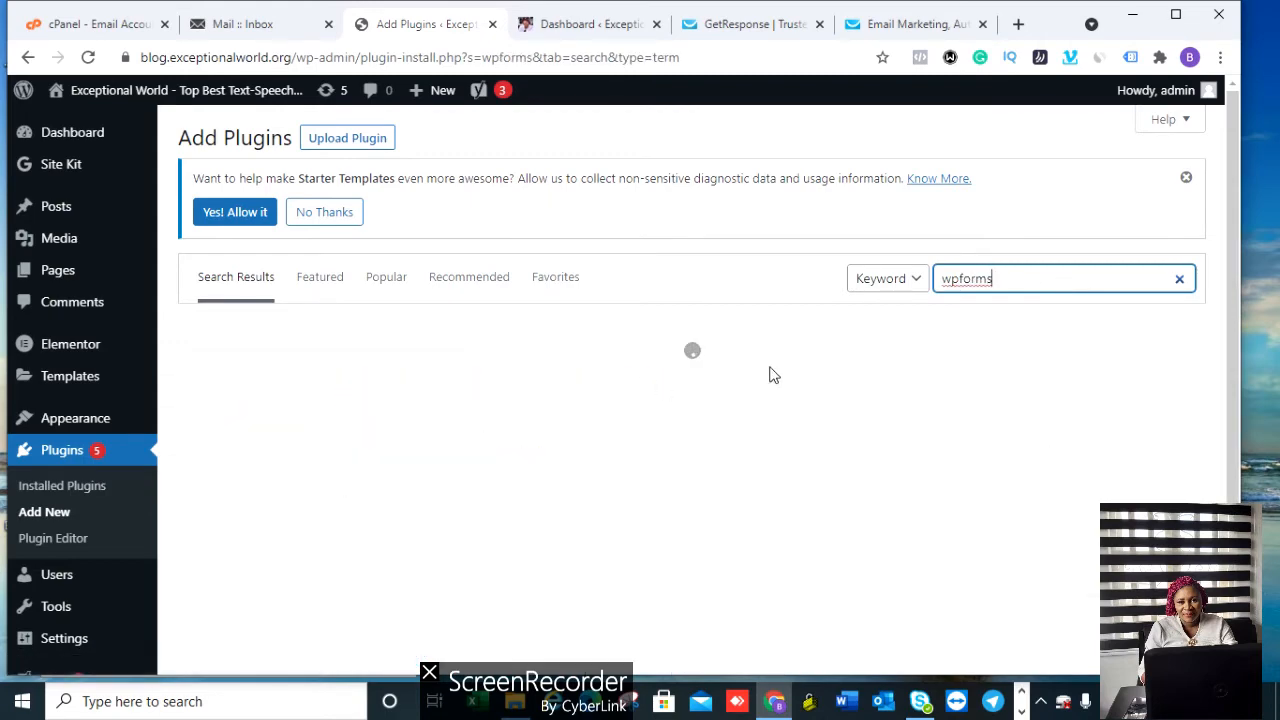
pyautogui.press('BackSpace')
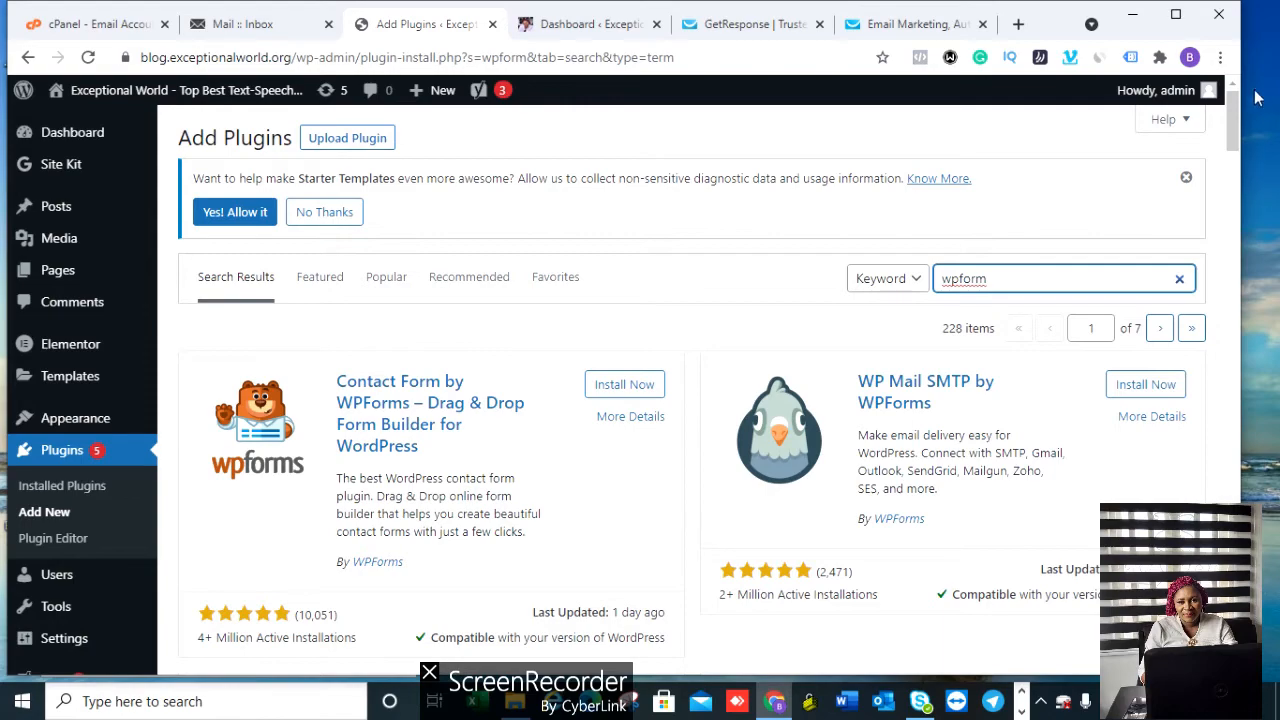
pyautogui.moveTo(1236, 105)
pyautogui.mouseDown()
pyautogui.moveTo(1236, 135)
pyautogui.moveTo(1237, 110)
pyautogui.mouseUp()
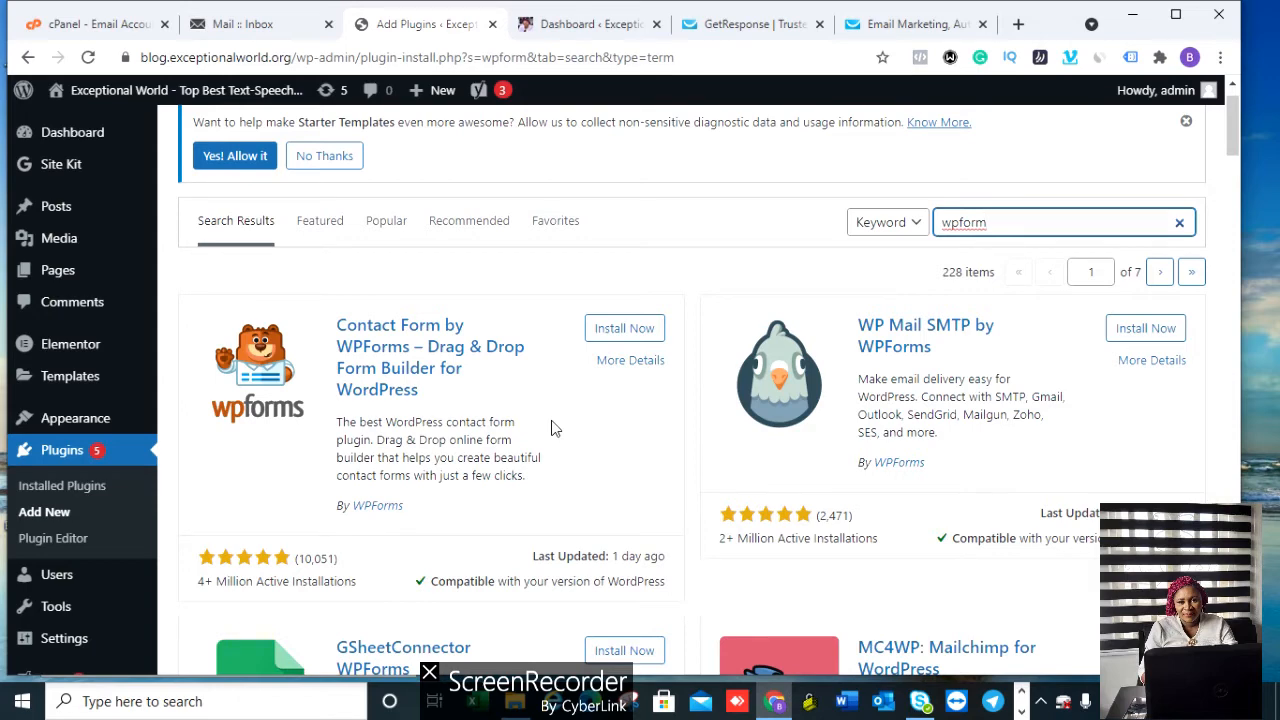
# Step: Install and activate the Contact Form by WPForms plugin
pyautogui.click(624, 330)
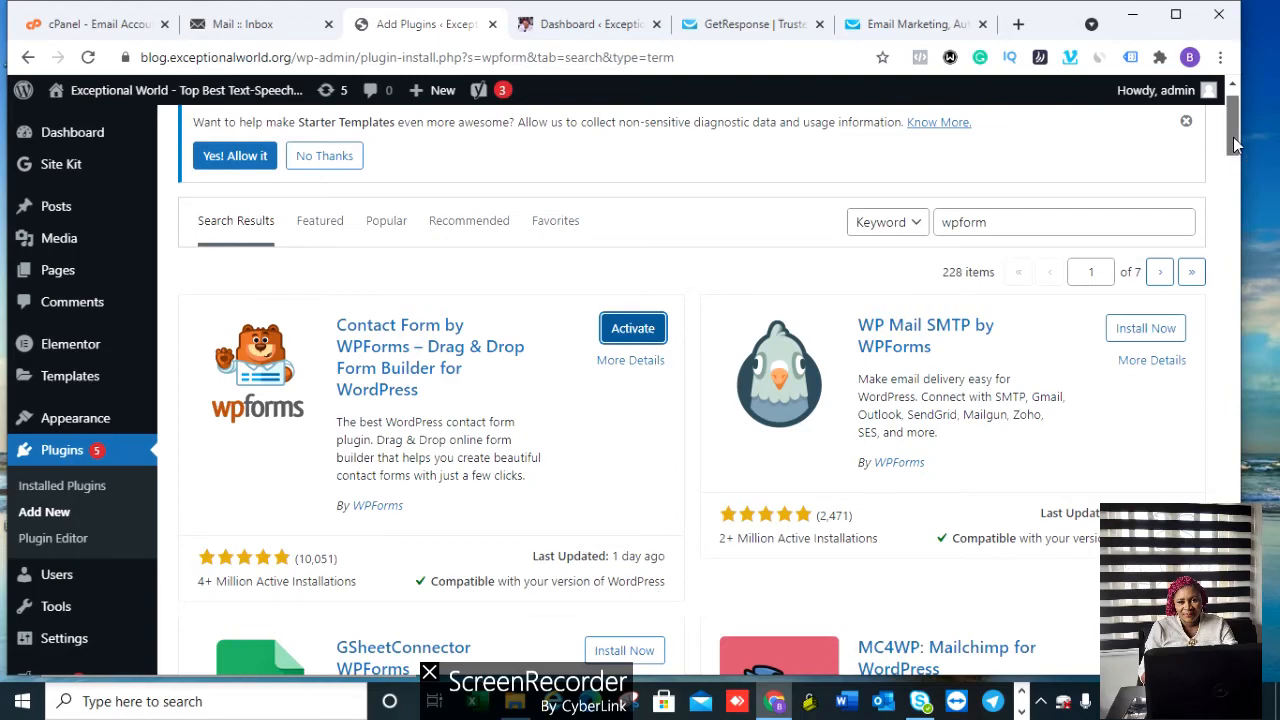
pyautogui.moveTo(1236, 145)
pyautogui.mouseDown()
pyautogui.moveTo(1238, 211)
pyautogui.moveTo(1237, 130)
pyautogui.mouseUp()
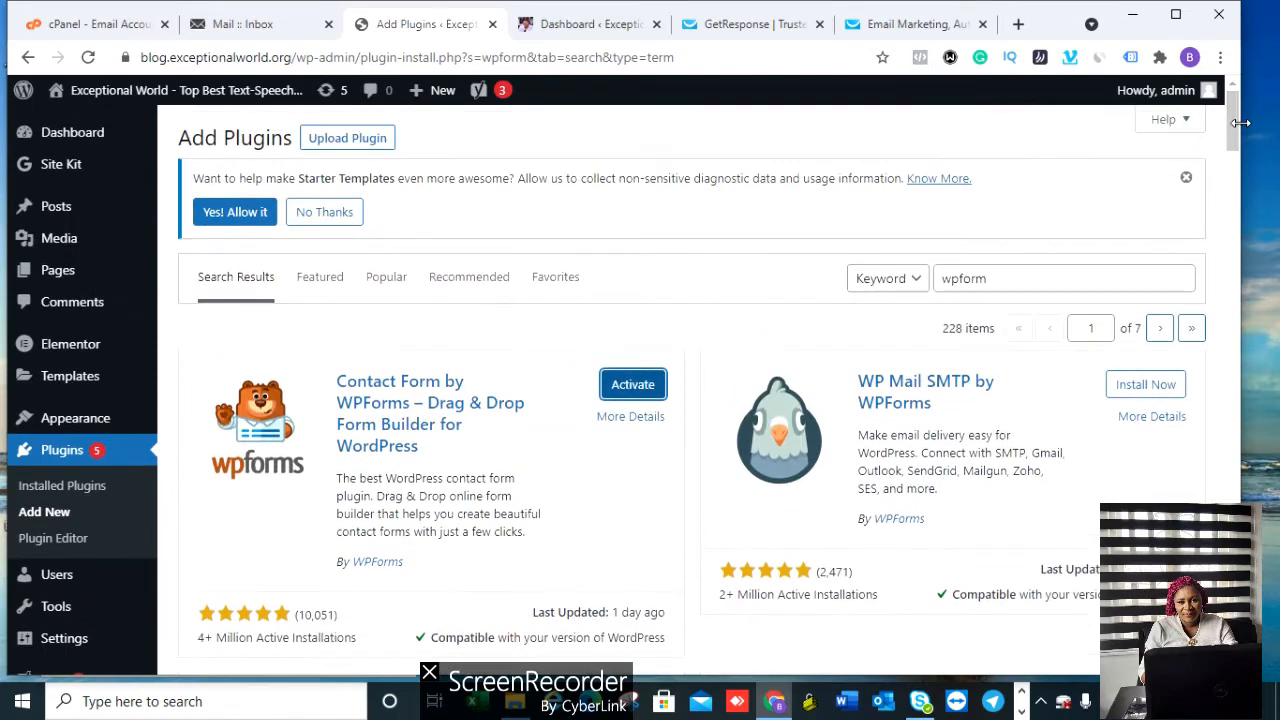
pyautogui.click(633, 386)
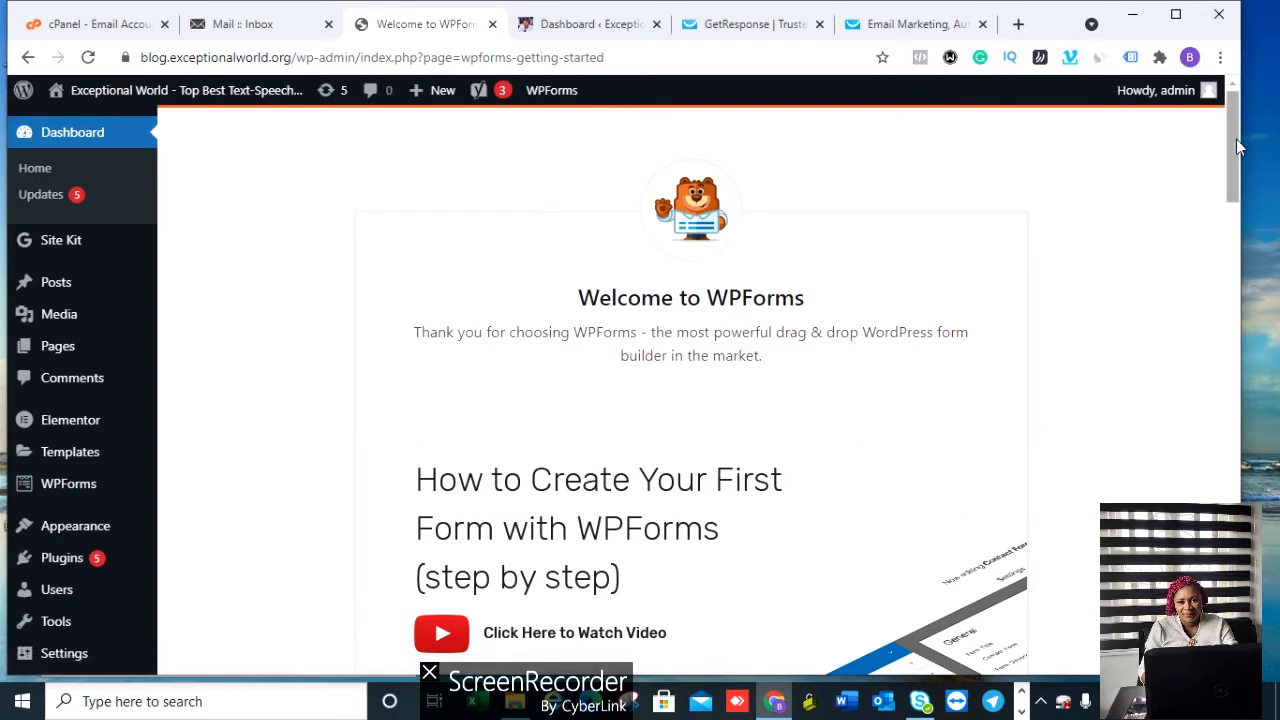
# Step: Create the first form, name it Hostpresszo, and use the Opt-In Form template
pyautogui.moveTo(1234, 139); pyautogui.dragTo(1236, 243)
pyautogui.click(574, 372)
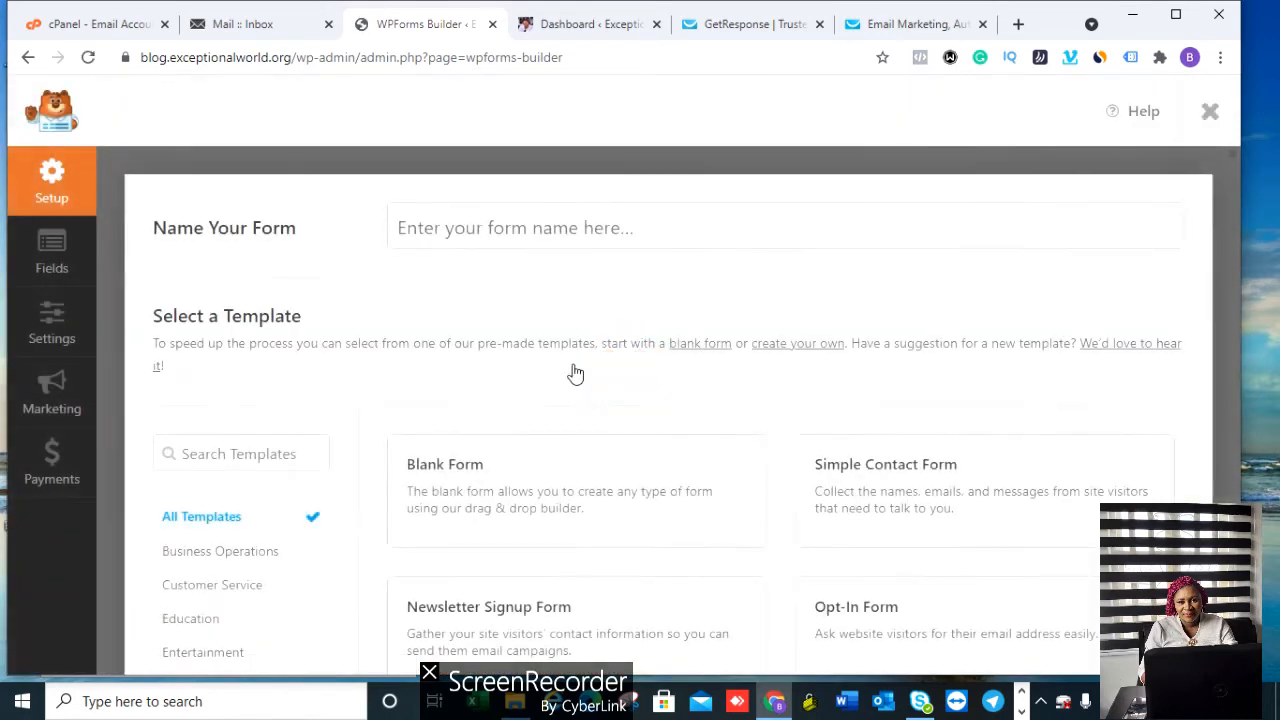
pyautogui.click(505, 228)
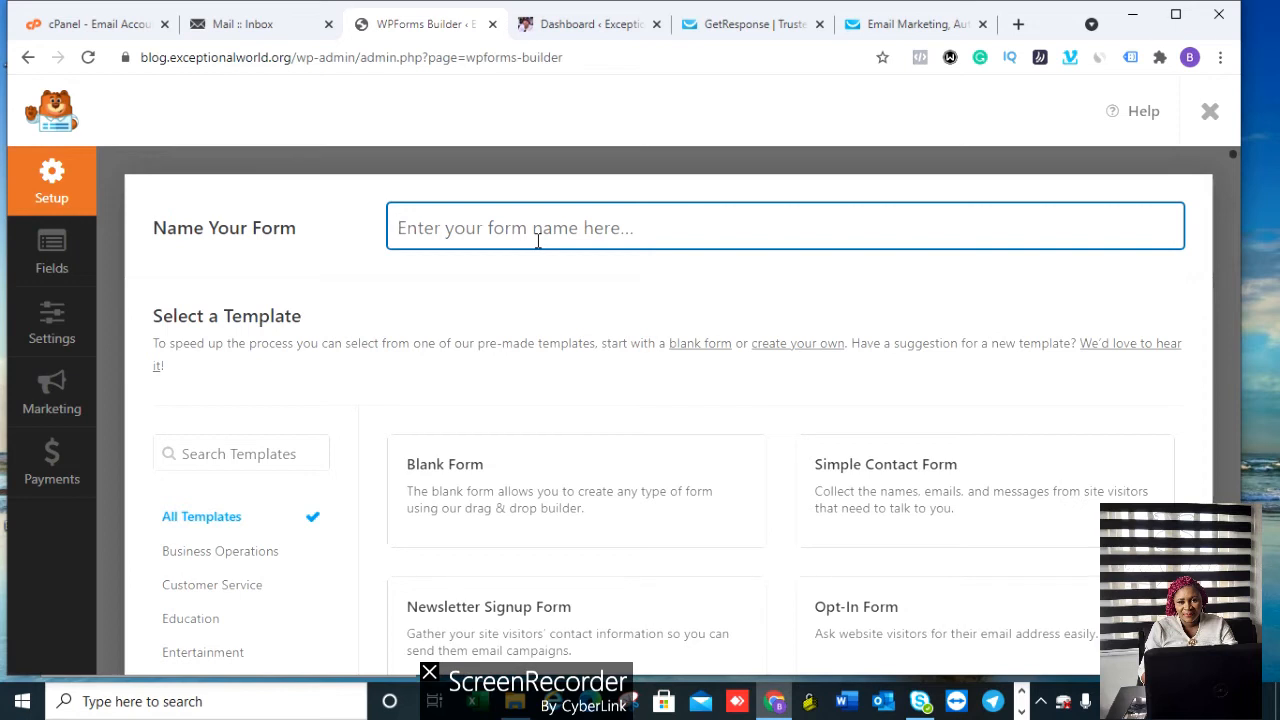
pyautogui.write('Hostpresszo')
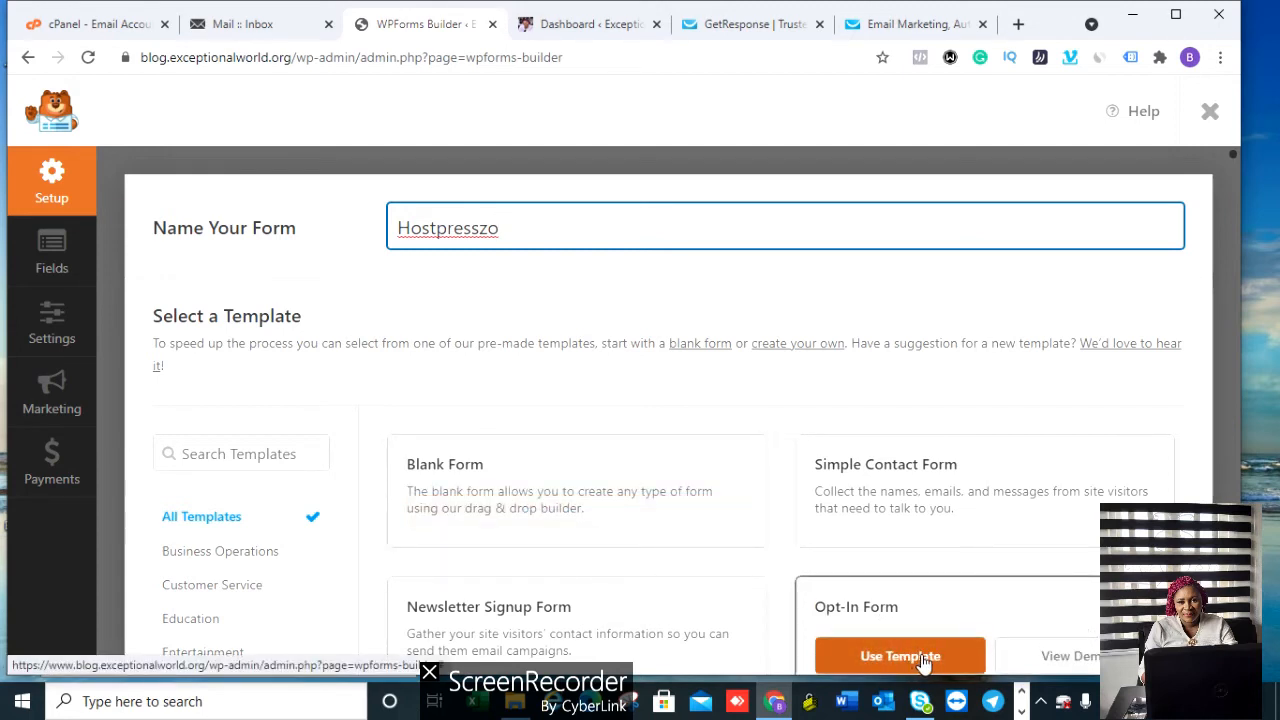
pyautogui.click(921, 658)
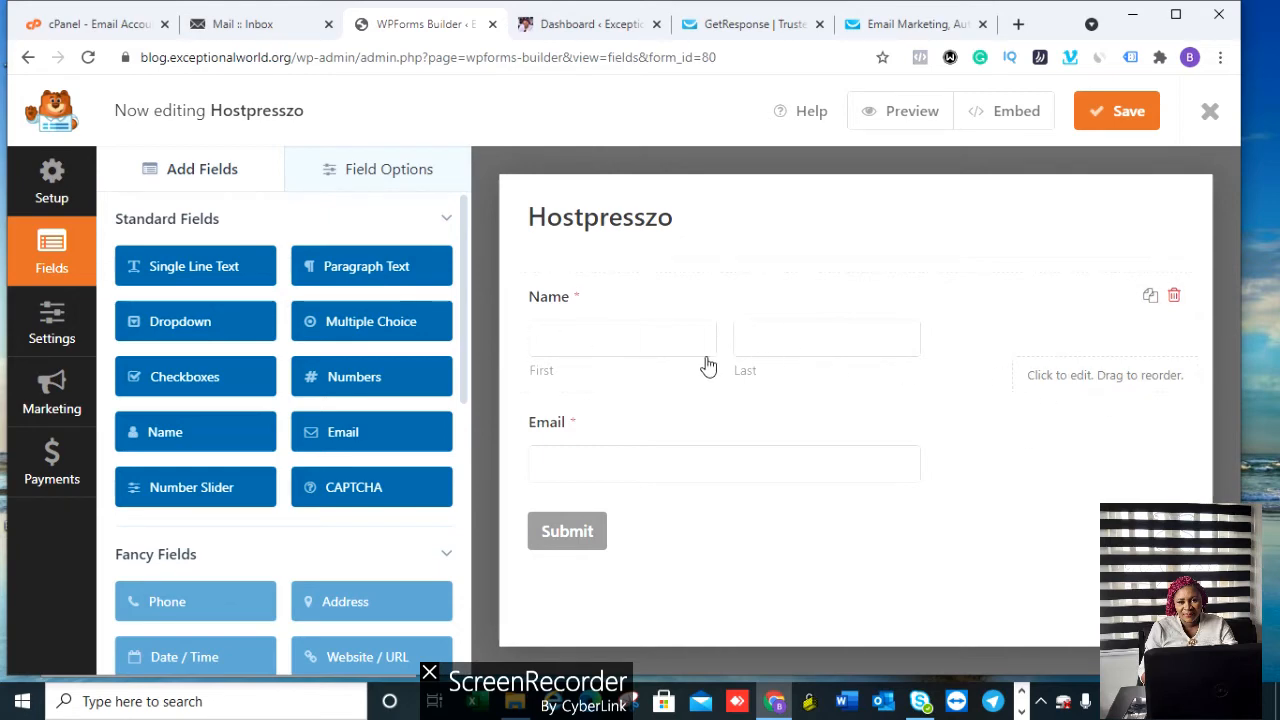
# Step: Switch the Name field to Simple format, relabel it 'First Name', and show the General settings
pyautogui.click(1104, 379)
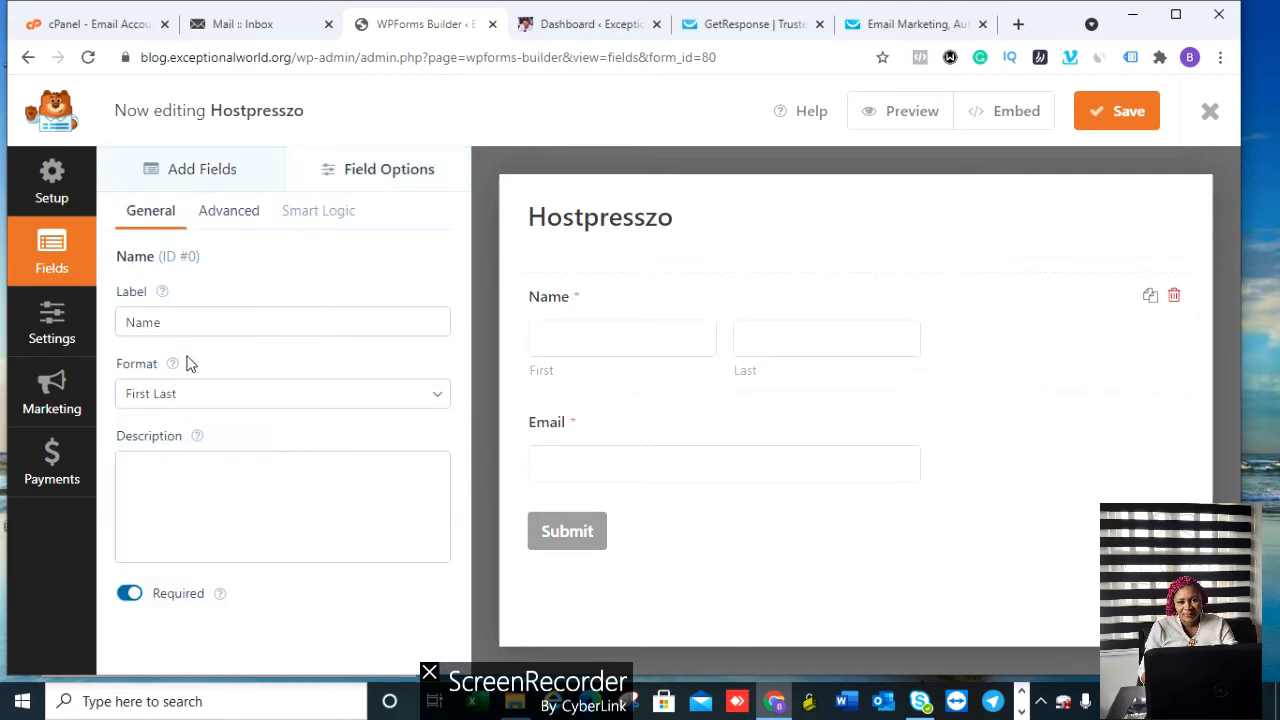
pyautogui.click(262, 394)
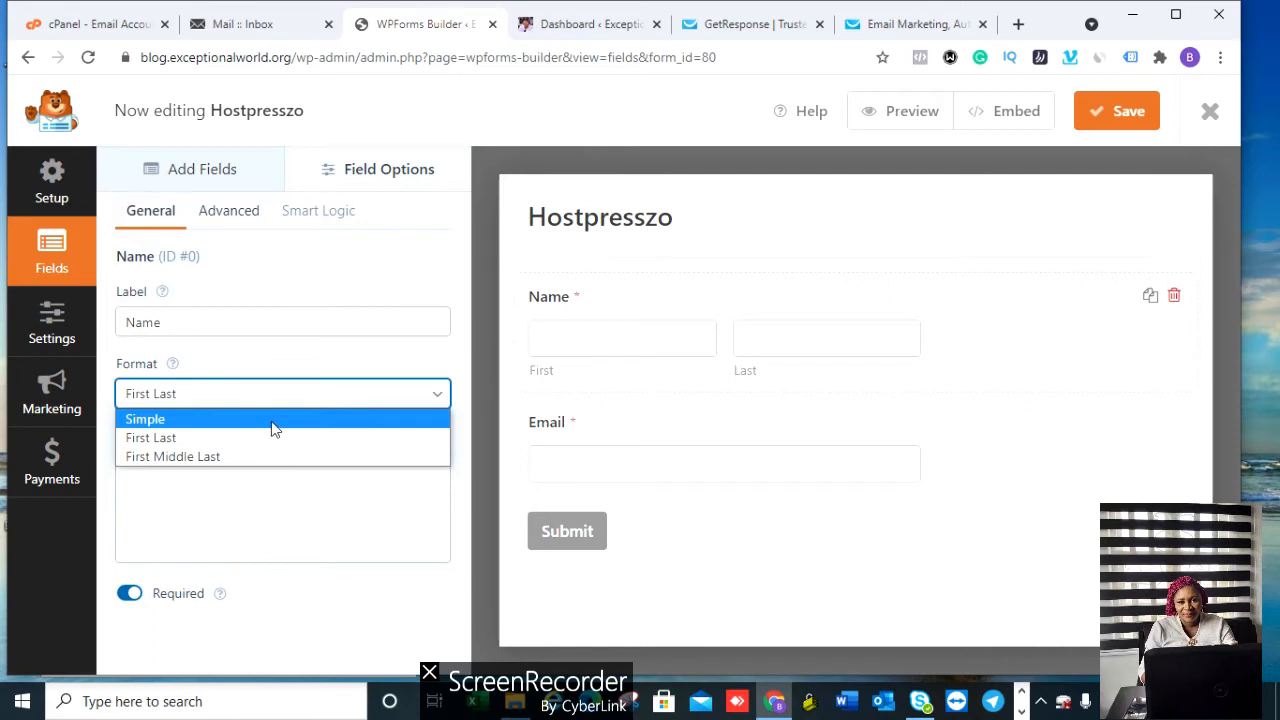
pyautogui.click(271, 421)
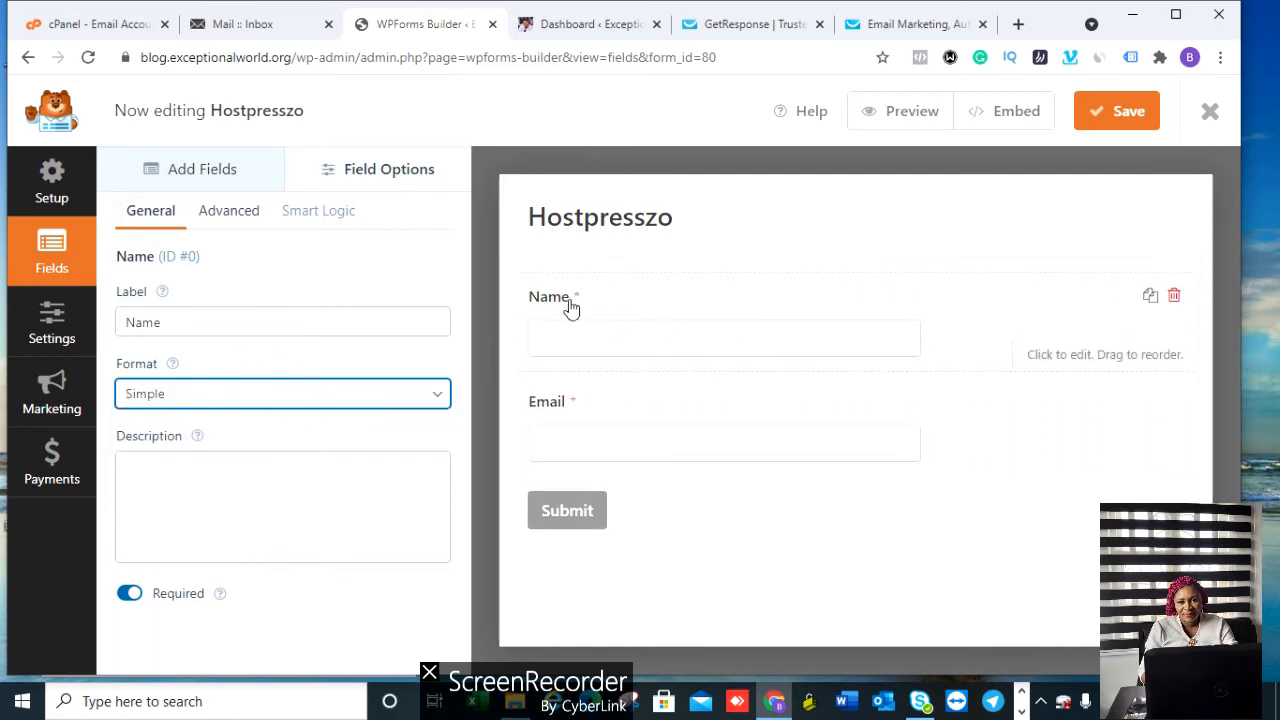
pyautogui.click(128, 326)
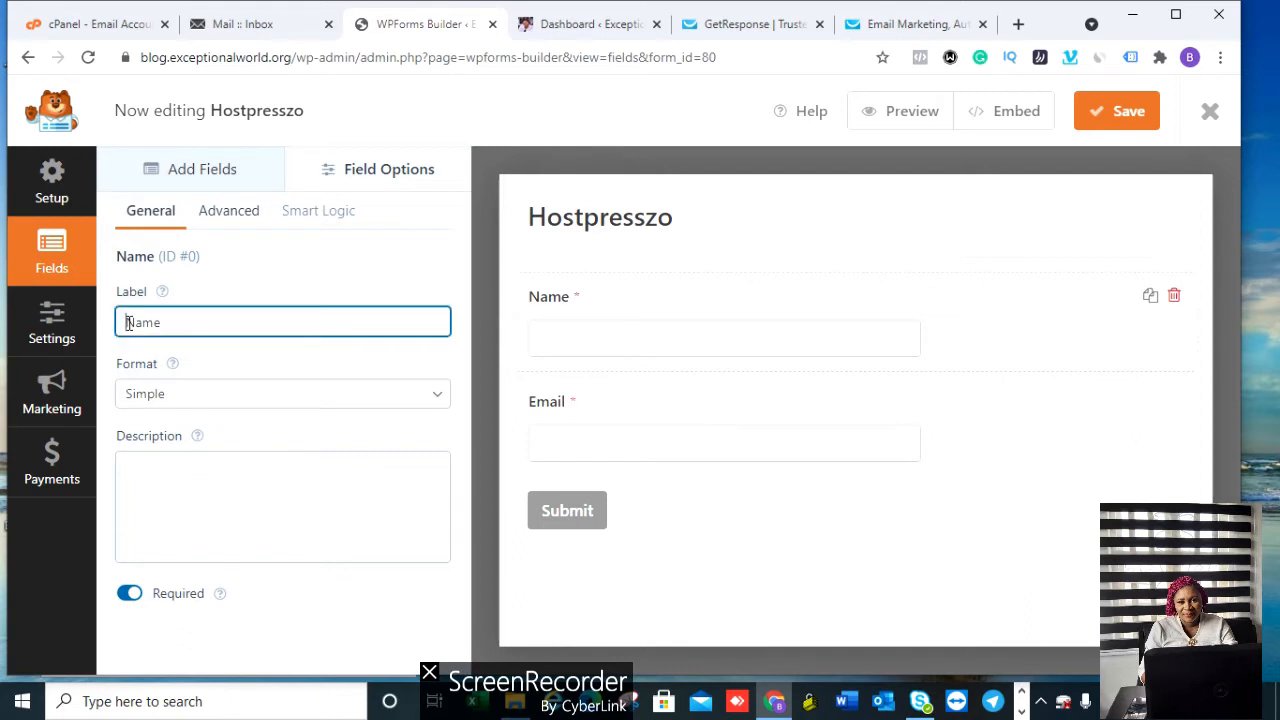
pyautogui.write('First')
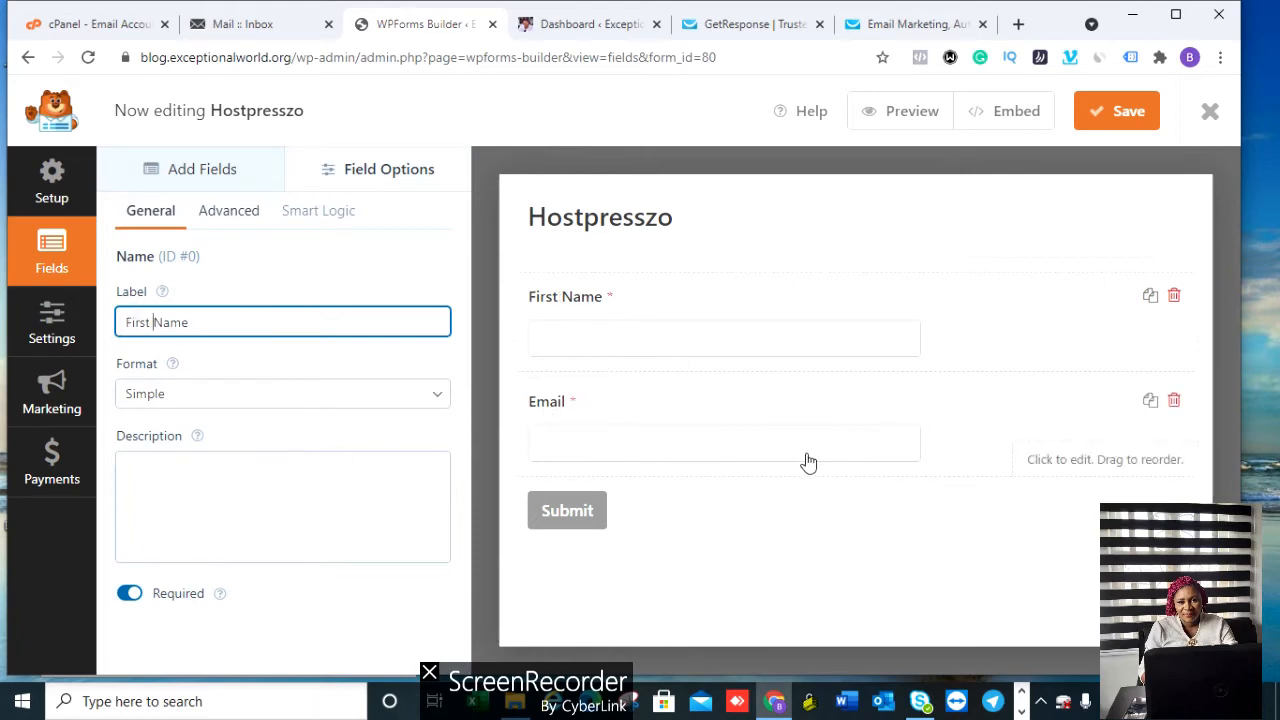
pyautogui.click(568, 511)
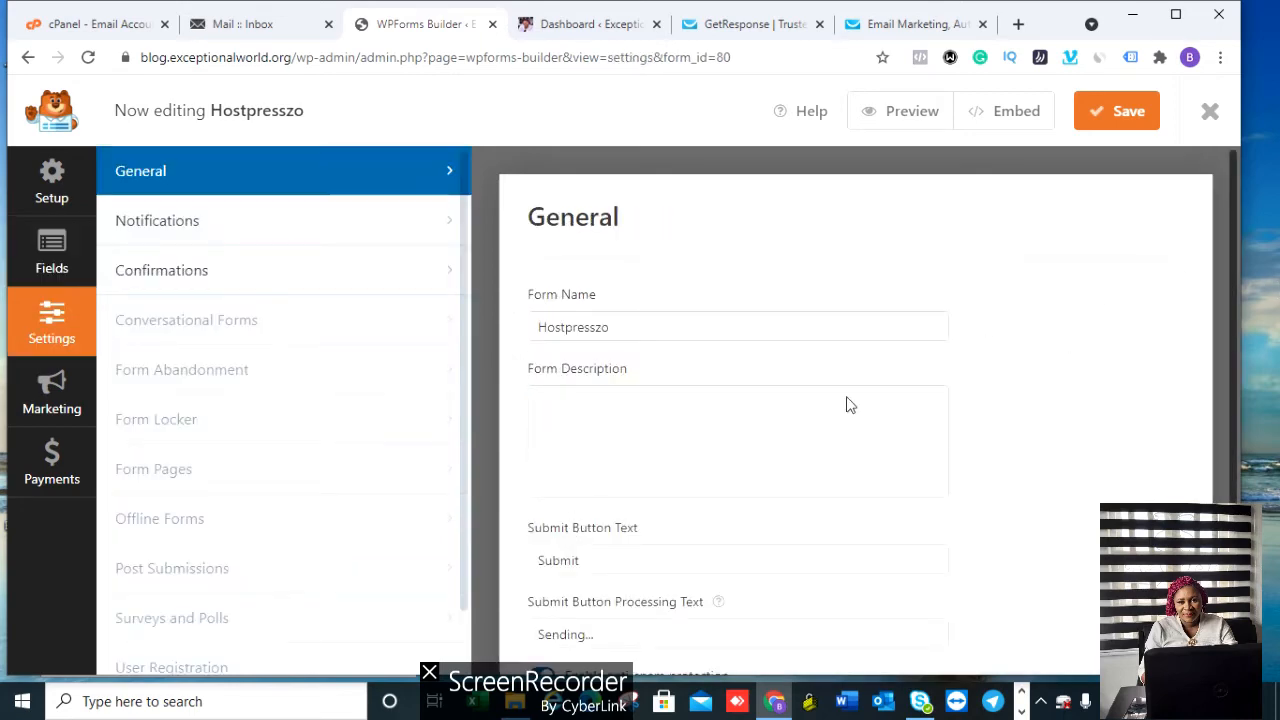
# Step: Change the Submit Button Text to 'GET ACCESS'
pyautogui.click(587, 562)
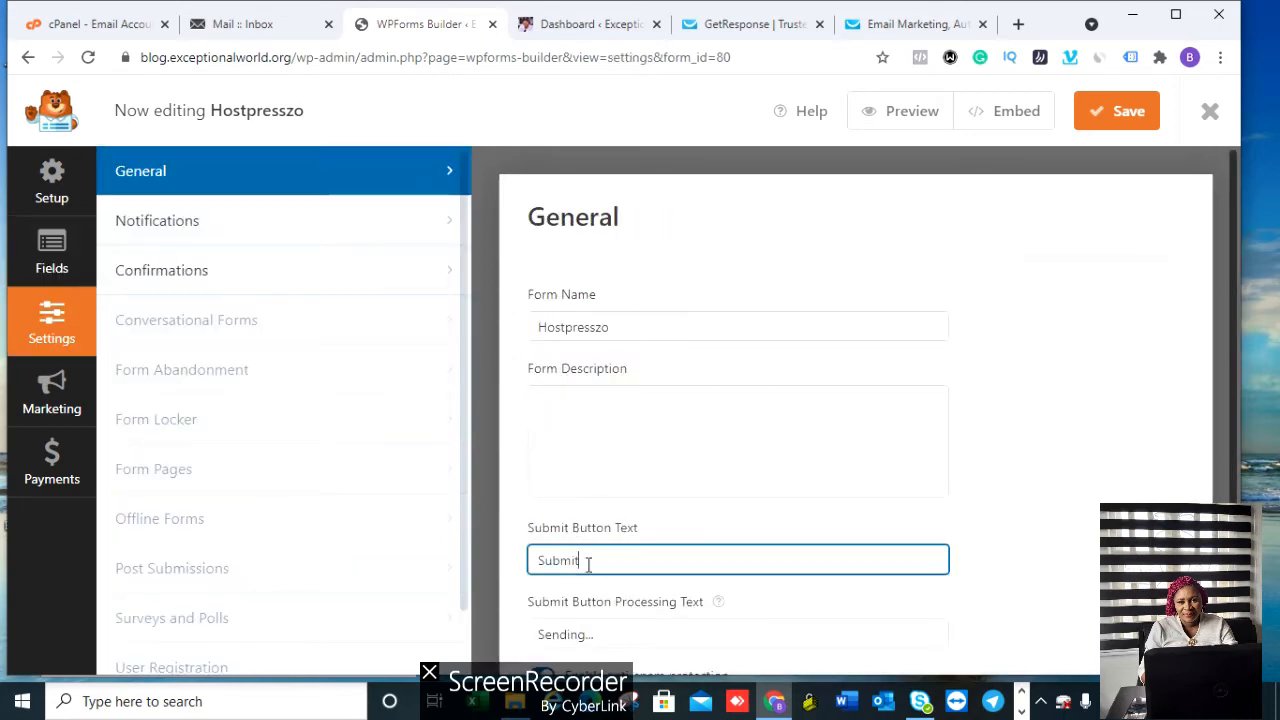
pyautogui.press('BackSpace')
pyautogui.press('BackSpace')
pyautogui.press('BackSpace')
pyautogui.write('CCESS')
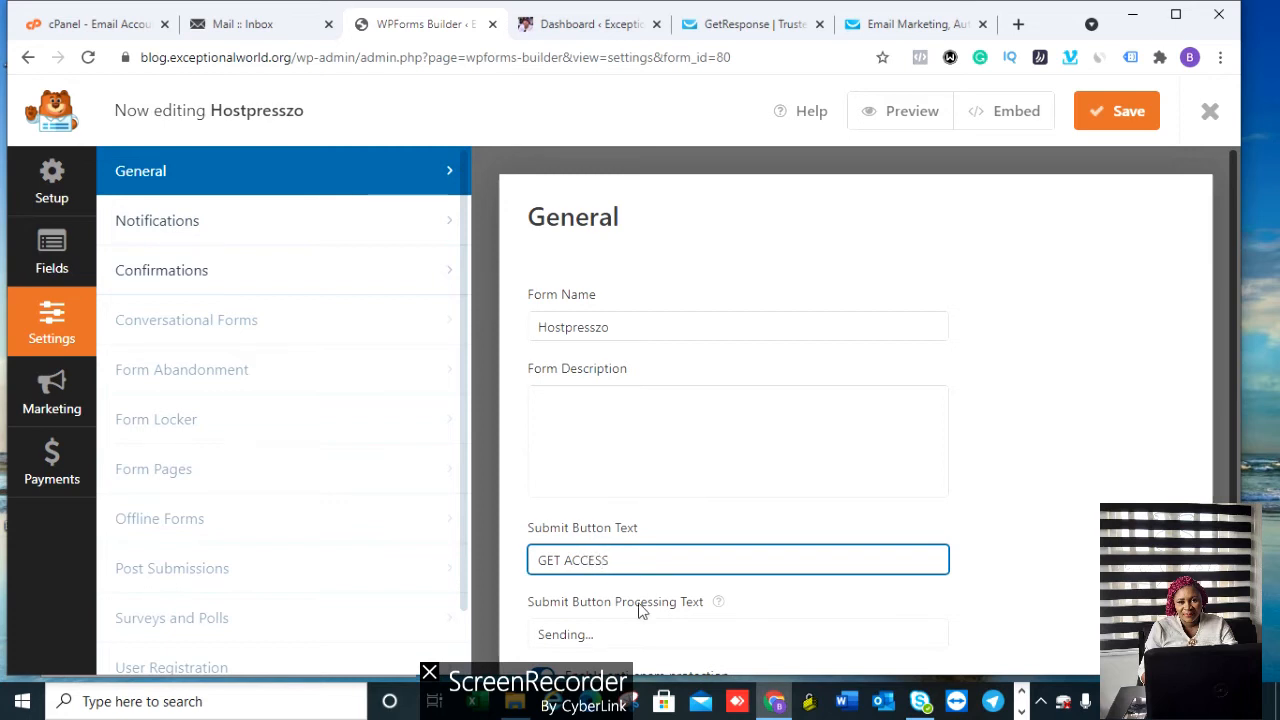
# Step: Set the Processing Text to 'Processing...' and save the form
pyautogui.click(584, 638)
pyautogui.press('BackSpace')
pyautogui.press('BackSpace')
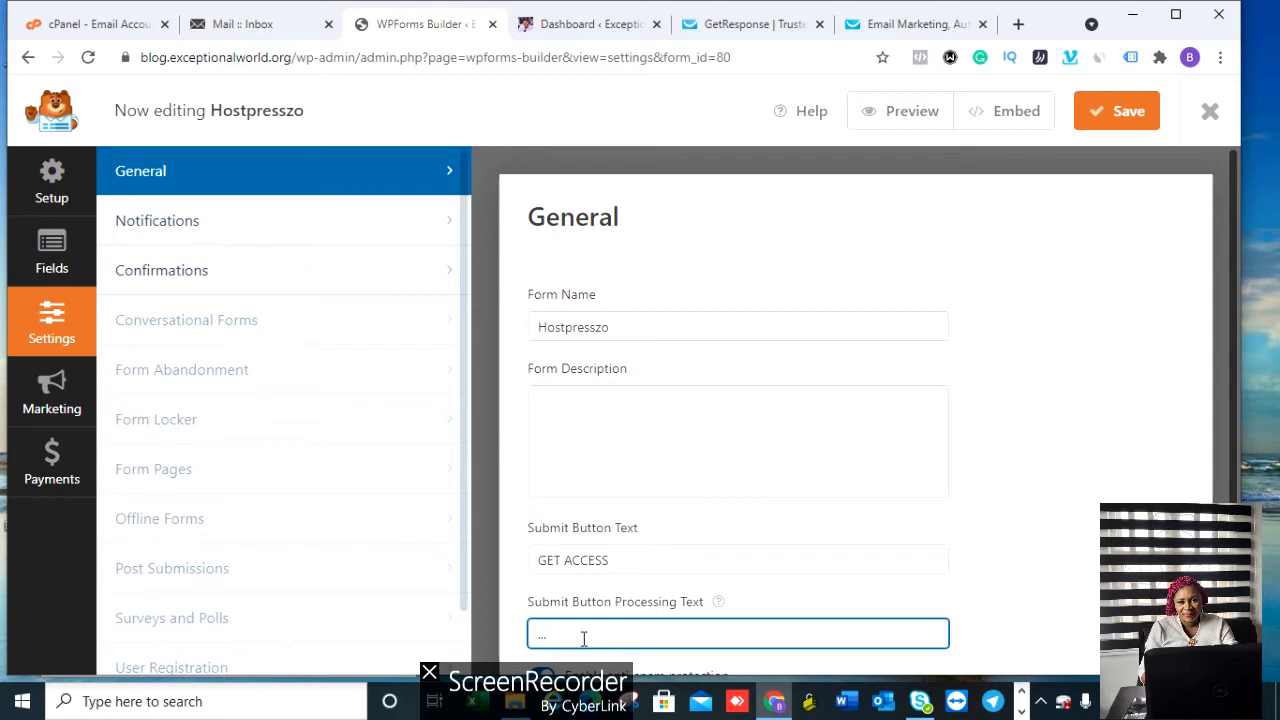
pyautogui.write('Processing')
pyautogui.scroll(-2, 1234, 434)
pyautogui.scroll(2, 1243, 401)
pyautogui.click(1134, 116)
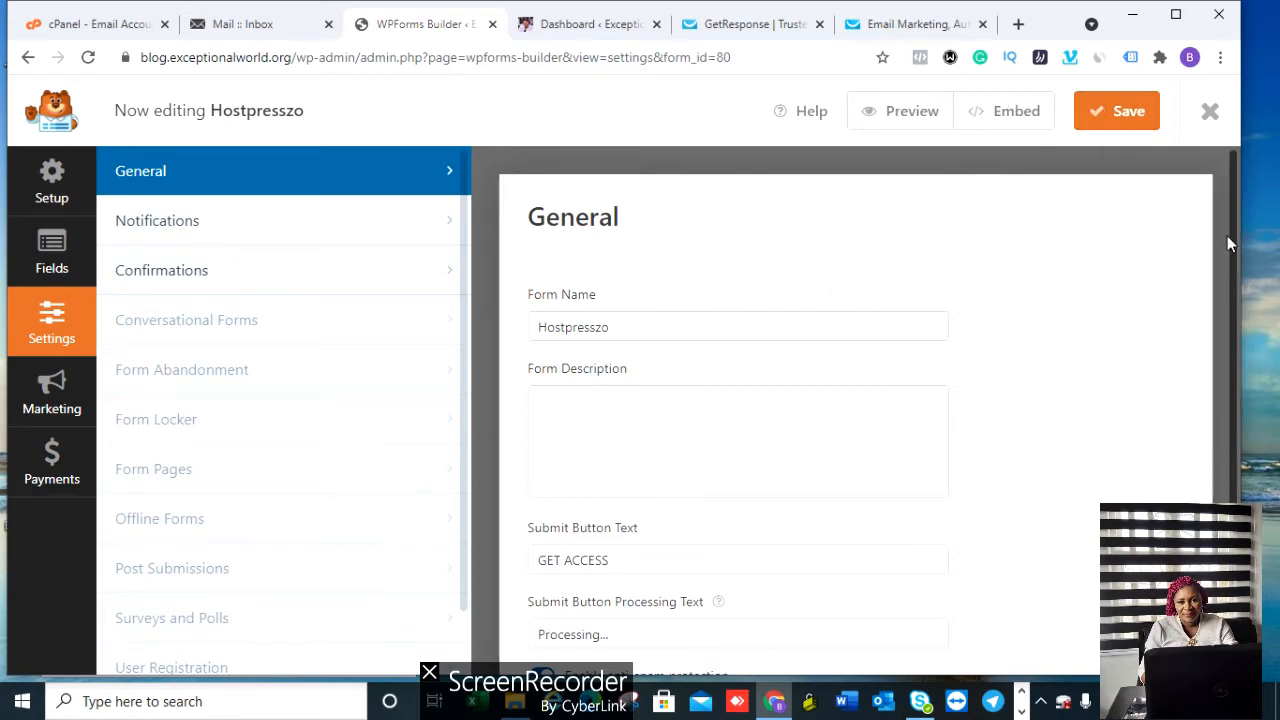
pyautogui.moveTo(1236, 220)
pyautogui.mouseDown()
pyautogui.moveTo(1231, 232)
pyautogui.moveTo(1230, 219)
pyautogui.mouseUp()
# Step: Browse the Marketing integrations provider list for the Hostpresszo form
pyautogui.click(52, 395)
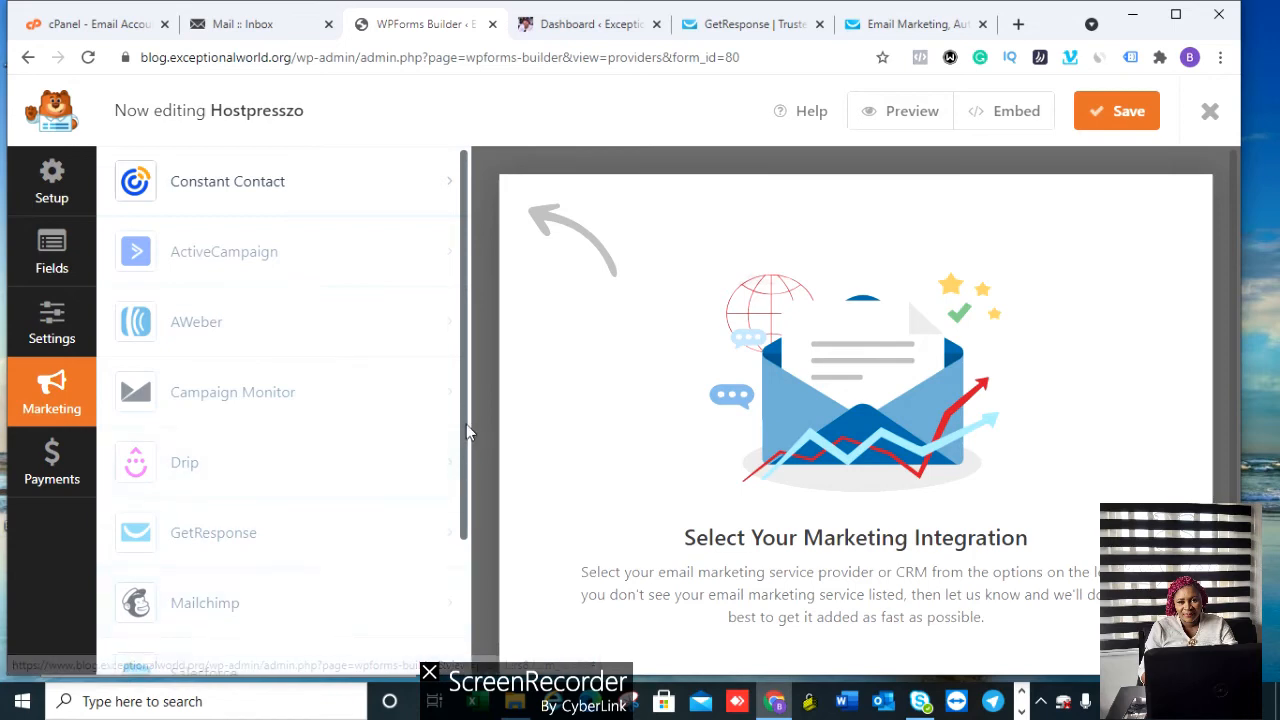
pyautogui.moveTo(466, 424); pyautogui.dragTo(471, 555)
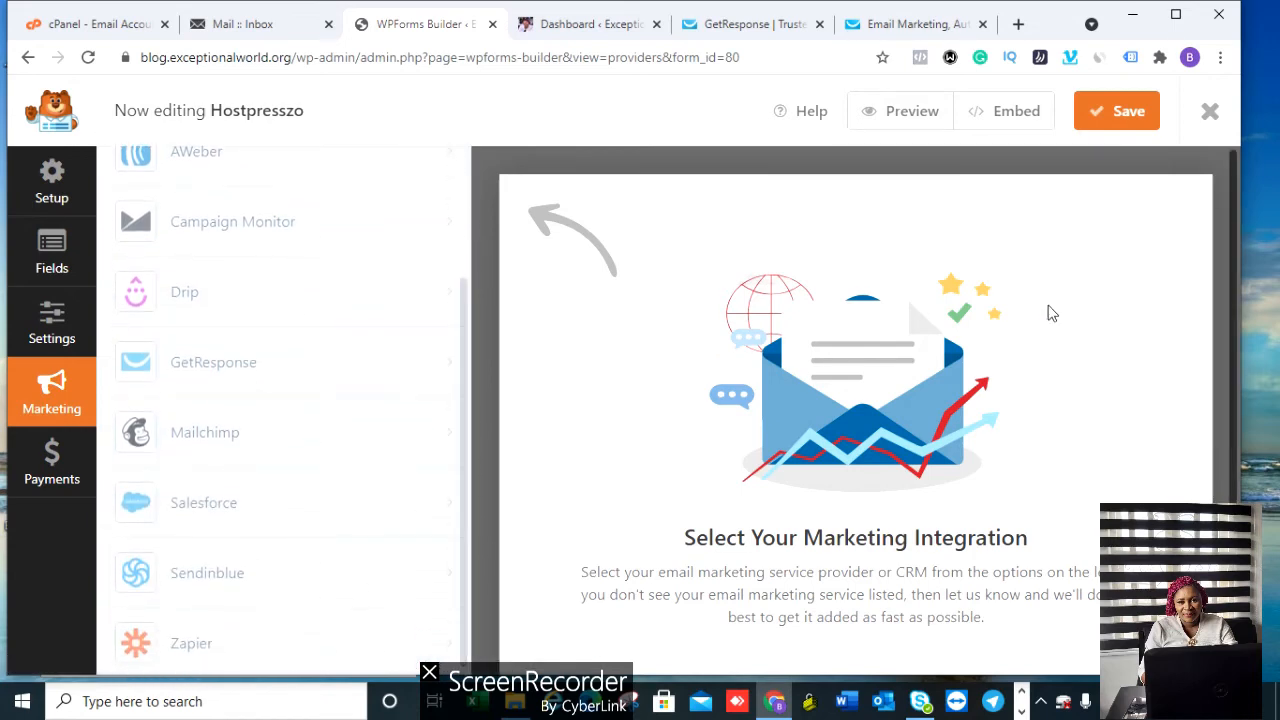
pyautogui.scroll(-1, 1232, 290)
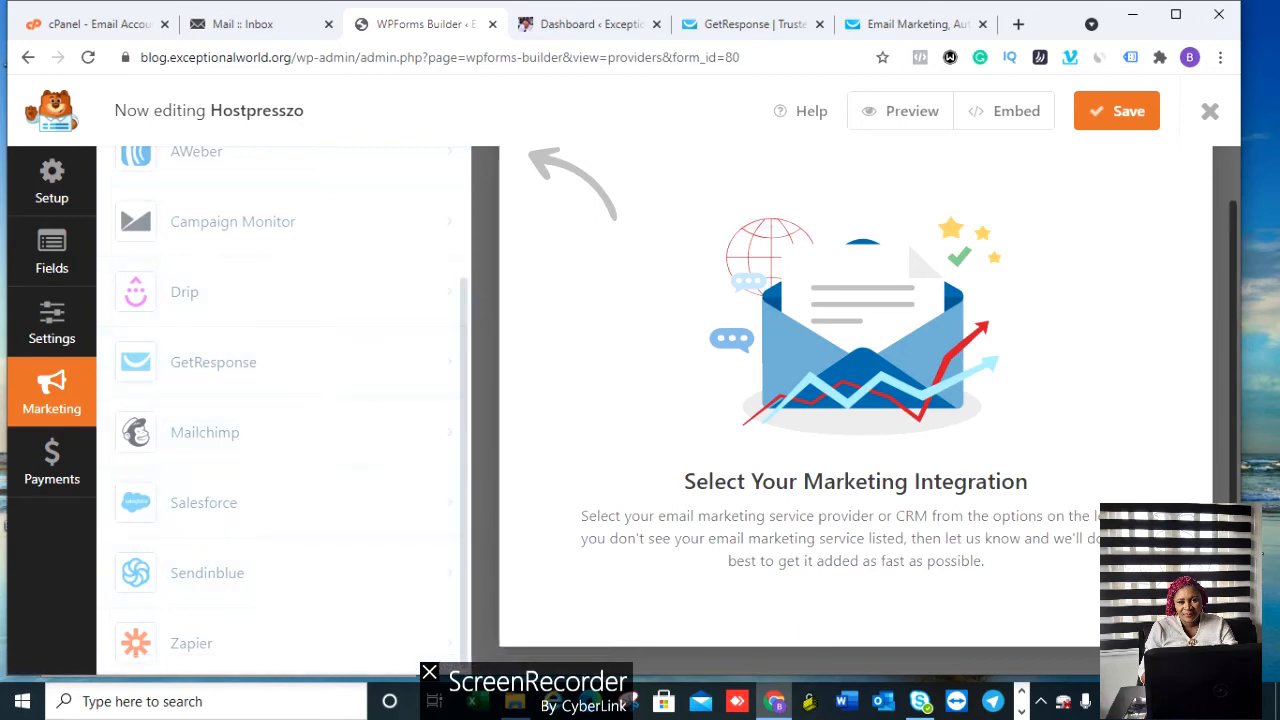
pyautogui.moveTo(1234, 510); pyautogui.dragTo(1237, 396)
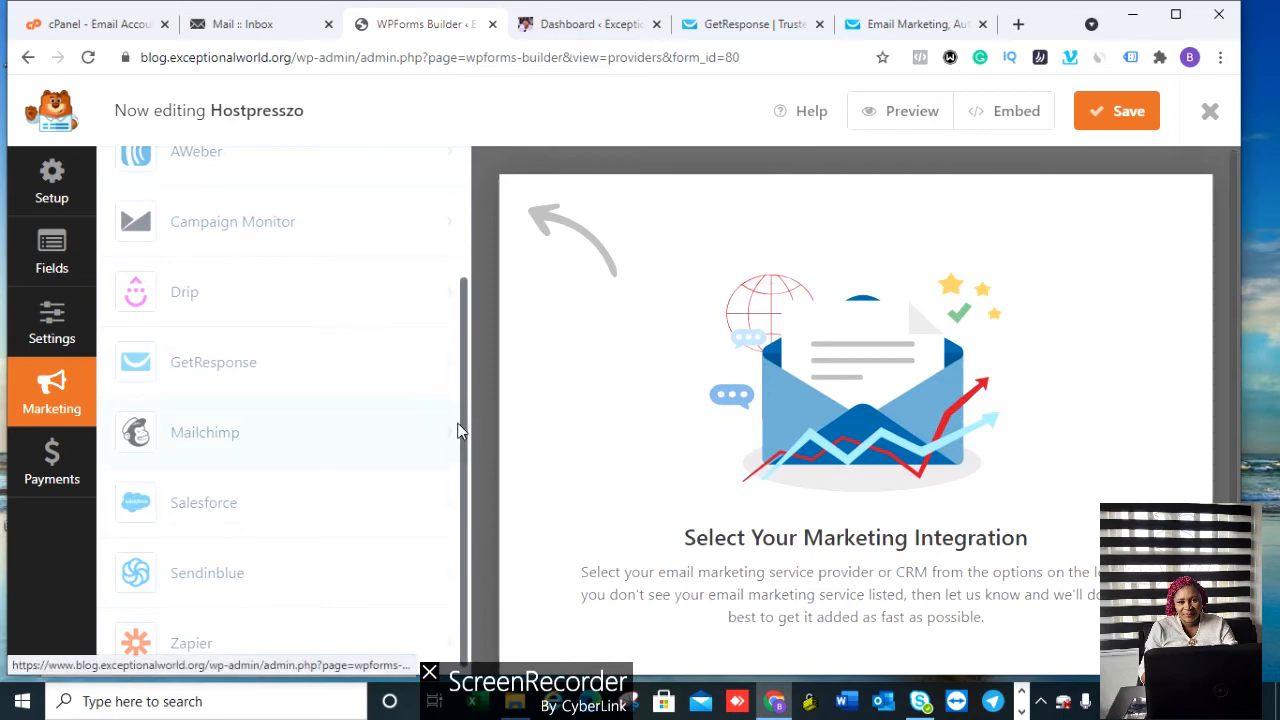
pyautogui.moveTo(461, 424); pyautogui.dragTo(474, 253)
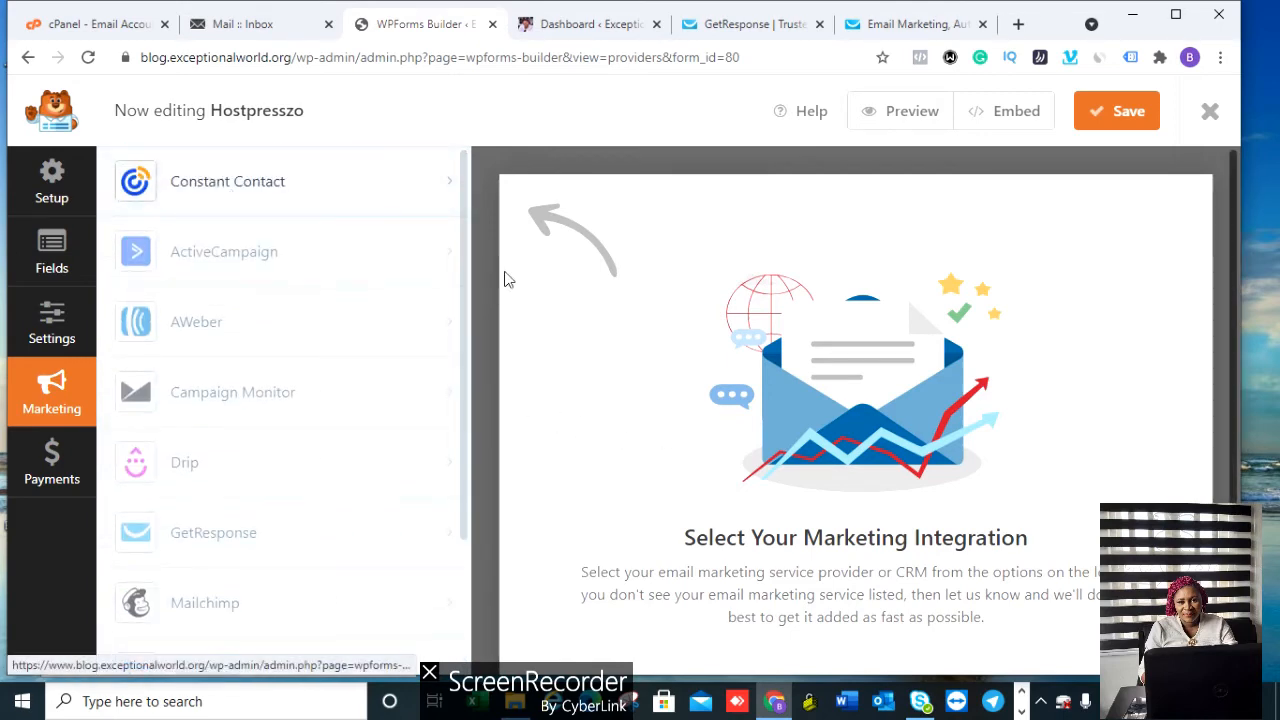
# Step: Save the Hostpresszo form again and close the form builder
pyautogui.click(1127, 127)
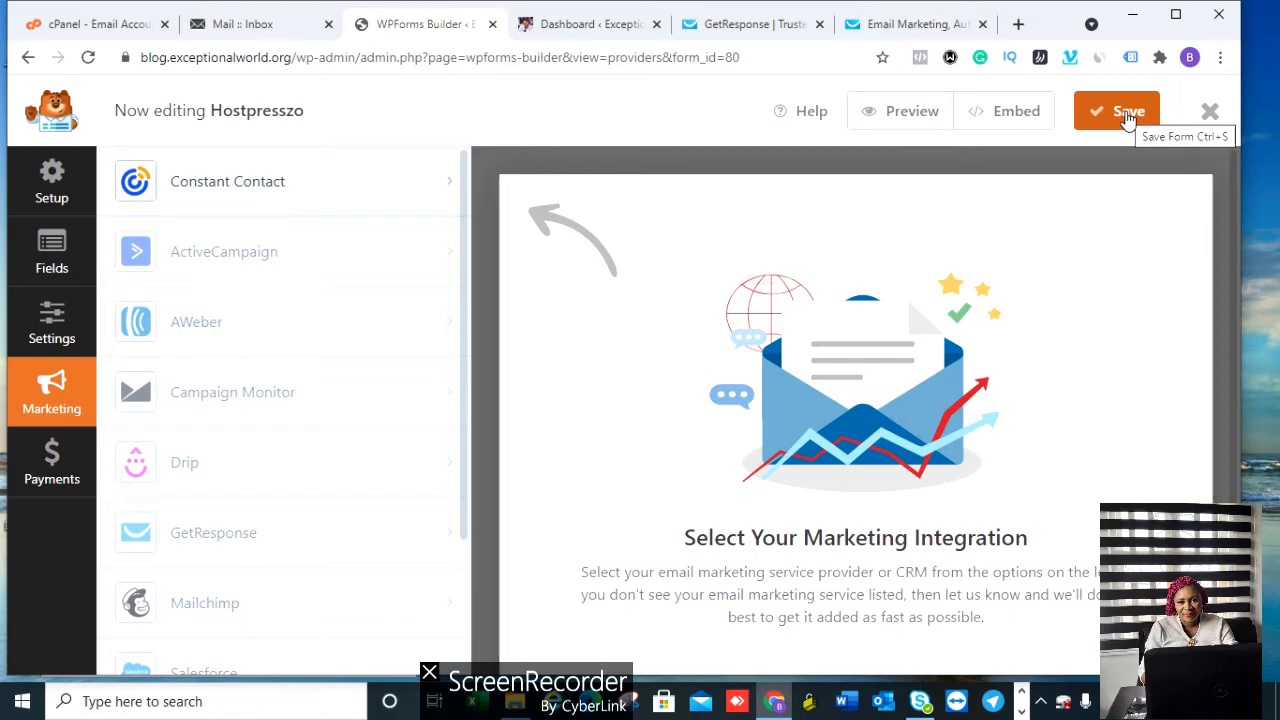
pyautogui.click(1129, 118)
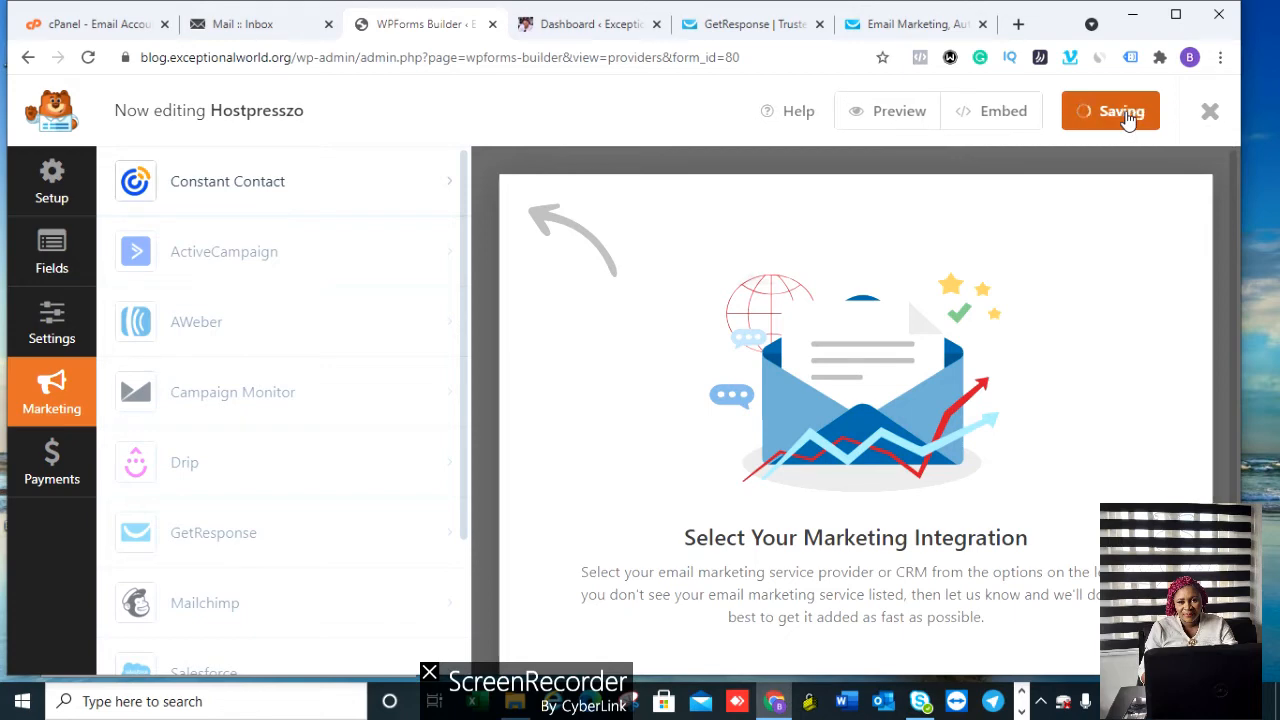
pyautogui.click(1210, 115)
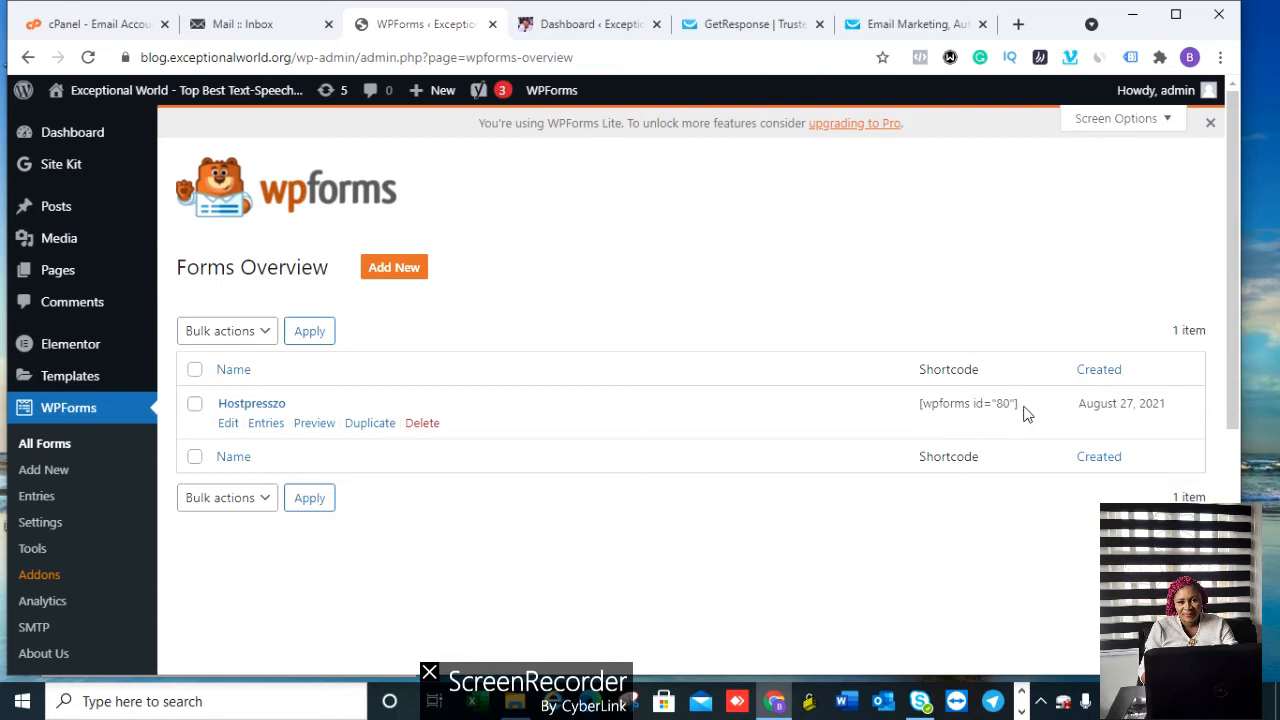
# Step: Copy the shortcode [wpforms id="80"] from Forms Overview, then go to Pages > All Pages
pyautogui.moveTo(1017, 409); pyautogui.dragTo(922, 427)
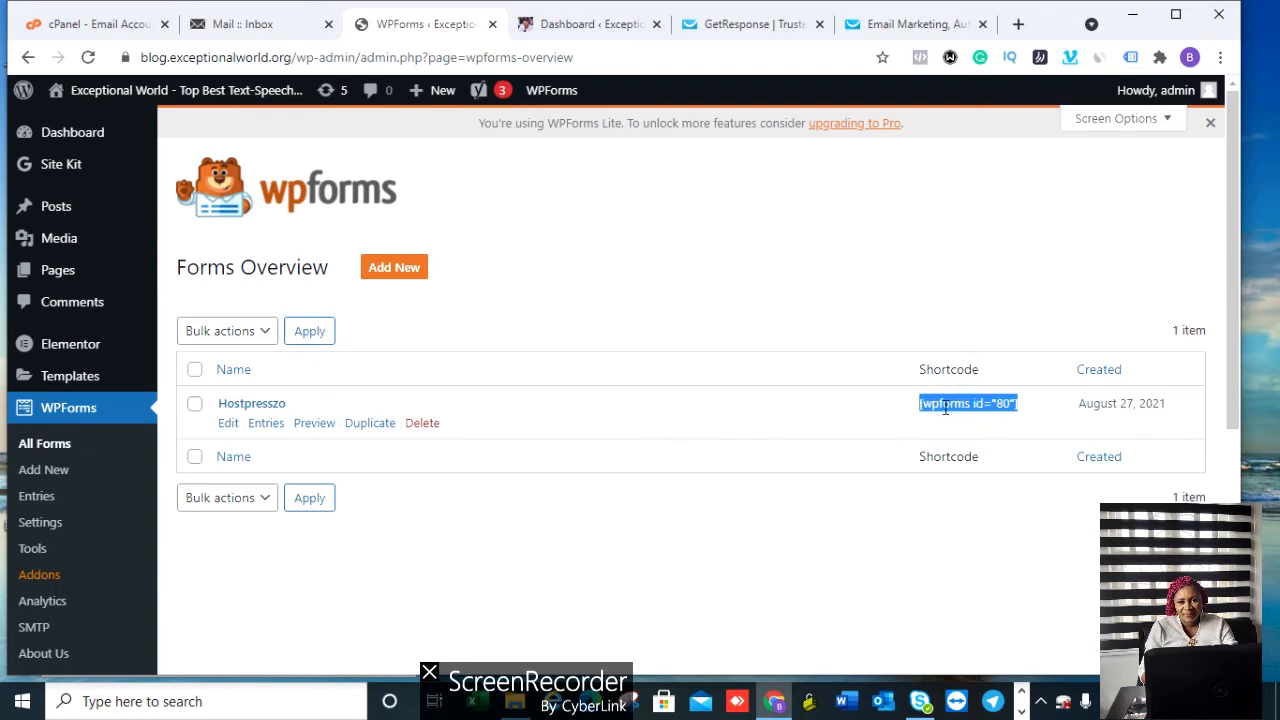
pyautogui.rightClick(955, 405)
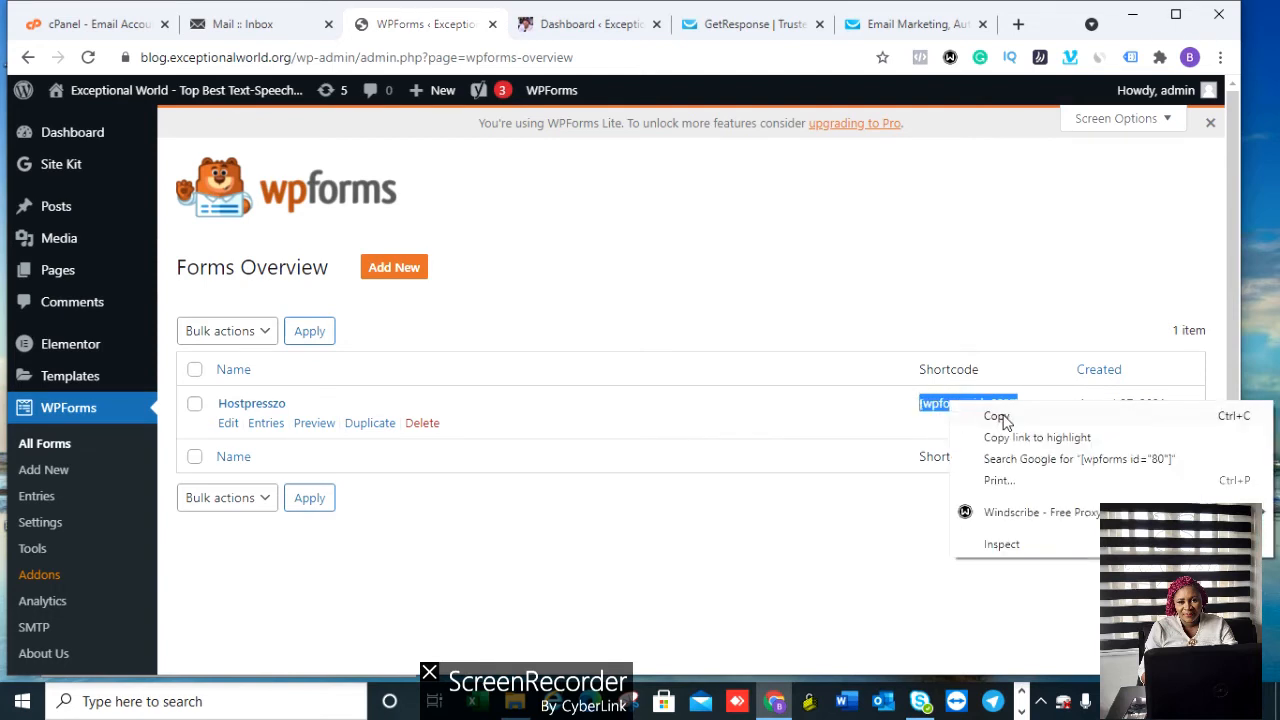
pyautogui.click(996, 416)
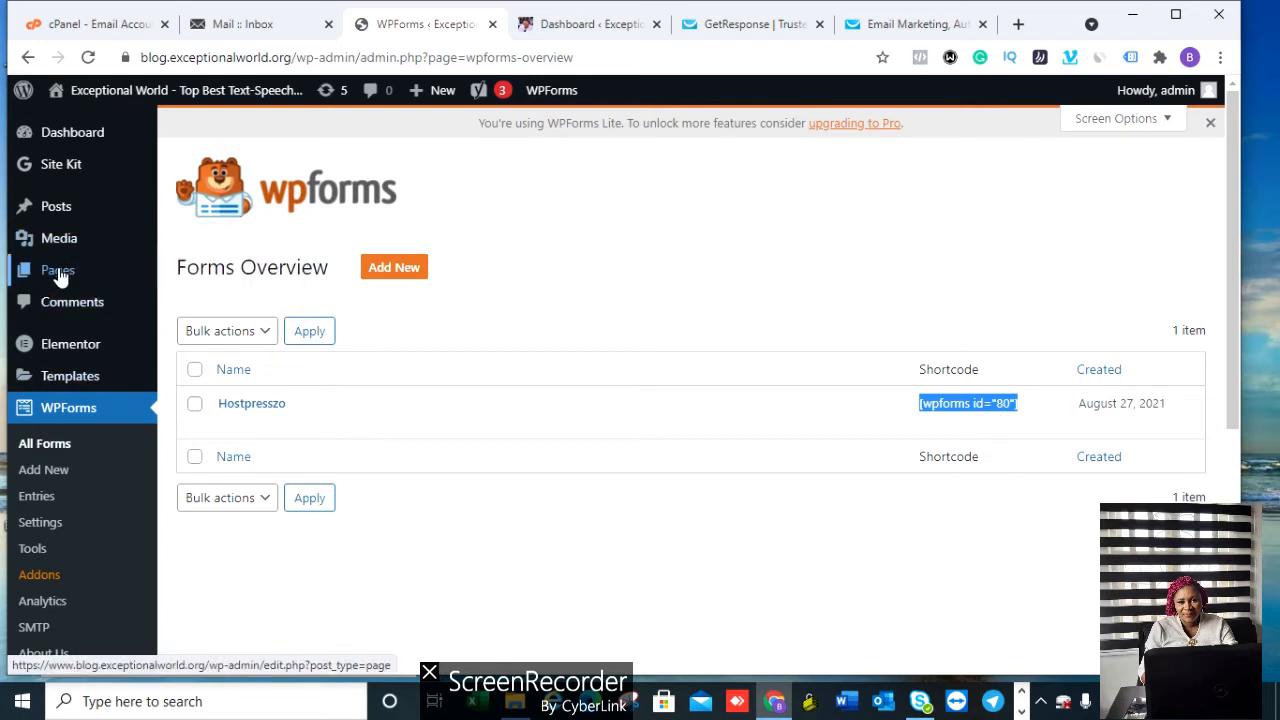
pyautogui.moveTo(58, 278)
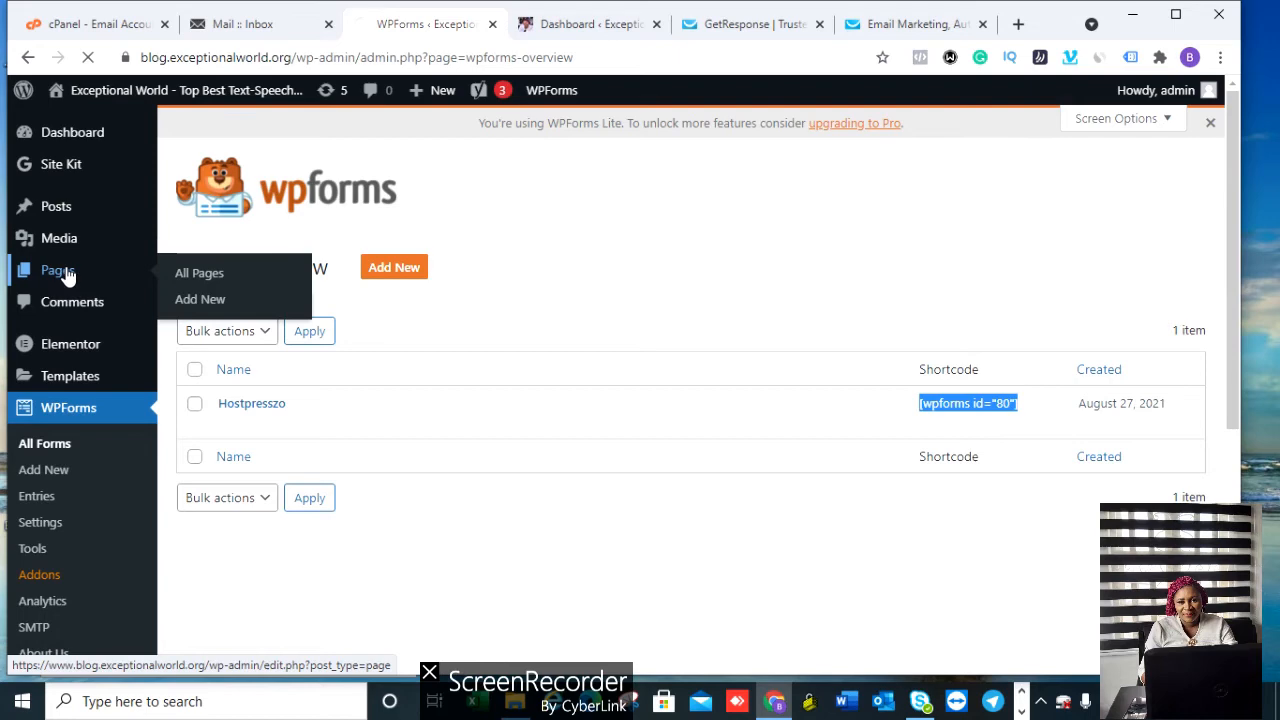
pyautogui.click(197, 272)
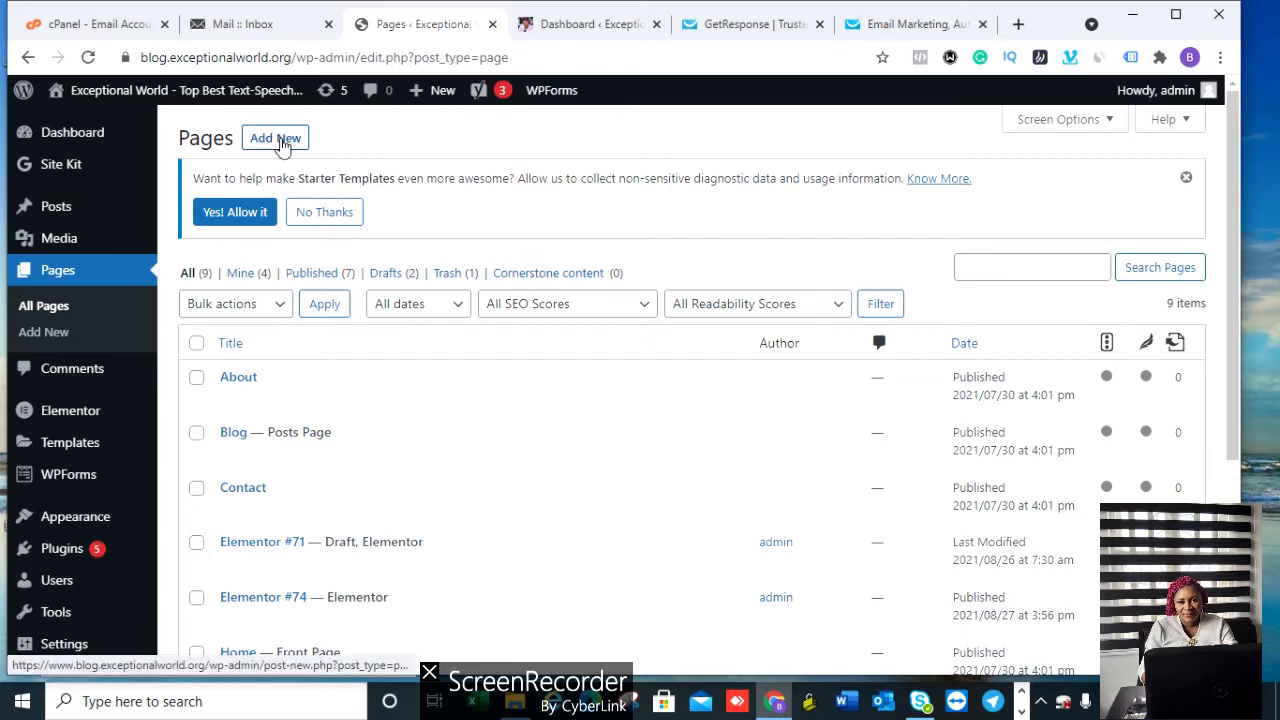
# Step: Add a new blank page and launch Elementor on it
pyautogui.click(281, 140)
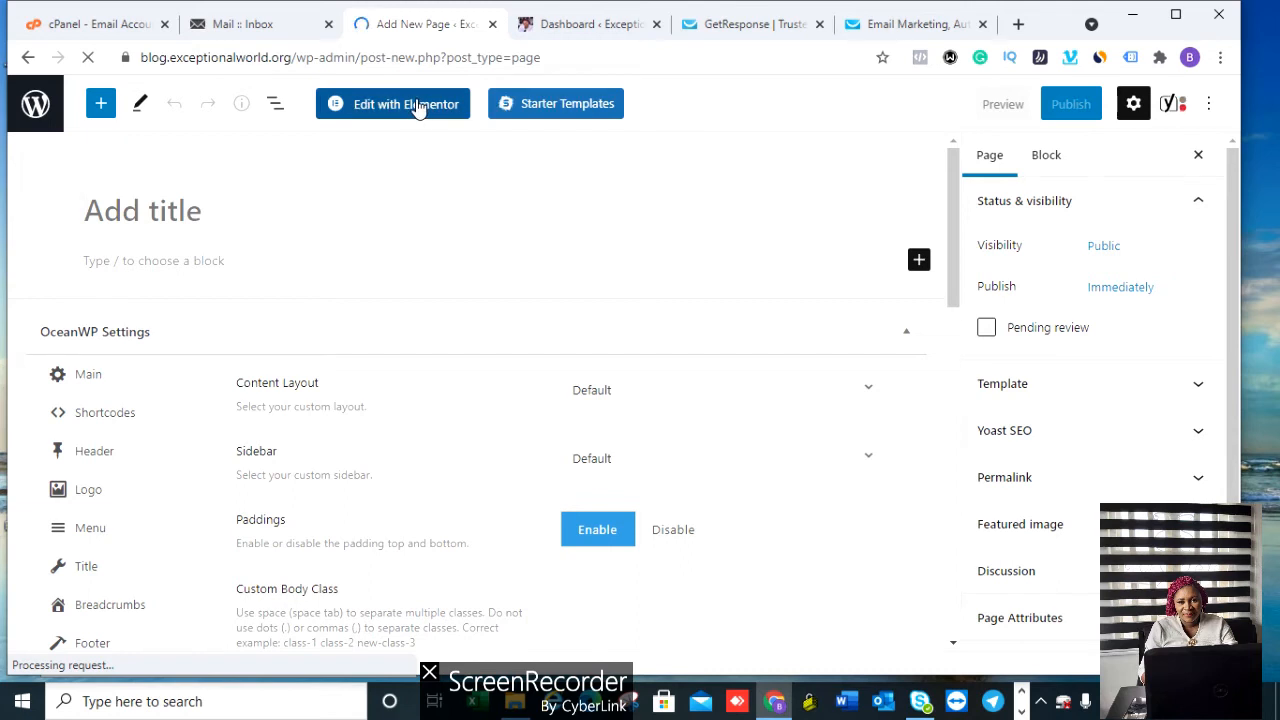
pyautogui.click(405, 104)
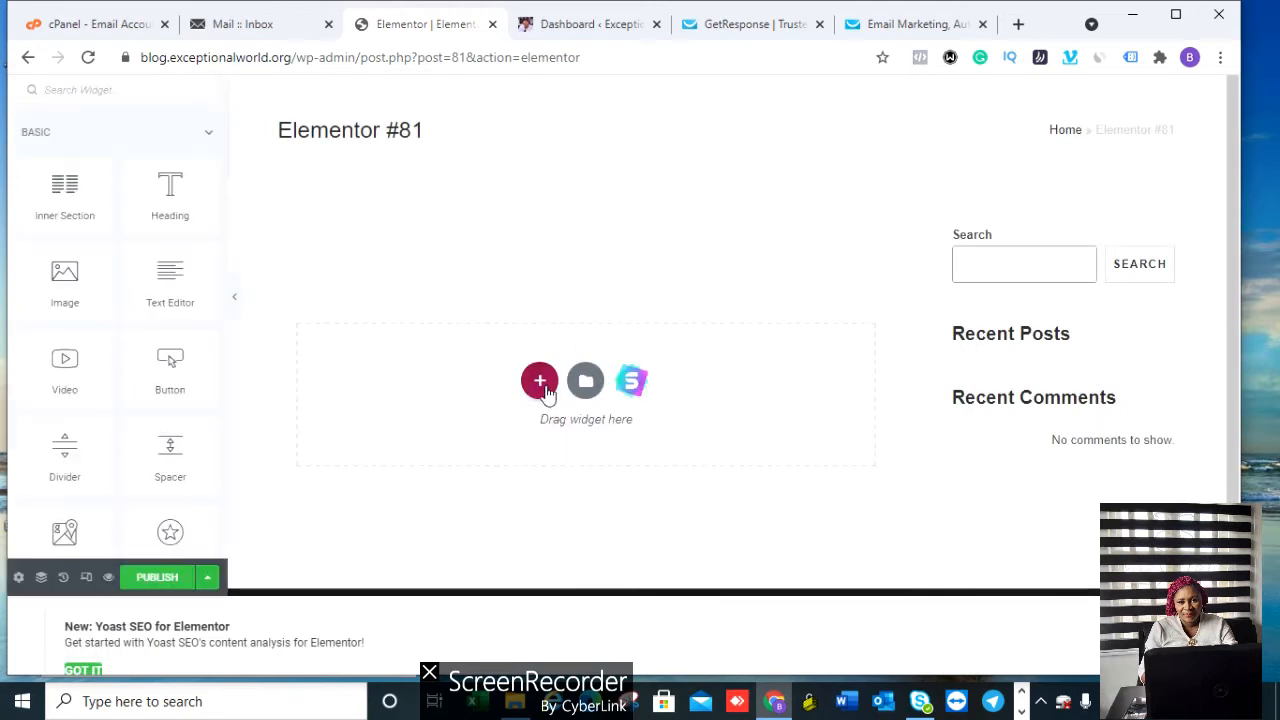
# Step: Add a single-column section and browse the widget panel for the Shortcode widget
pyautogui.click(543, 386)
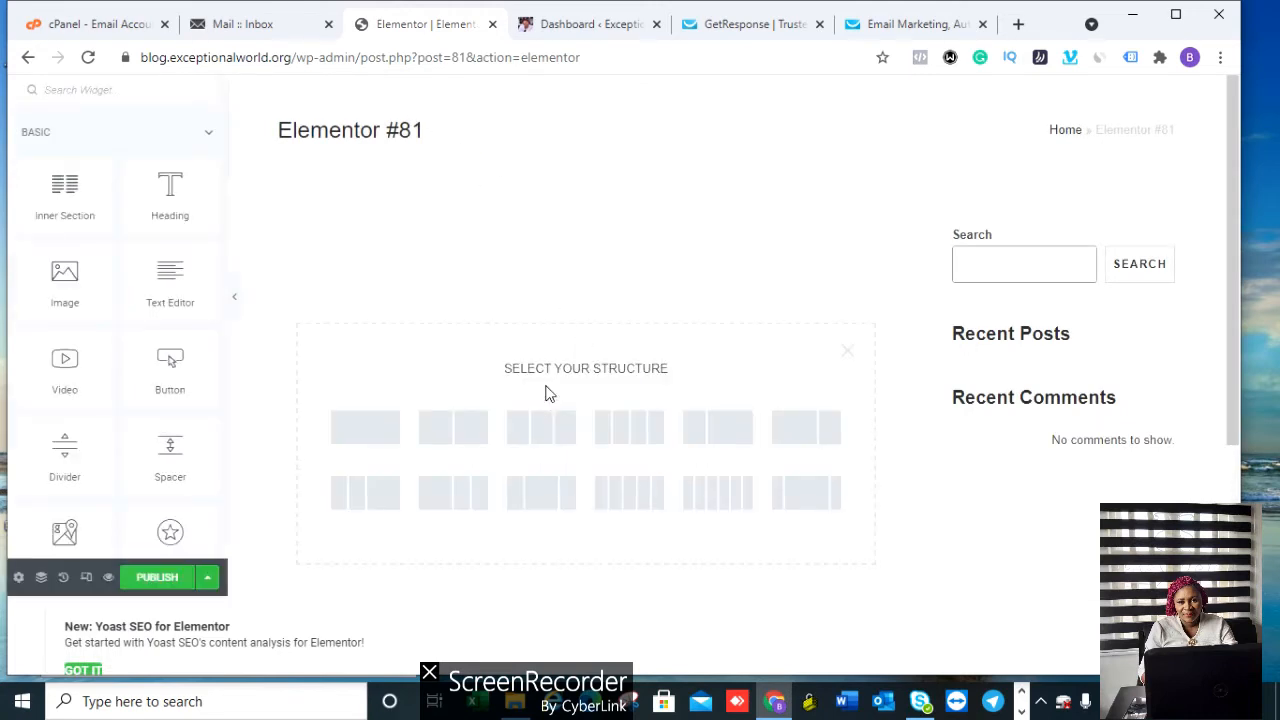
pyautogui.click(367, 436)
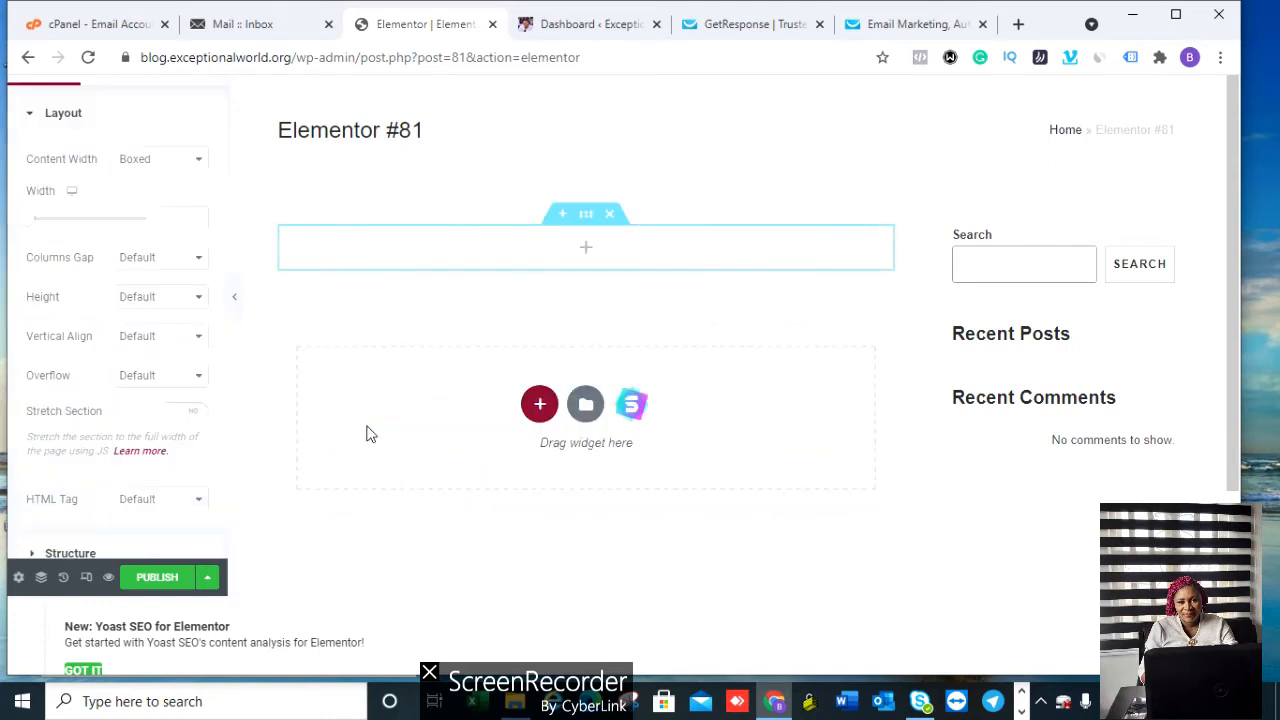
pyautogui.click(587, 250)
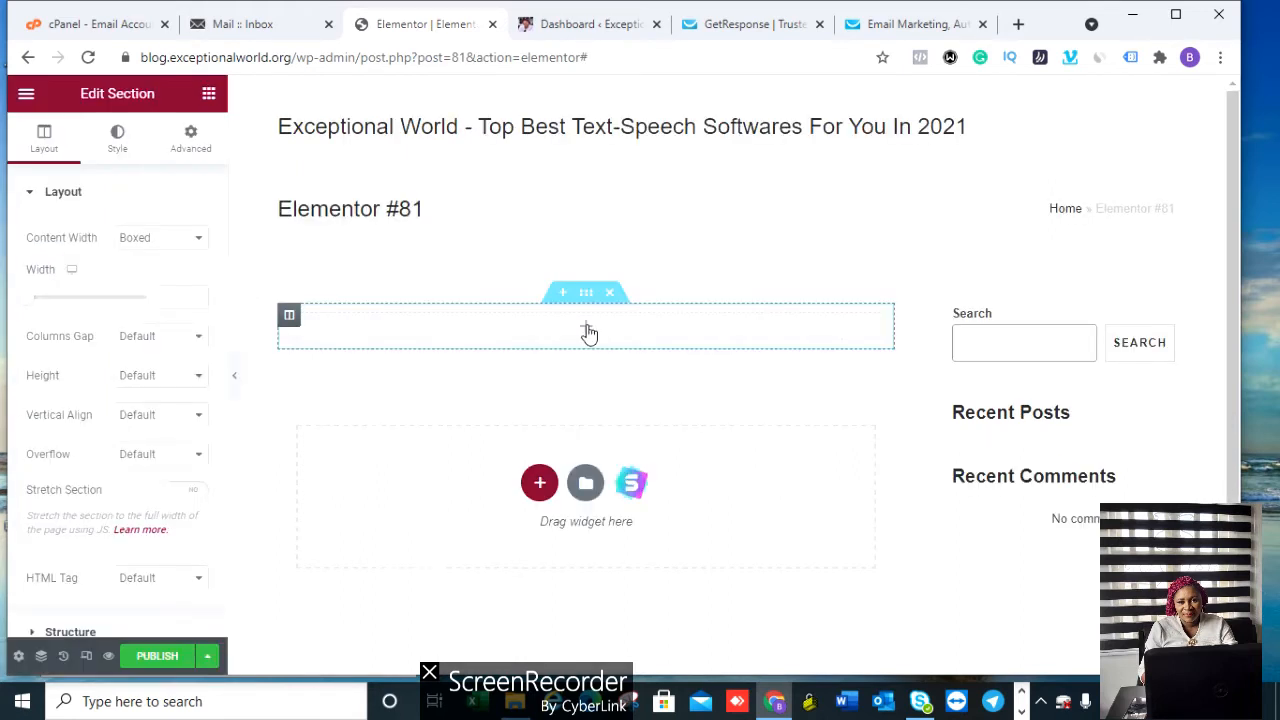
pyautogui.click(588, 332)
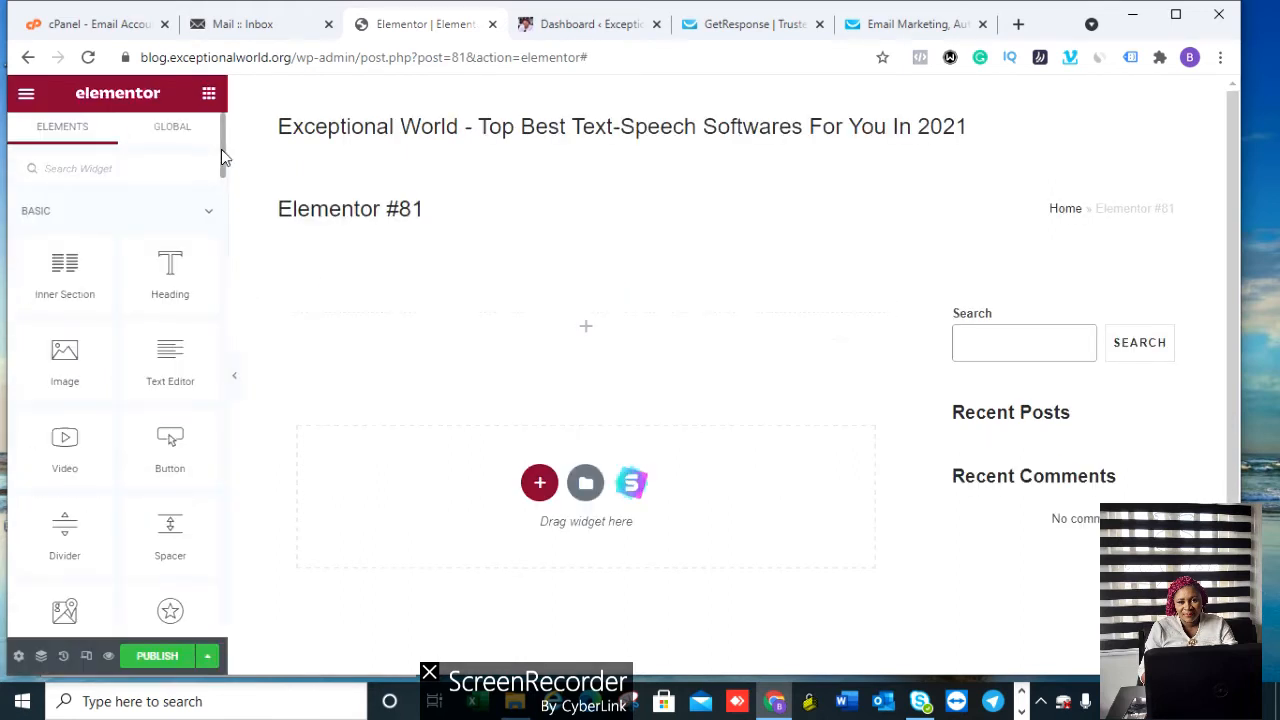
pyautogui.moveTo(221, 149); pyautogui.dragTo(236, 310)
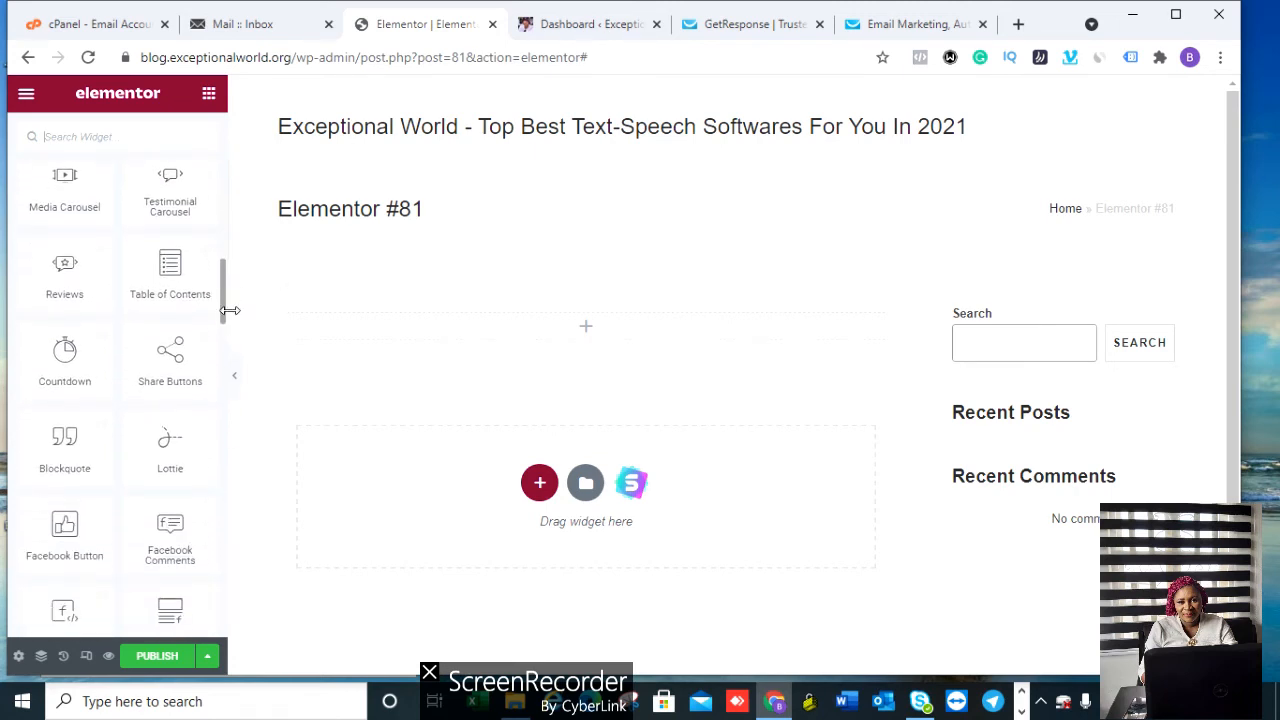
pyautogui.scroll(-1, 224, 311)
pyautogui.moveTo(224, 311); pyautogui.dragTo(226, 445)
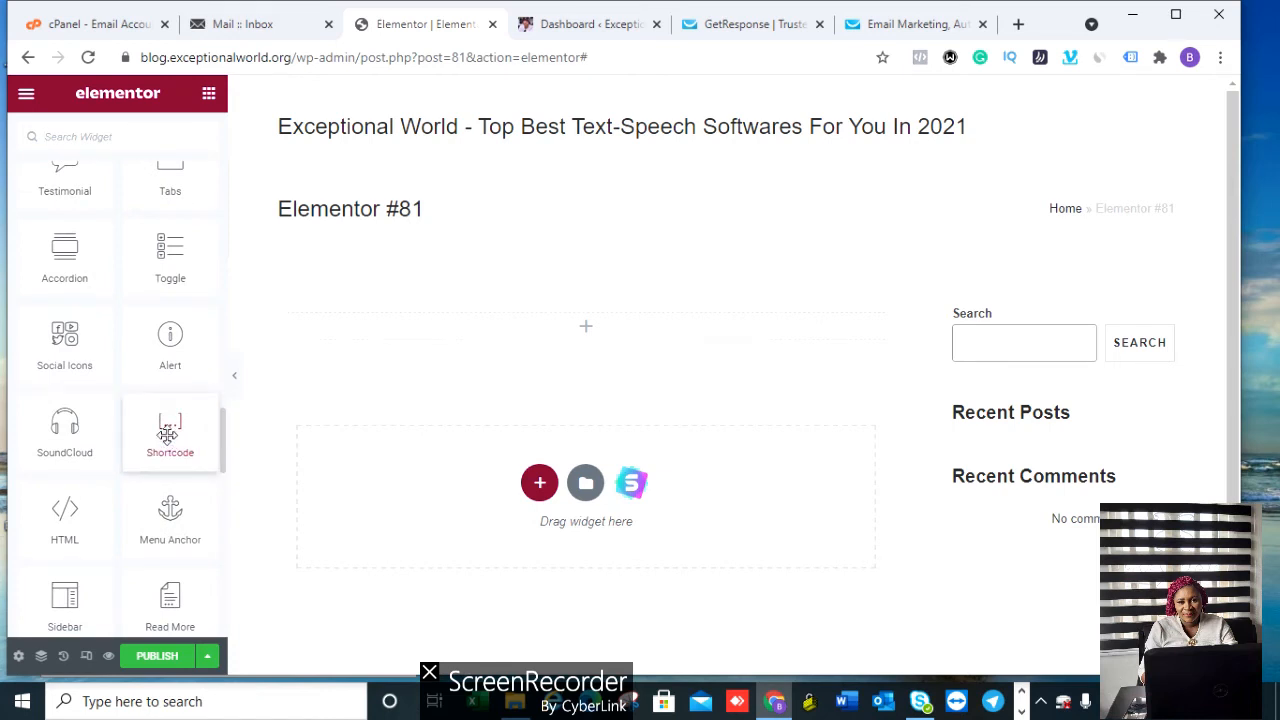
# Step: Place a Shortcode widget, paste [wpforms id="80"] into it, then delete it and add a new section
pyautogui.moveTo(170, 438); pyautogui.dragTo(600, 330)
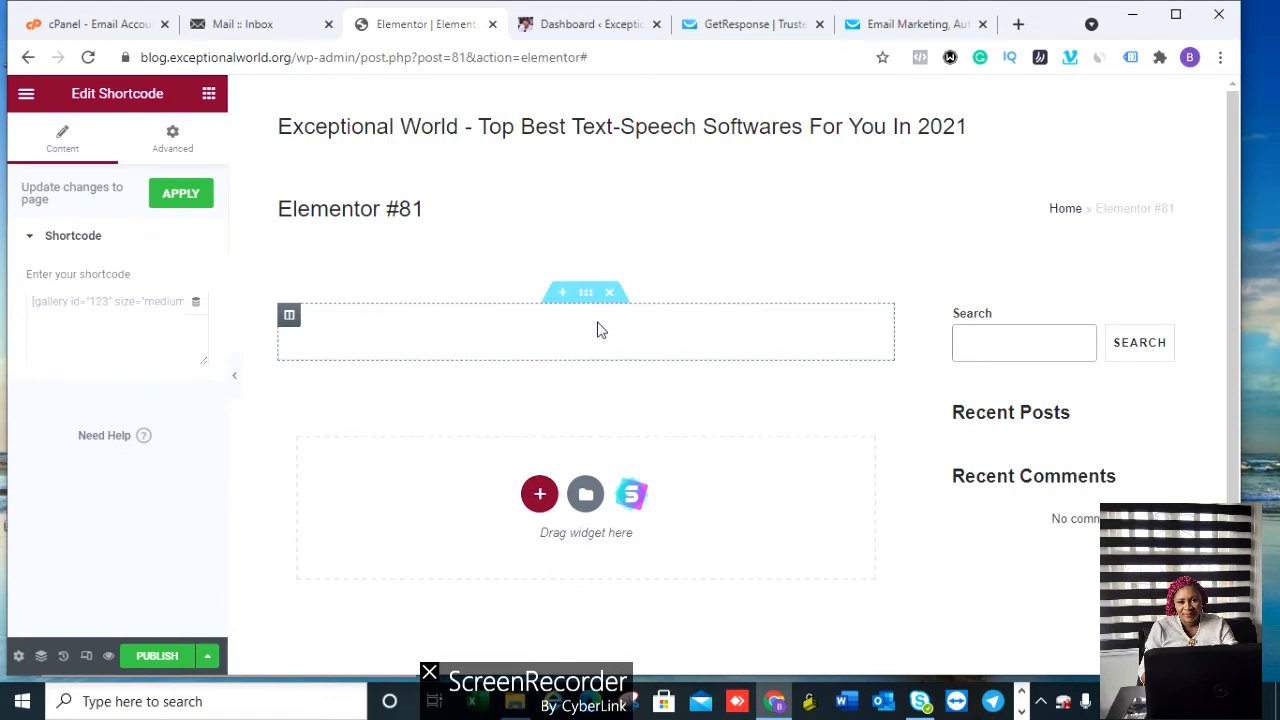
pyautogui.rightClick(80, 310)
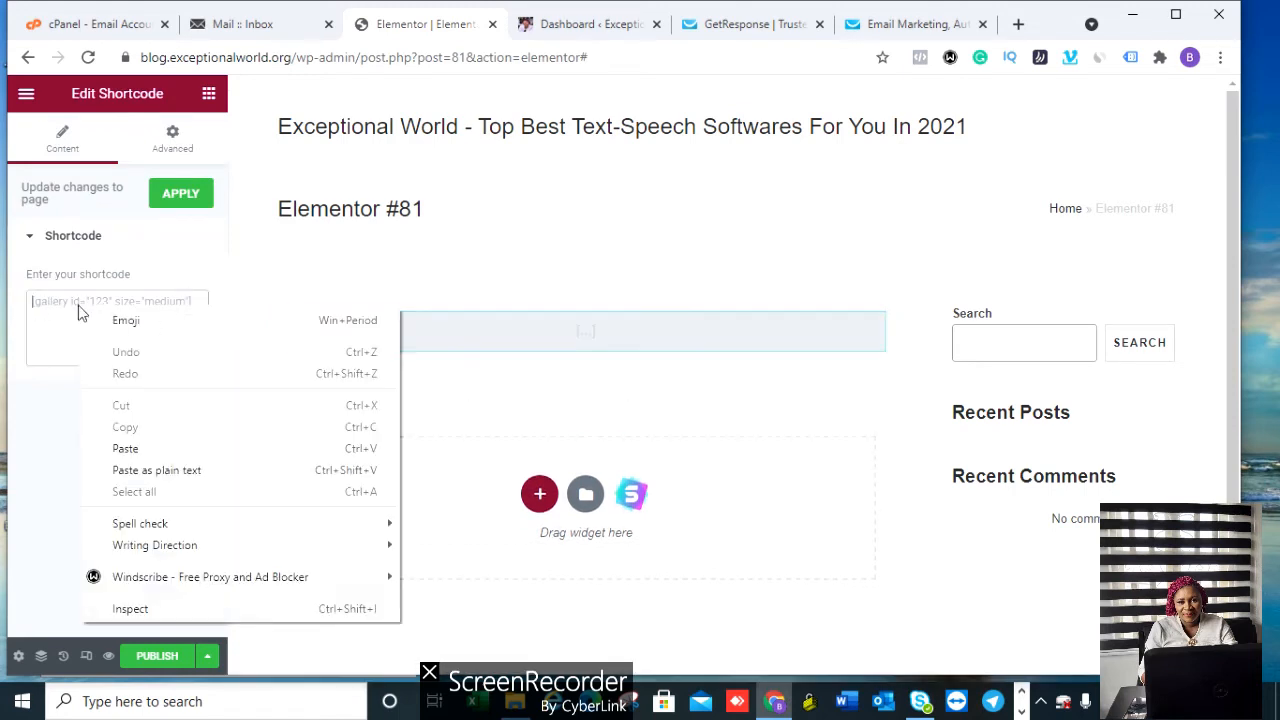
pyautogui.click(126, 448)
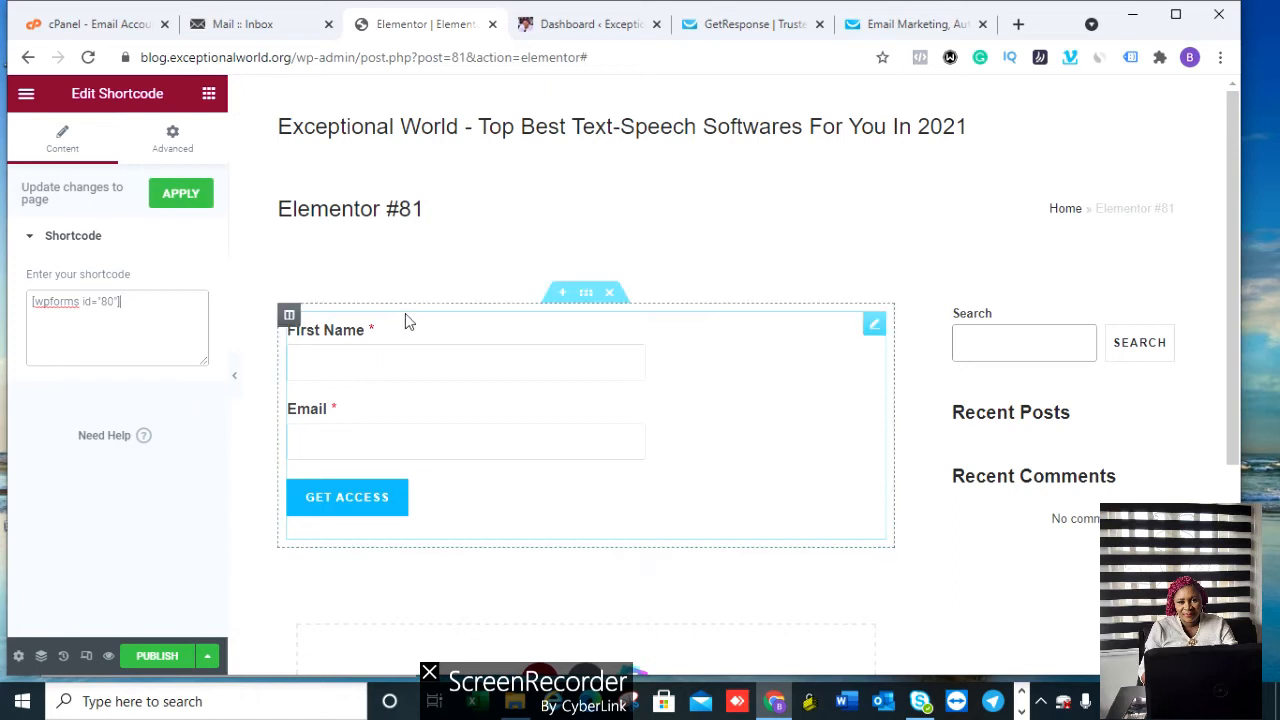
pyautogui.press('Delete')
pyautogui.click(540, 459)
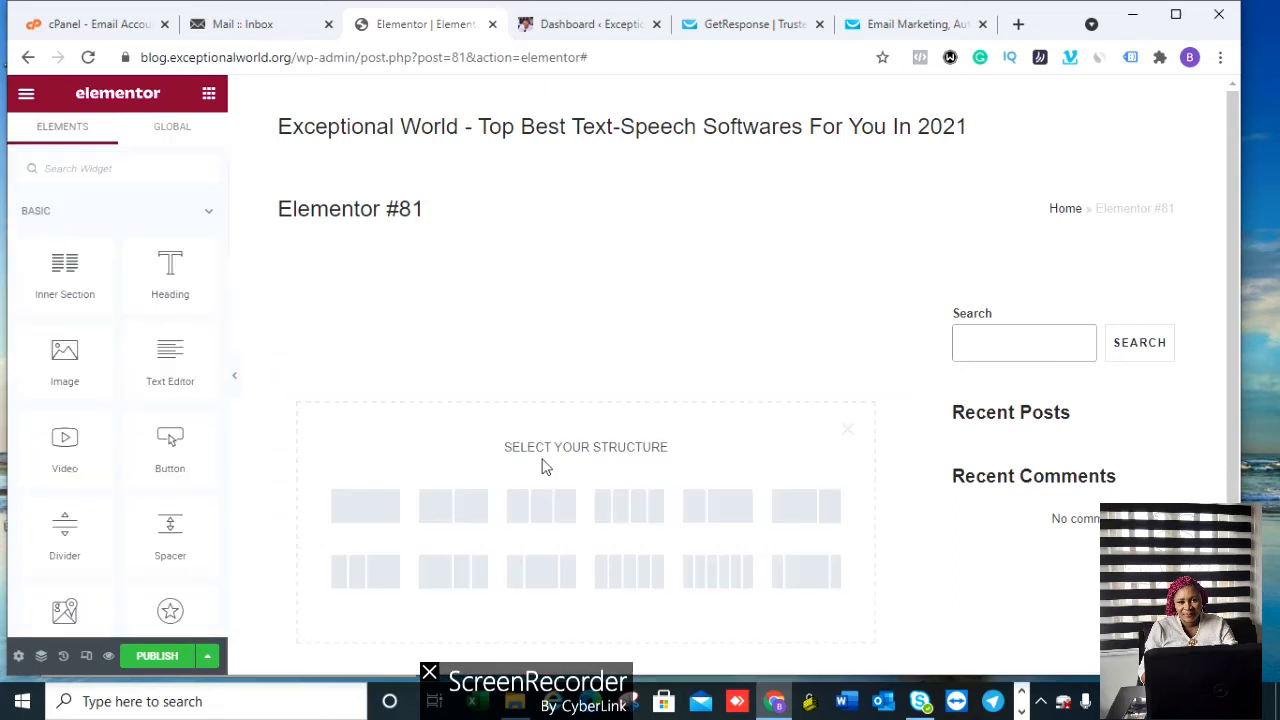
# Step: Add a one-column section with a WPForms widget set to the Hostpresszo form
pyautogui.click(380, 512)
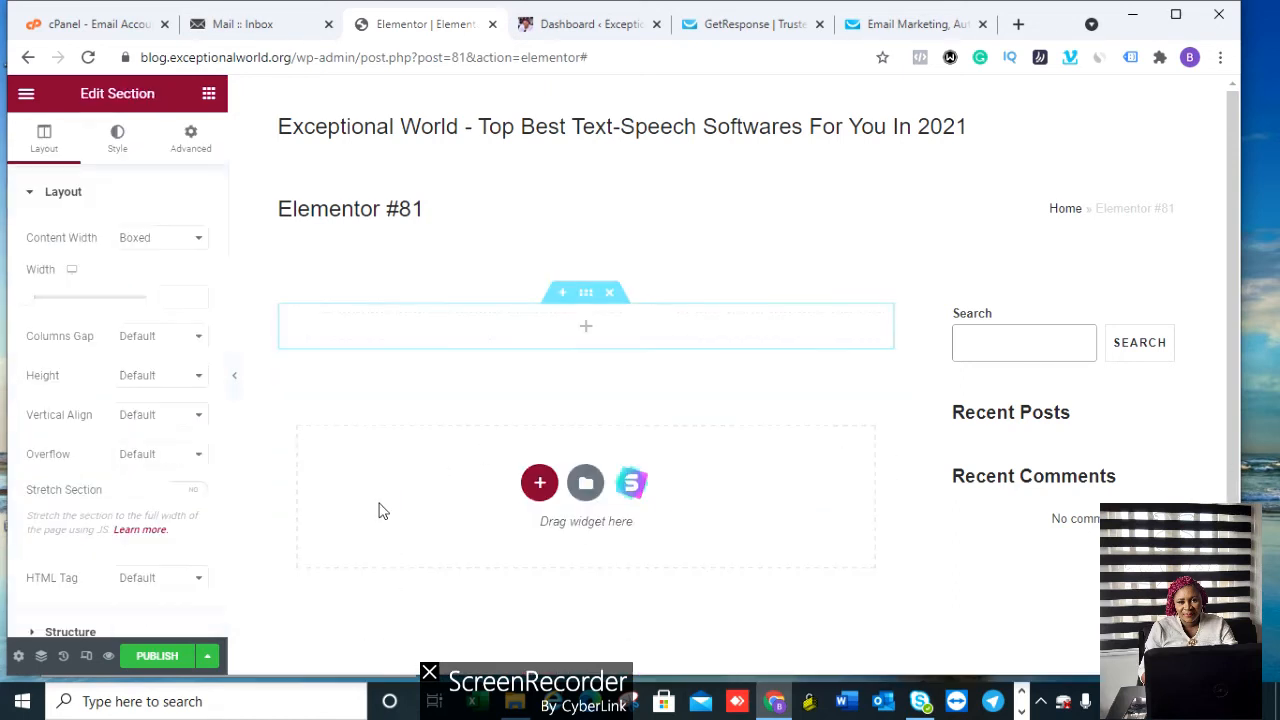
pyautogui.click(587, 332)
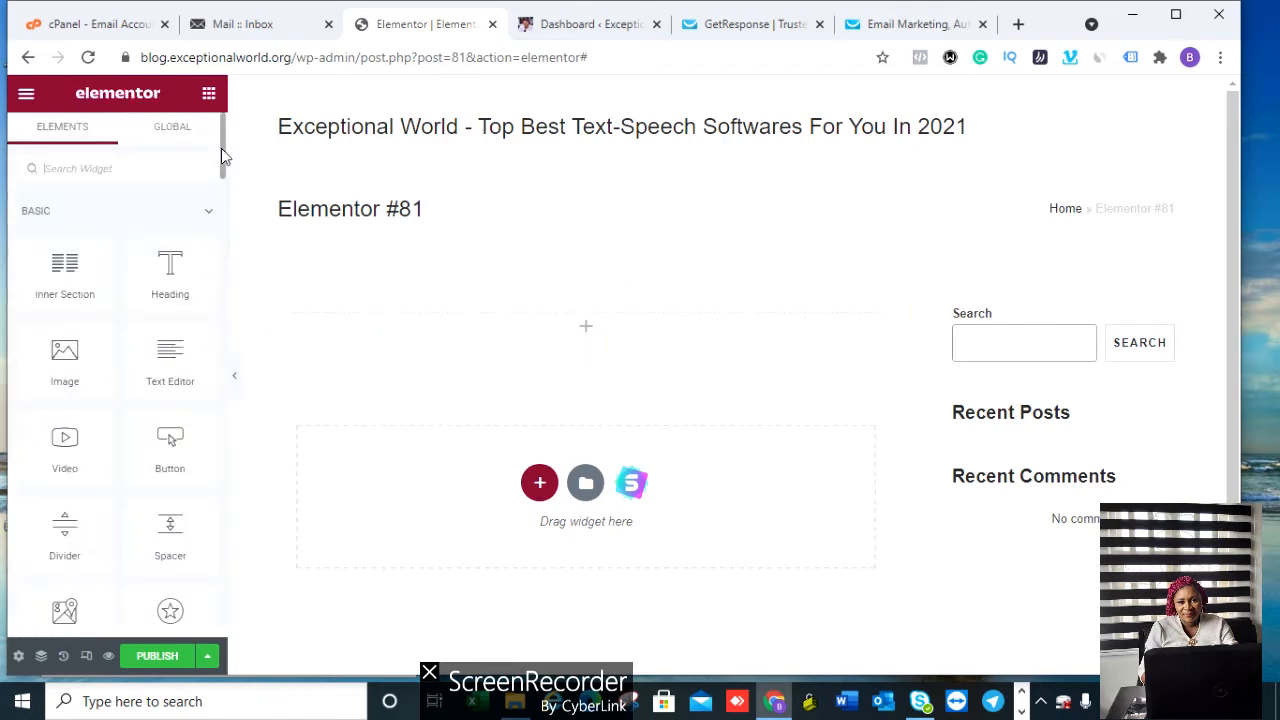
pyautogui.scroll(-3, 222, 155)
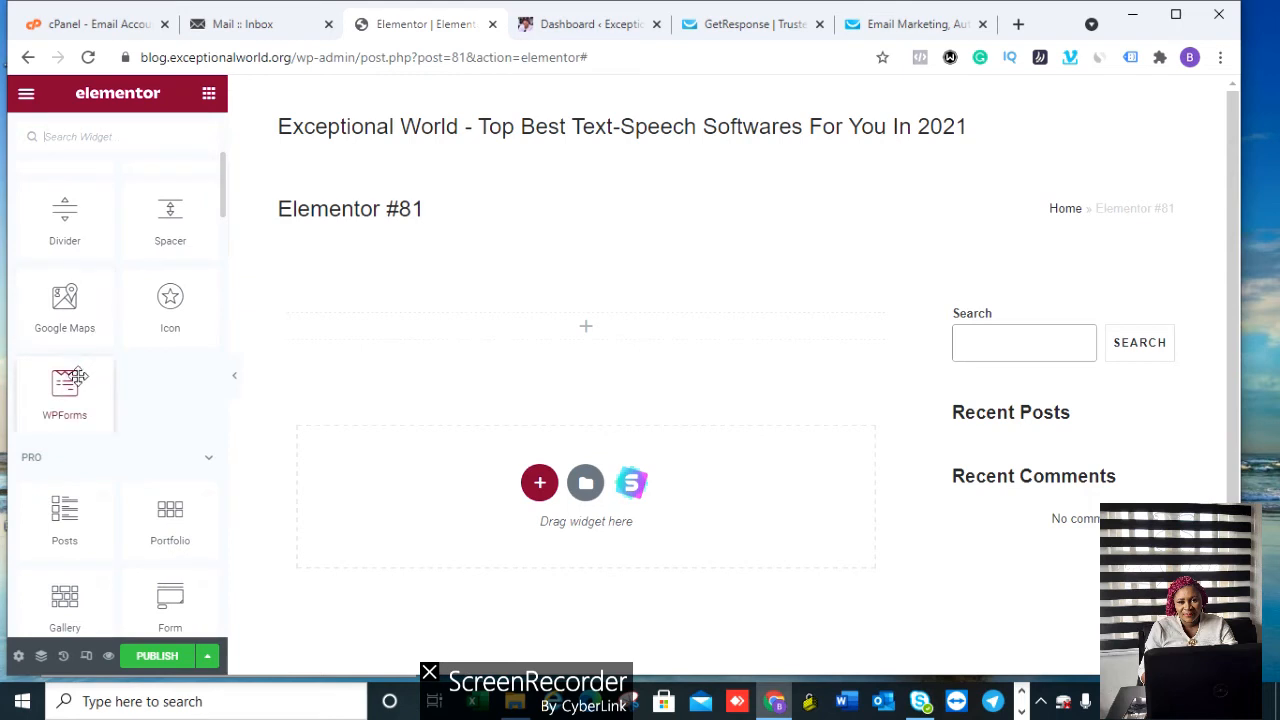
pyautogui.moveTo(65, 388); pyautogui.dragTo(578, 327)
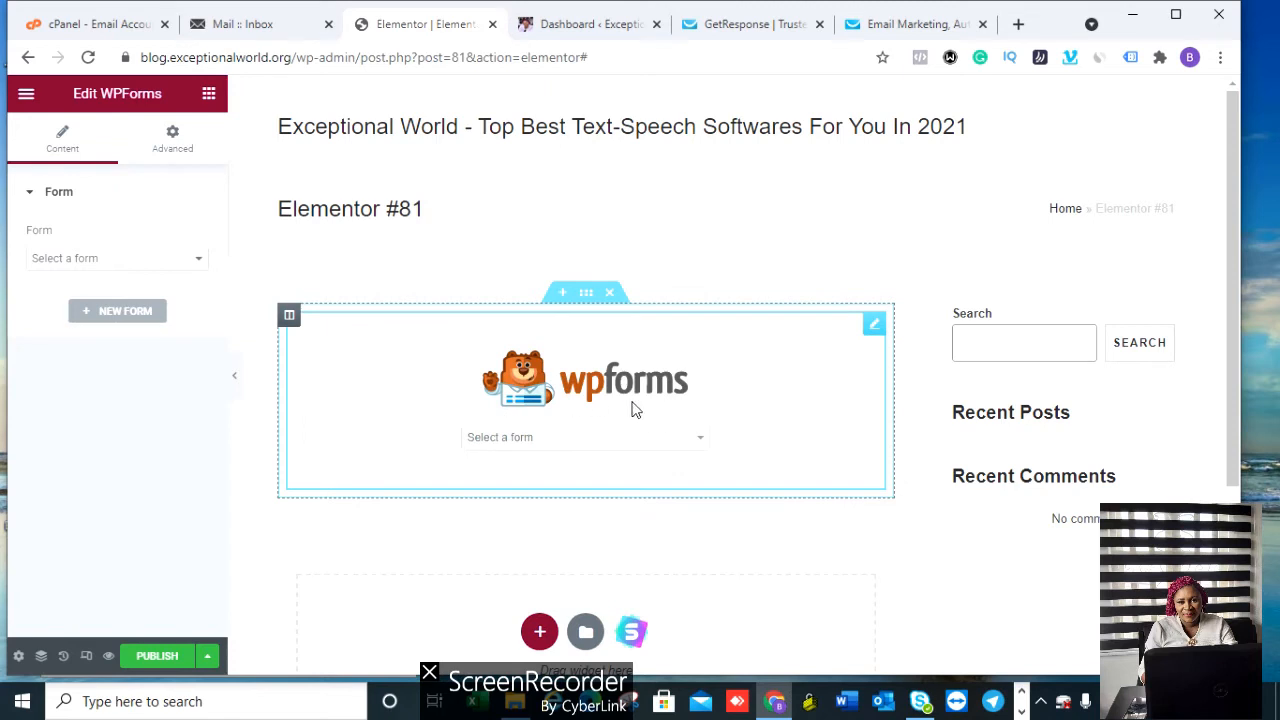
pyautogui.click(531, 442)
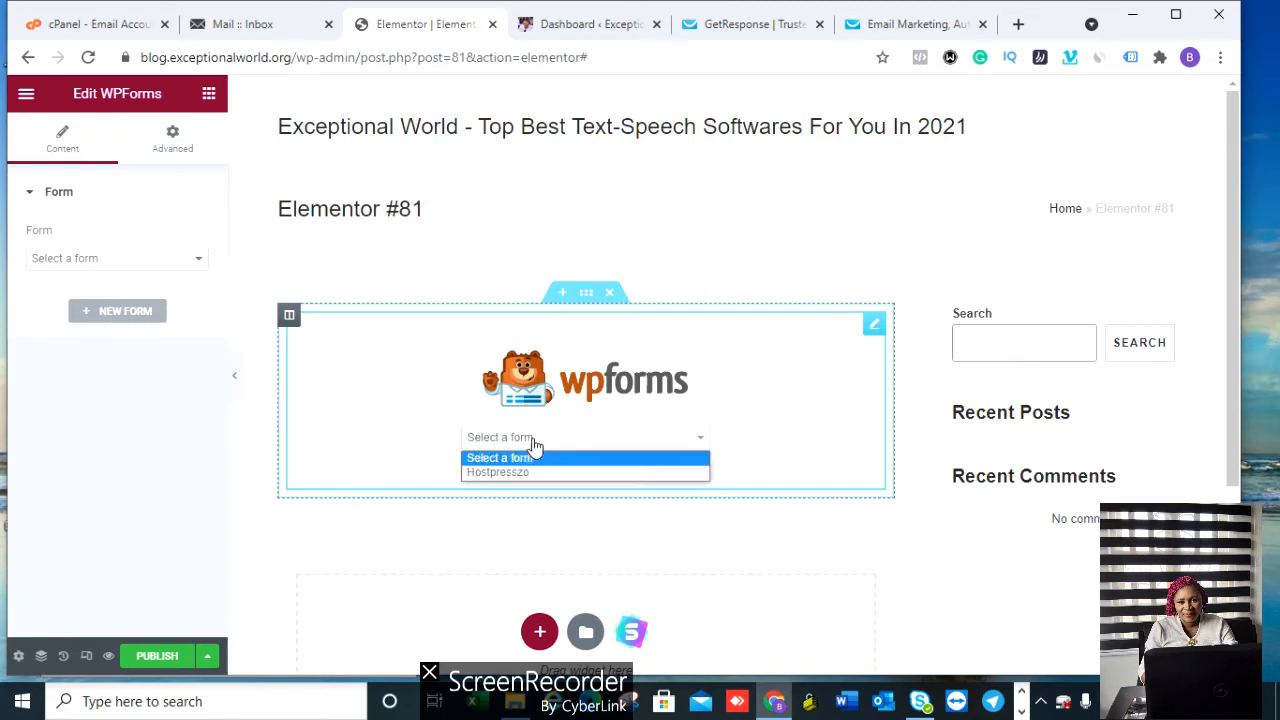
pyautogui.click(526, 476)
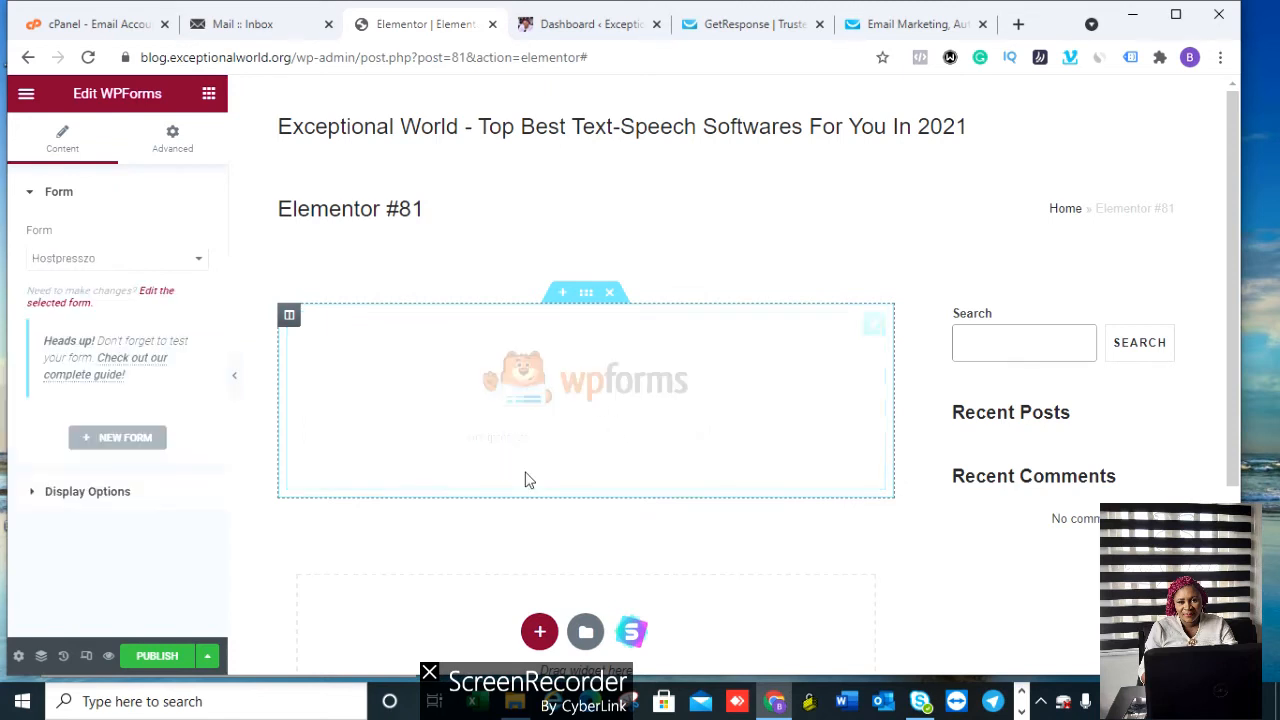
pyautogui.click(773, 214)
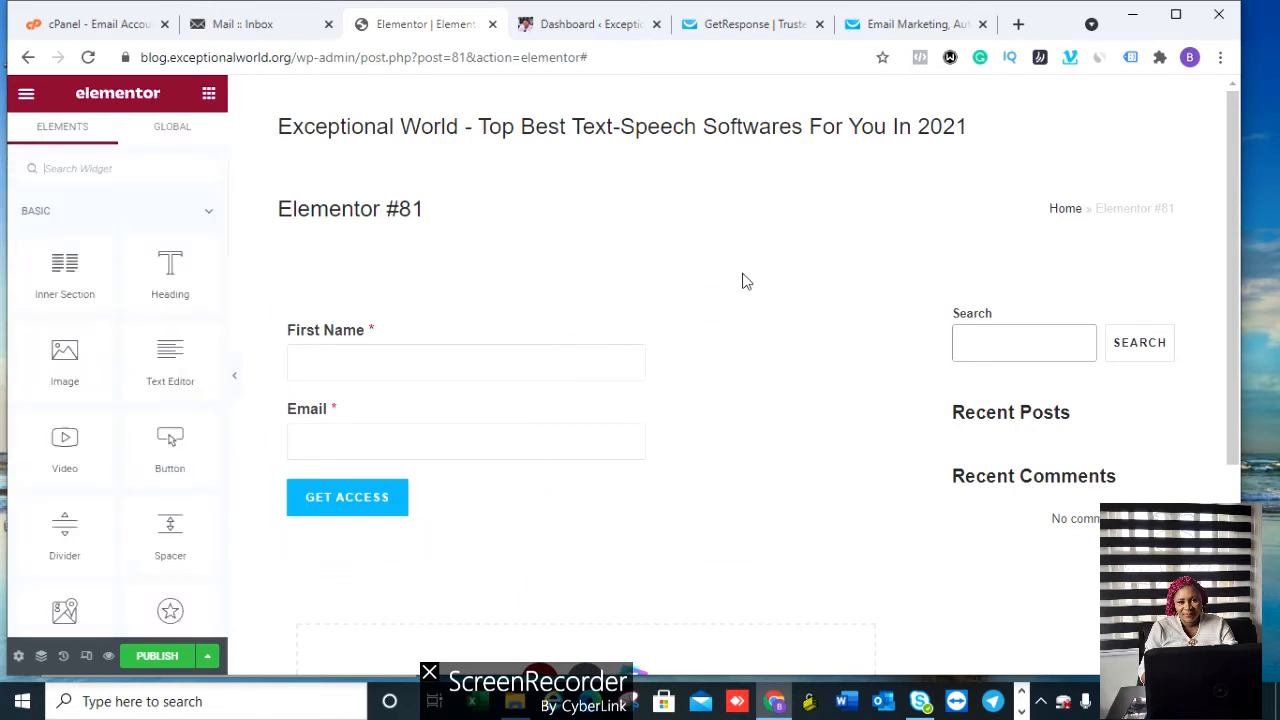
pyautogui.click(452, 395)
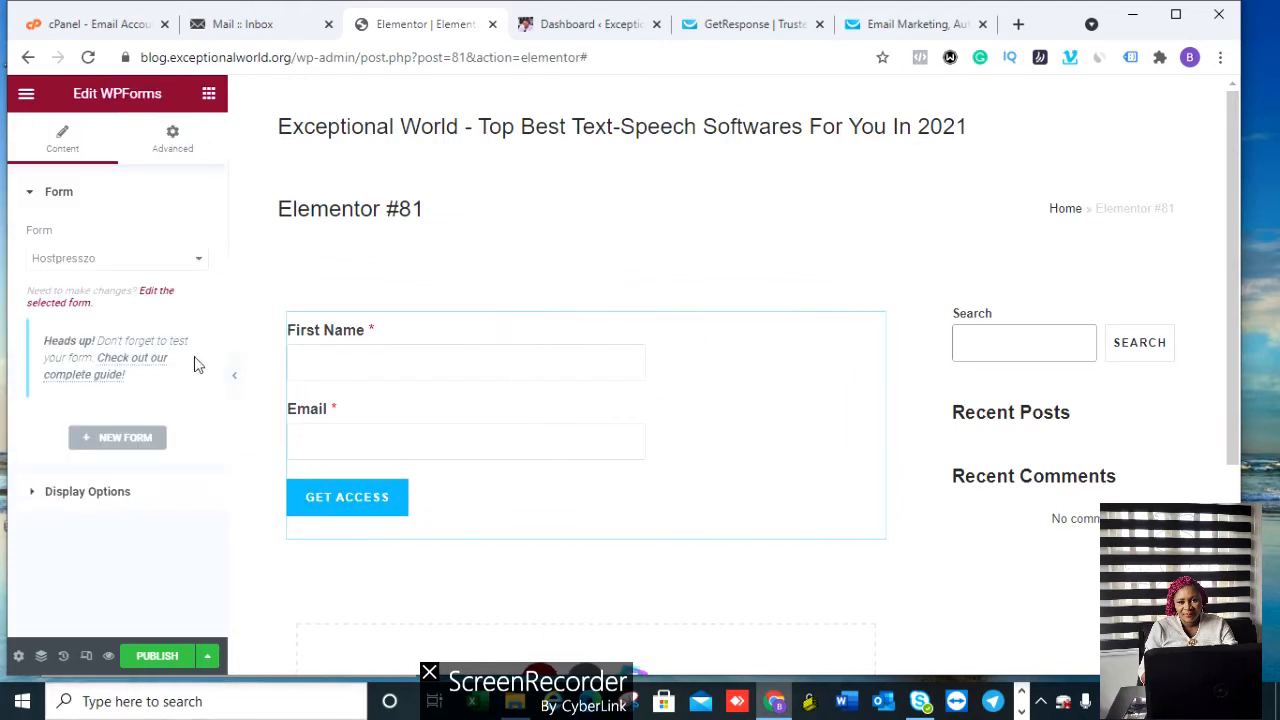
# Step: Publish Elementor #81, view it live, copy its URL, and return to the edit tab
pyautogui.click(158, 657)
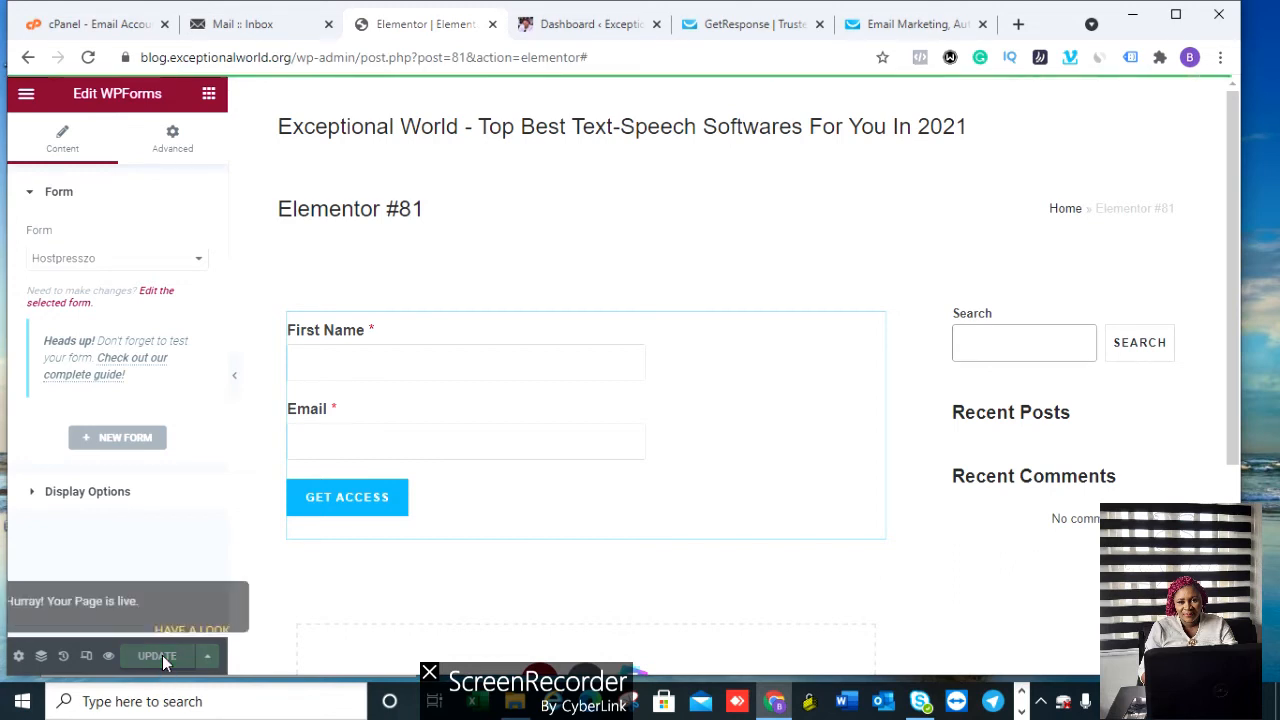
pyautogui.click(197, 604)
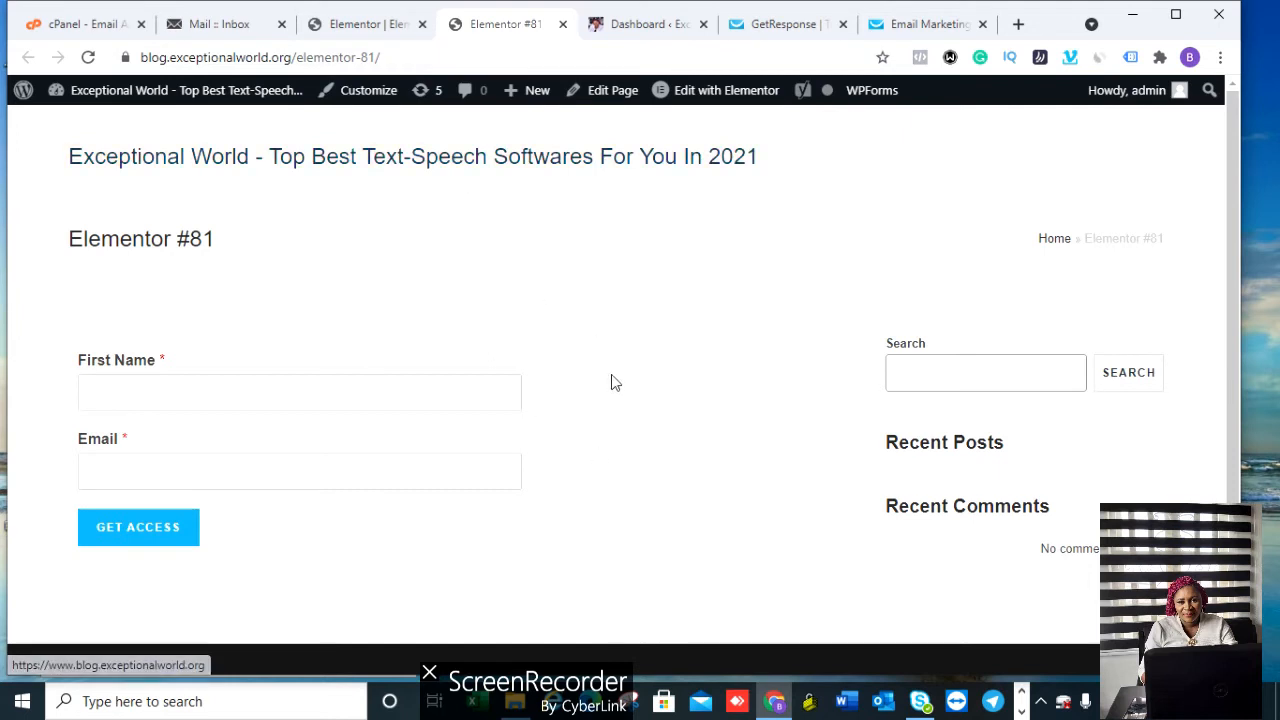
pyautogui.click(447, 57)
pyautogui.click(461, 57)
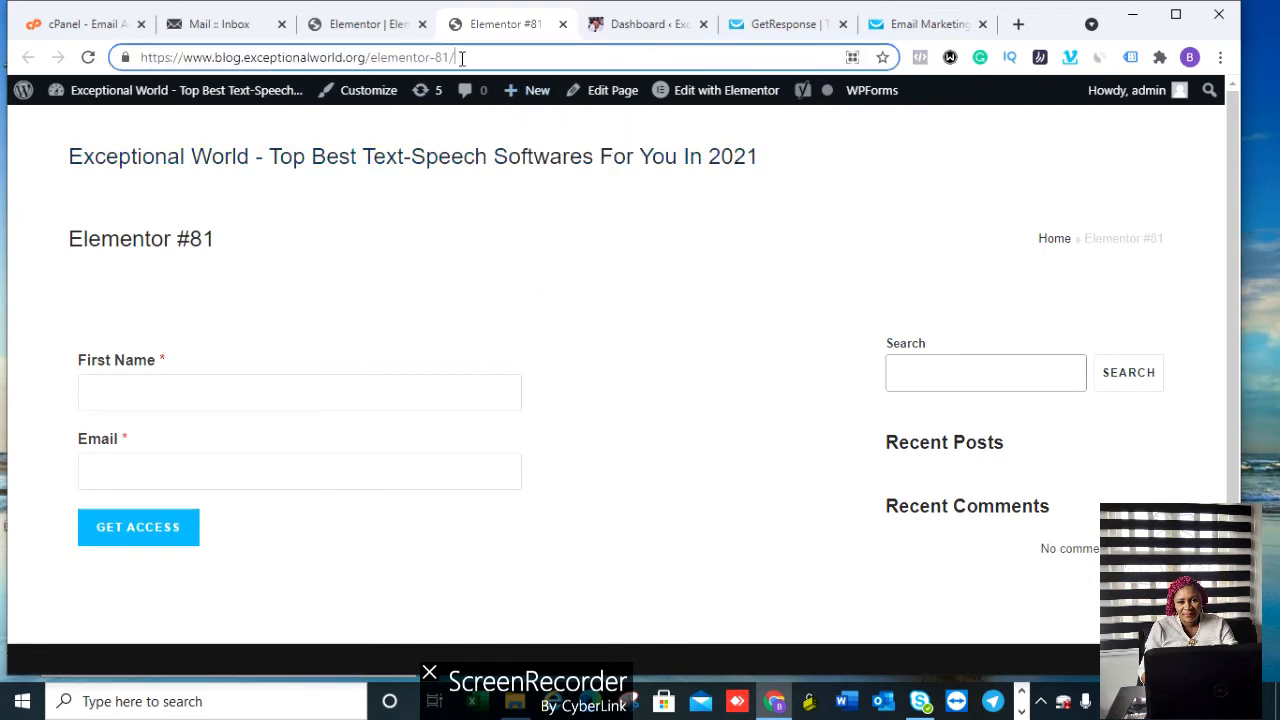
pyautogui.moveTo(436, 57); pyautogui.dragTo(145, 57)
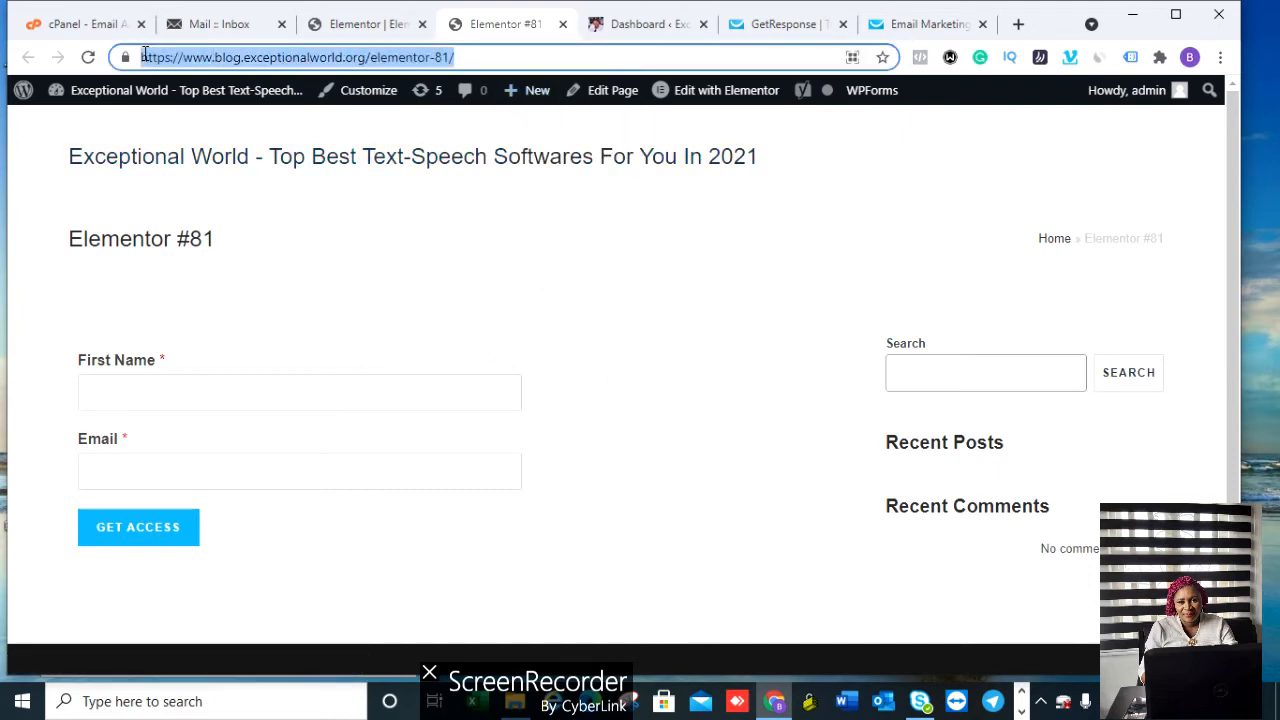
pyautogui.rightClick(240, 62)
pyautogui.click(305, 163)
pyautogui.click(367, 24)
pyautogui.click(28, 57)
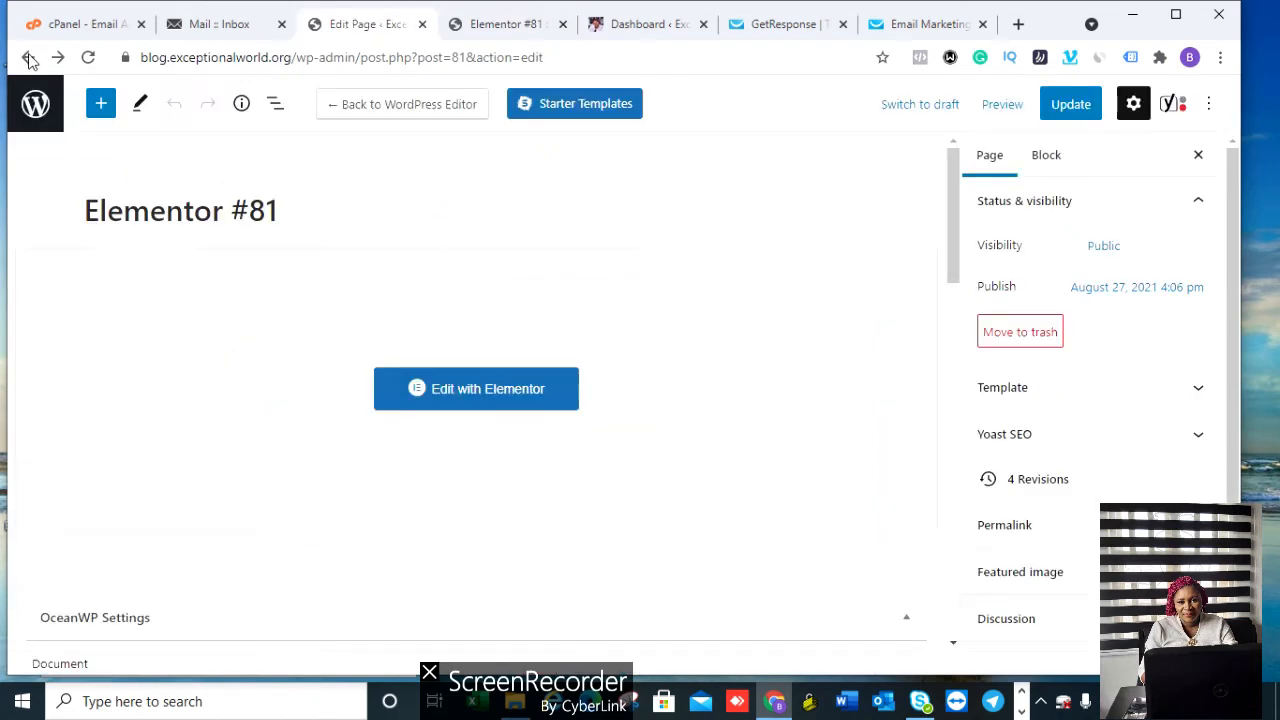
# Step: Go back to the Pages list and open Elementor #74 in the Elementor editor
pyautogui.click(28, 57)
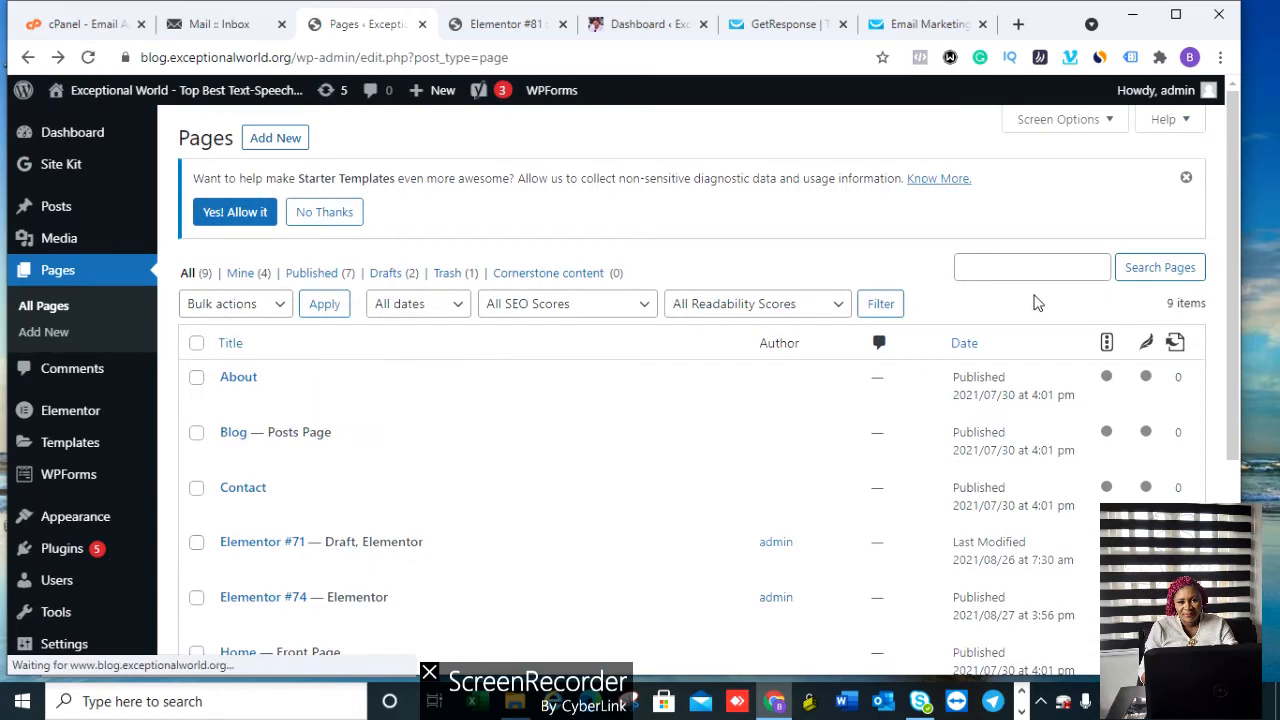
pyautogui.moveTo(1233, 186); pyautogui.dragTo(1233, 268)
pyautogui.moveTo(517, 471)
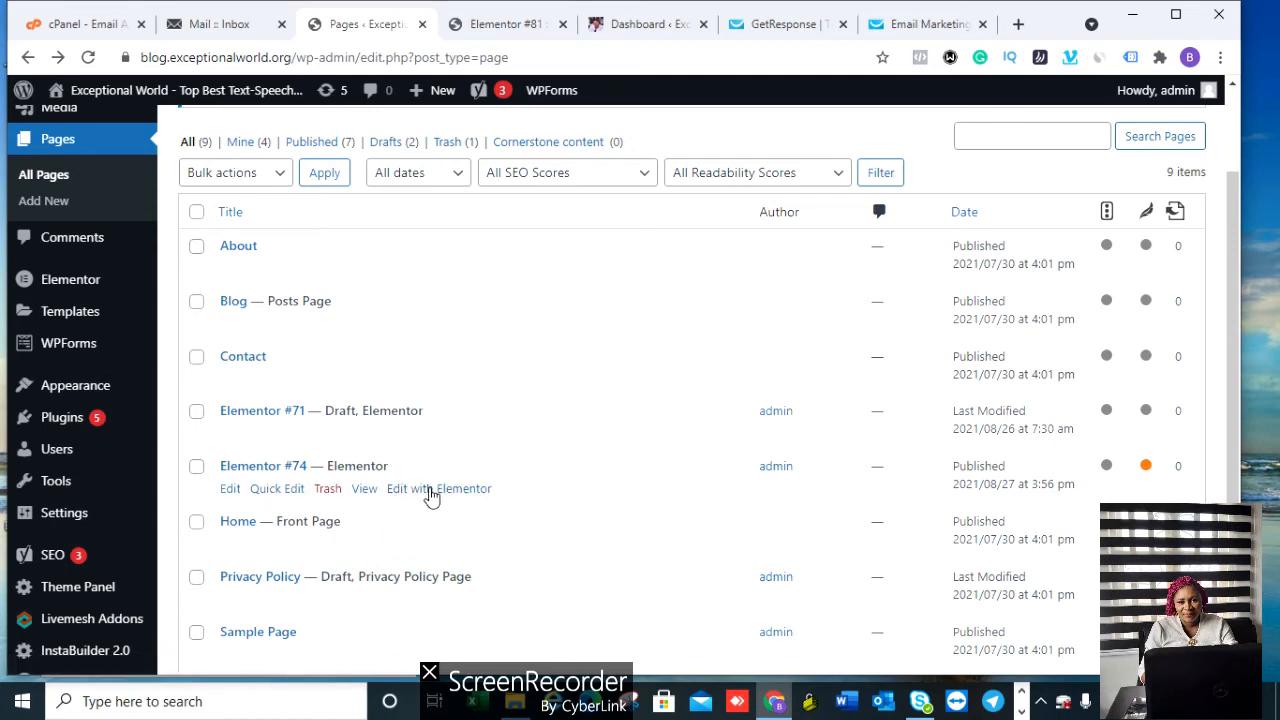
pyautogui.click(433, 490)
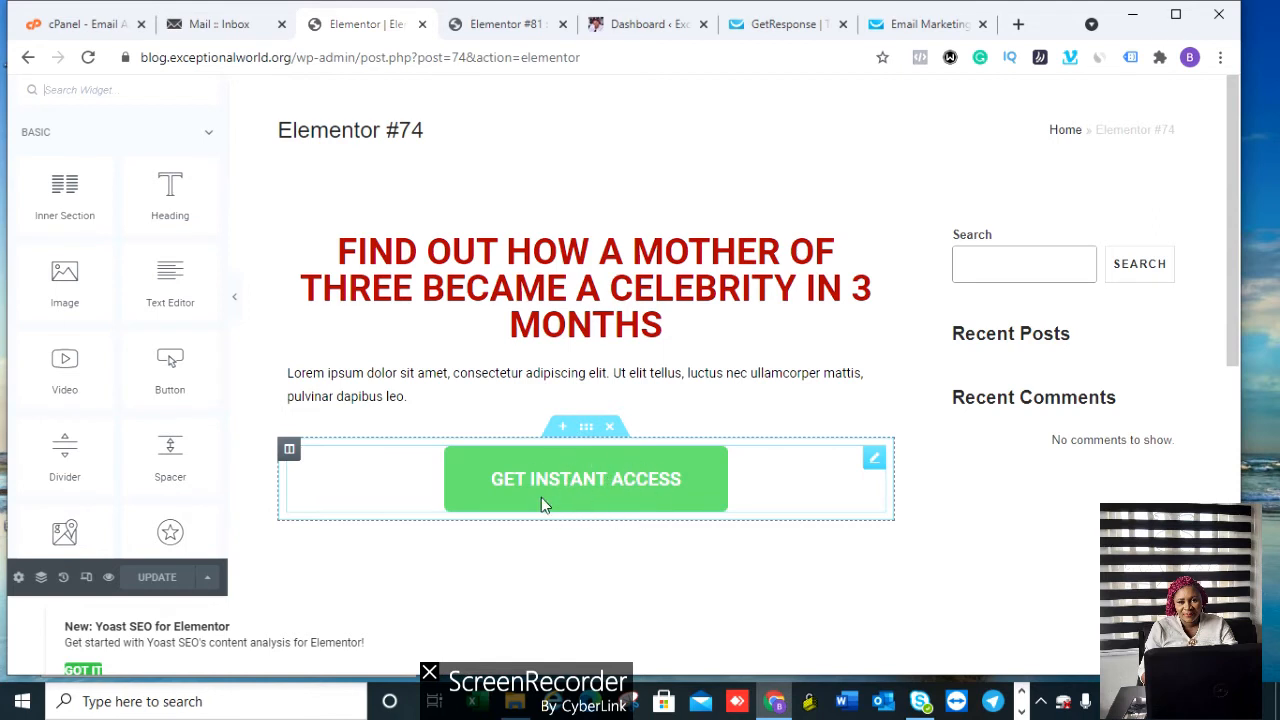
# Step: Paste the Elementor #81 address into the GET INSTANT ACCESS button's link and update the page
pyautogui.click(594, 474)
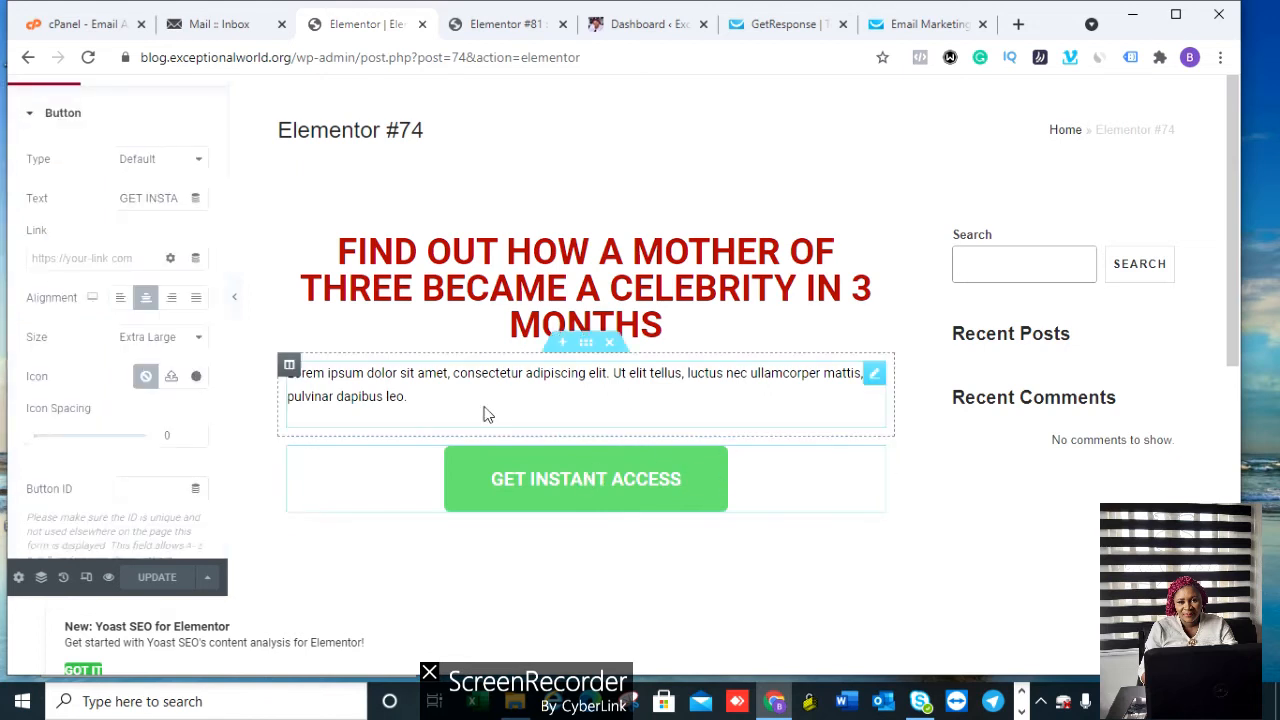
pyautogui.click(64, 261)
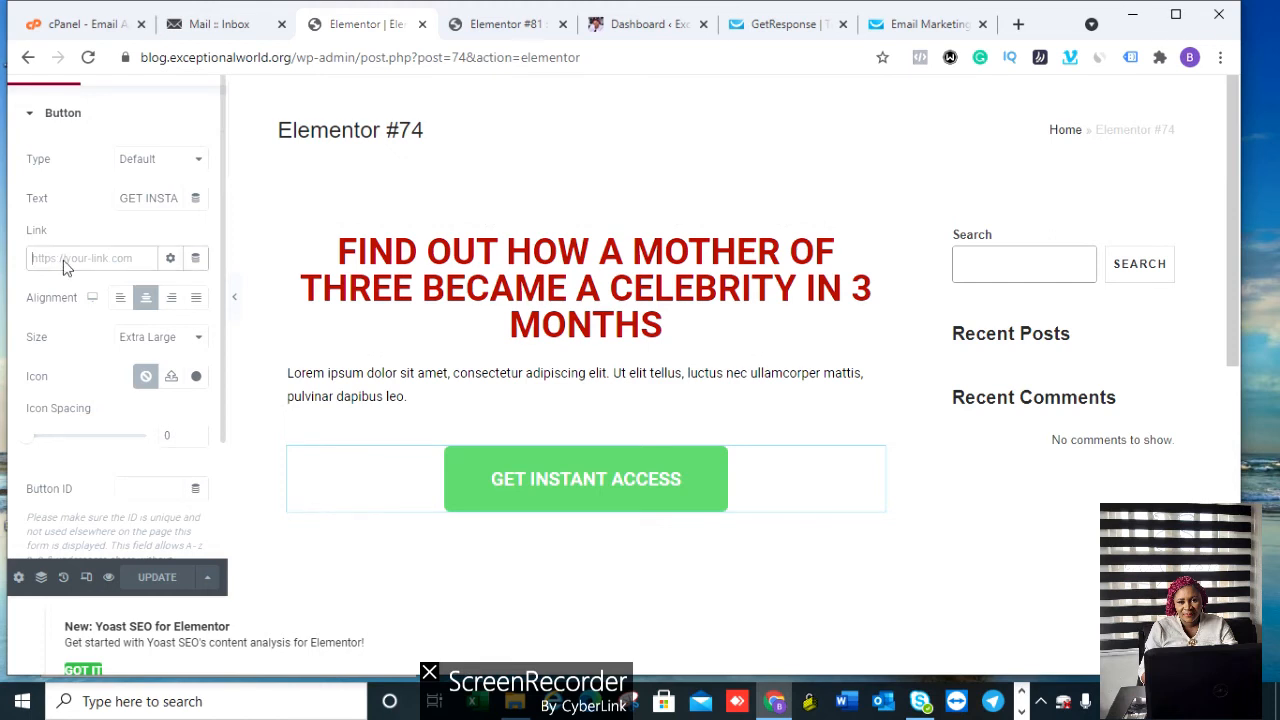
pyautogui.rightClick(64, 262)
pyautogui.click(112, 404)
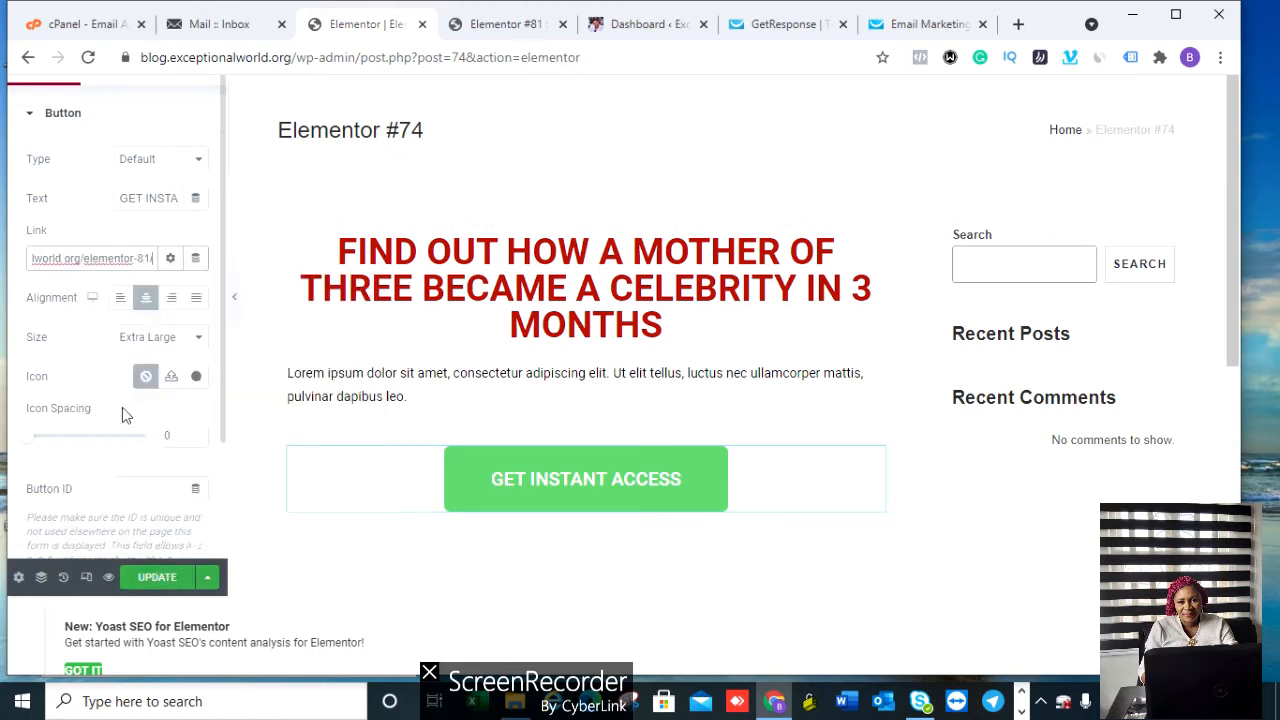
pyautogui.click(172, 578)
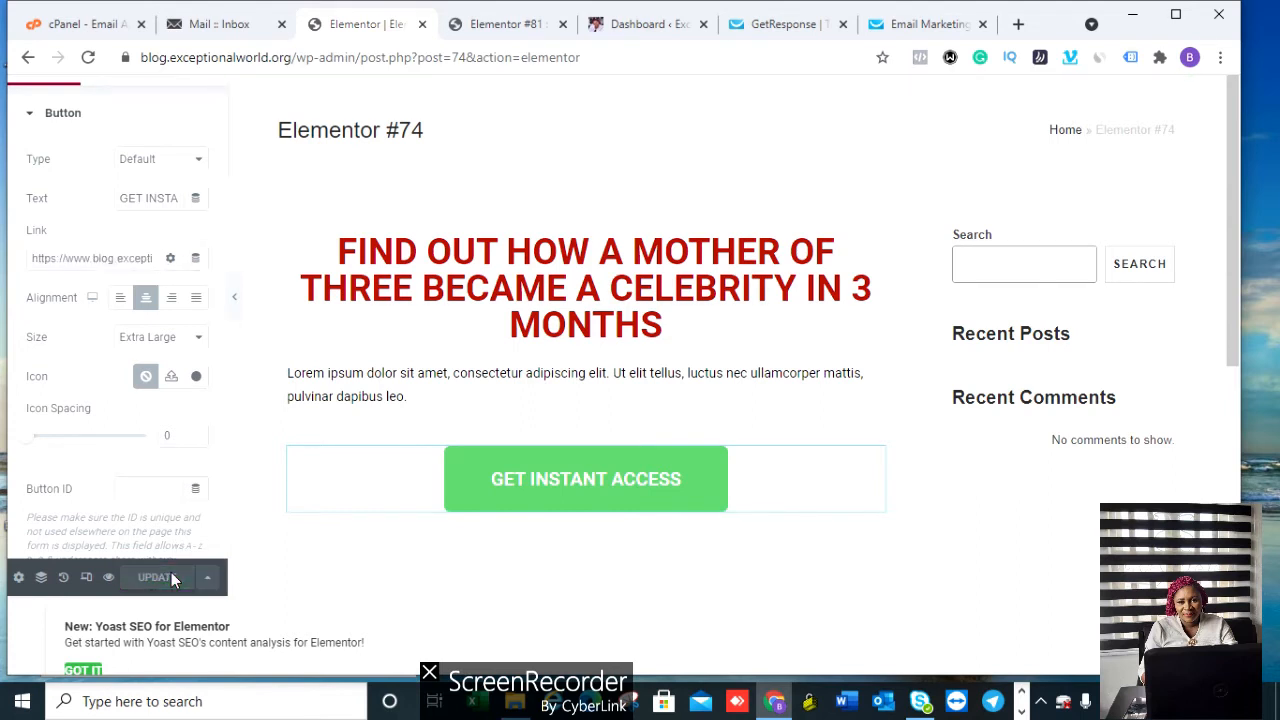
pyautogui.click(110, 580)
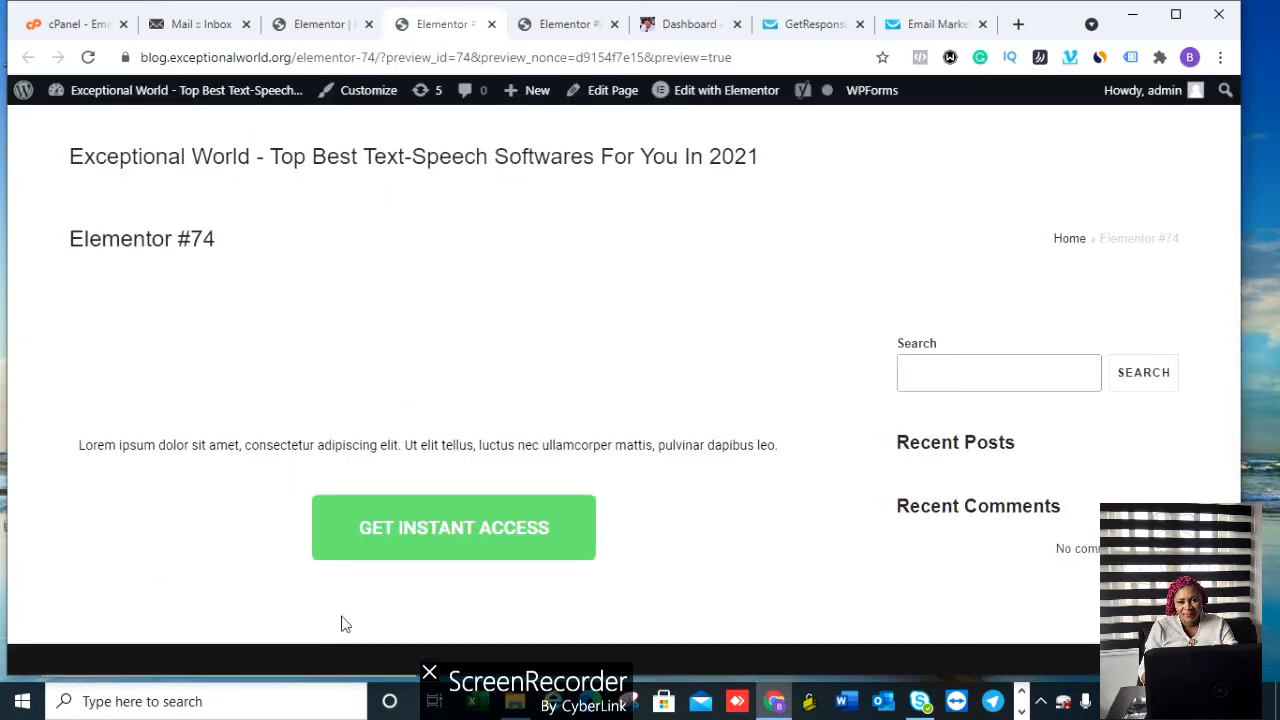
pyautogui.click(448, 537)
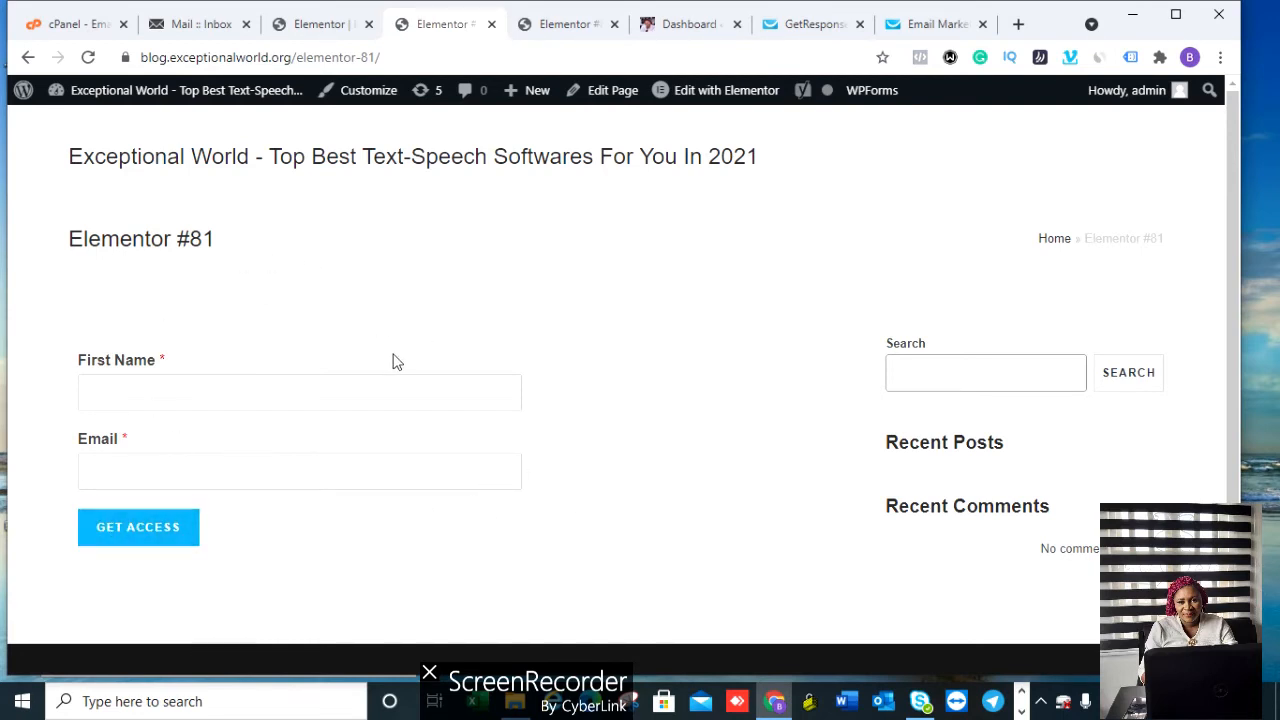
pyautogui.click(138, 538)
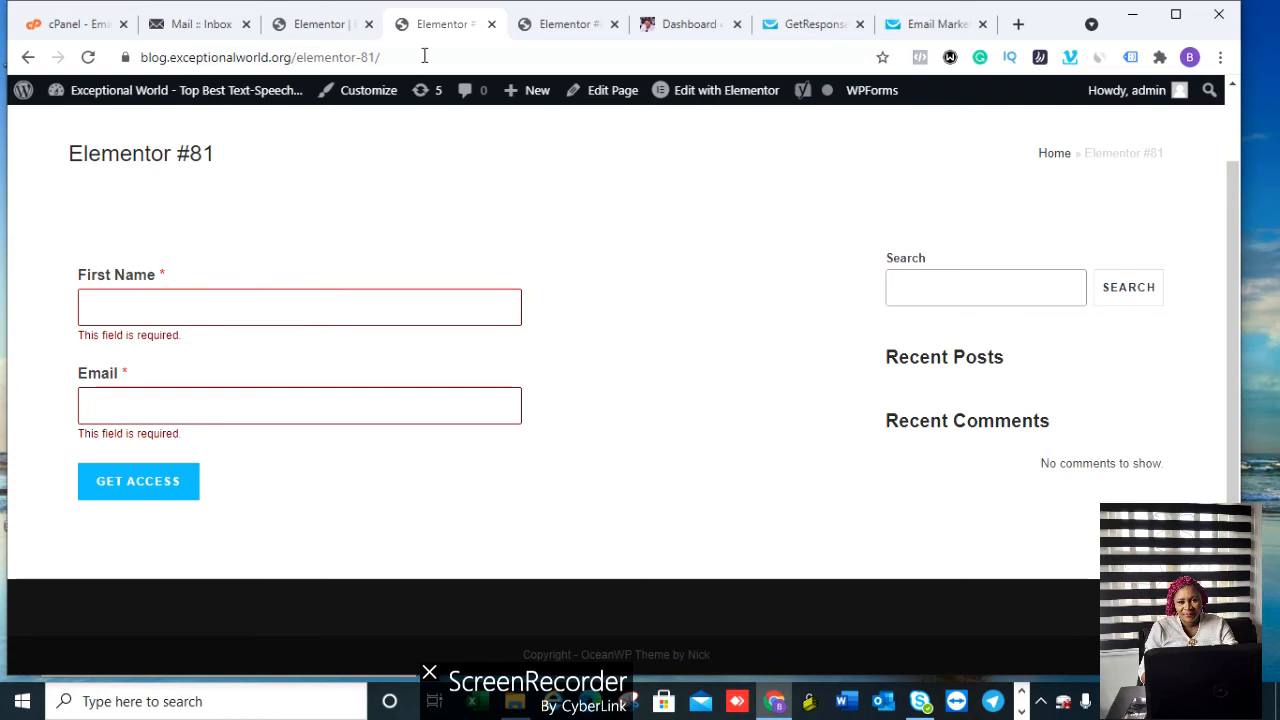
pyautogui.click(318, 30)
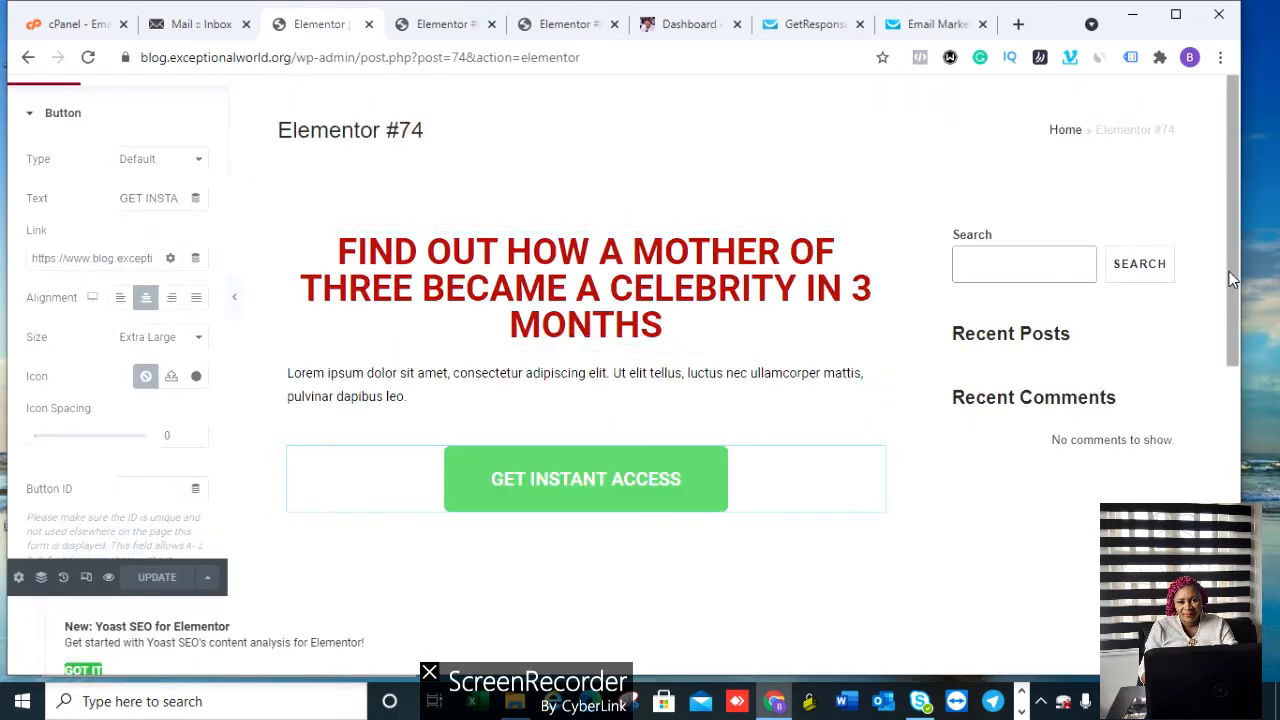
# Step: Return to the Pages list, add a new page, and launch Elementor on it
pyautogui.click(27, 60)
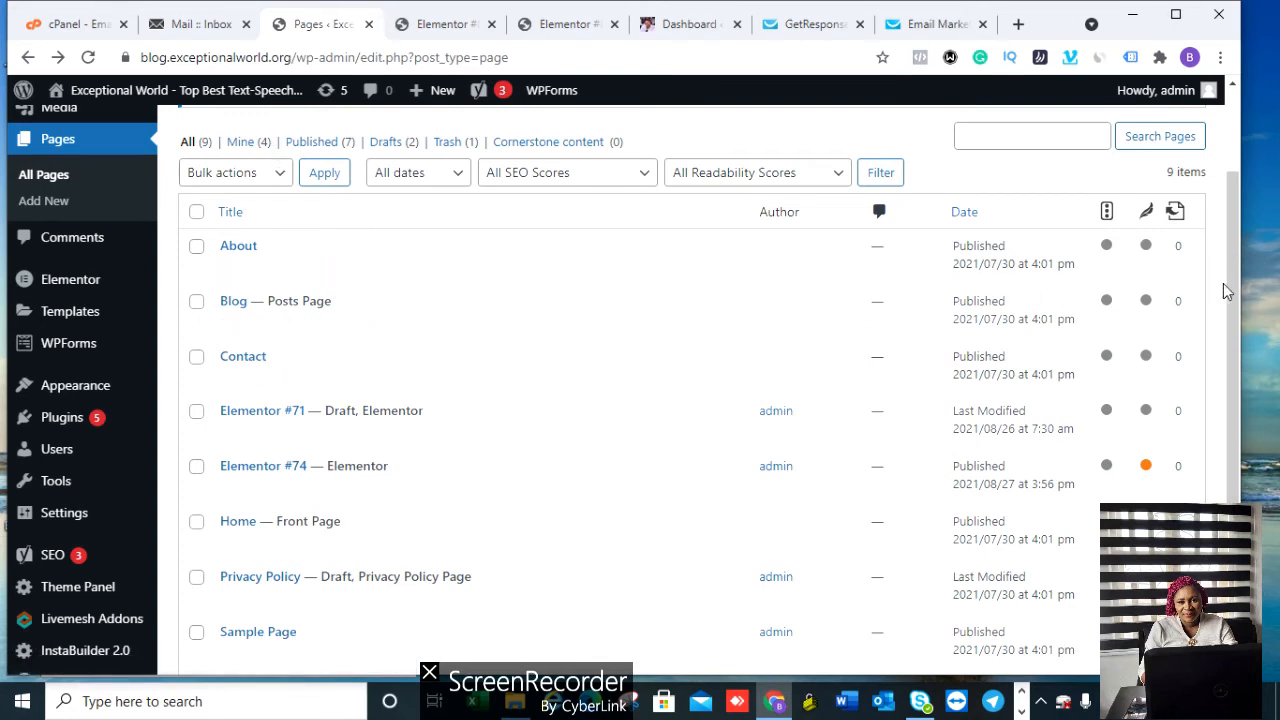
pyautogui.moveTo(1232, 292); pyautogui.dragTo(1246, 226)
pyautogui.scroll(1, 1245, 218)
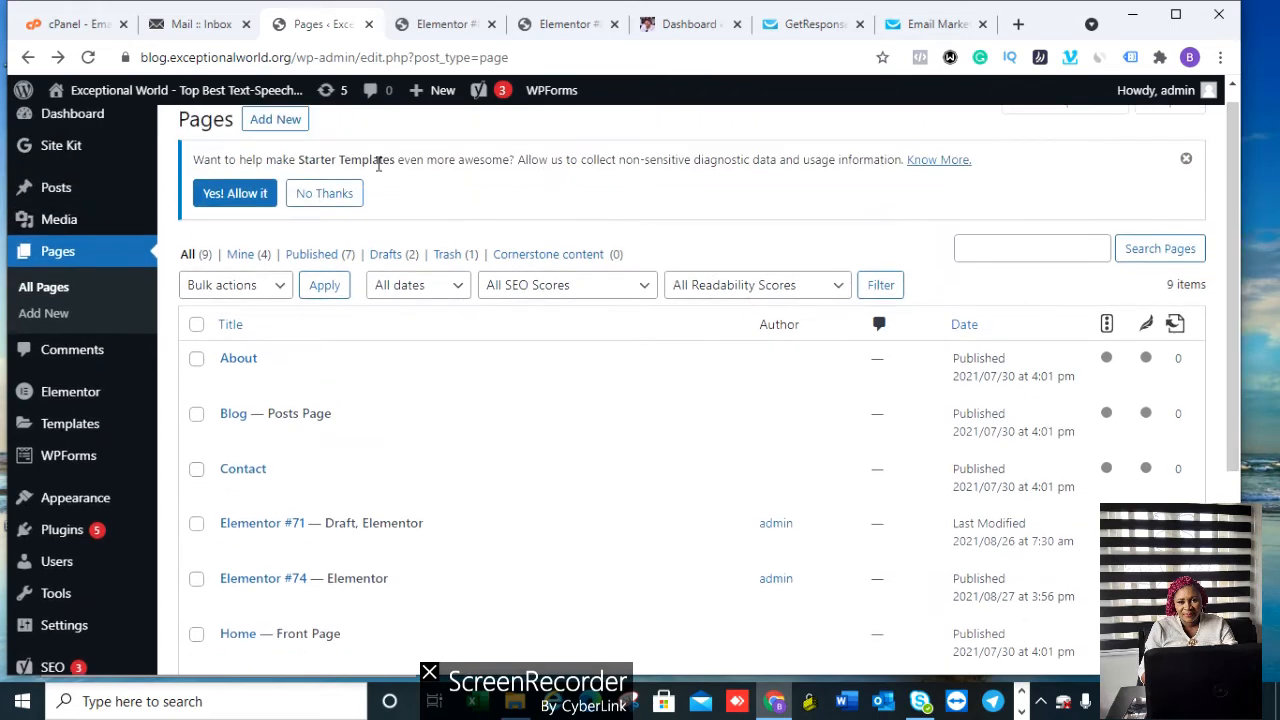
pyautogui.click(280, 121)
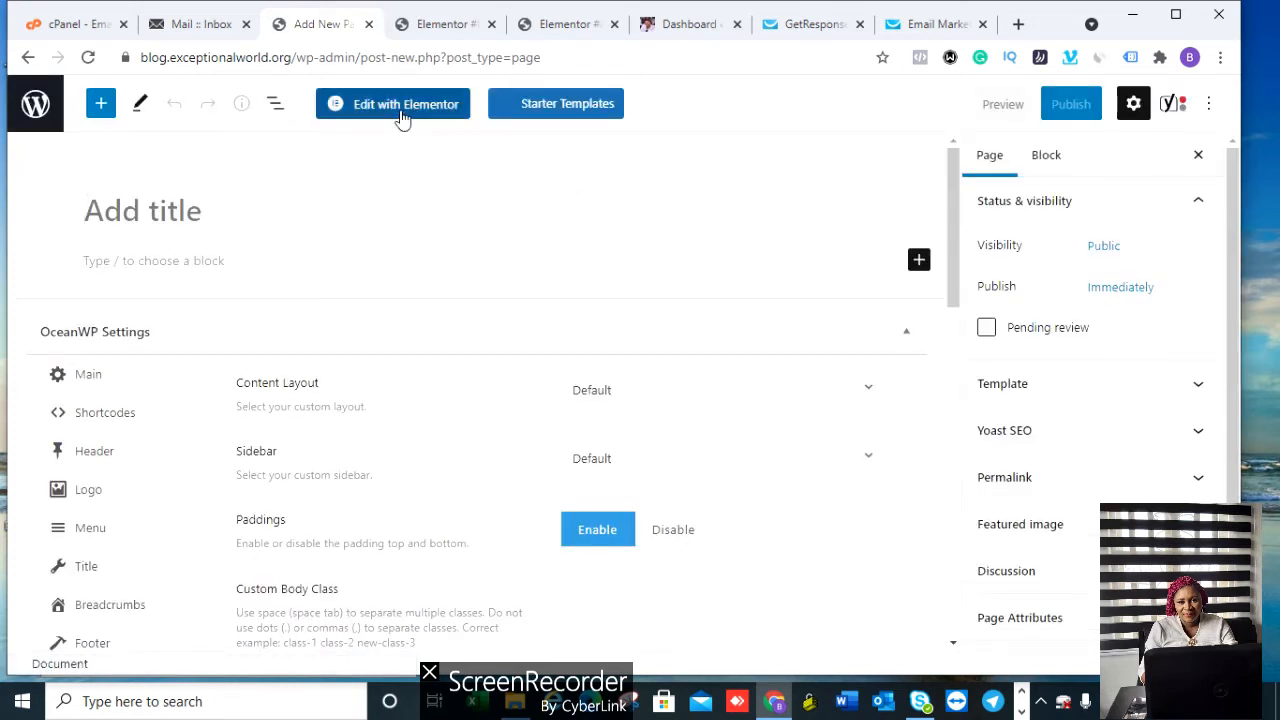
pyautogui.click(402, 112)
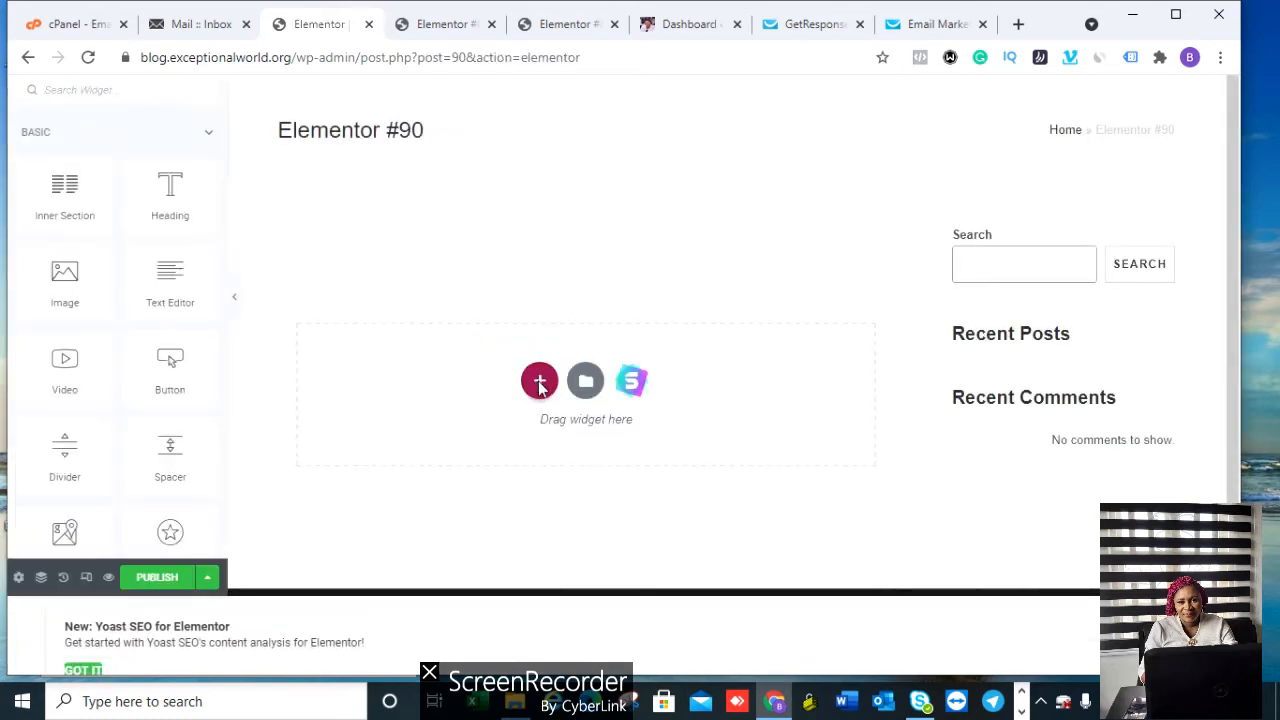
# Step: Add a single-column section with a Heading widget reading 'Thank You For Your Submission'
pyautogui.click(539, 382)
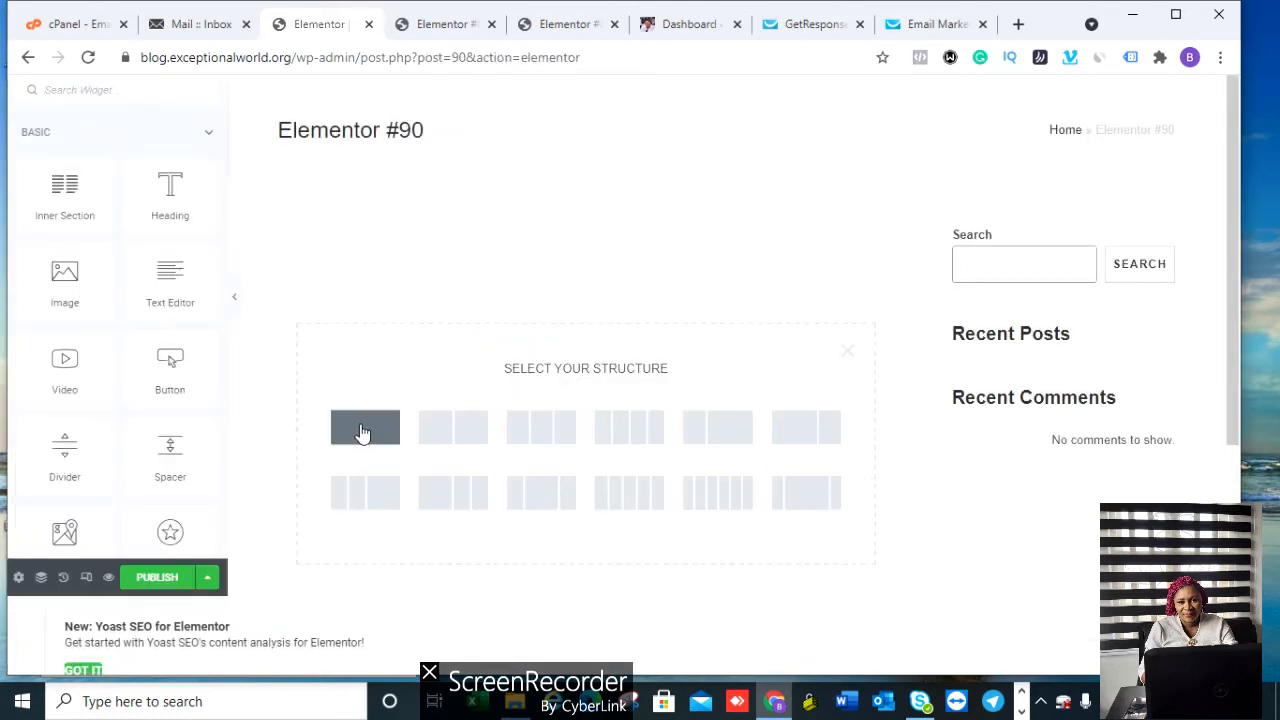
pyautogui.click(363, 432)
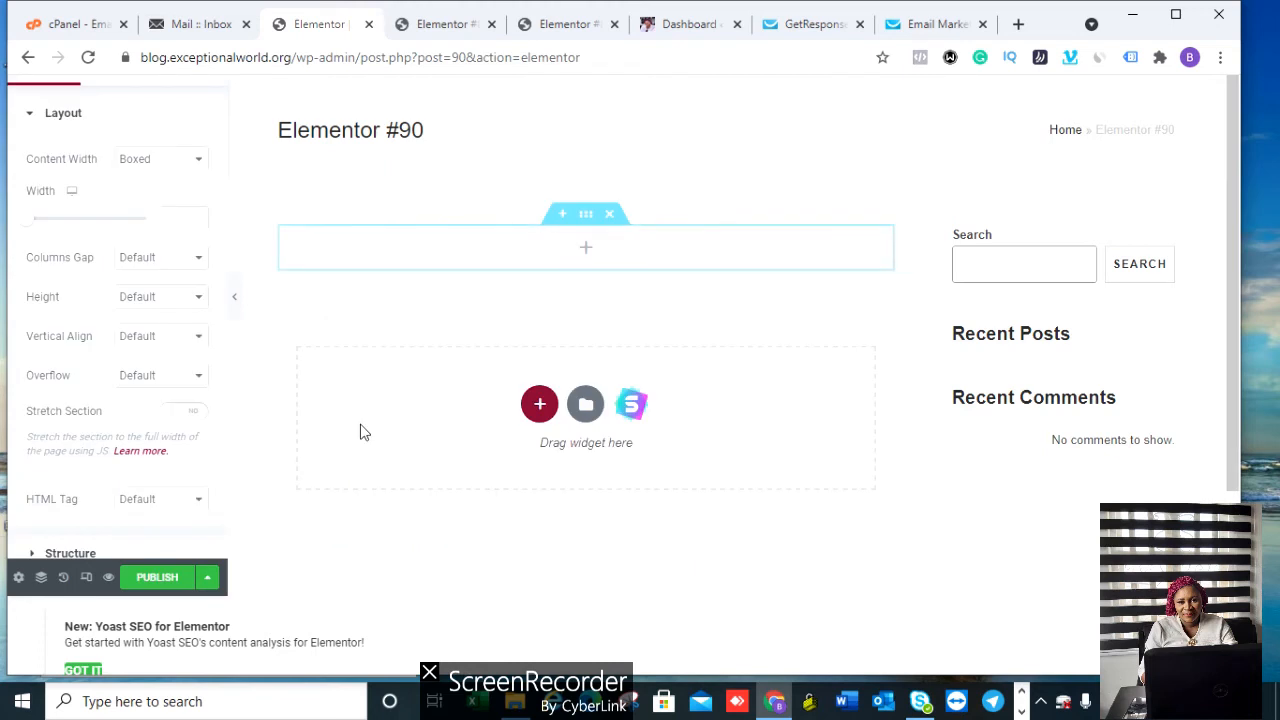
pyautogui.click(583, 250)
pyautogui.moveTo(170, 190); pyautogui.dragTo(600, 243)
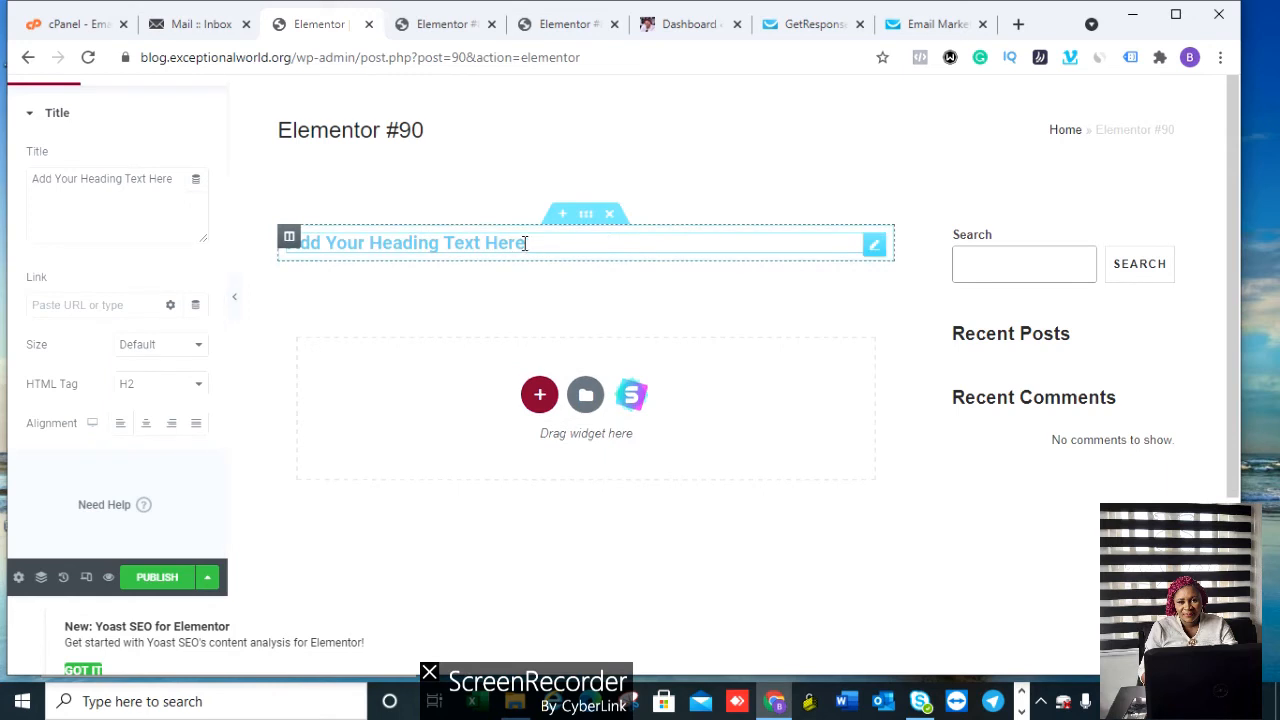
pyautogui.click(174, 182)
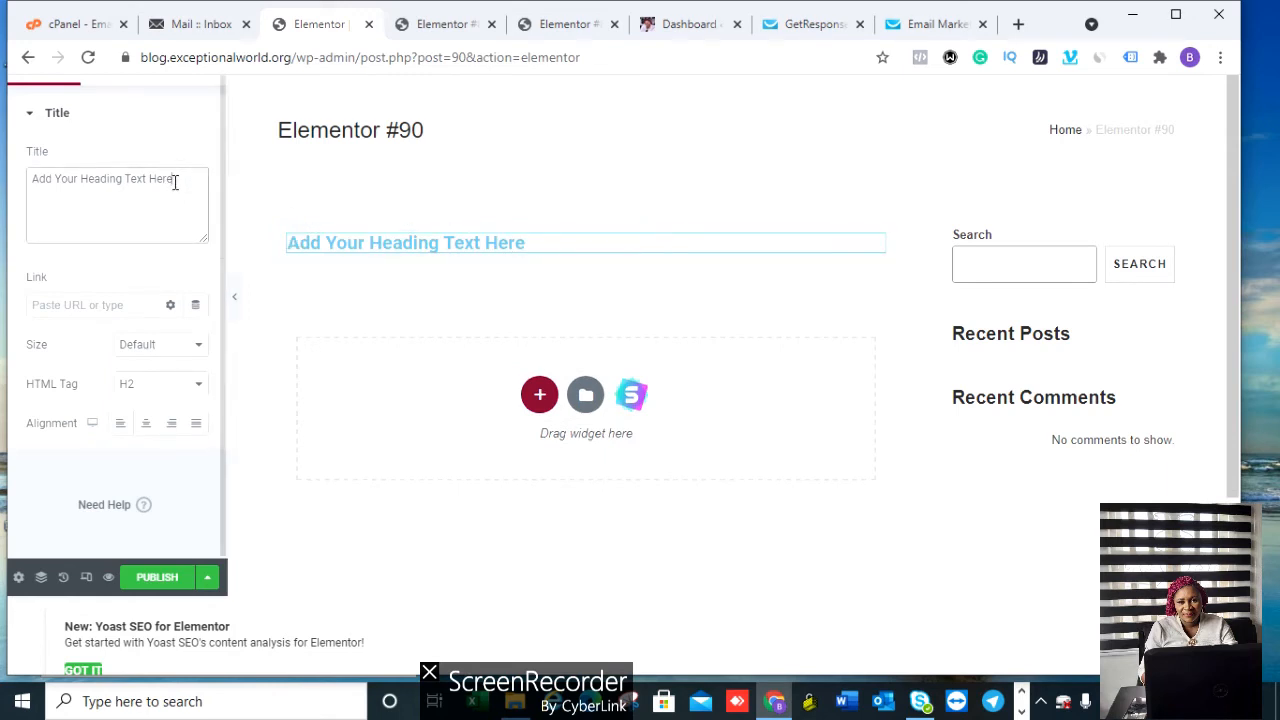
pyautogui.press('BackSpace')
pyautogui.press('BackSpace')
pyautogui.press('BackSpace')
pyautogui.press('BackSpace')
pyautogui.press('BackSpace')
pyautogui.press('BackSpace')
pyautogui.press('BackSpace')
pyautogui.press('BackSpace')
pyautogui.press('BackSpace')
pyautogui.press('BackSpace')
pyautogui.press('BackSpace')
pyautogui.press('BackSpace')
pyautogui.press('BackSpace')
pyautogui.press('BackSpace')
pyautogui.press('BackSpace')
pyautogui.press('BackSpace')
pyautogui.press('BackSpace')
pyautogui.press('BackSpace')
pyautogui.press('BackSpace')
pyautogui.press('BackSpace')
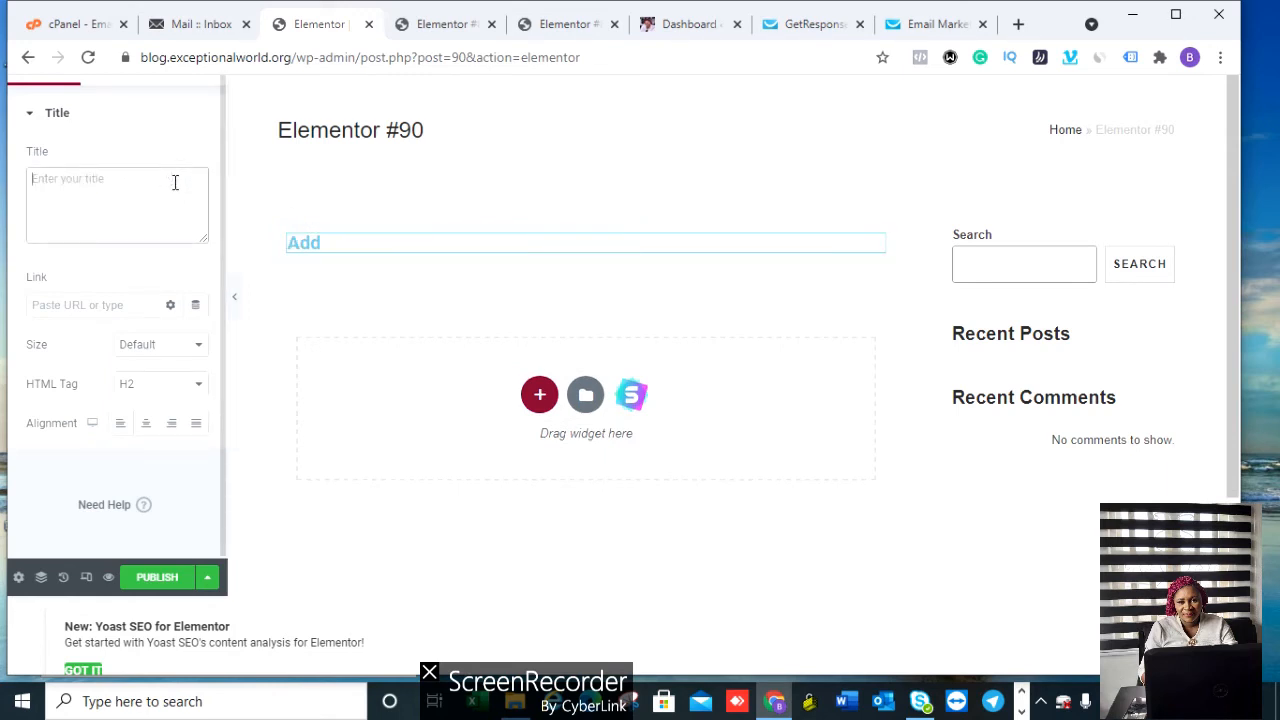
pyautogui.write('Thank You For Your Submission')
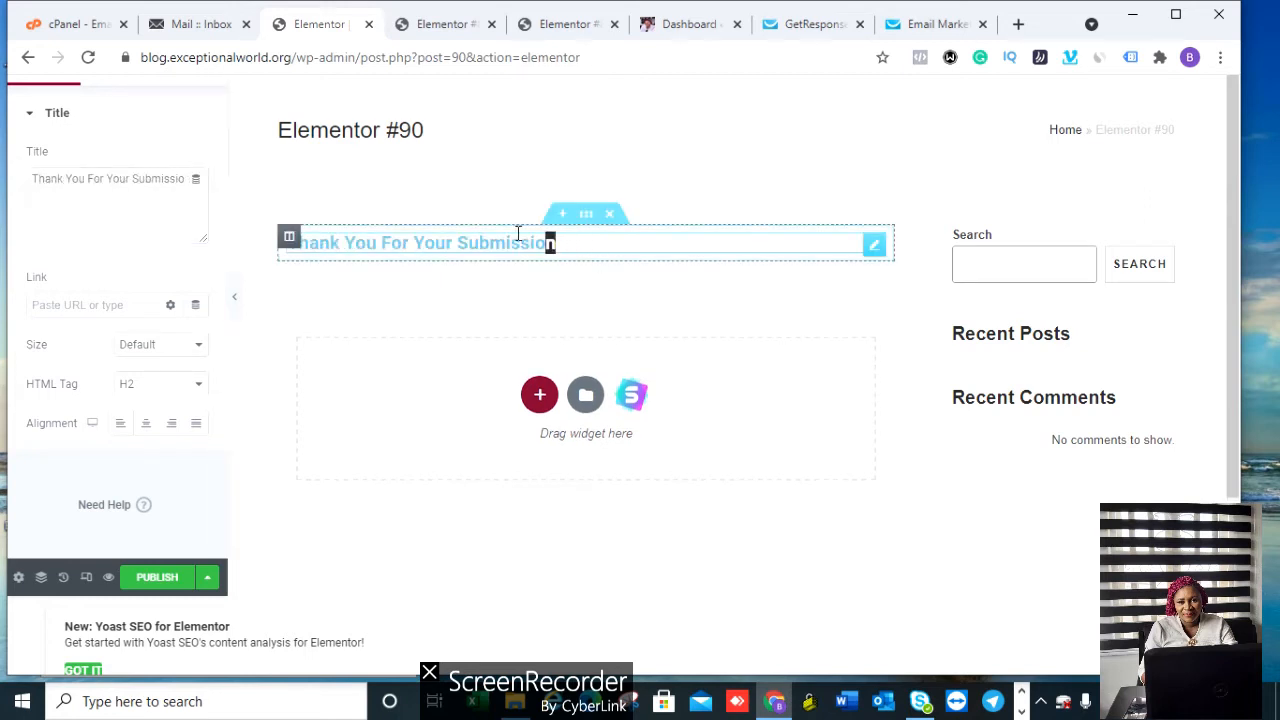
pyautogui.moveTo(553, 242); pyautogui.dragTo(285, 242)
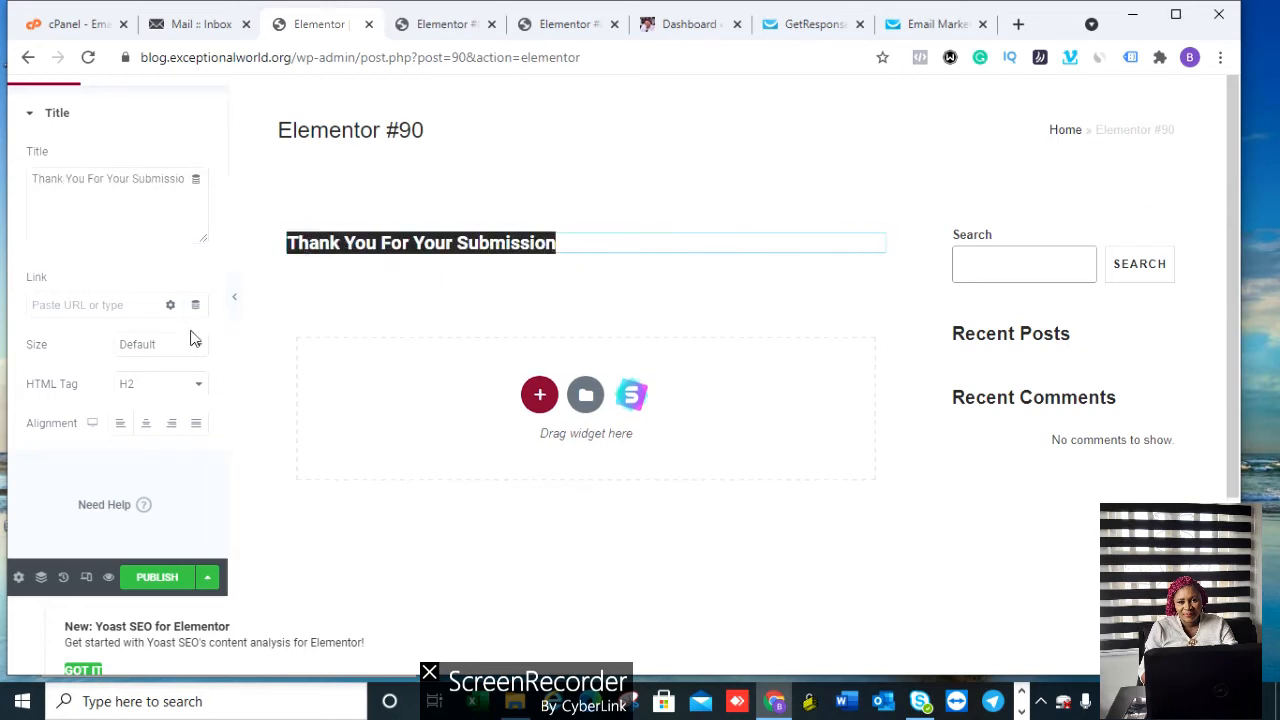
# Step: Centre the heading and set its size to XL
pyautogui.click(147, 426)
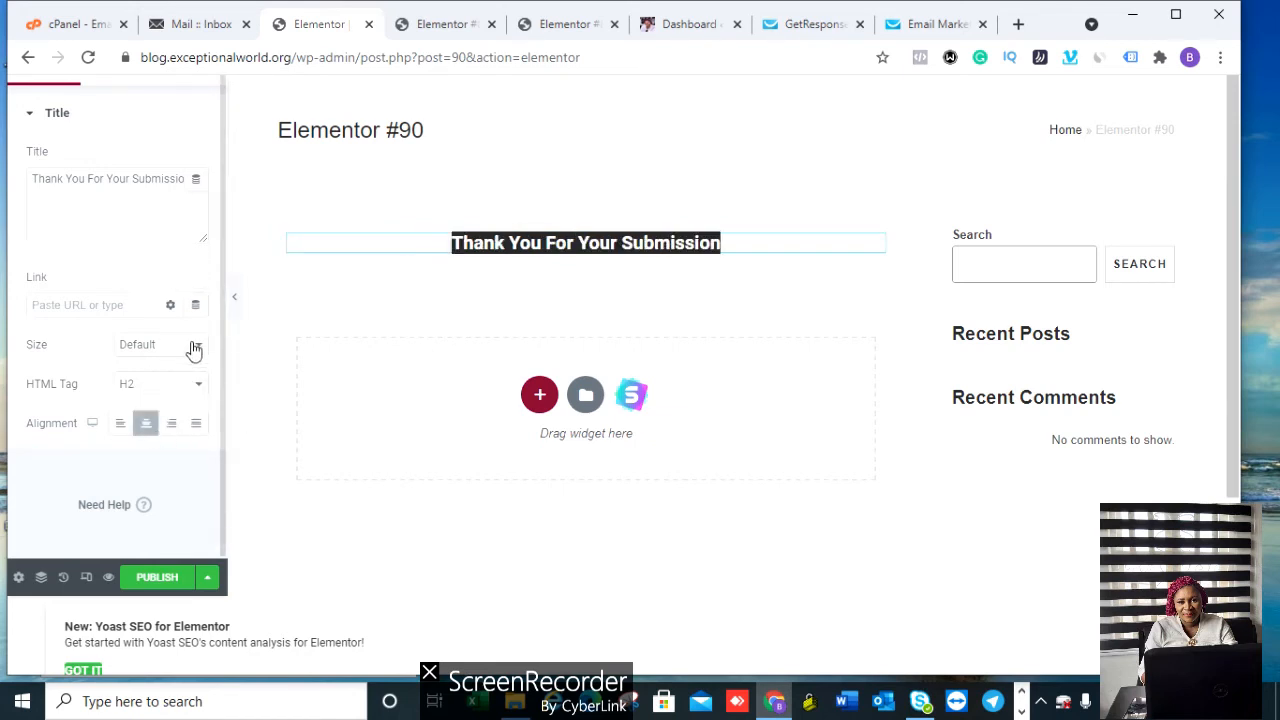
pyautogui.click(190, 346)
pyautogui.click(138, 422)
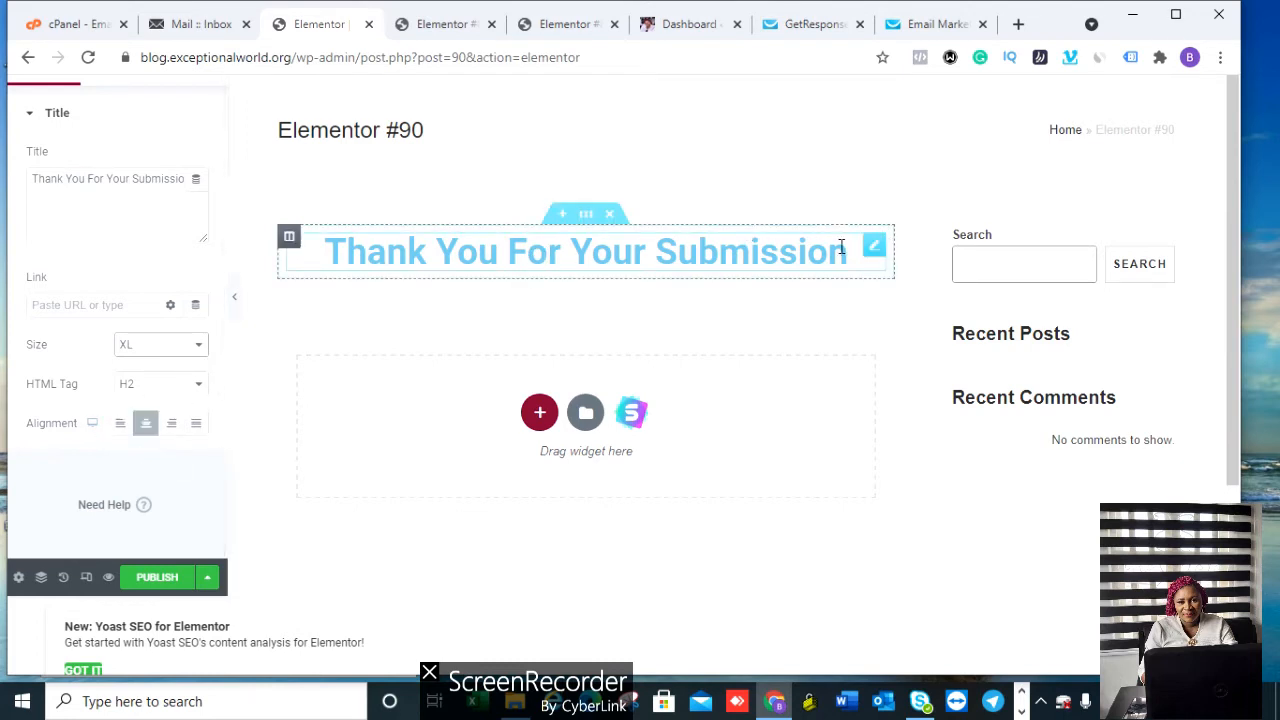
pyautogui.moveTo(846, 247); pyautogui.dragTo(321, 286)
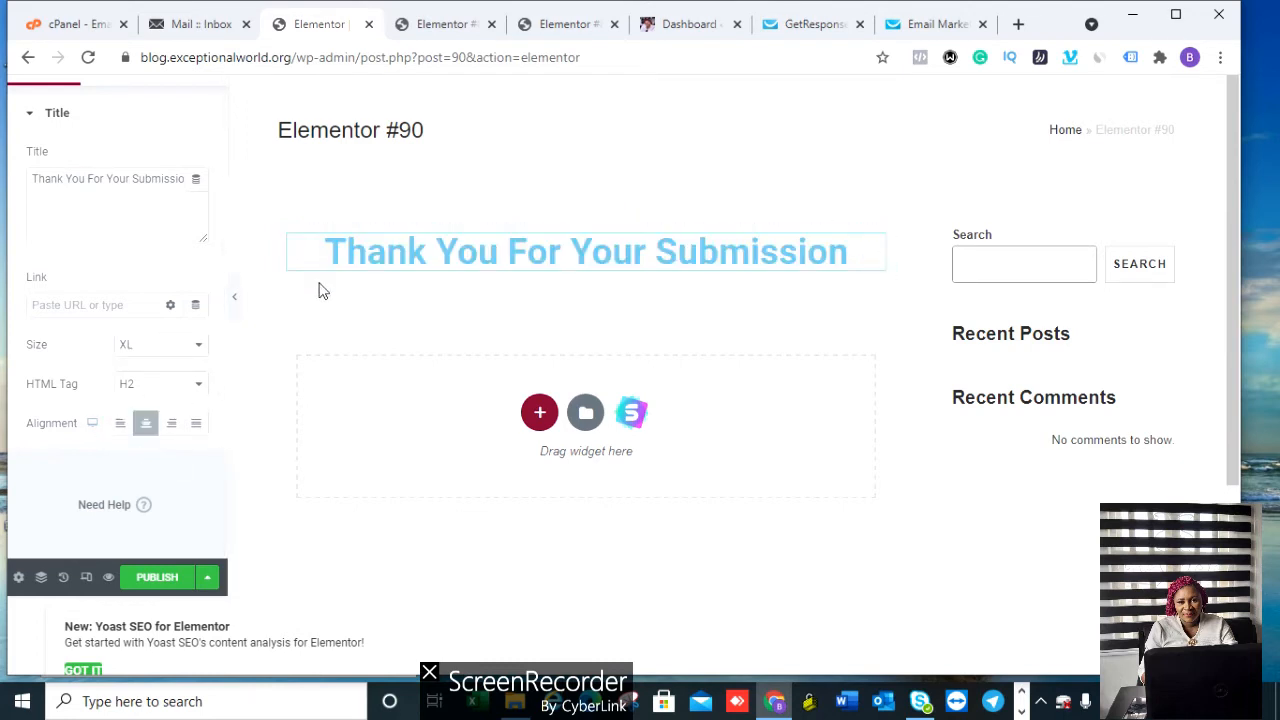
# Step: Colour the heading text dark navy blue (#171BAB)
pyautogui.click(74, 82)
pyautogui.click(117, 148)
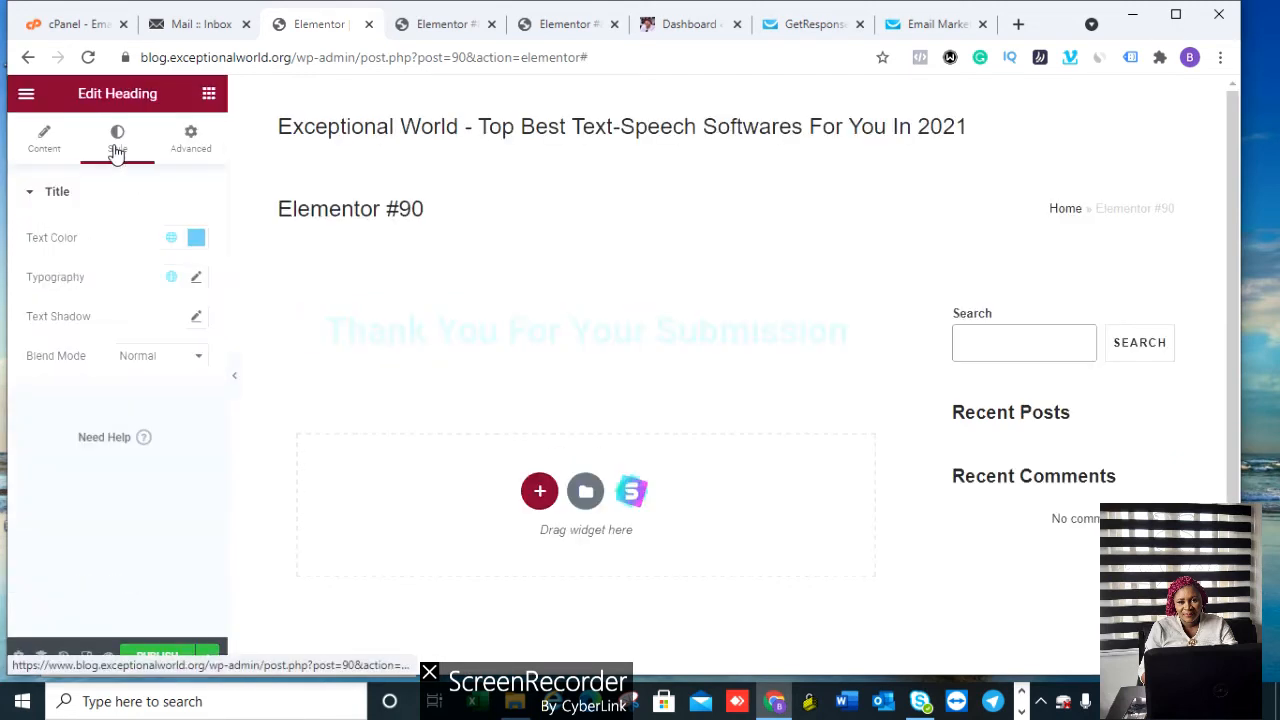
pyautogui.click(196, 237)
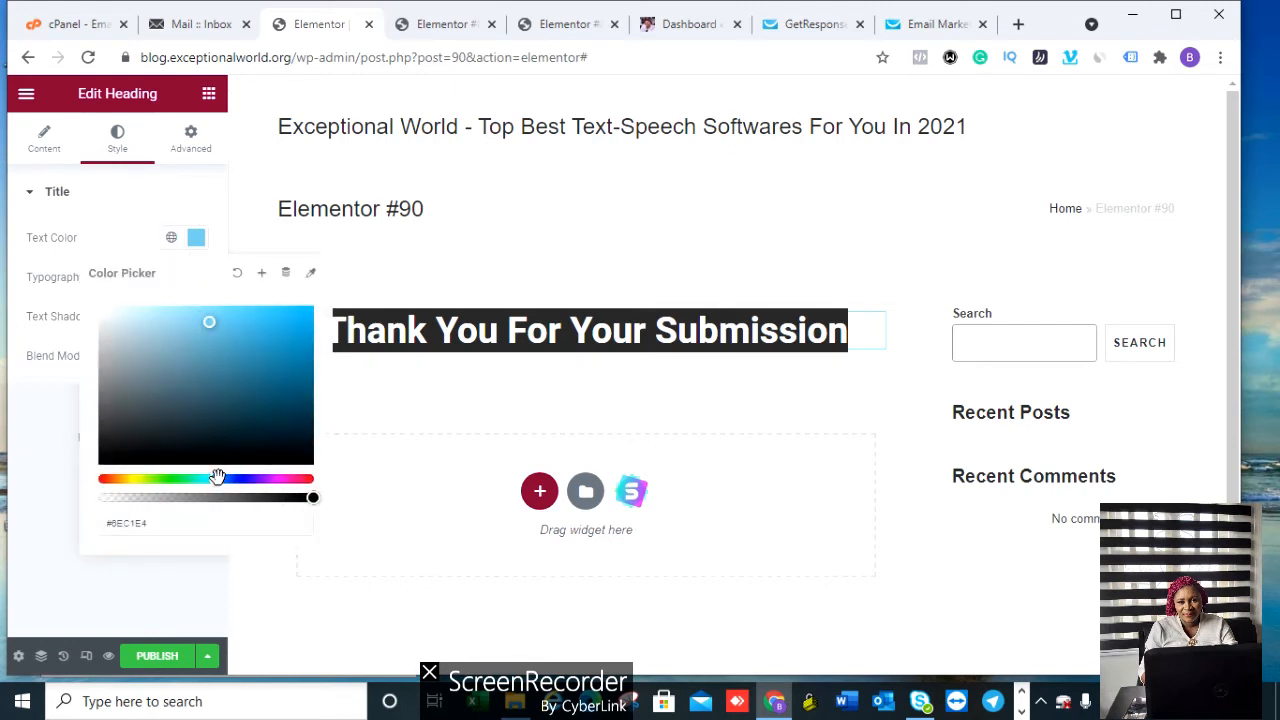
pyautogui.moveTo(218, 480); pyautogui.dragTo(240, 480)
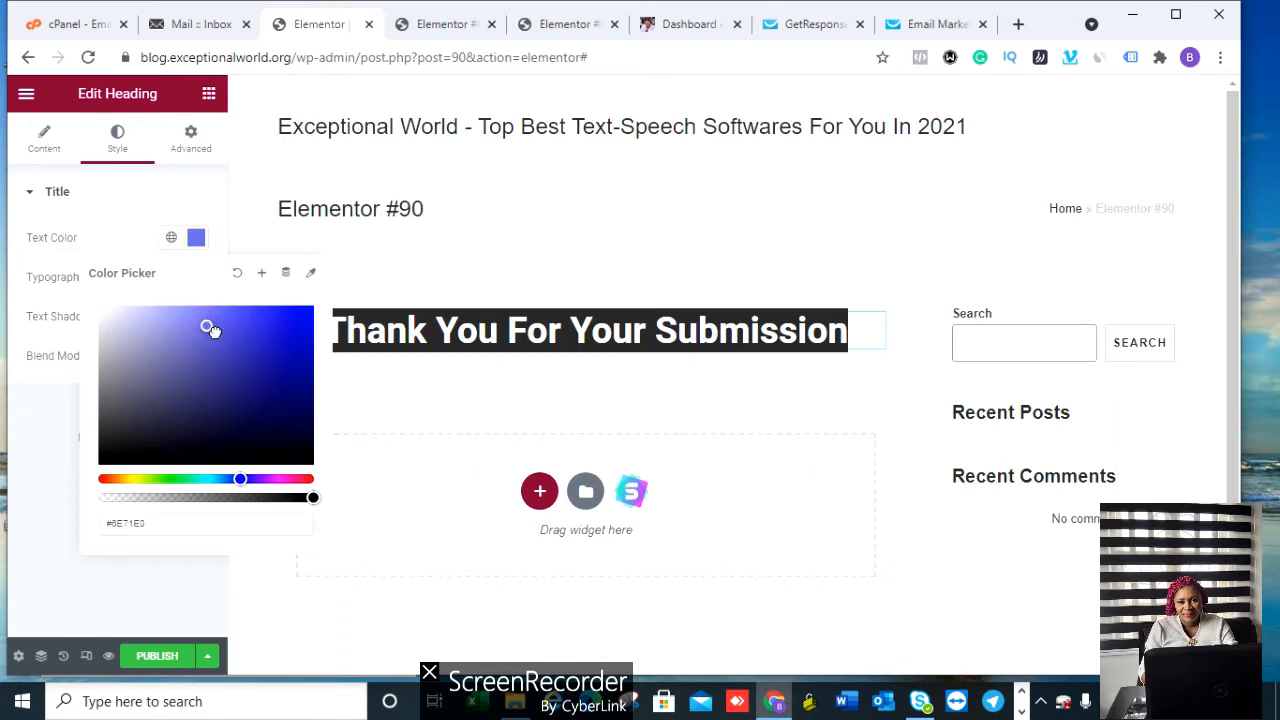
pyautogui.moveTo(209, 327); pyautogui.dragTo(262, 390)
pyautogui.click(589, 263)
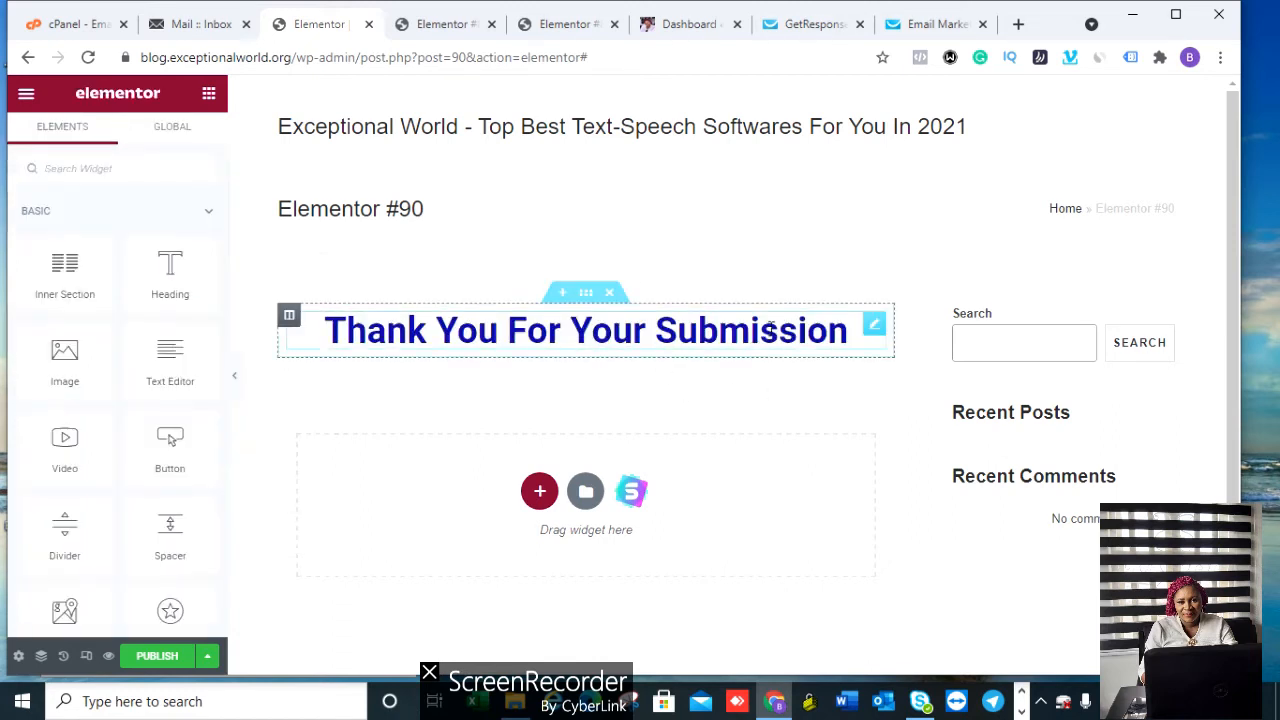
# Step: Add a one-column section below the heading and drop a Text Editor widget into it
pyautogui.click(539, 490)
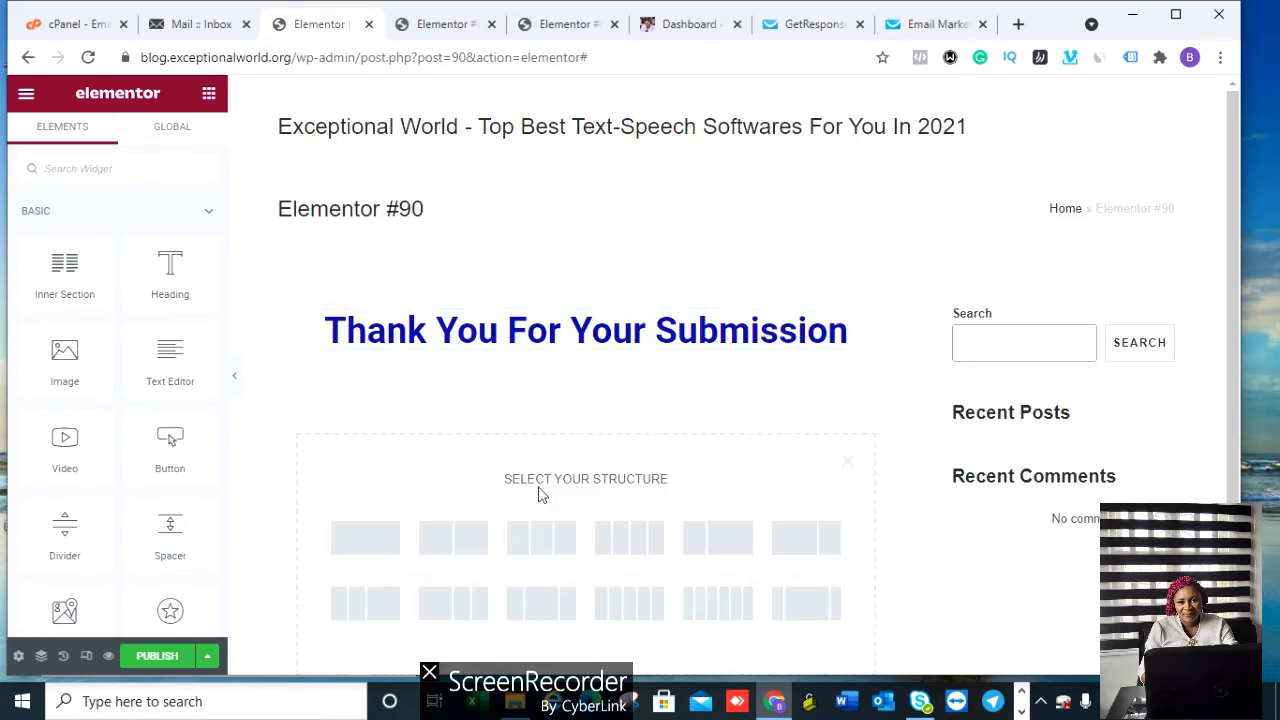
pyautogui.click(350, 546)
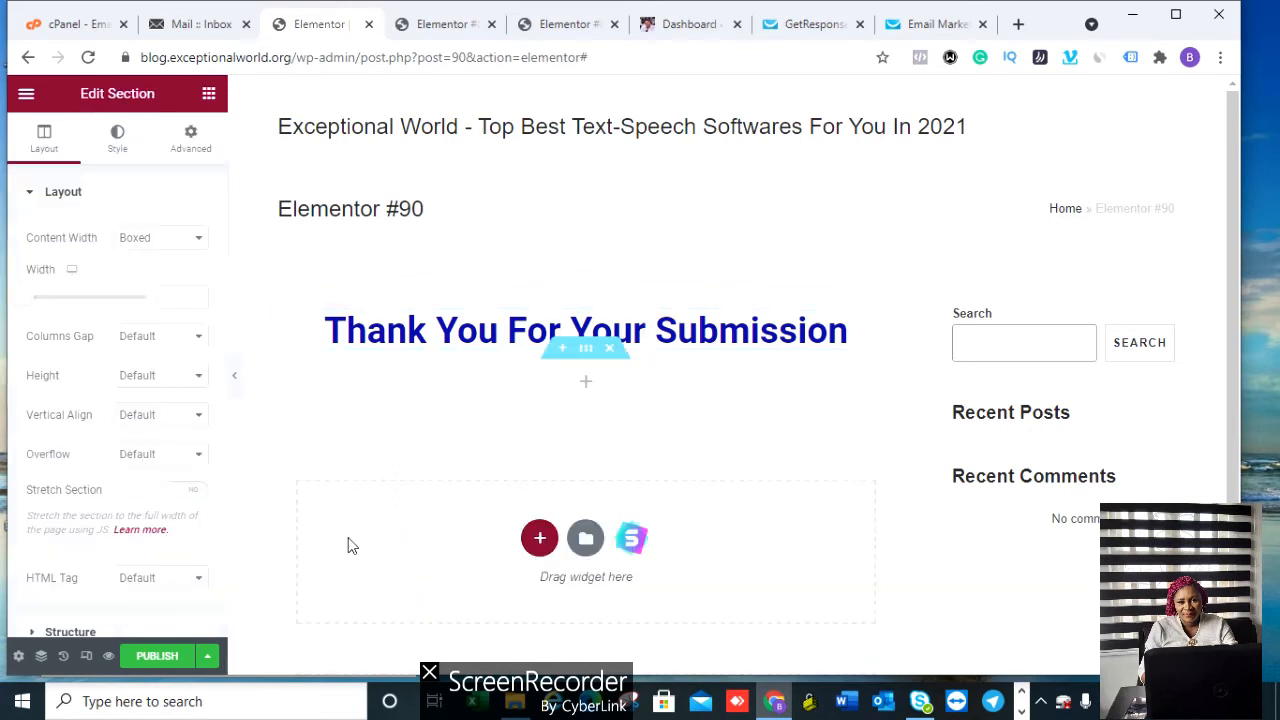
pyautogui.click(588, 388)
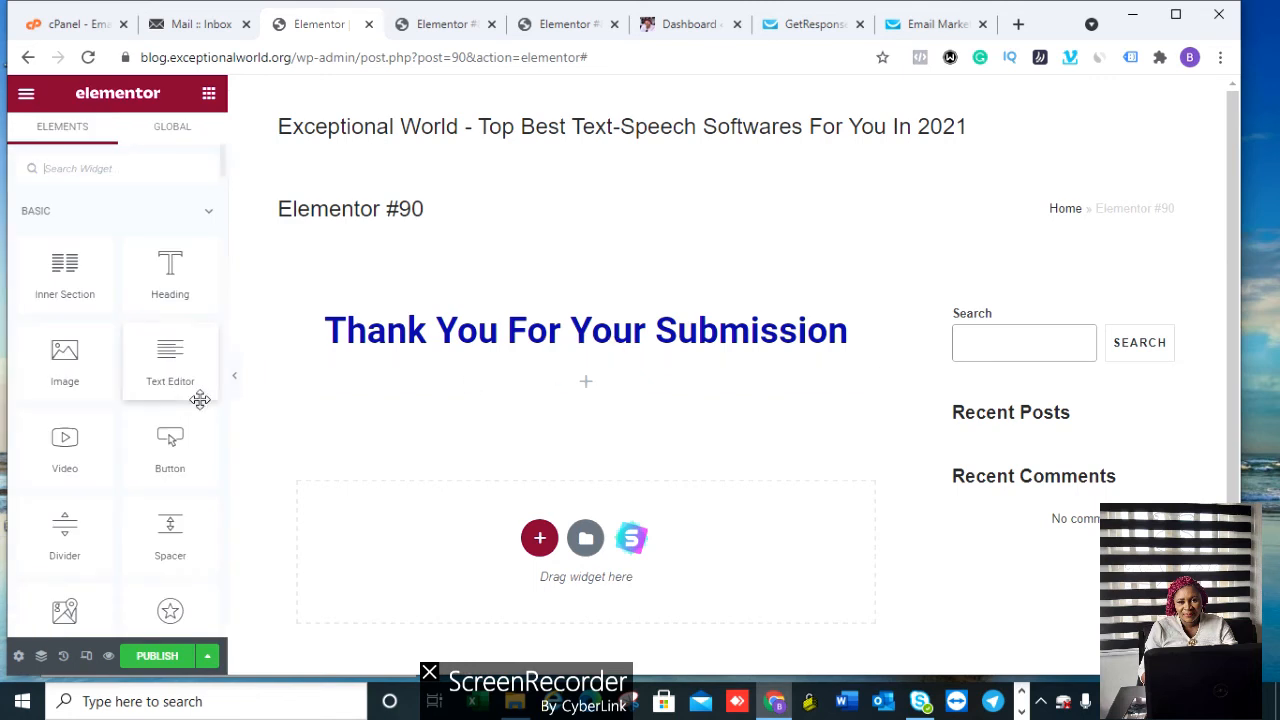
pyautogui.moveTo(170, 358); pyautogui.dragTo(512, 385)
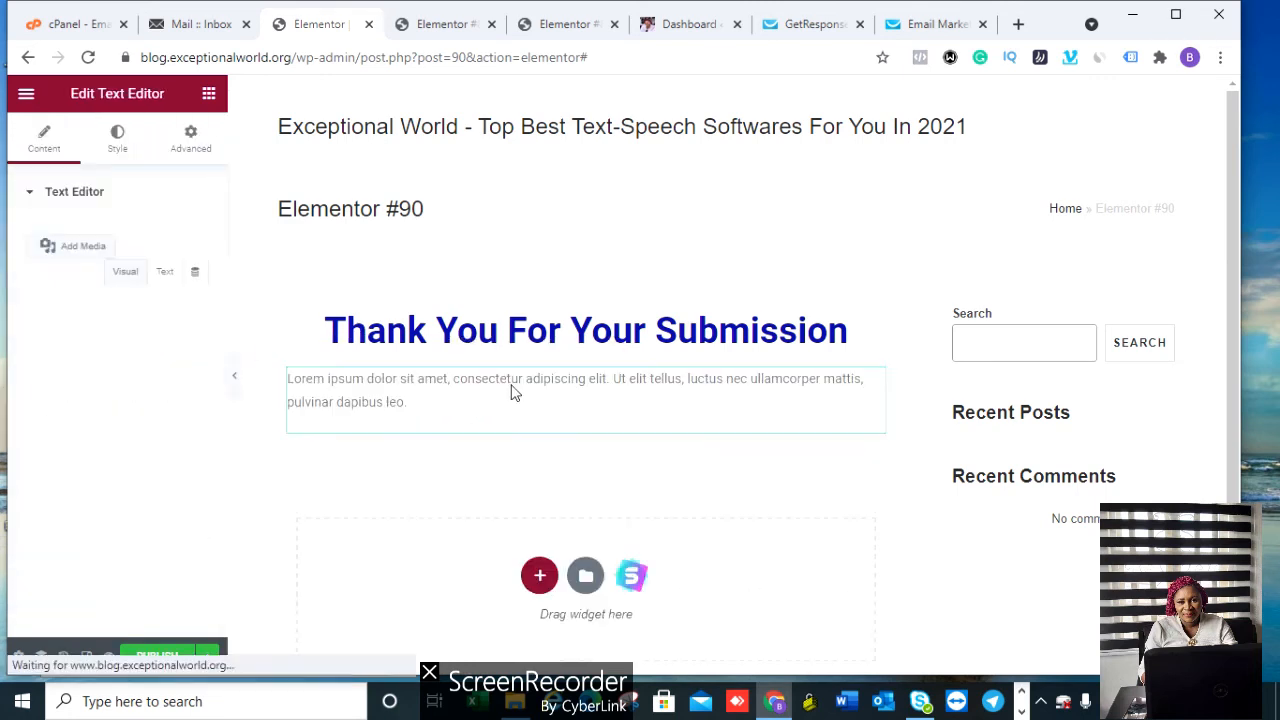
# Step: Replace the Lorem ipsum with a message to click the emailed link confirming the subscription
pyautogui.moveTo(417, 407); pyautogui.dragTo(298, 380)
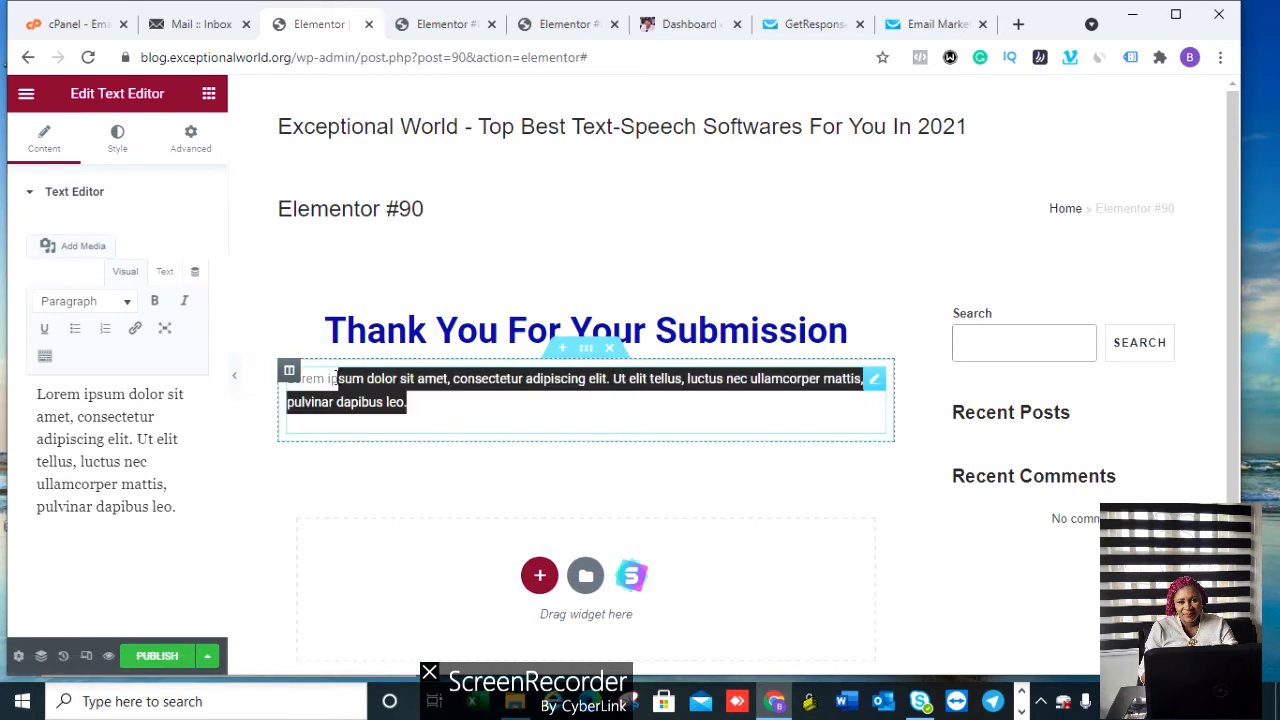
pyautogui.click(162, 332)
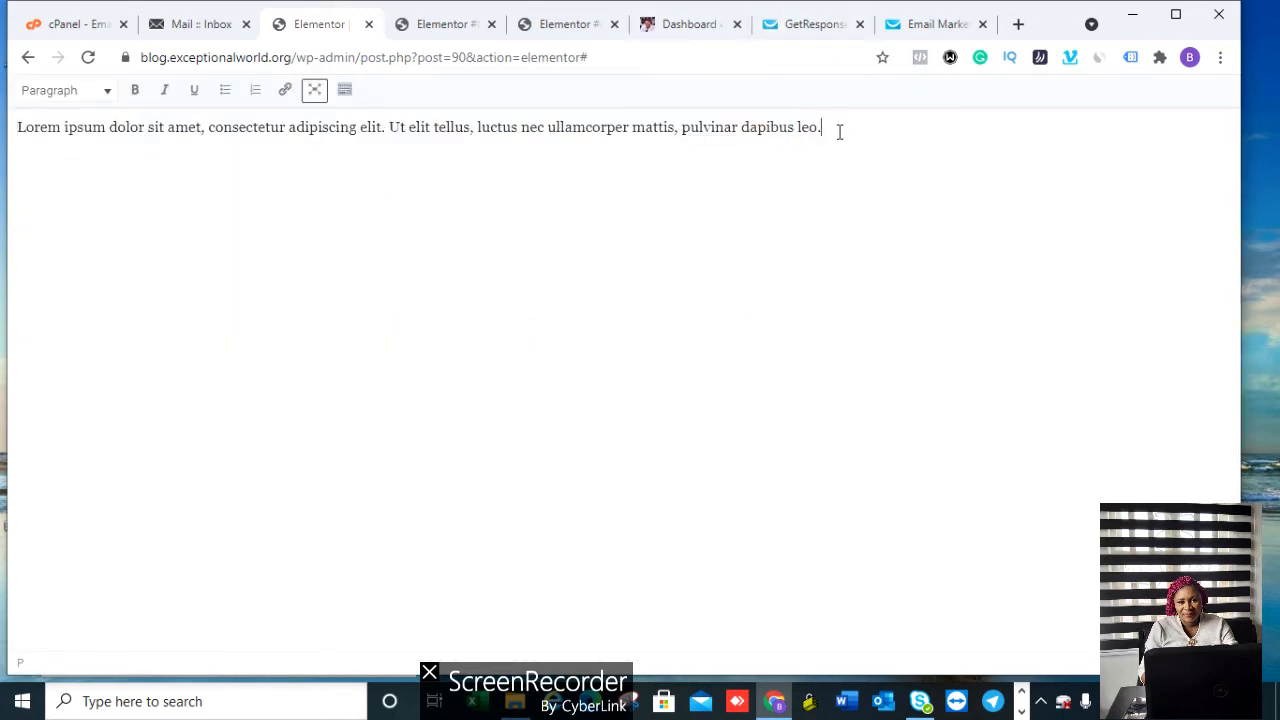
pyautogui.moveTo(839, 131); pyautogui.dragTo(15, 144)
pyautogui.press('BackSpace')
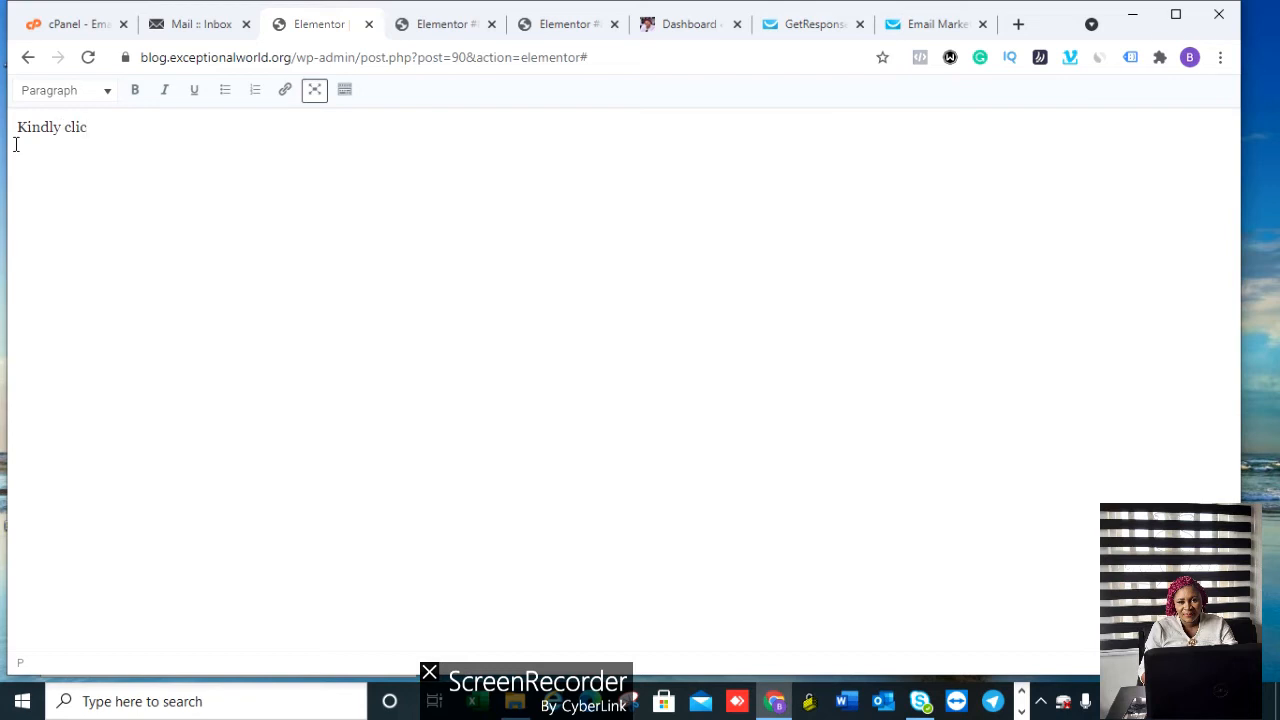
pyautogui.write('on the link')
pyautogui.write('sent to your email to confirm your subscription')
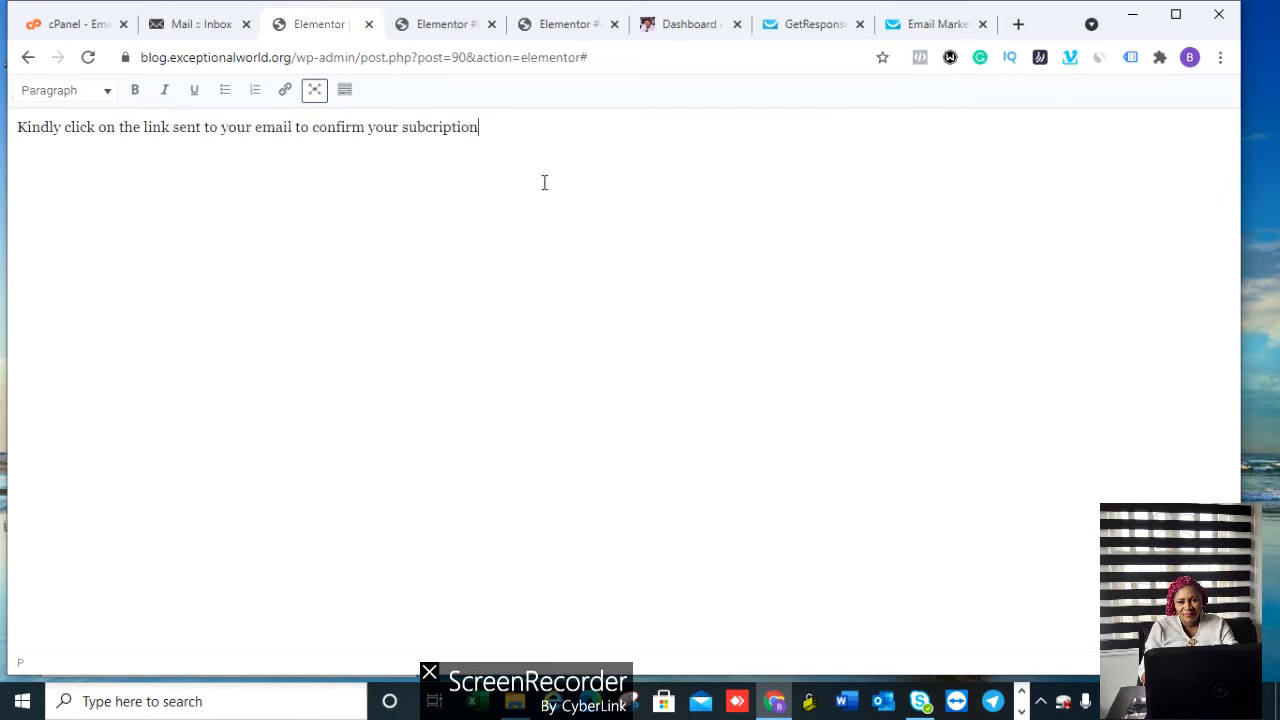
pyautogui.write('.')
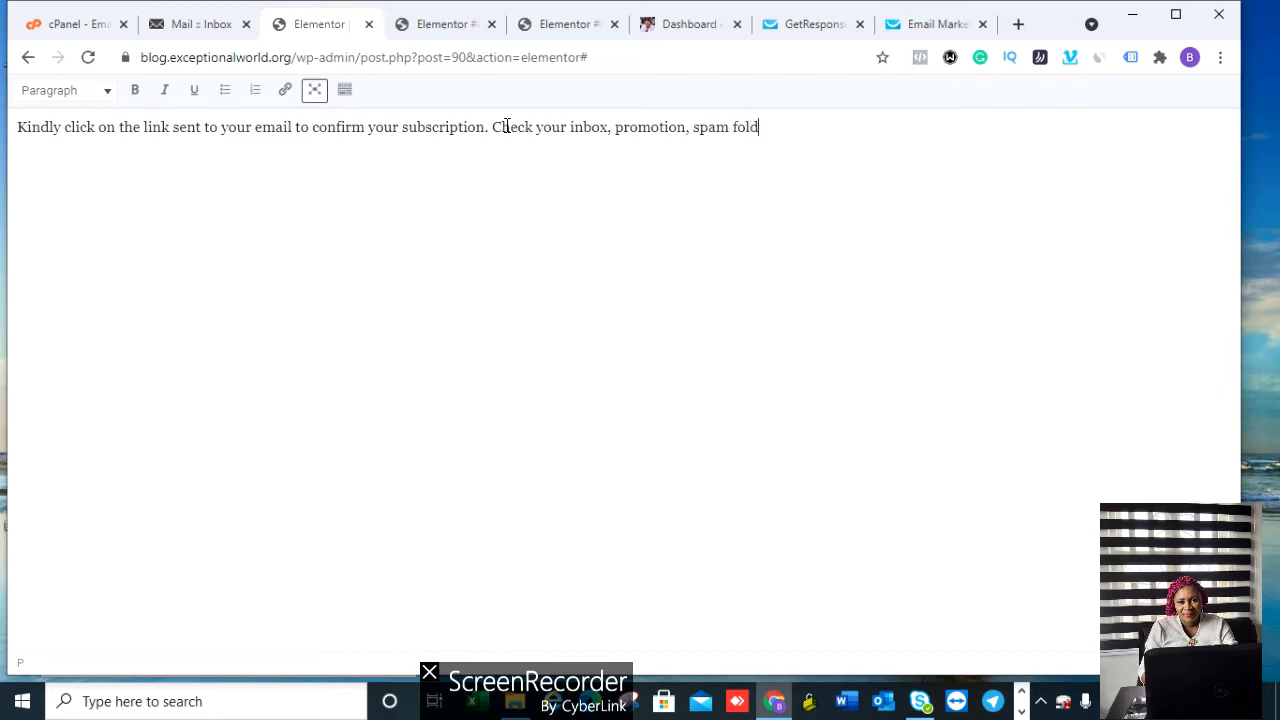
pyautogui.write('ers')
# Step: Make the whole confirmation paragraph bold and centre-aligned in the Text Editor widget
pyautogui.moveTo(784, 127); pyautogui.dragTo(14, 116)
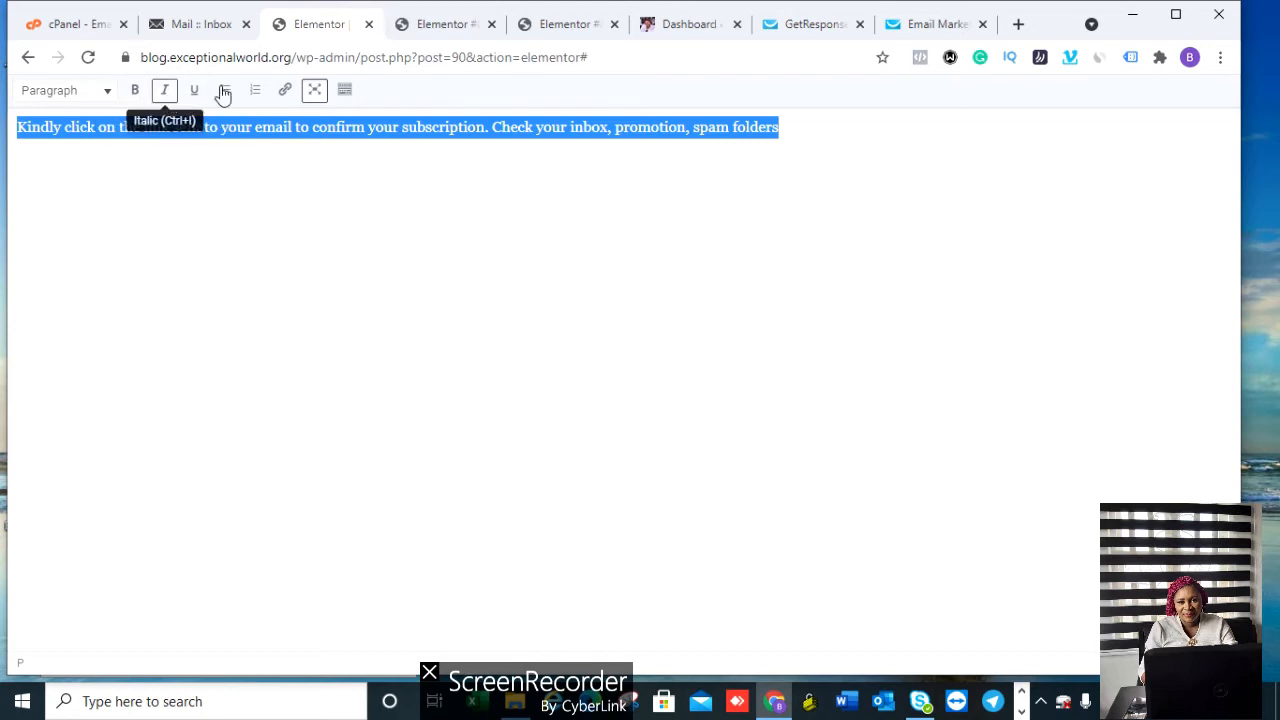
pyautogui.click(342, 92)
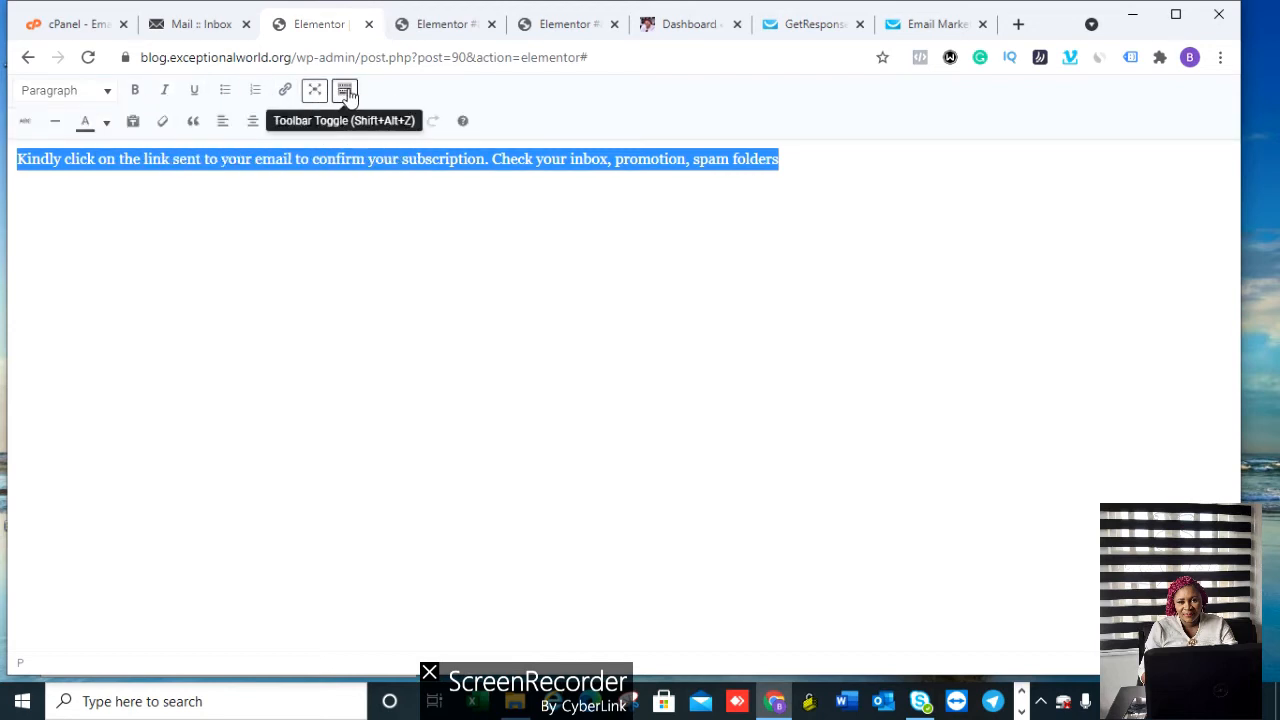
pyautogui.click(106, 121)
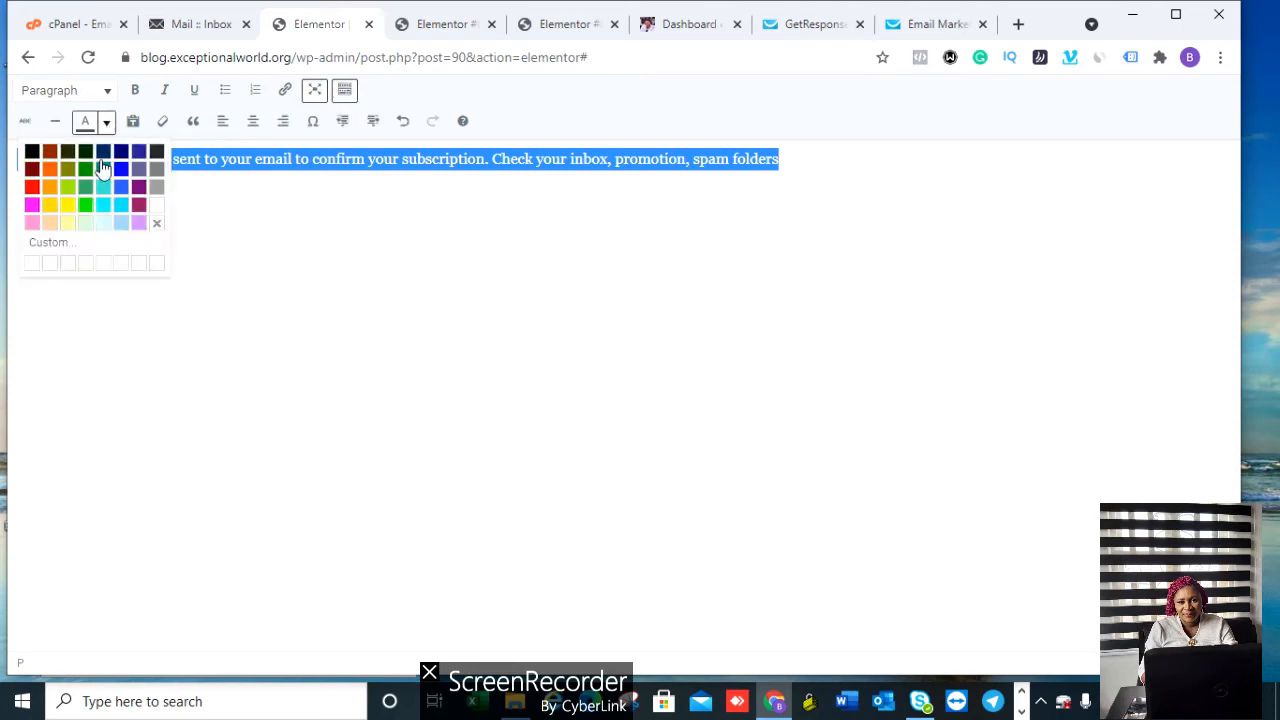
pyautogui.click(27, 160)
pyautogui.click(134, 97)
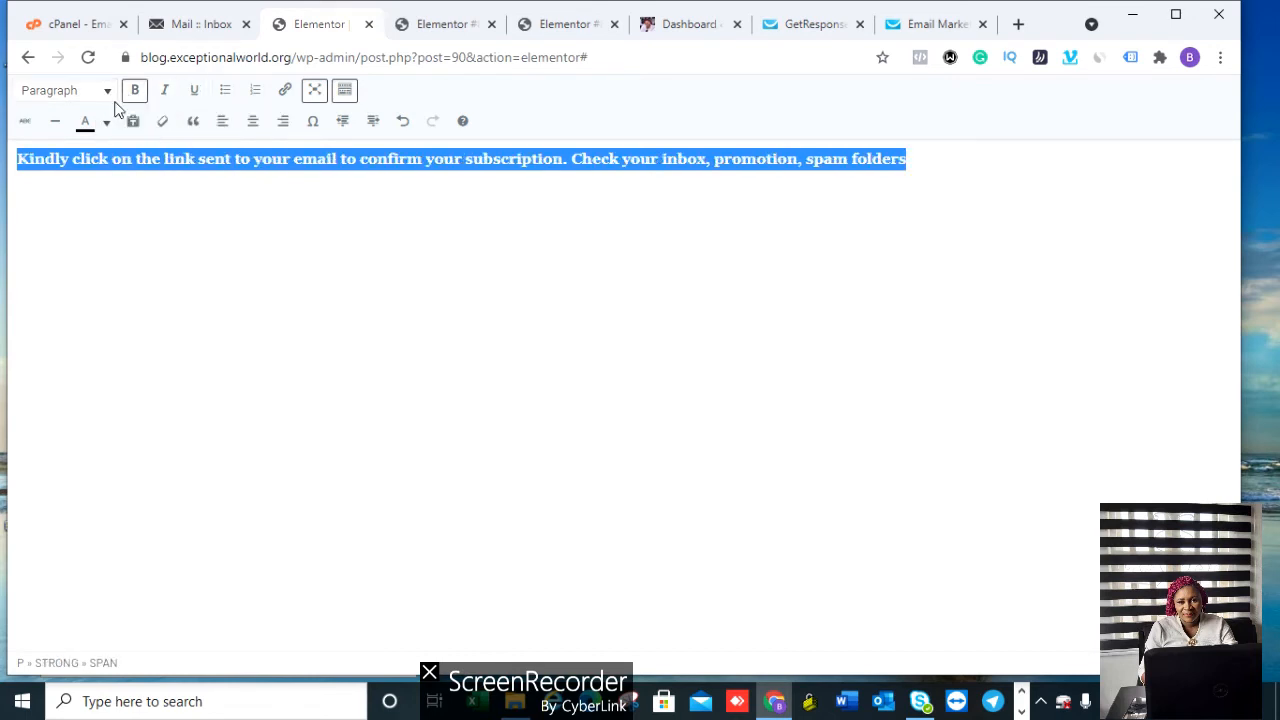
pyautogui.click(255, 128)
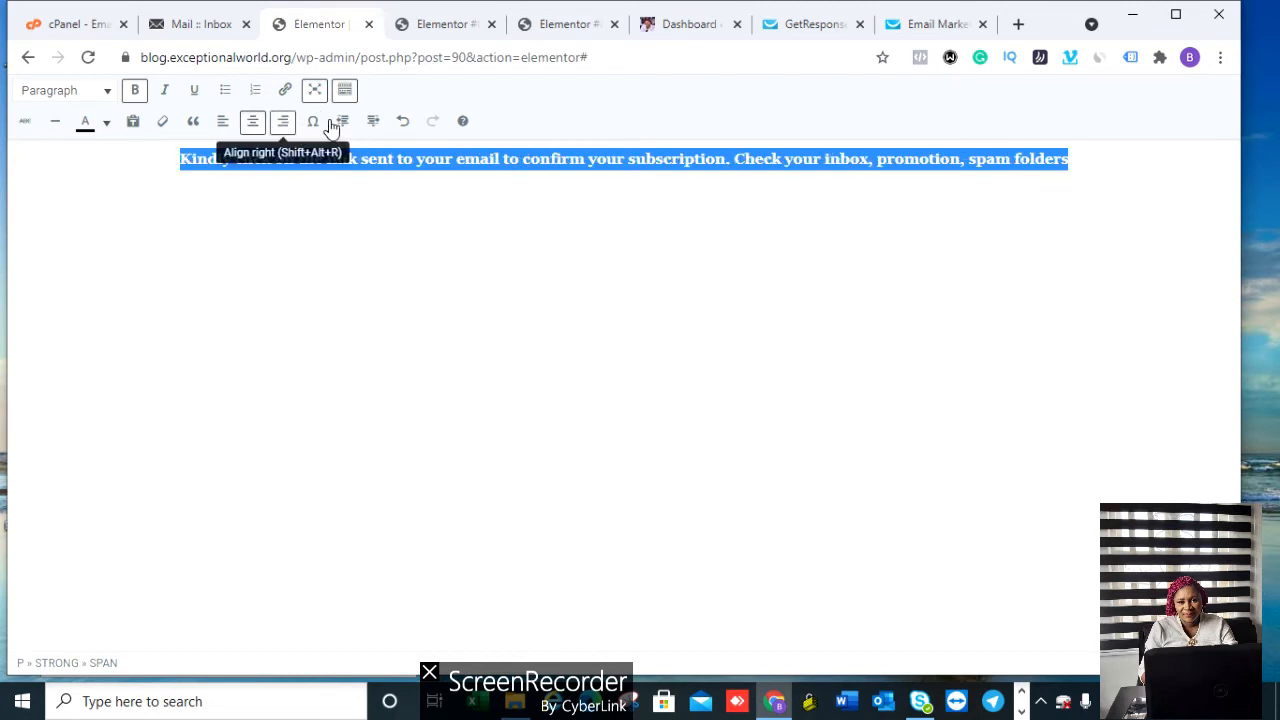
pyautogui.click(316, 92)
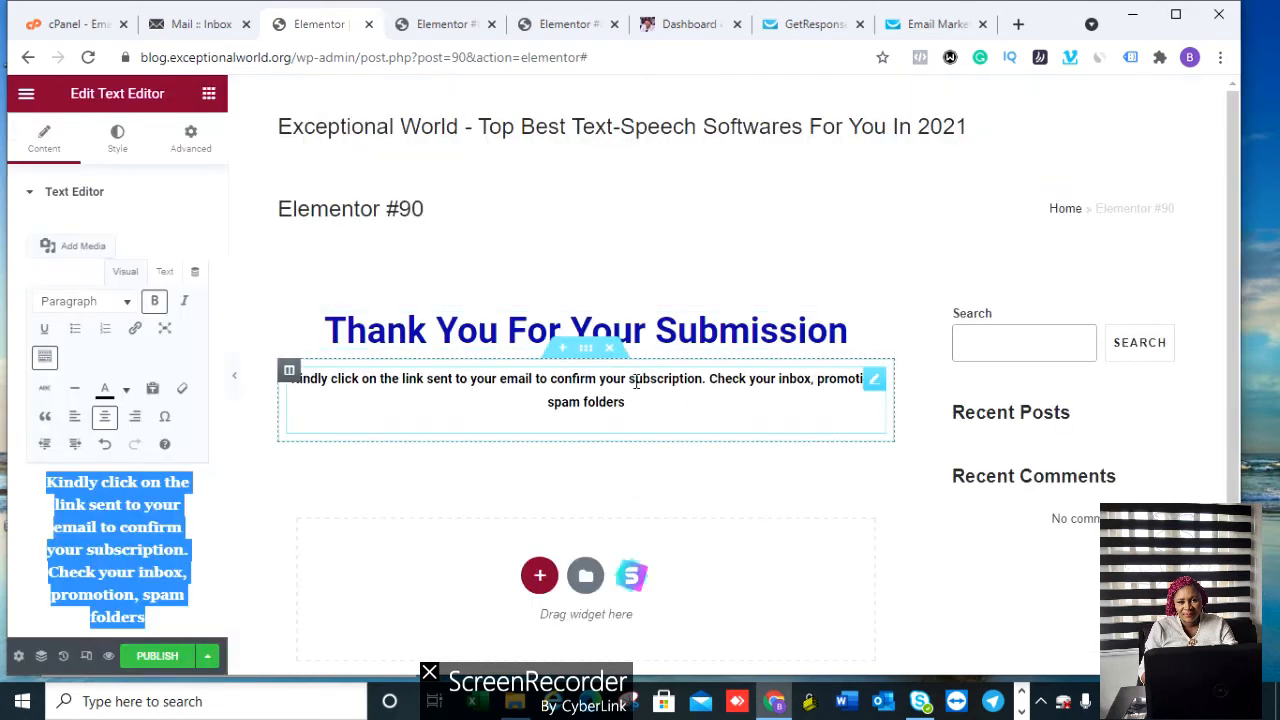
pyautogui.click(791, 243)
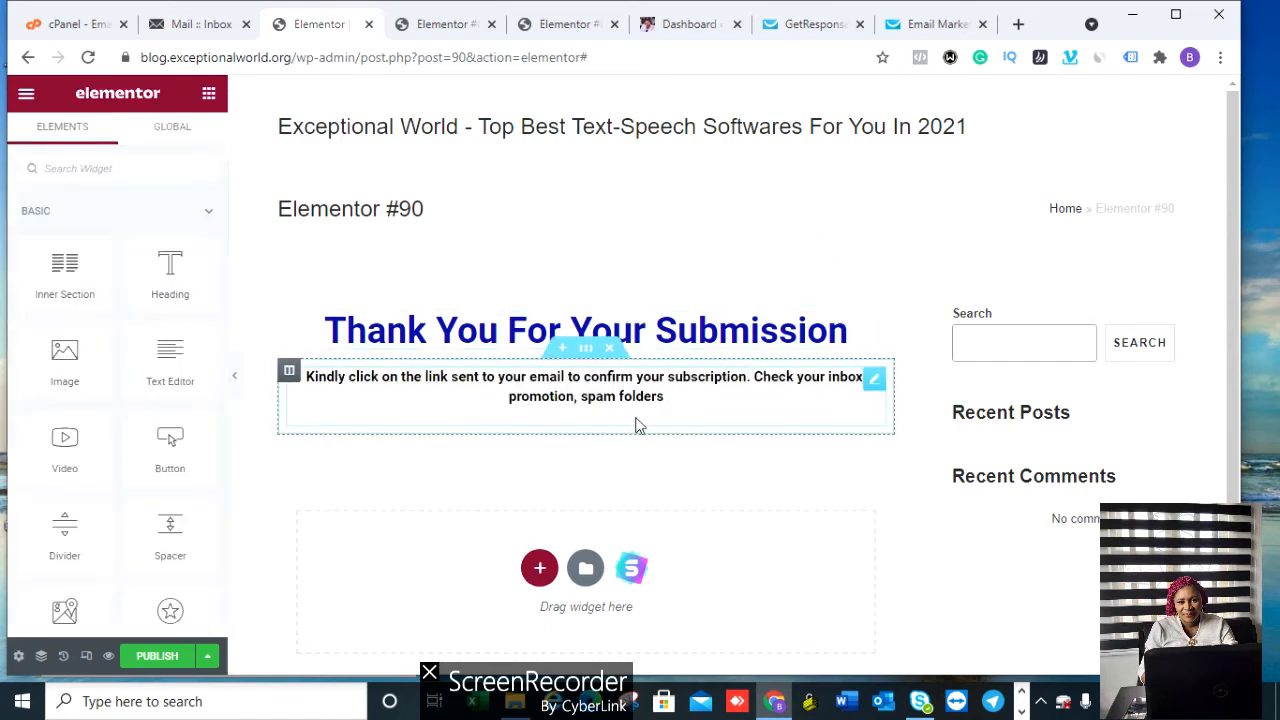
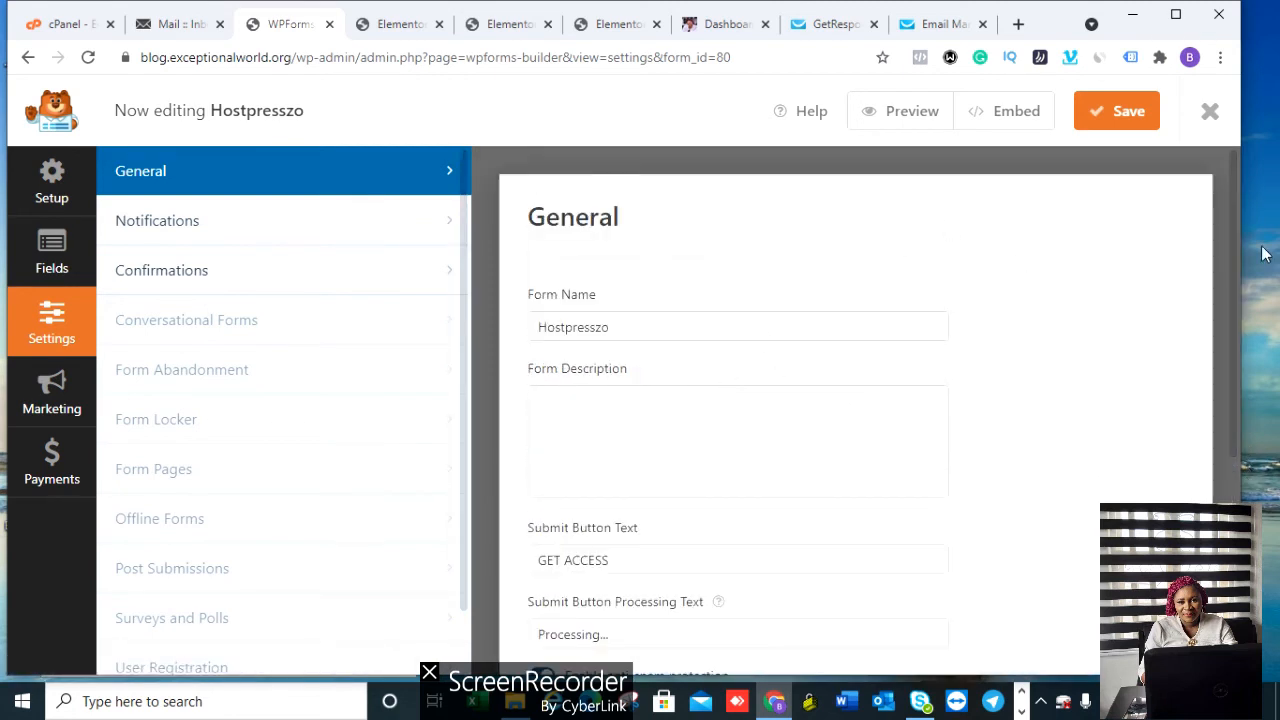
# Step: Scroll through the Hostpresszo form's General settings: GET ACCESS submit text, anti-spam enabled
pyautogui.moveTo(1242, 248); pyautogui.dragTo(1271, 325)
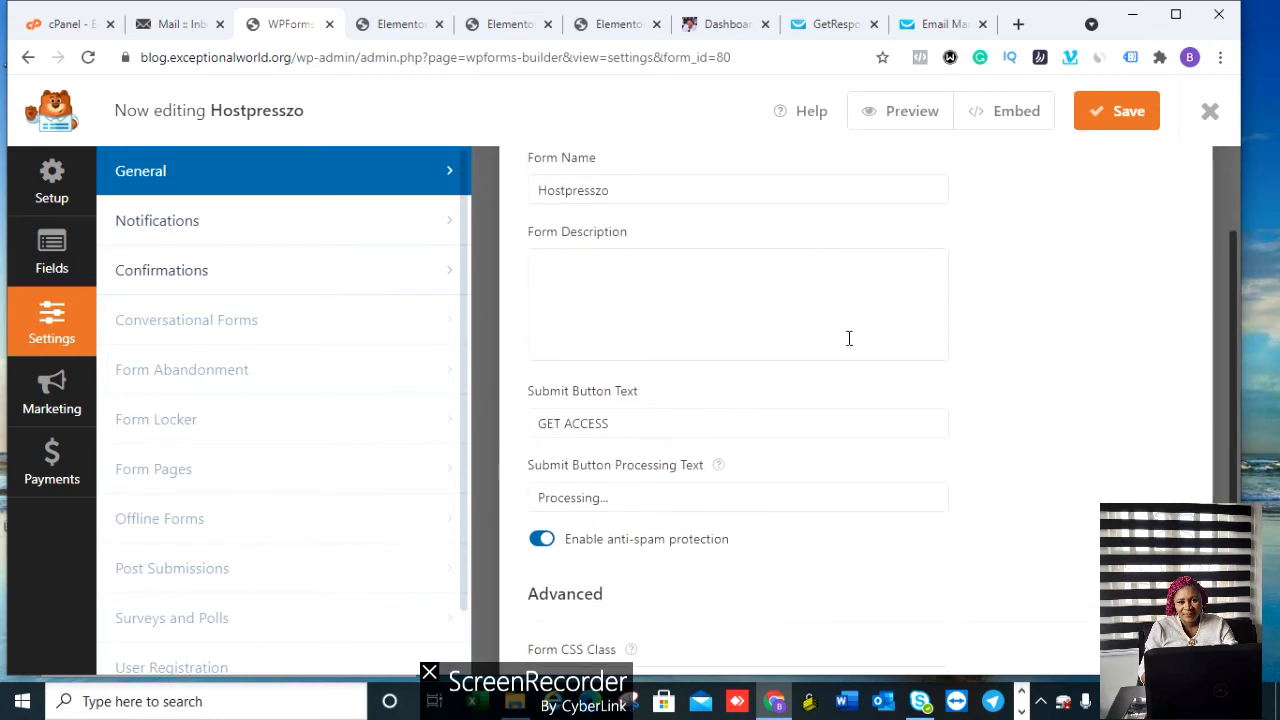
# Step: Review the Default Notification email fields, then bring up the form's Confirmations settings
pyautogui.click(306, 233)
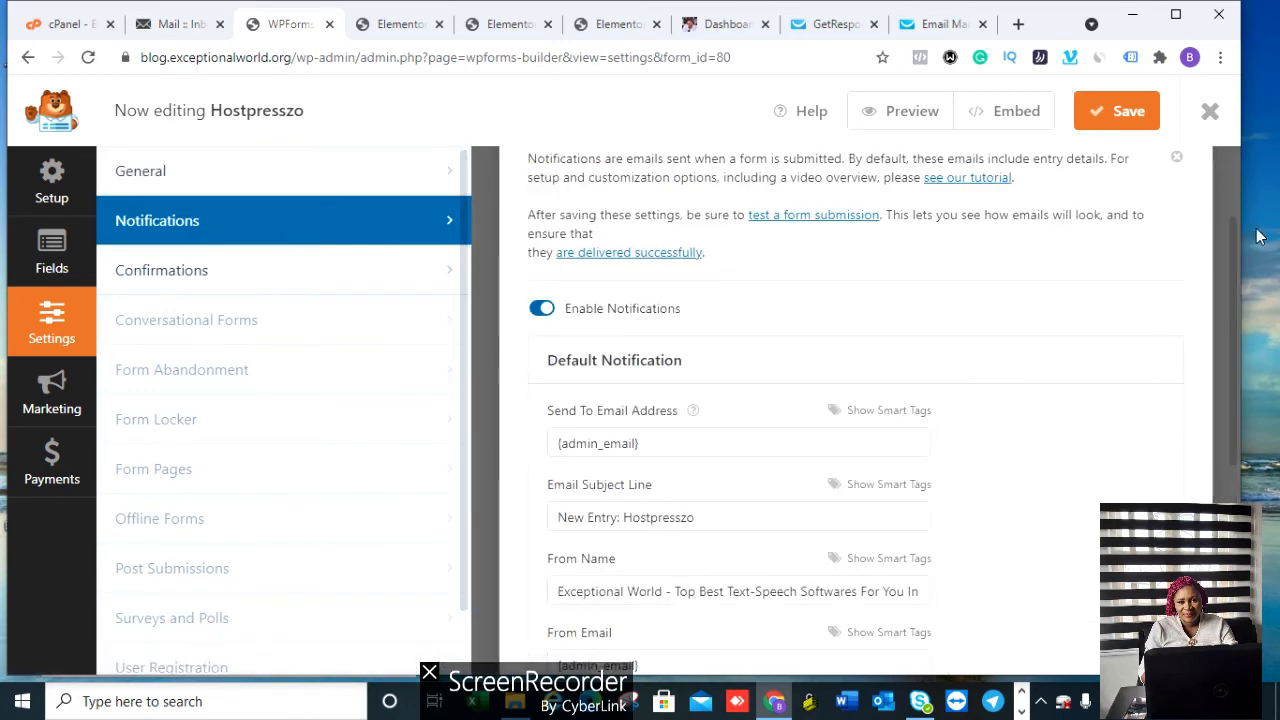
pyautogui.moveTo(1237, 243); pyautogui.dragTo(1240, 326)
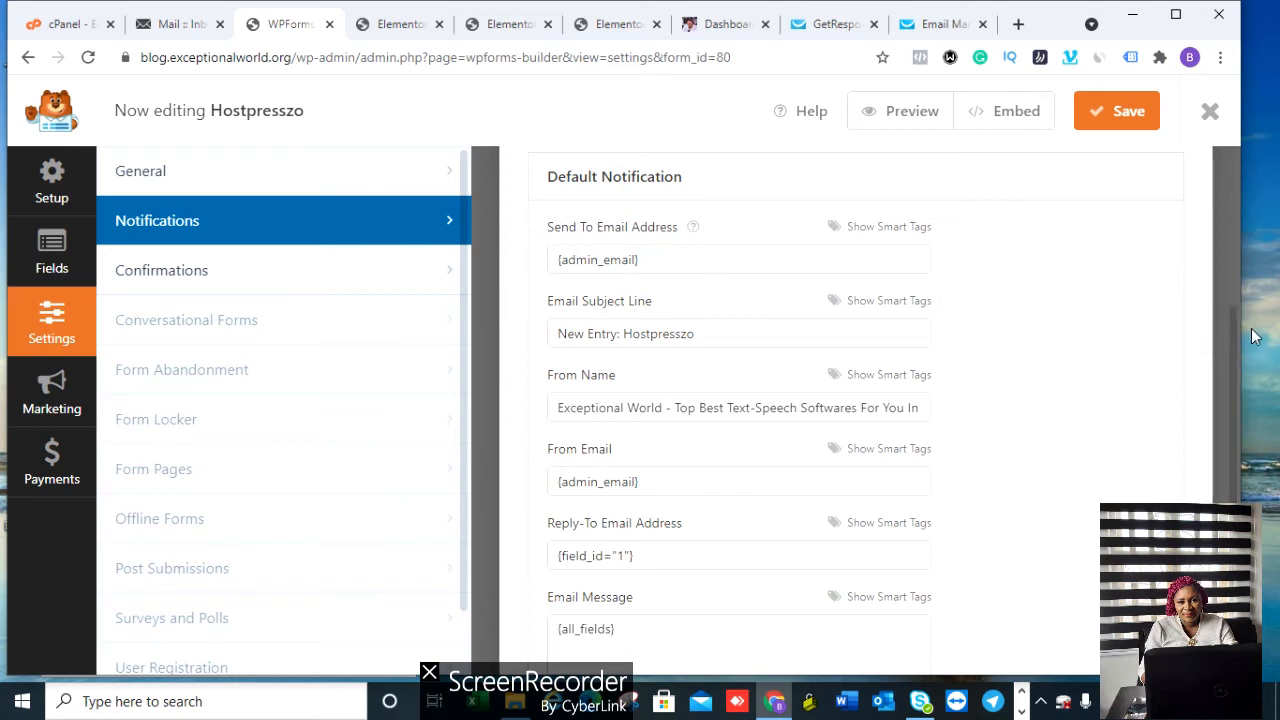
pyautogui.moveTo(1233, 343); pyautogui.dragTo(1233, 348)
pyautogui.scroll(-1, 1233, 355)
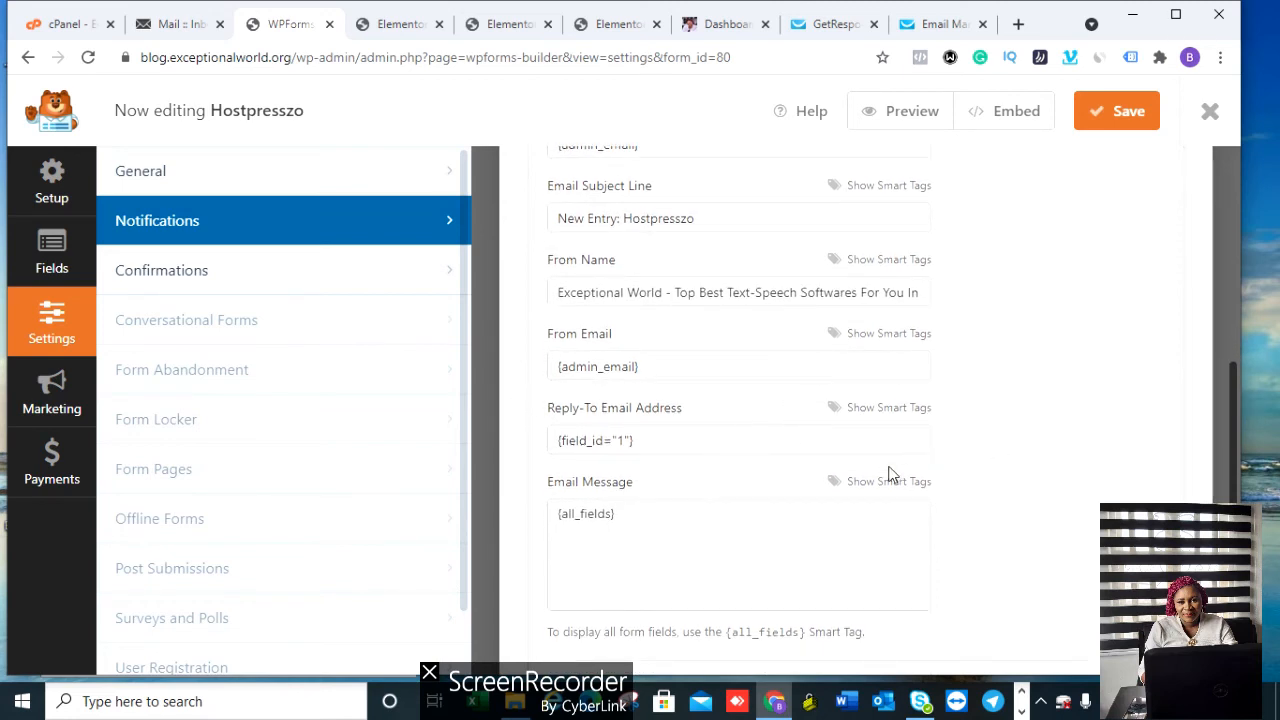
pyautogui.click(191, 272)
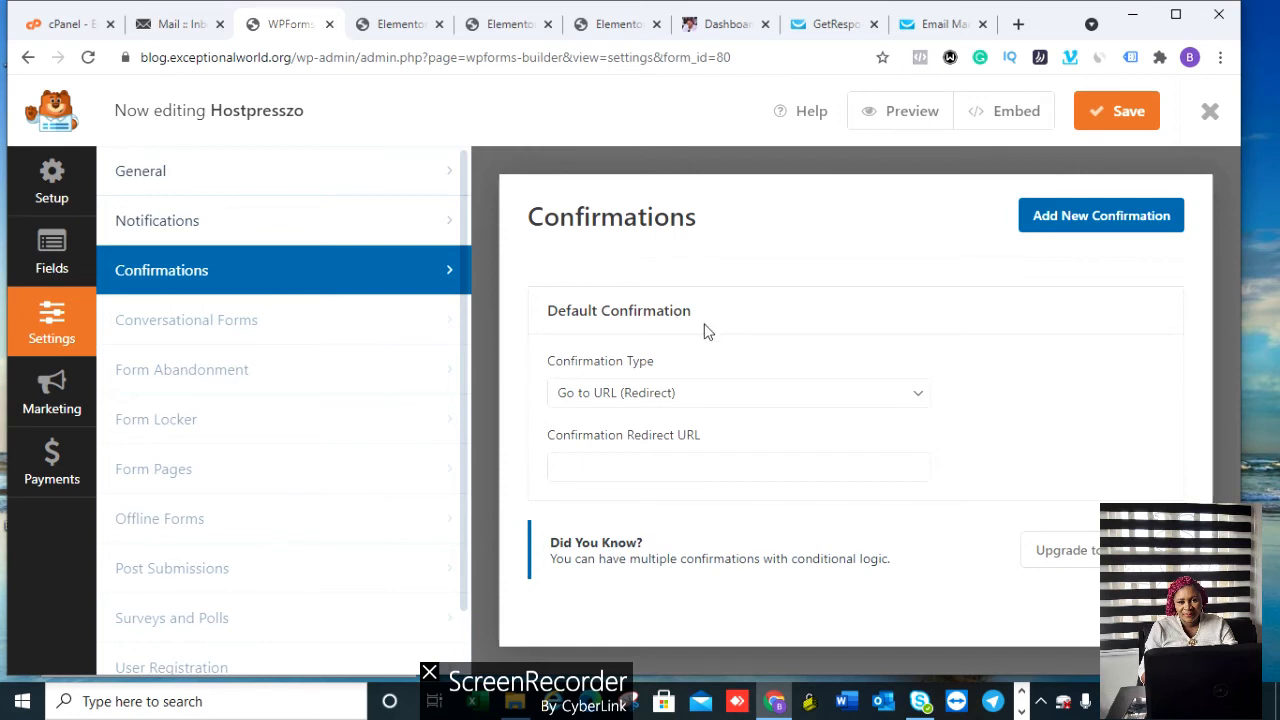
# Step: Set the form's Confirmation Type to Go to URL (Redirect)
pyautogui.click(747, 397)
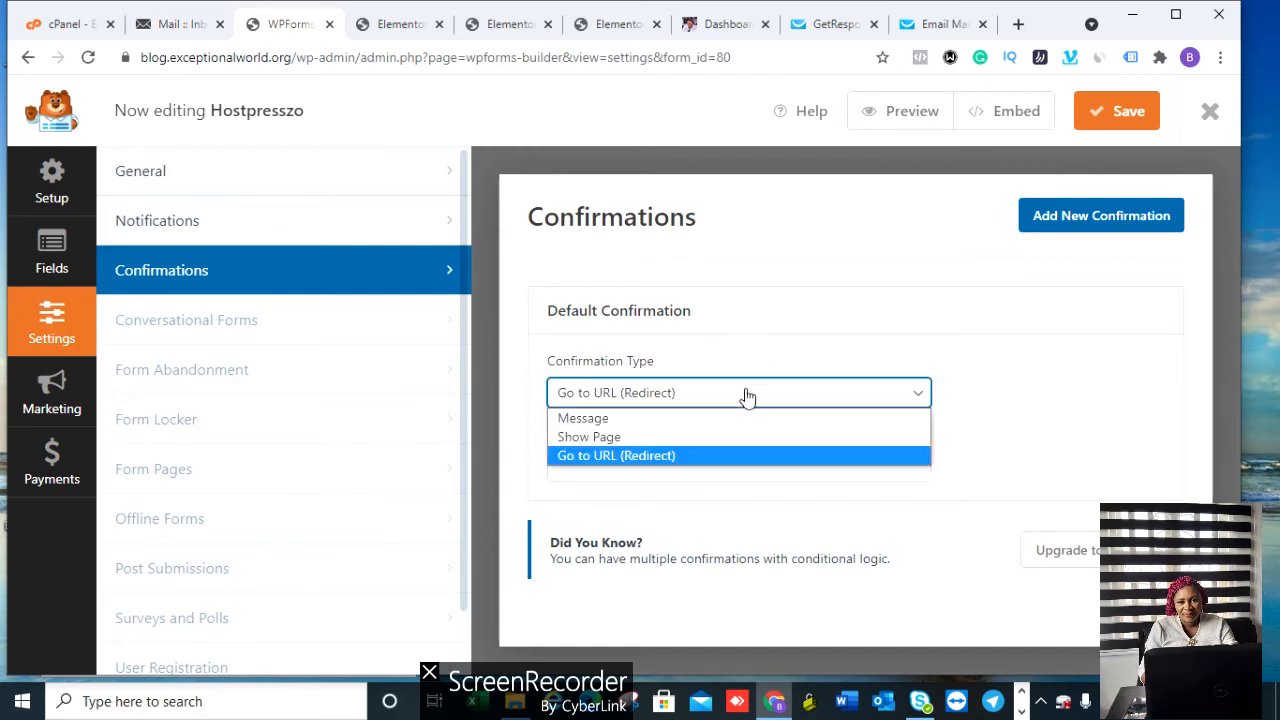
pyautogui.click(697, 418)
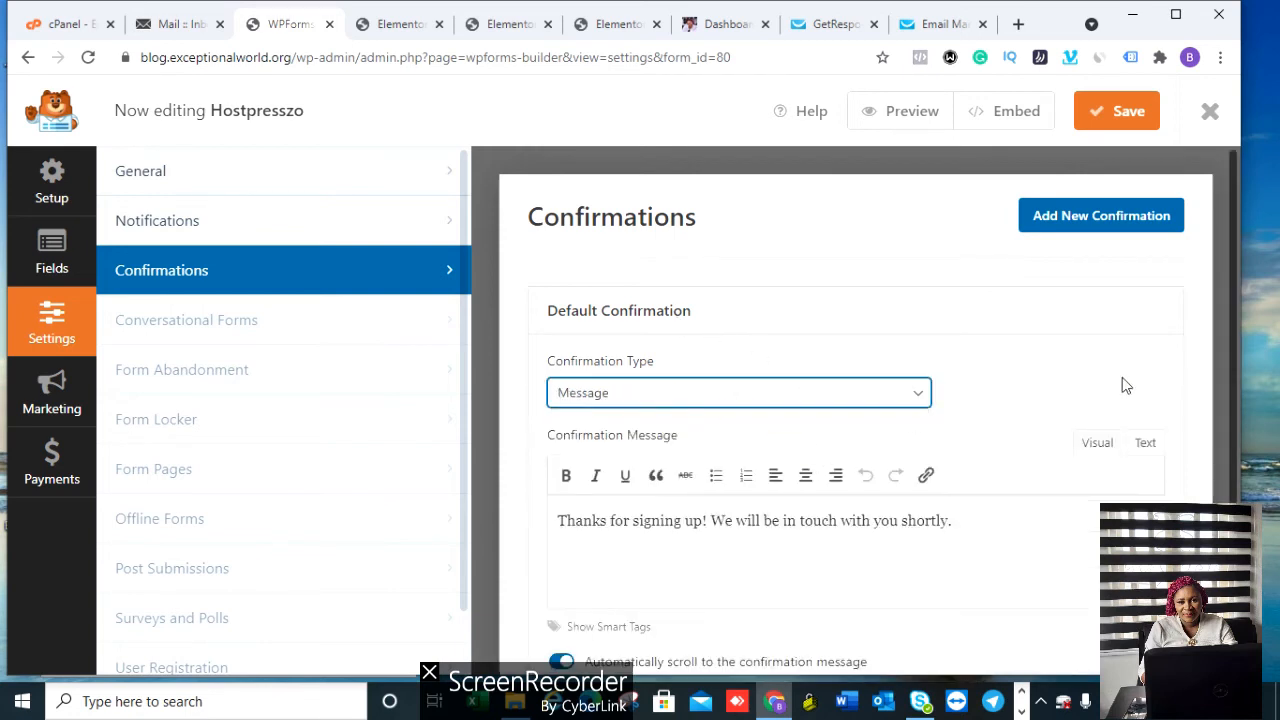
pyautogui.moveTo(1236, 325); pyautogui.dragTo(1248, 419)
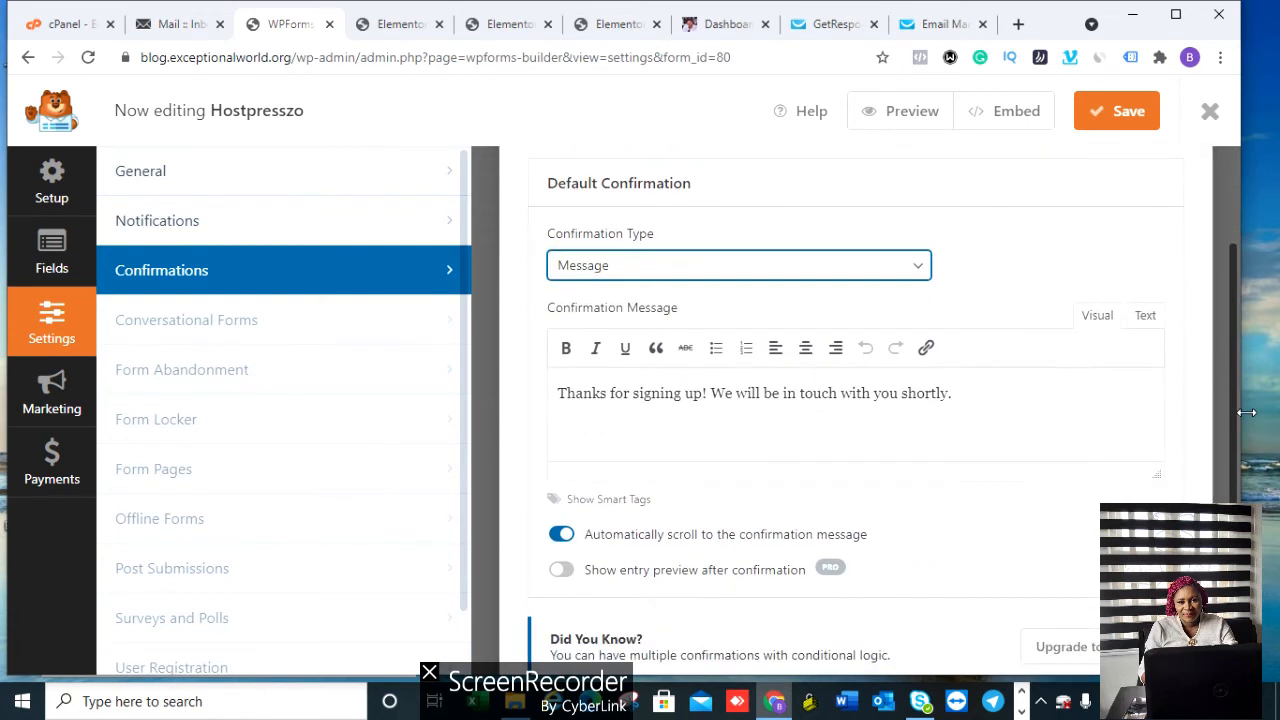
pyautogui.click(655, 414)
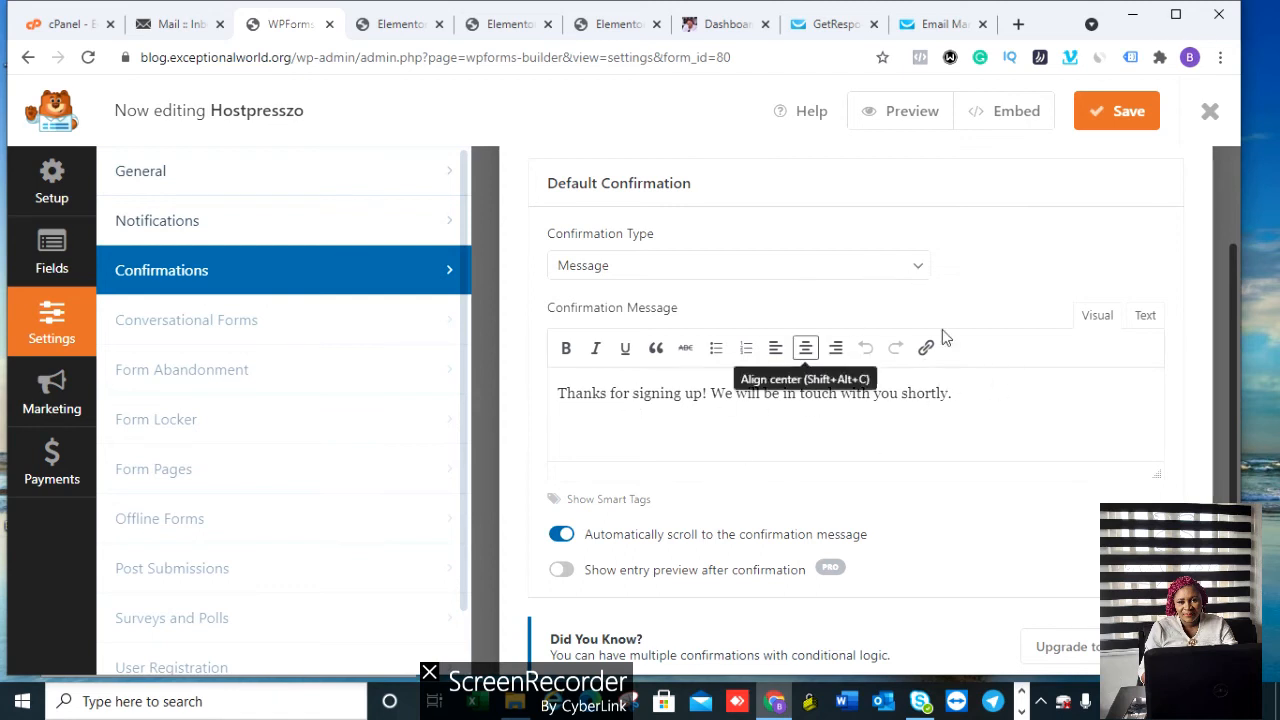
pyautogui.click(922, 268)
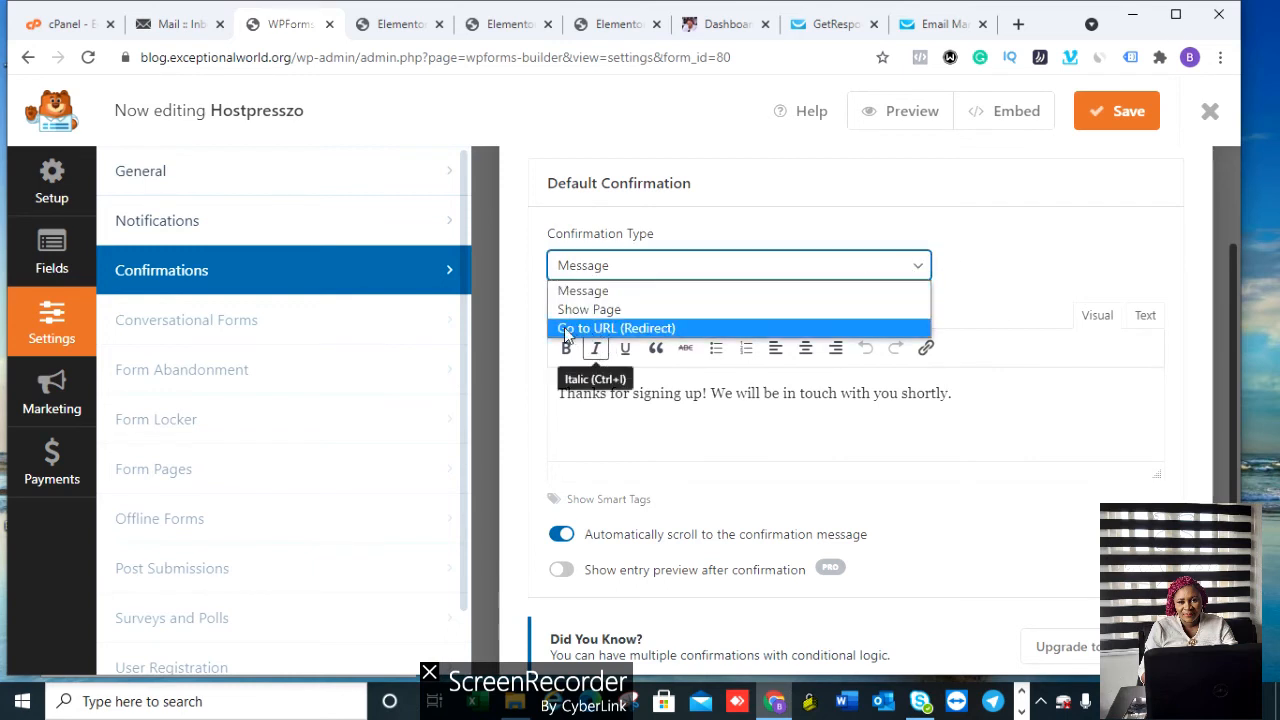
pyautogui.click(663, 330)
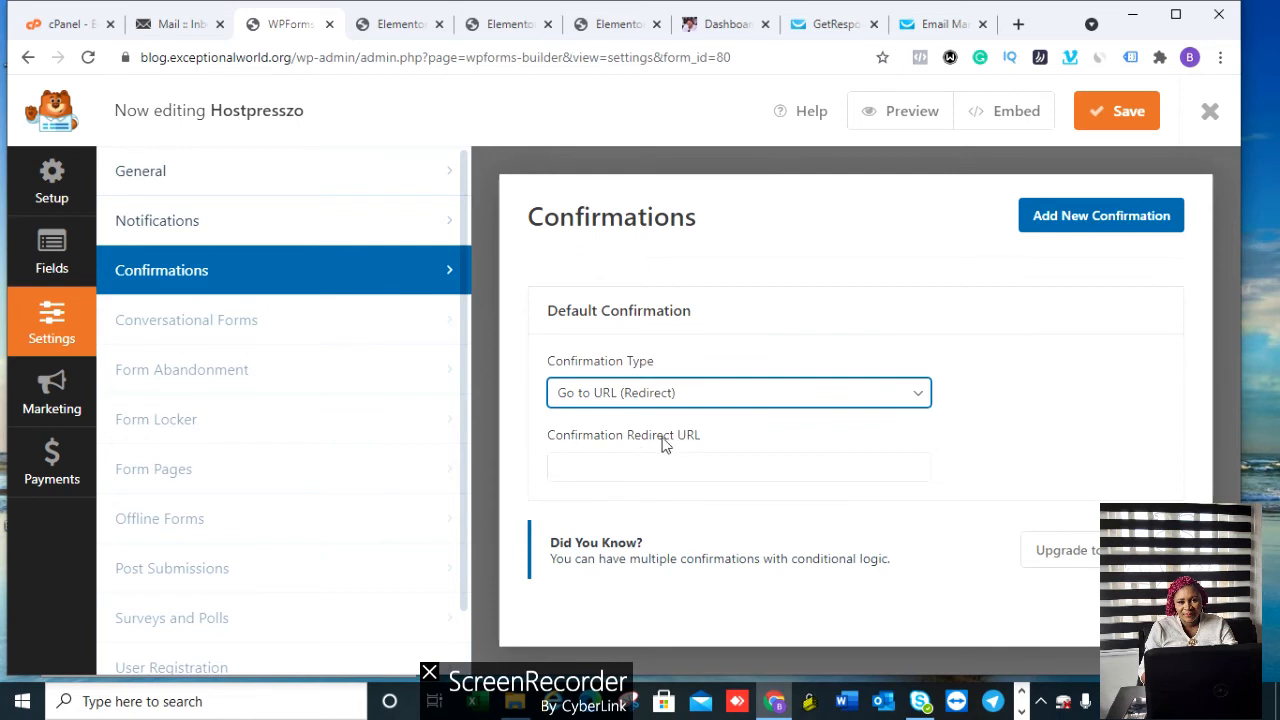
pyautogui.rightClick(636, 470)
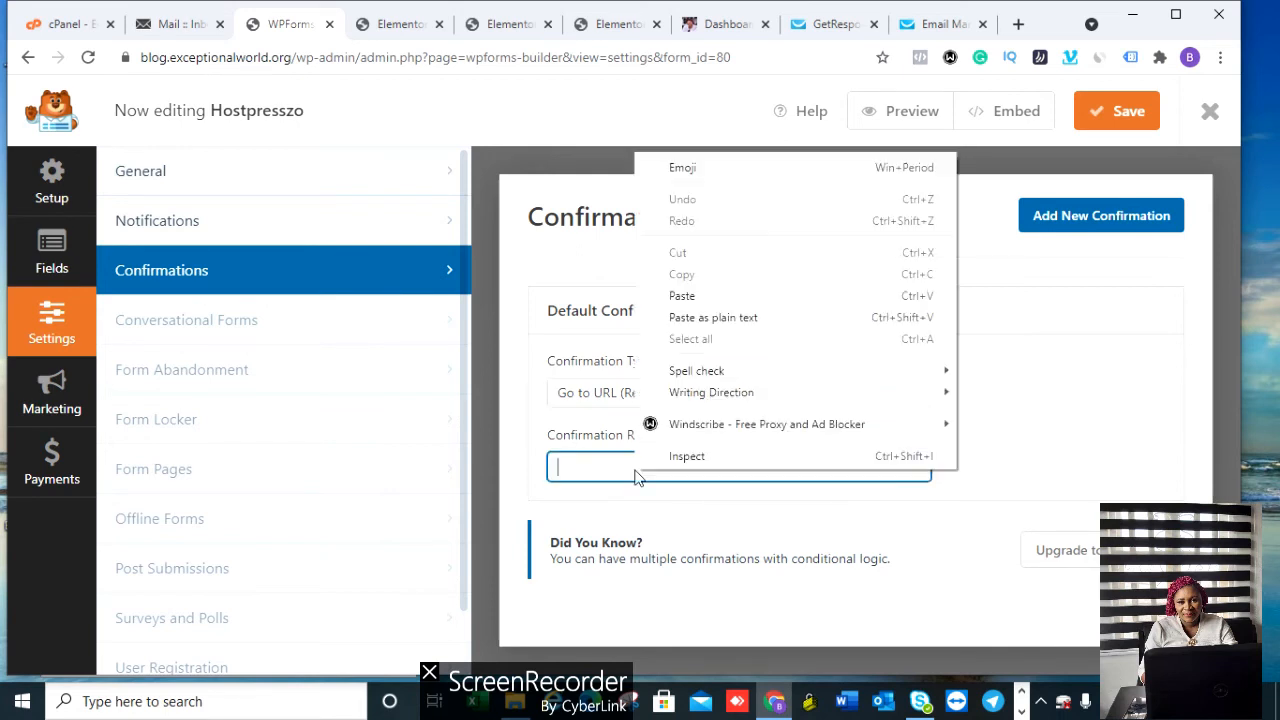
pyautogui.click(682, 296)
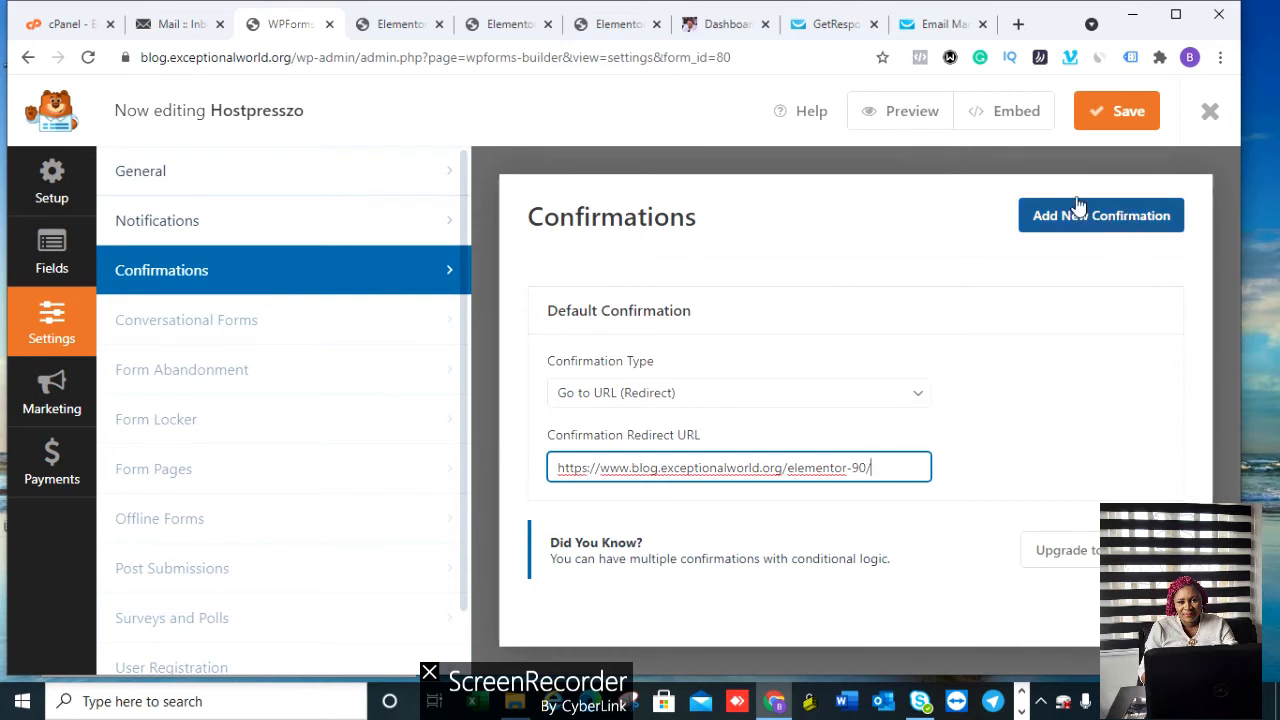
pyautogui.click(1117, 112)
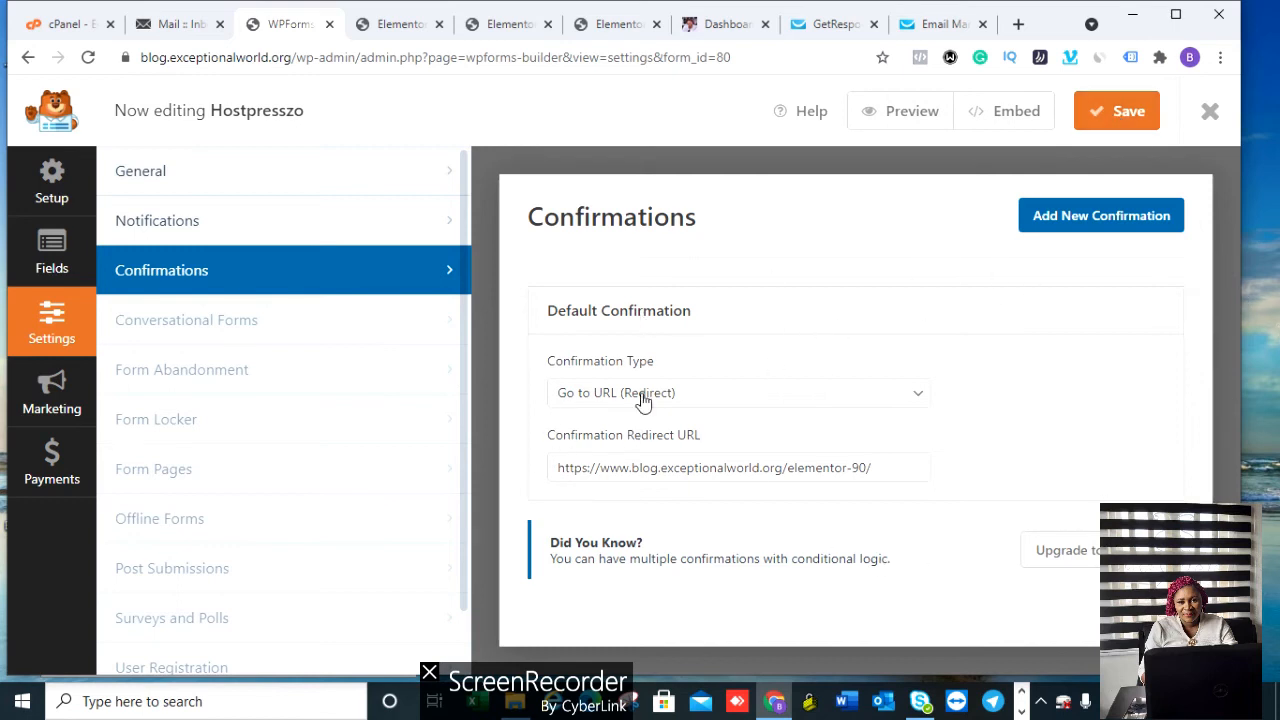
pyautogui.click(1212, 113)
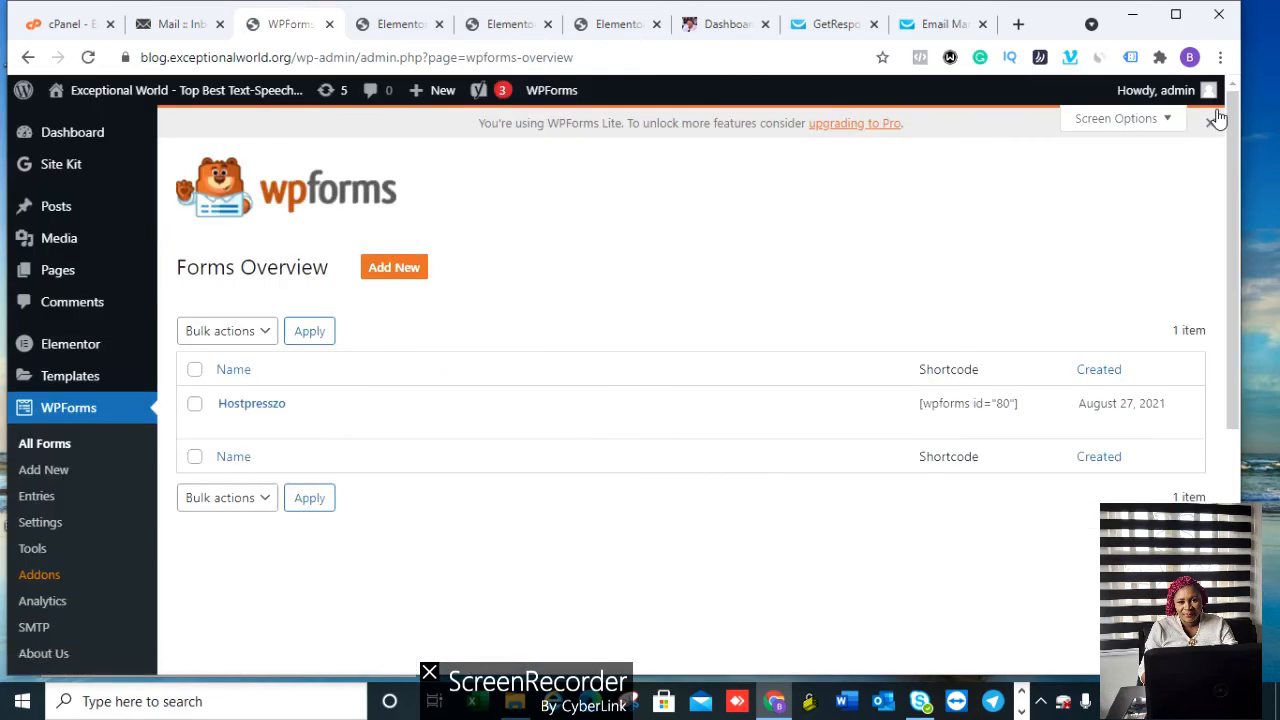
# Step: From All Pages, view the published Elementor #74 page
pyautogui.moveTo(65, 276)
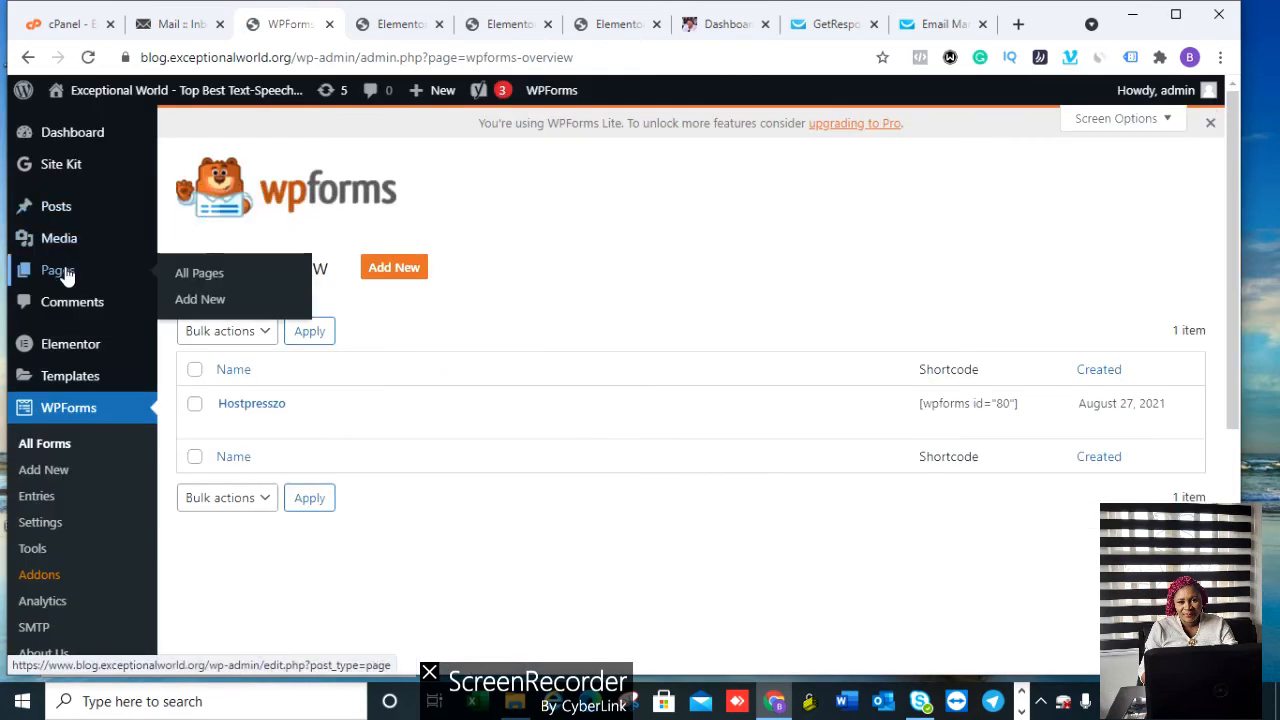
pyautogui.click(215, 273)
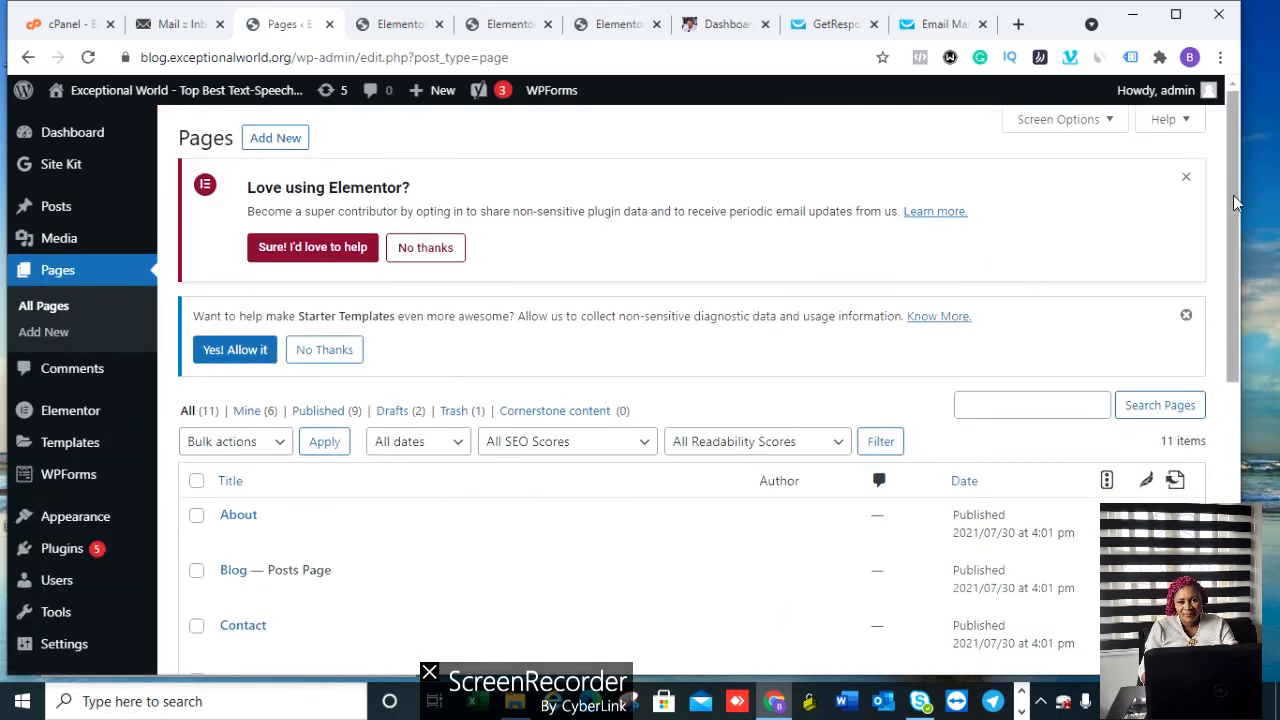
pyautogui.moveTo(1233, 195); pyautogui.dragTo(1240, 362)
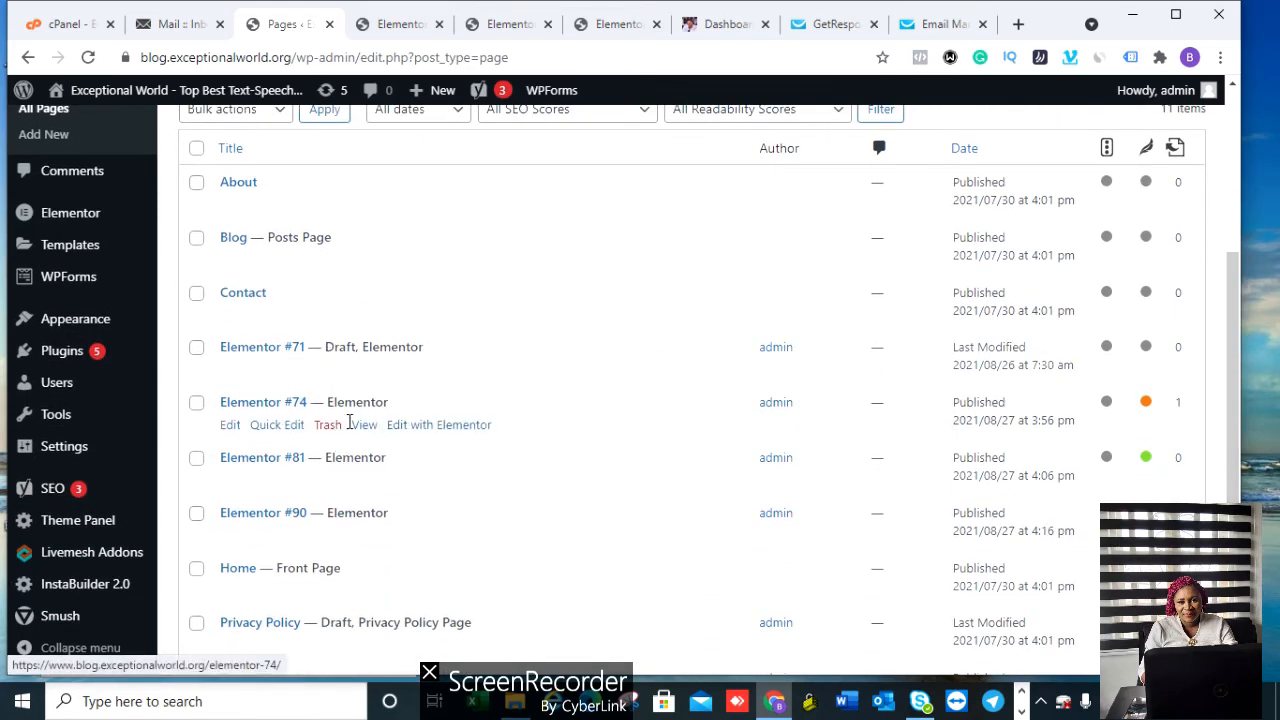
pyautogui.click(364, 426)
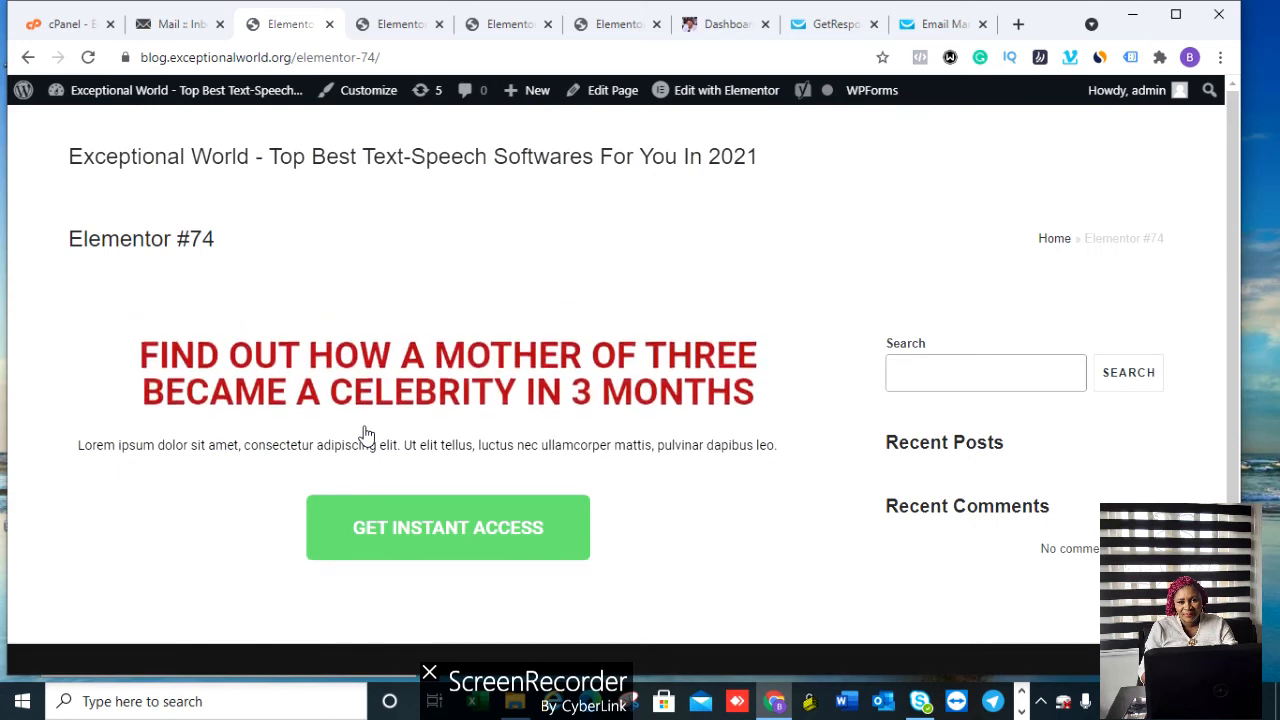
# Step: On the Elementor #81 page, enter a test first name and submit via GET ACCESS
pyautogui.click(453, 536)
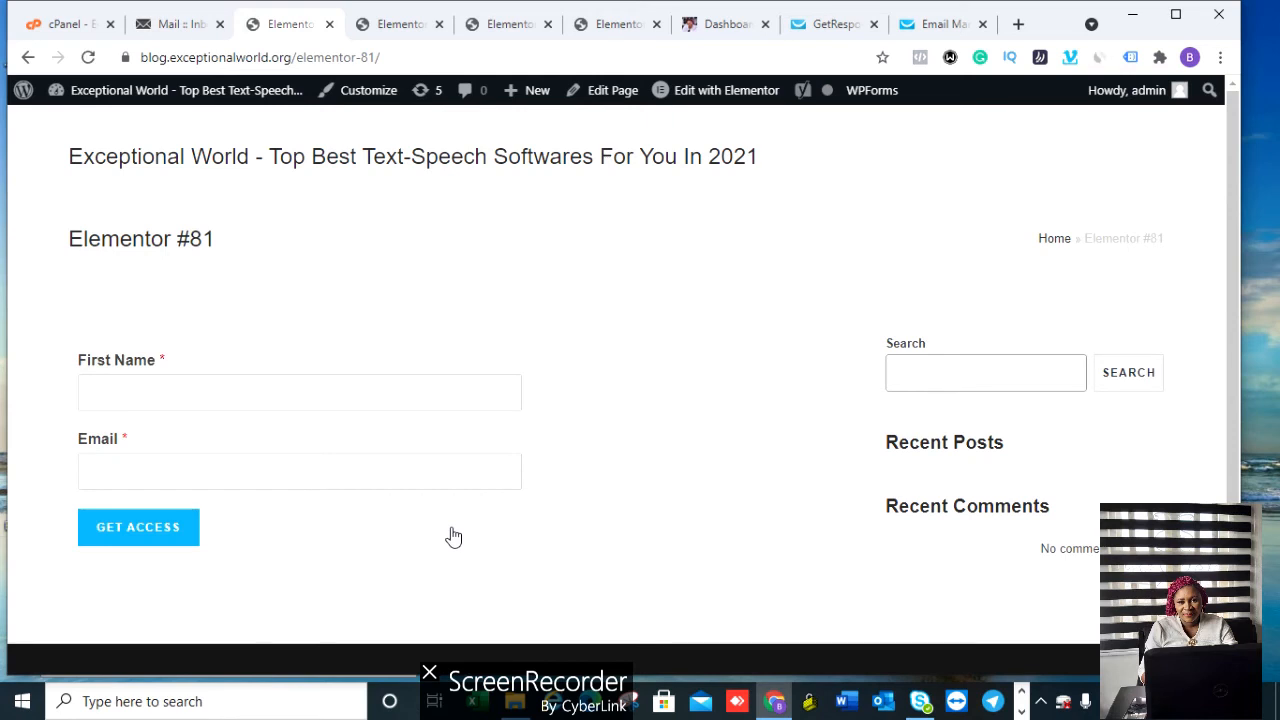
pyautogui.click(138, 386)
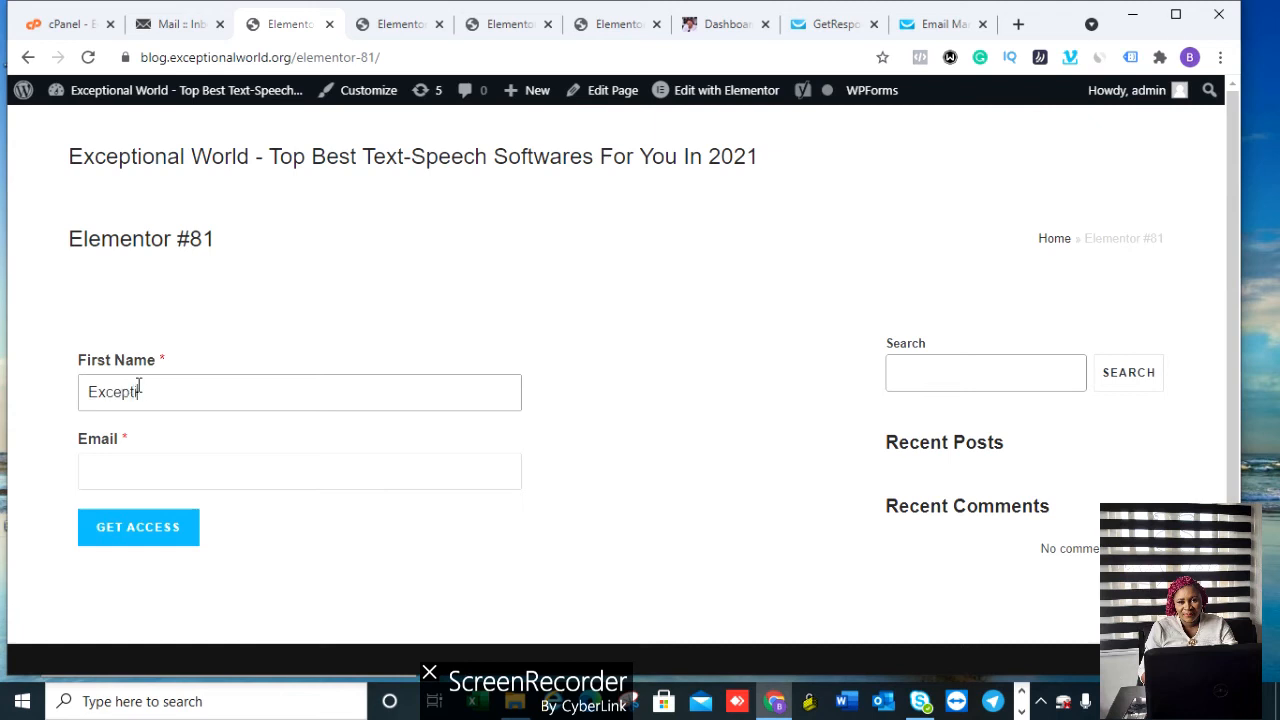
pyautogui.write('Exceptional World')
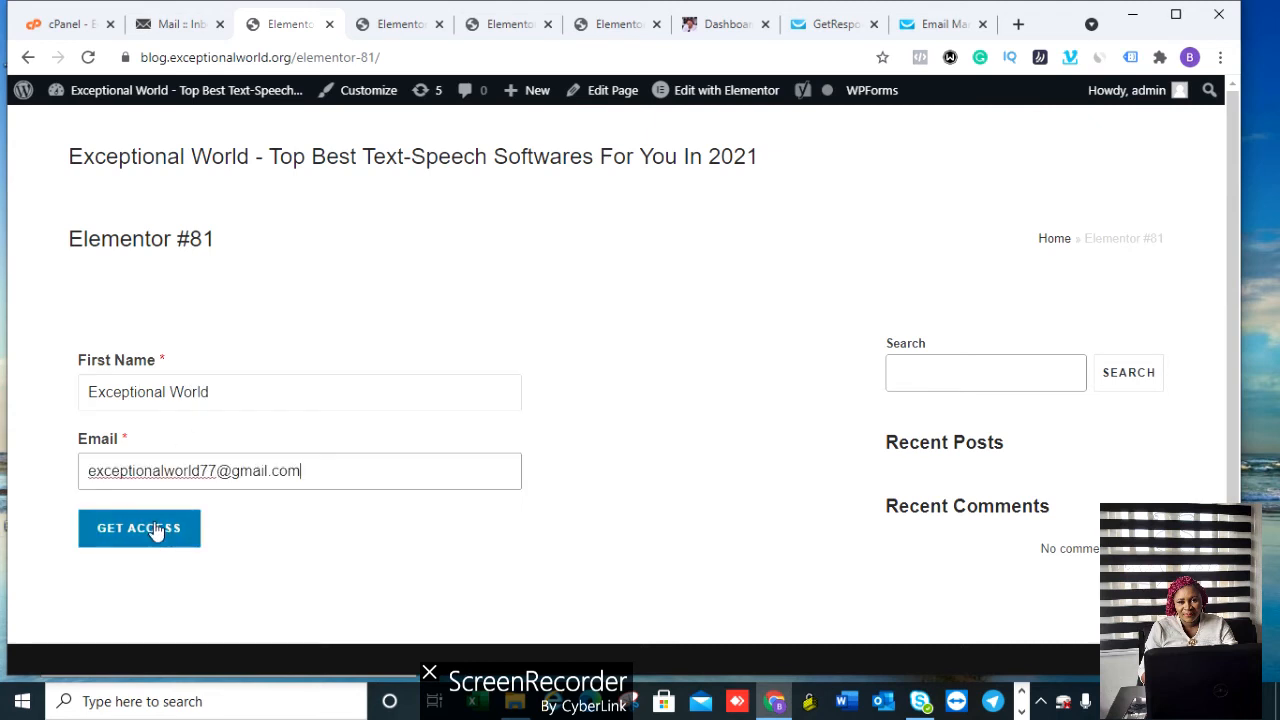
pyautogui.click(156, 530)
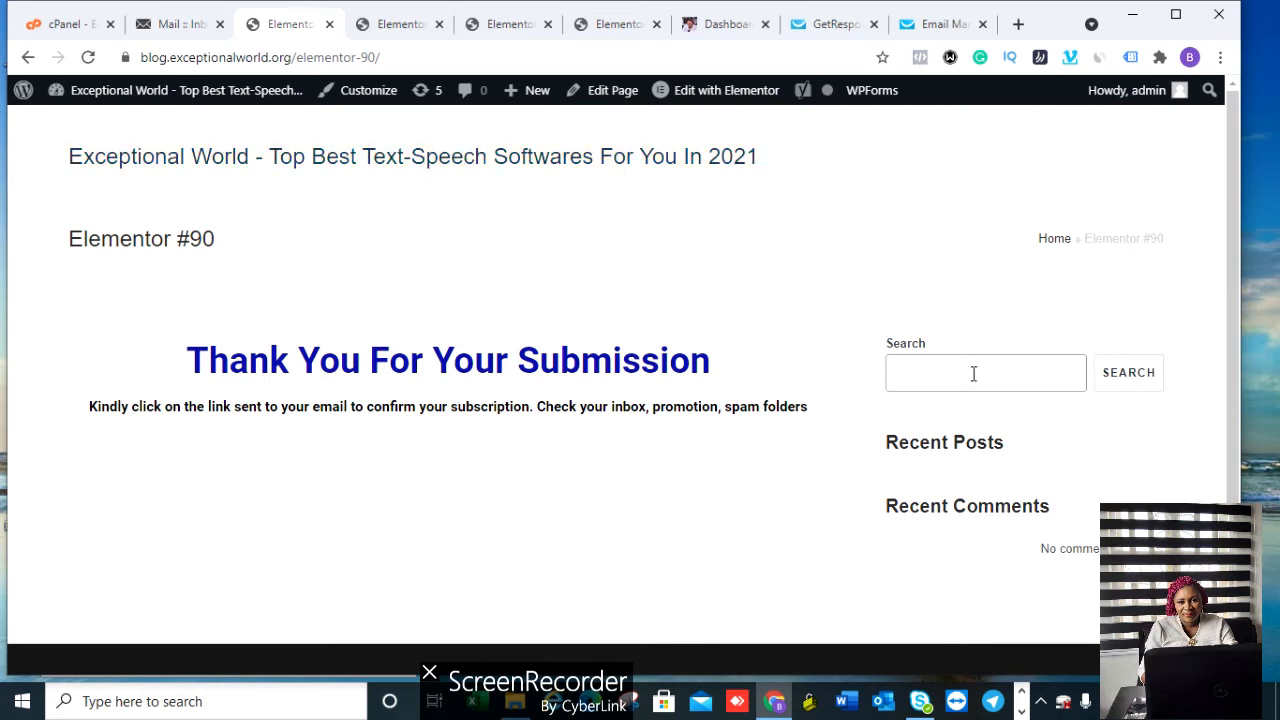
# Step: Return to the dashboard and open the Appearance > Widgets editor
pyautogui.hotkey('alt', 'Left')
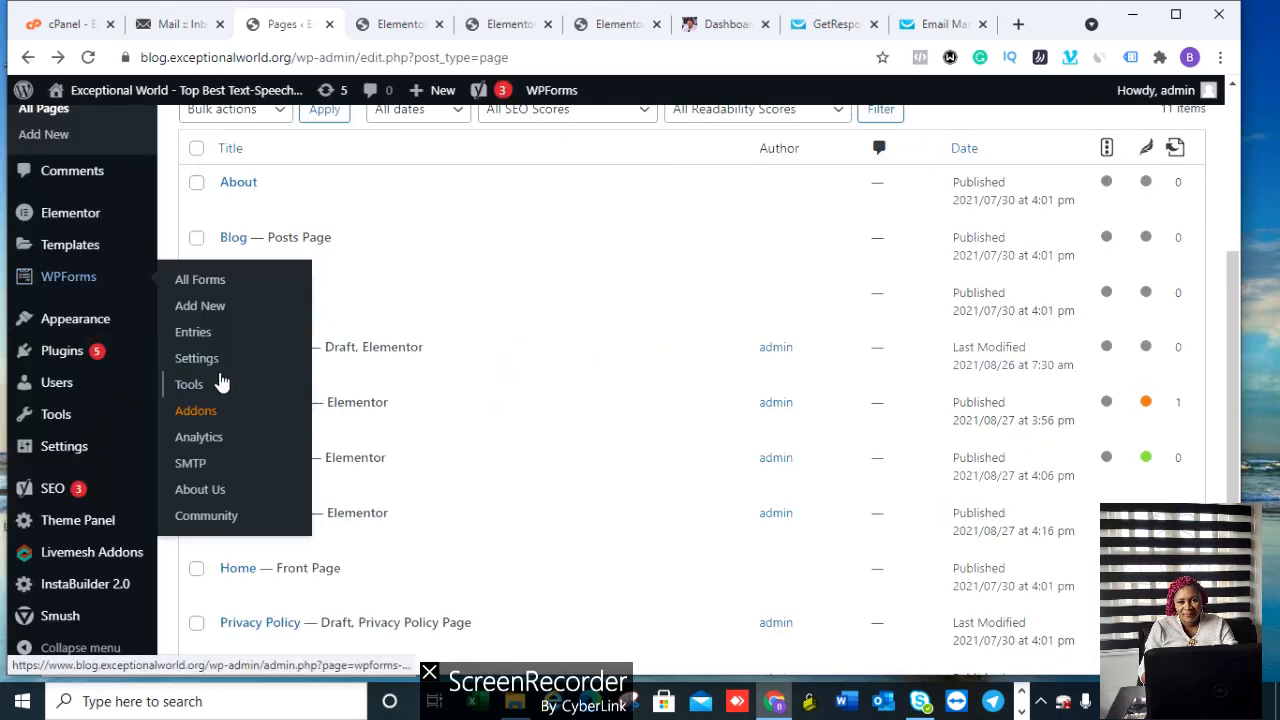
pyautogui.scroll(-2, 1235, 268)
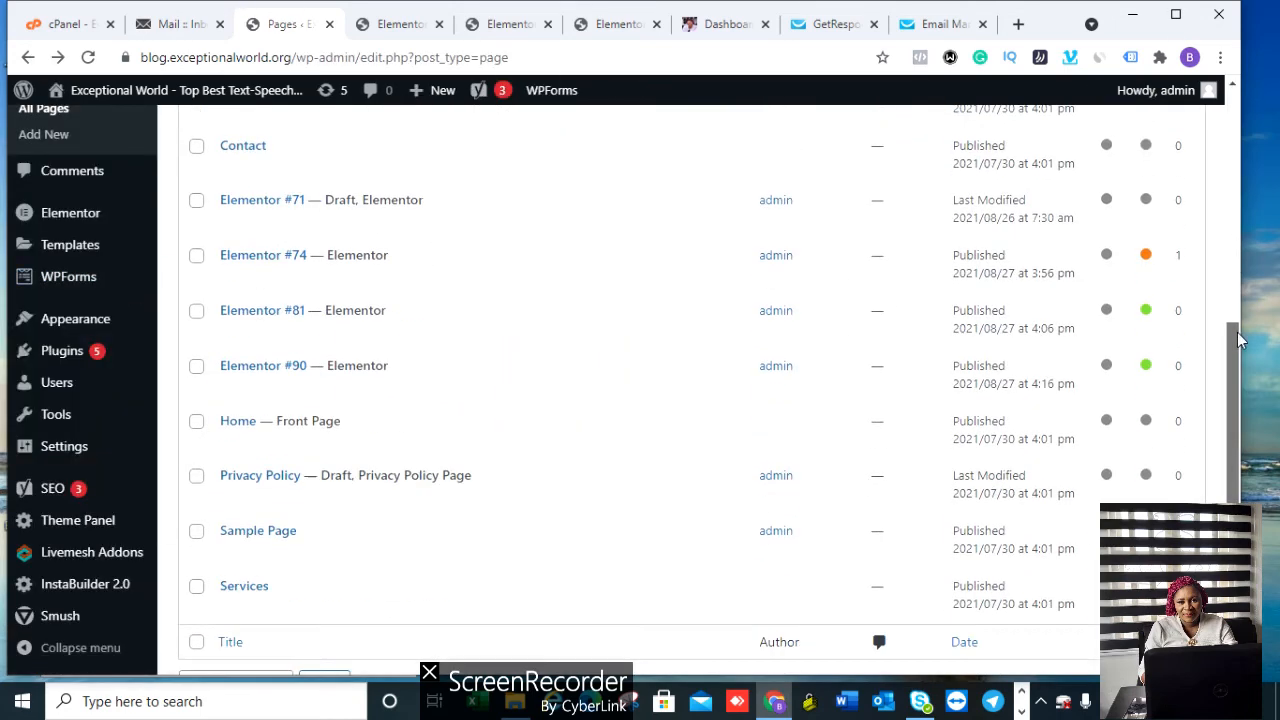
pyautogui.moveTo(97, 447)
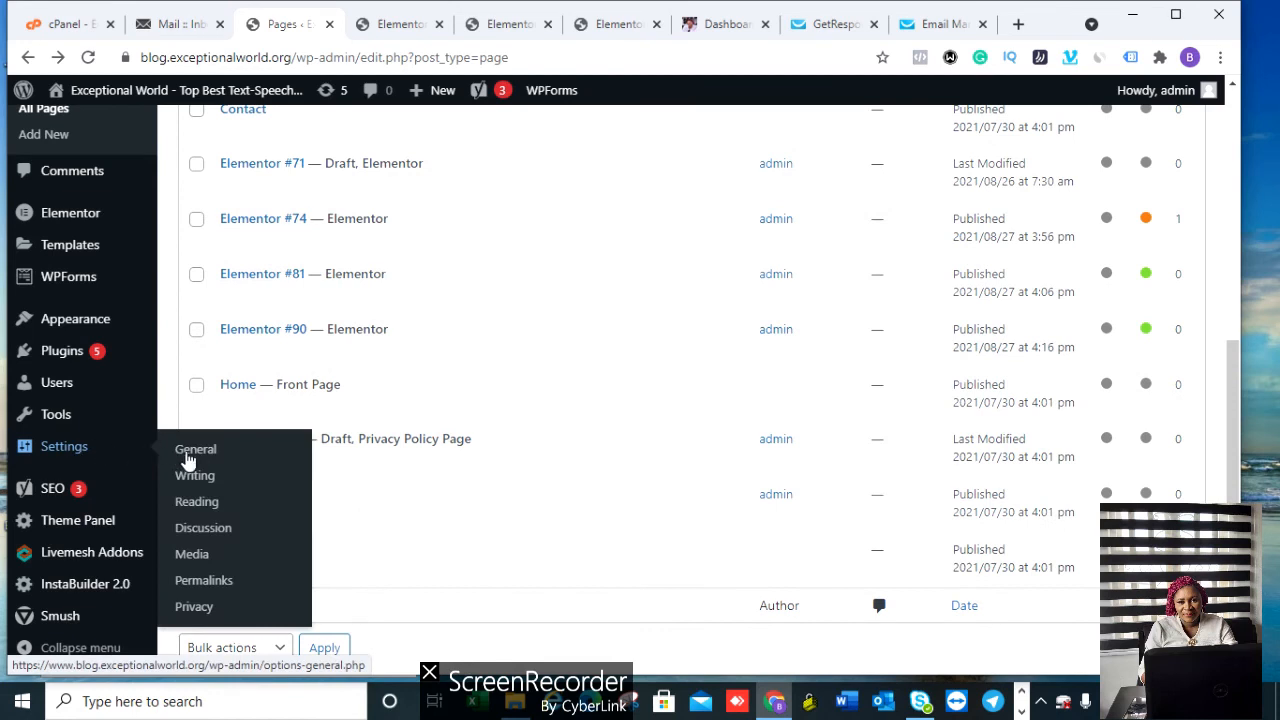
pyautogui.moveTo(88, 330)
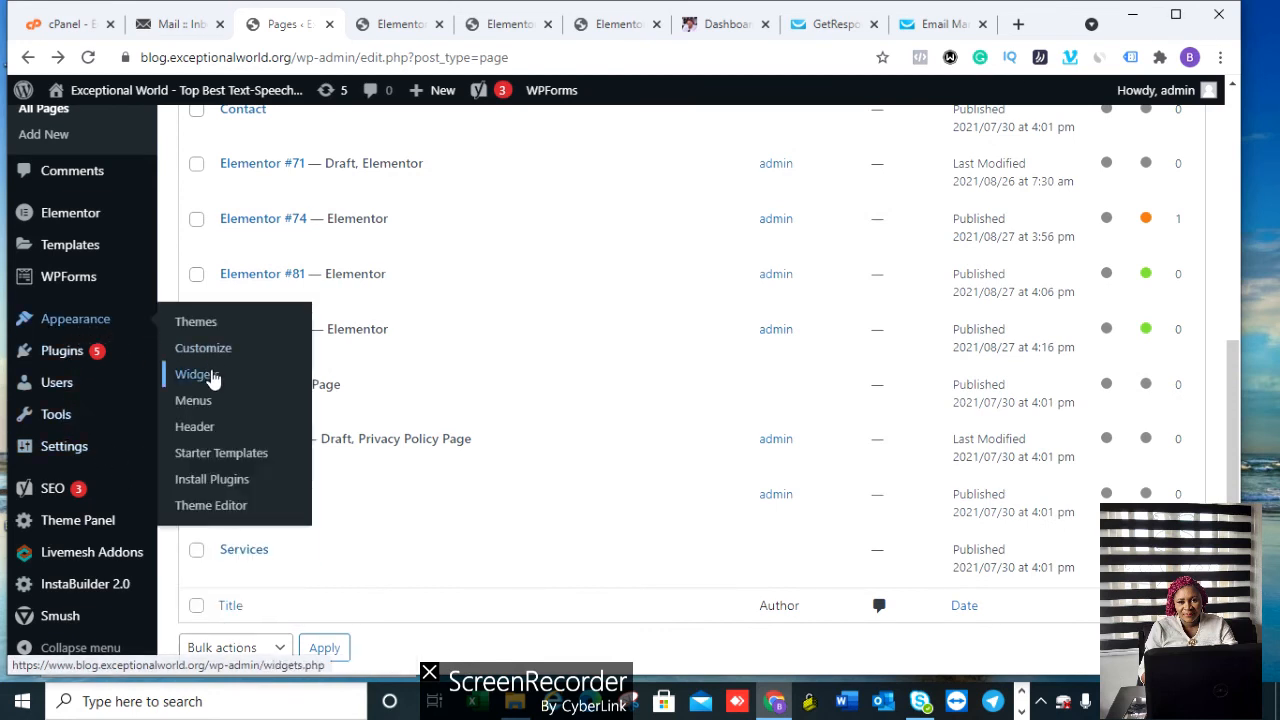
pyautogui.click(212, 376)
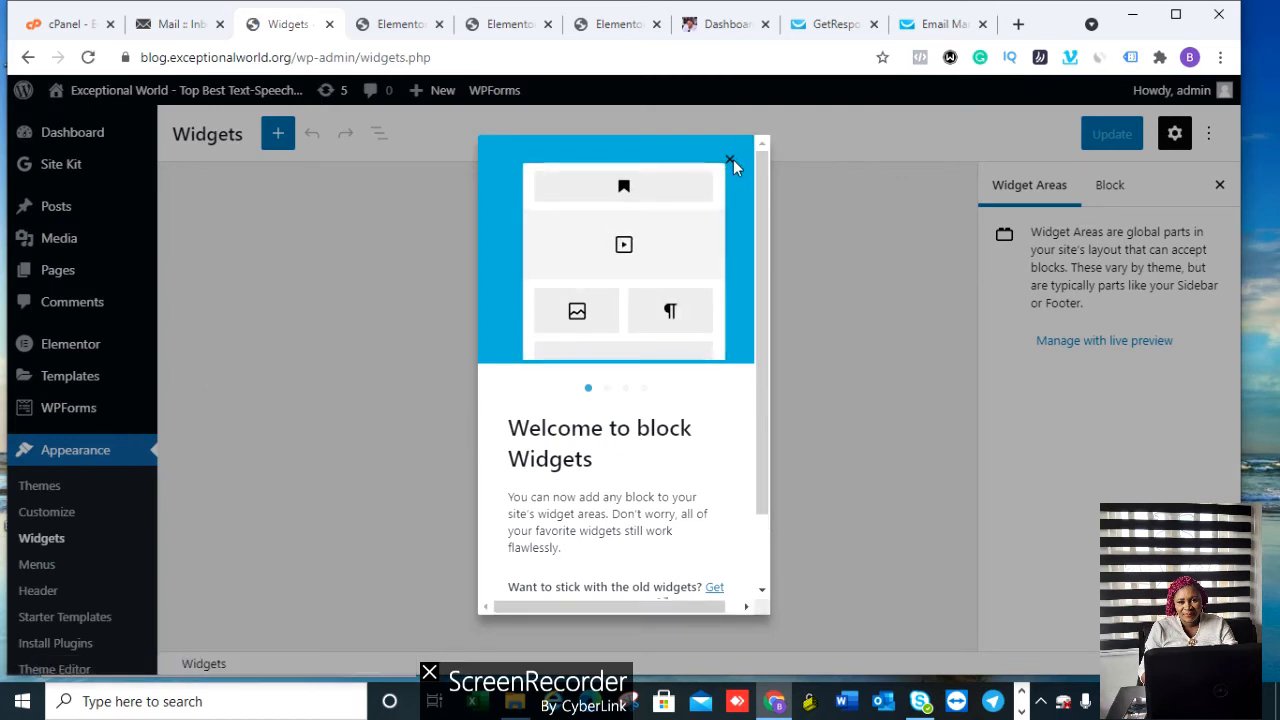
# Step: Step through the block widgets welcome guide and dismiss it with Get started
pyautogui.moveTo(764, 172); pyautogui.dragTo(794, 350)
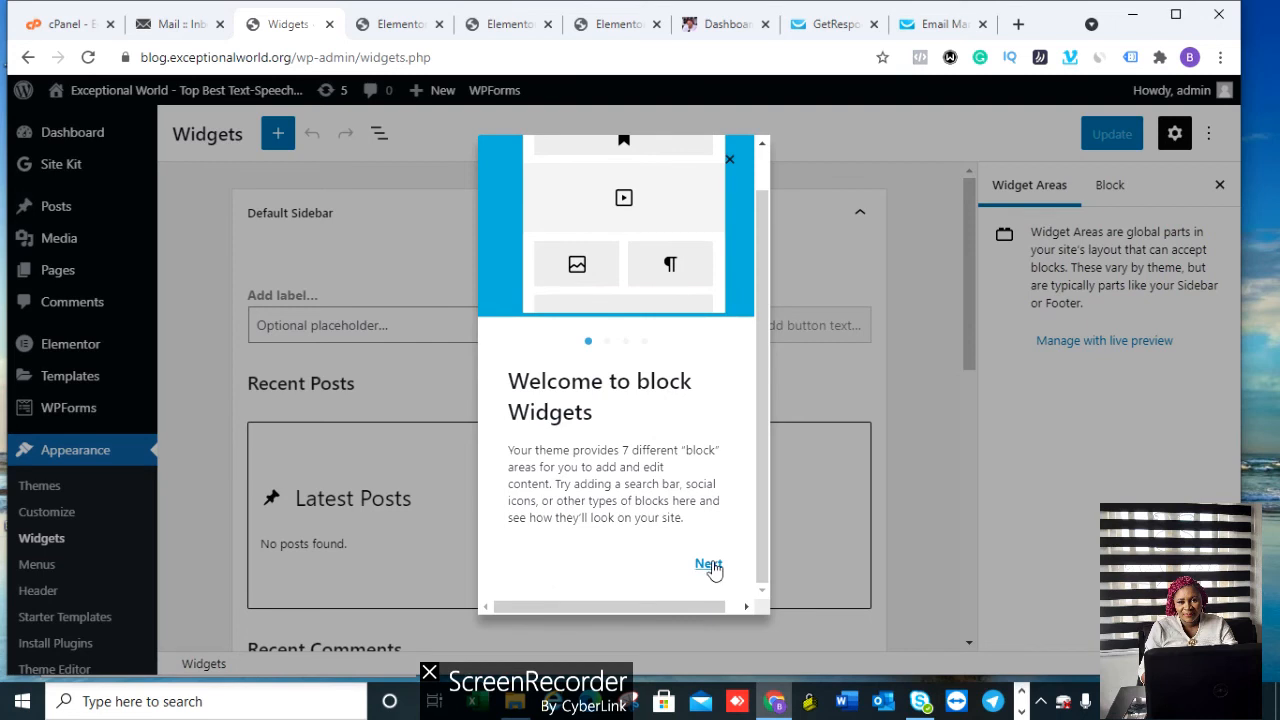
pyautogui.click(710, 566)
pyautogui.click(712, 566)
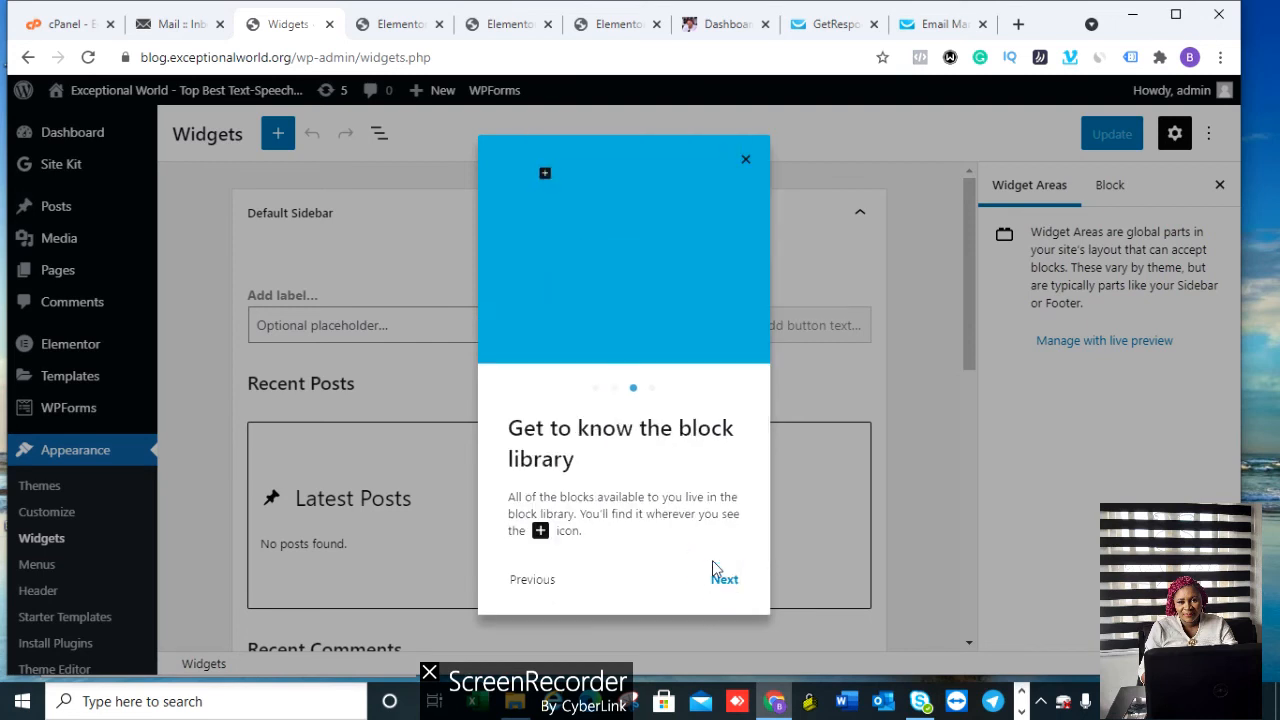
pyautogui.click(727, 581)
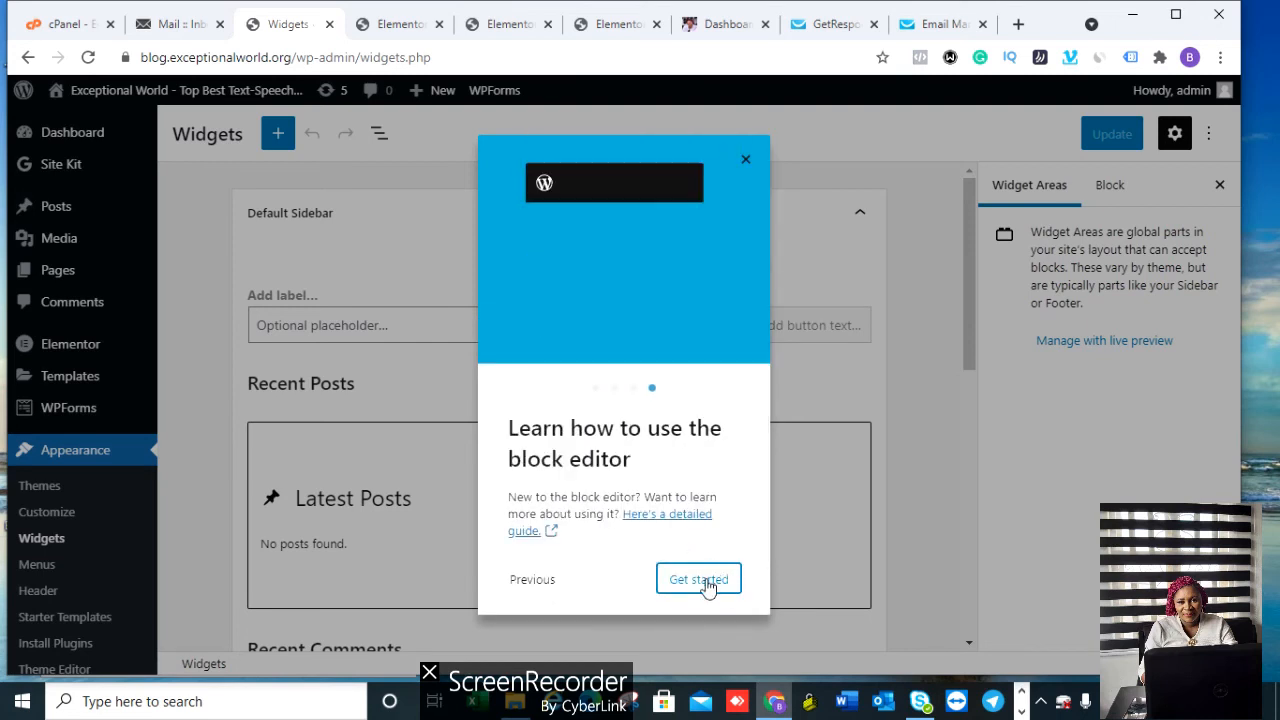
pyautogui.click(707, 582)
# Step: Remove the Latest Posts block and the Recent Posts heading from the Default Sidebar
pyautogui.click(711, 405)
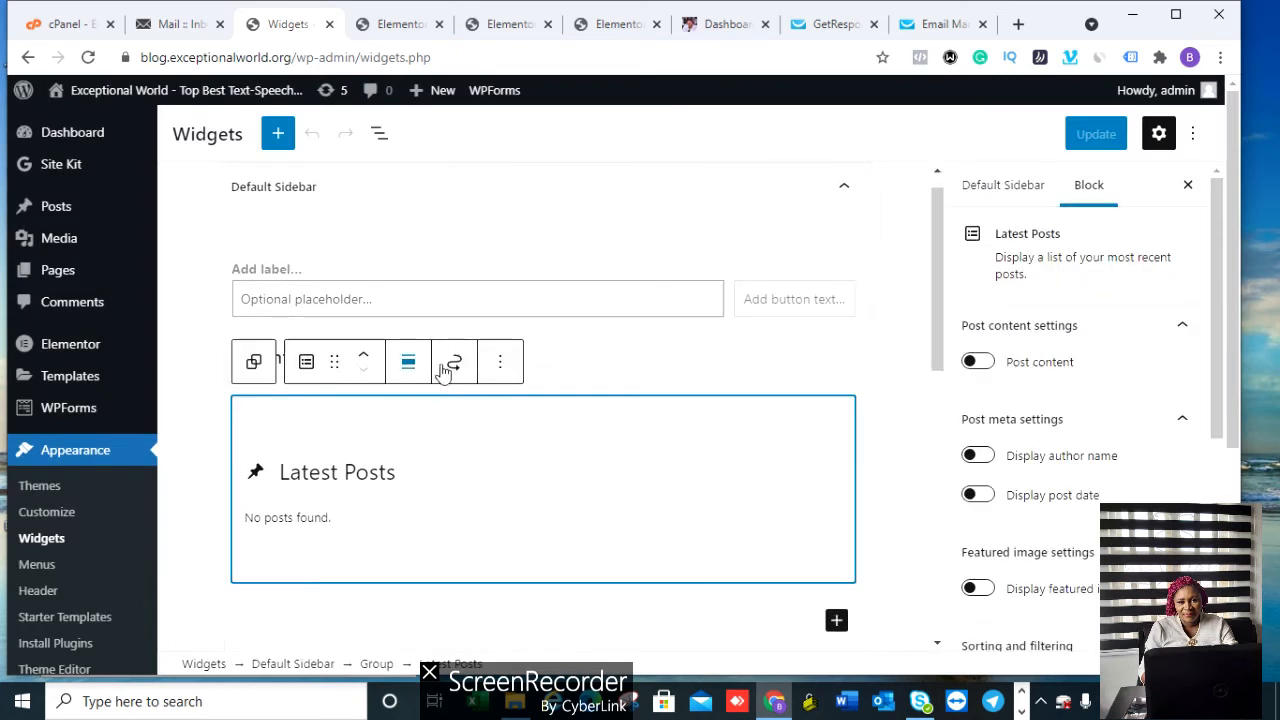
pyautogui.click(502, 365)
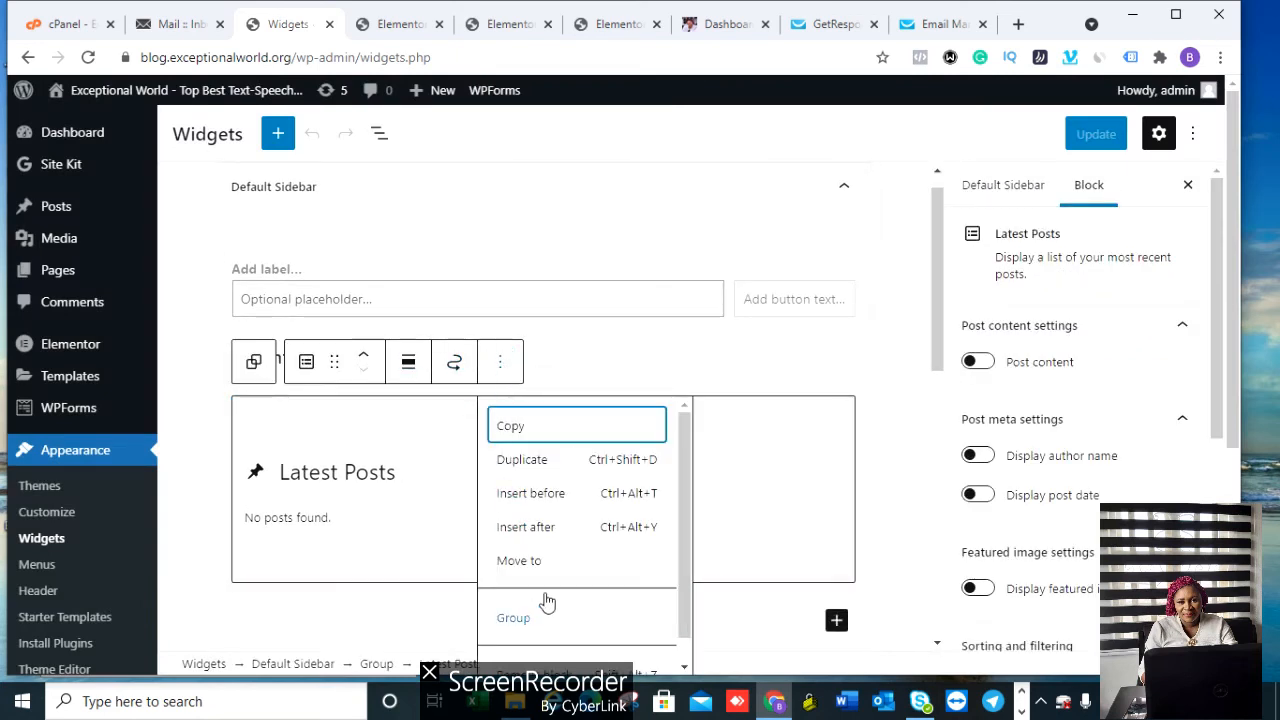
pyautogui.moveTo(685, 508); pyautogui.dragTo(685, 525)
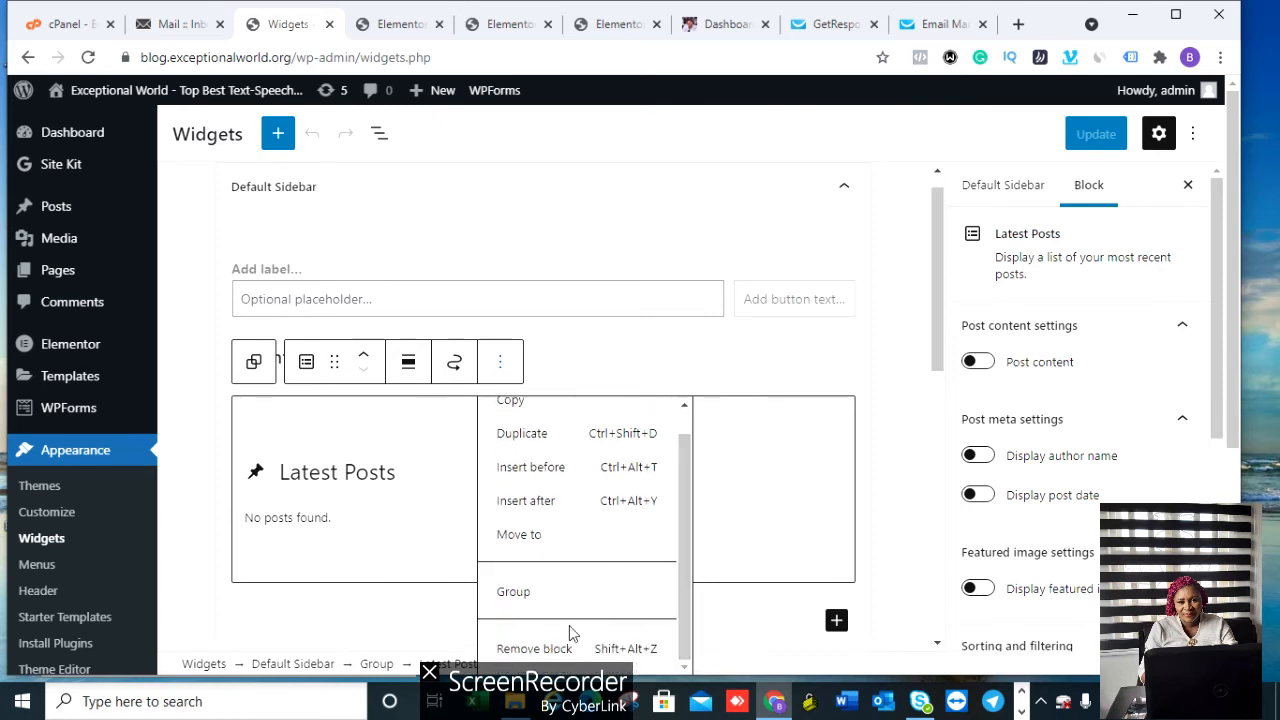
pyautogui.click(530, 650)
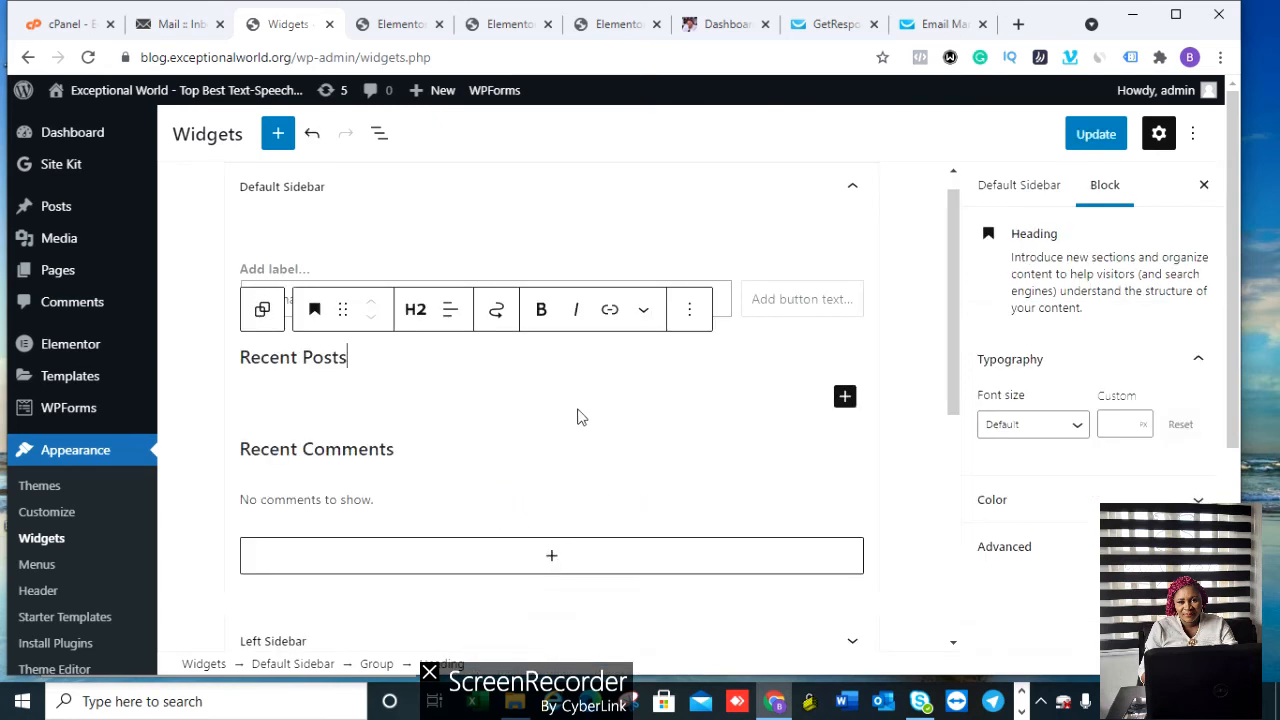
pyautogui.click(689, 309)
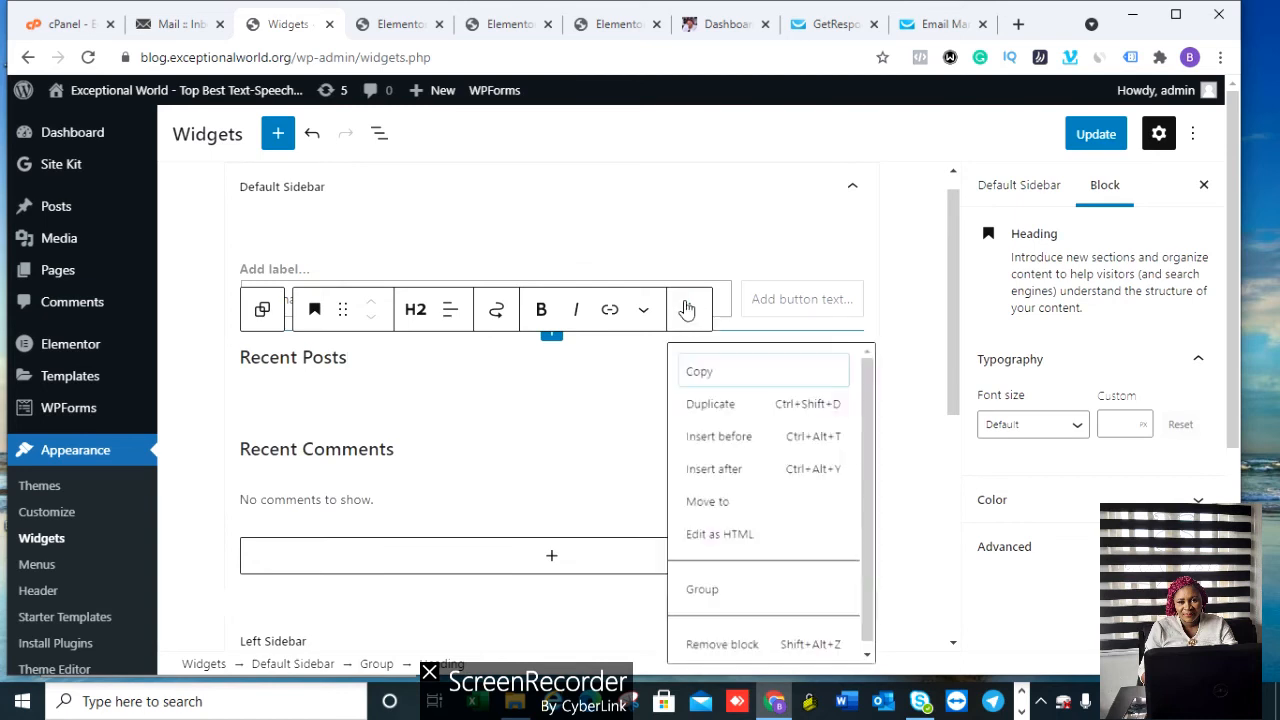
pyautogui.click(735, 657)
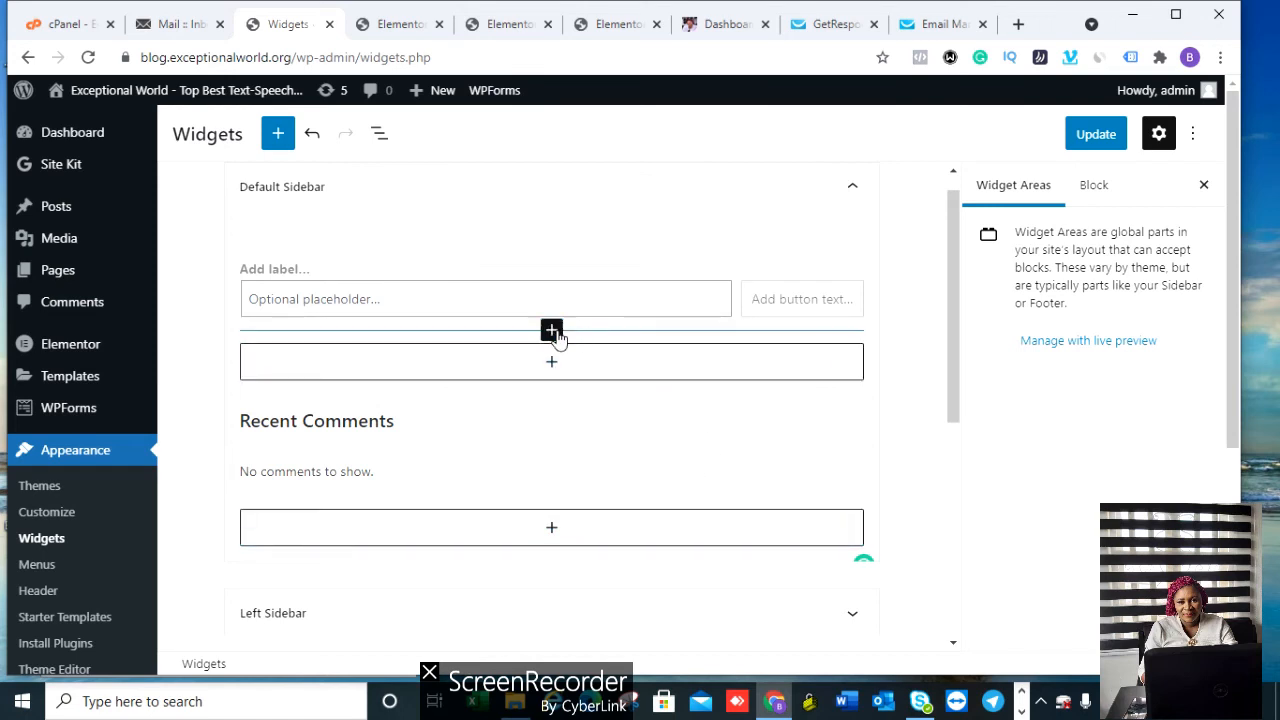
# Step: Remove the Search block and the leftover empty group block
pyautogui.click(572, 291)
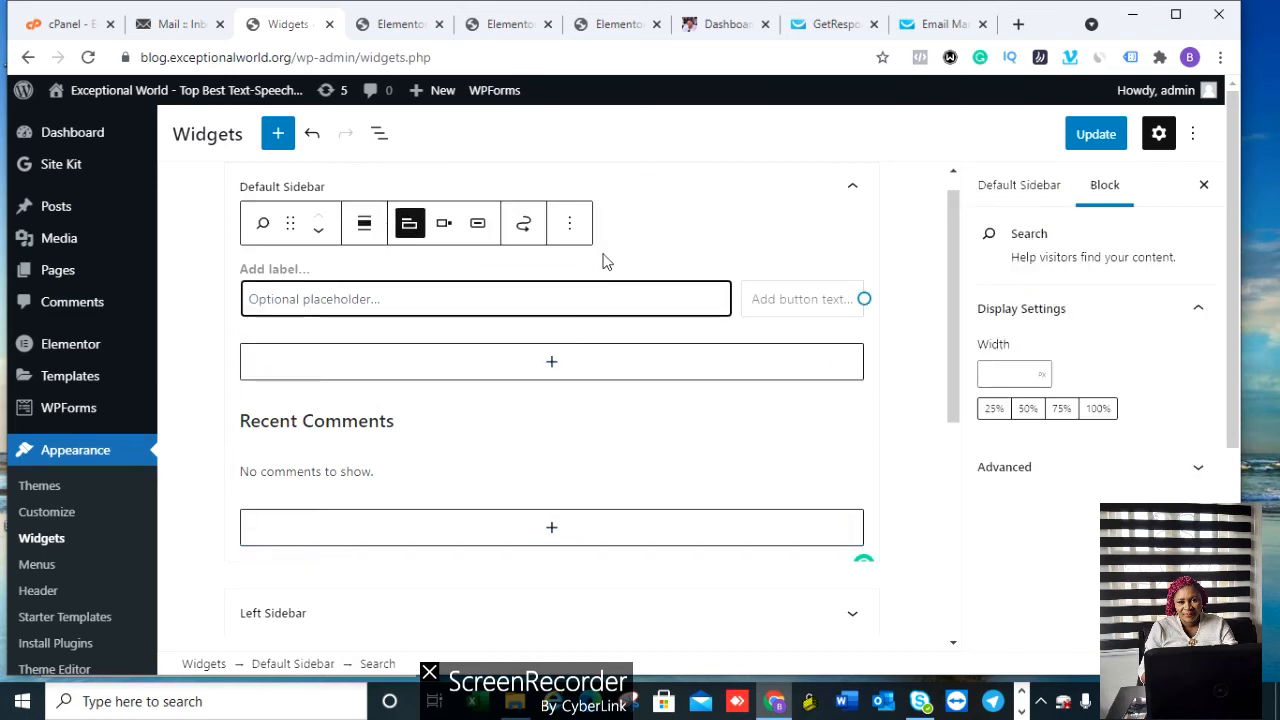
pyautogui.click(567, 224)
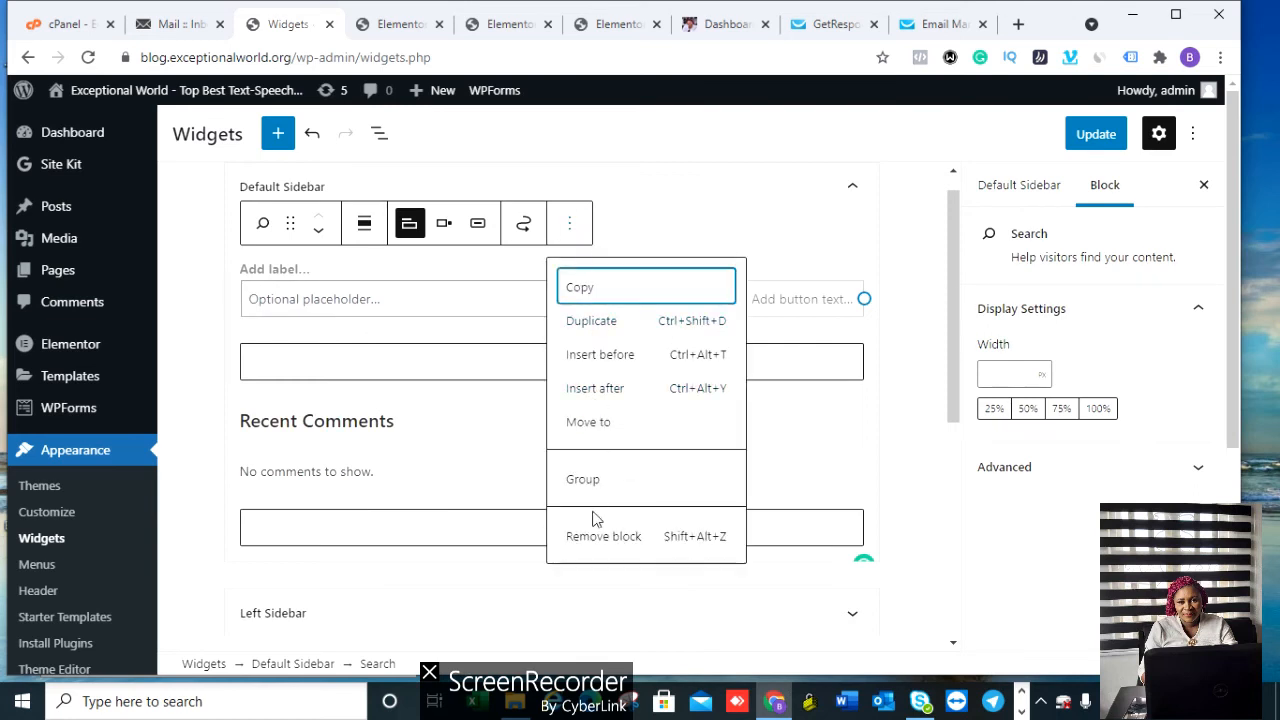
pyautogui.click(592, 545)
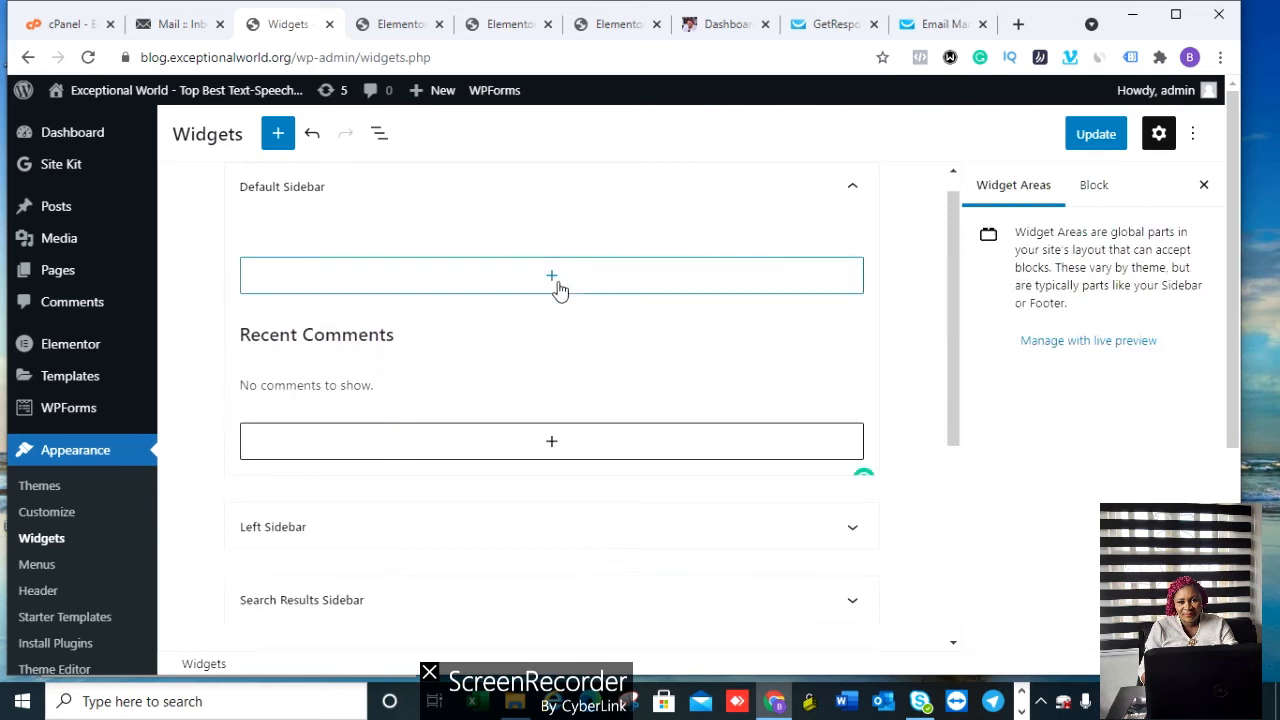
pyautogui.click(537, 292)
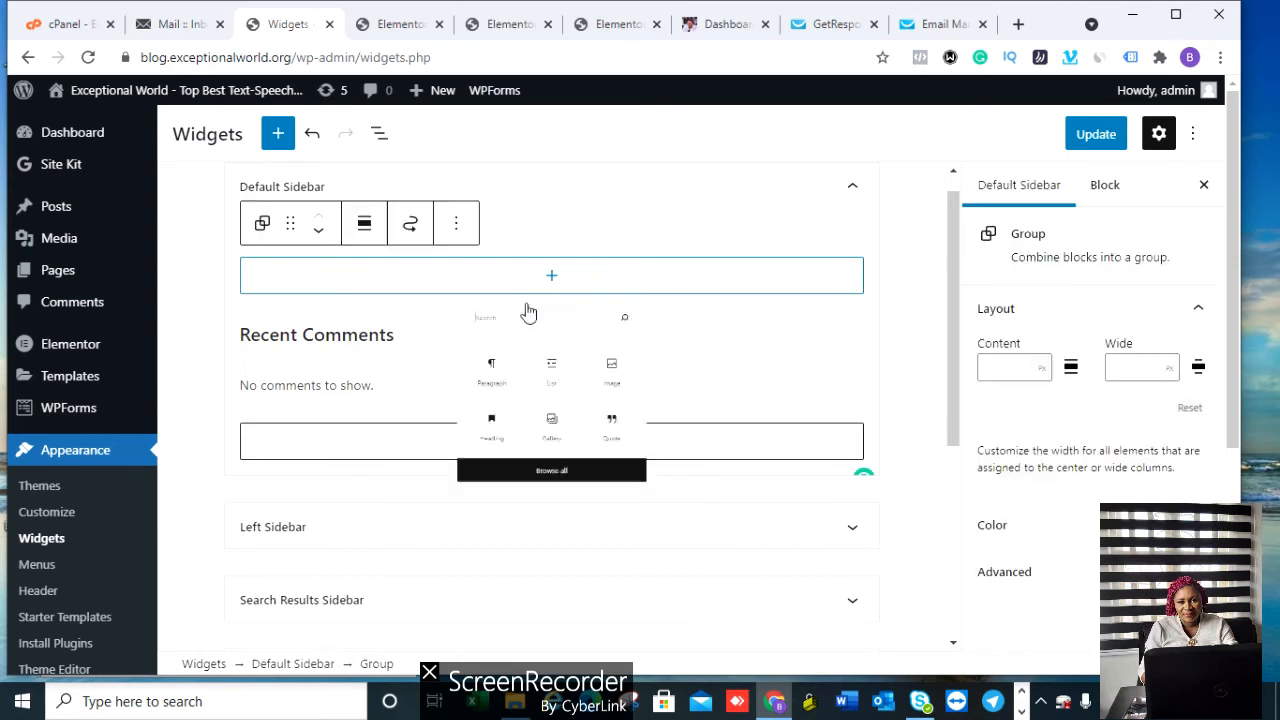
pyautogui.click(458, 228)
pyautogui.click(457, 229)
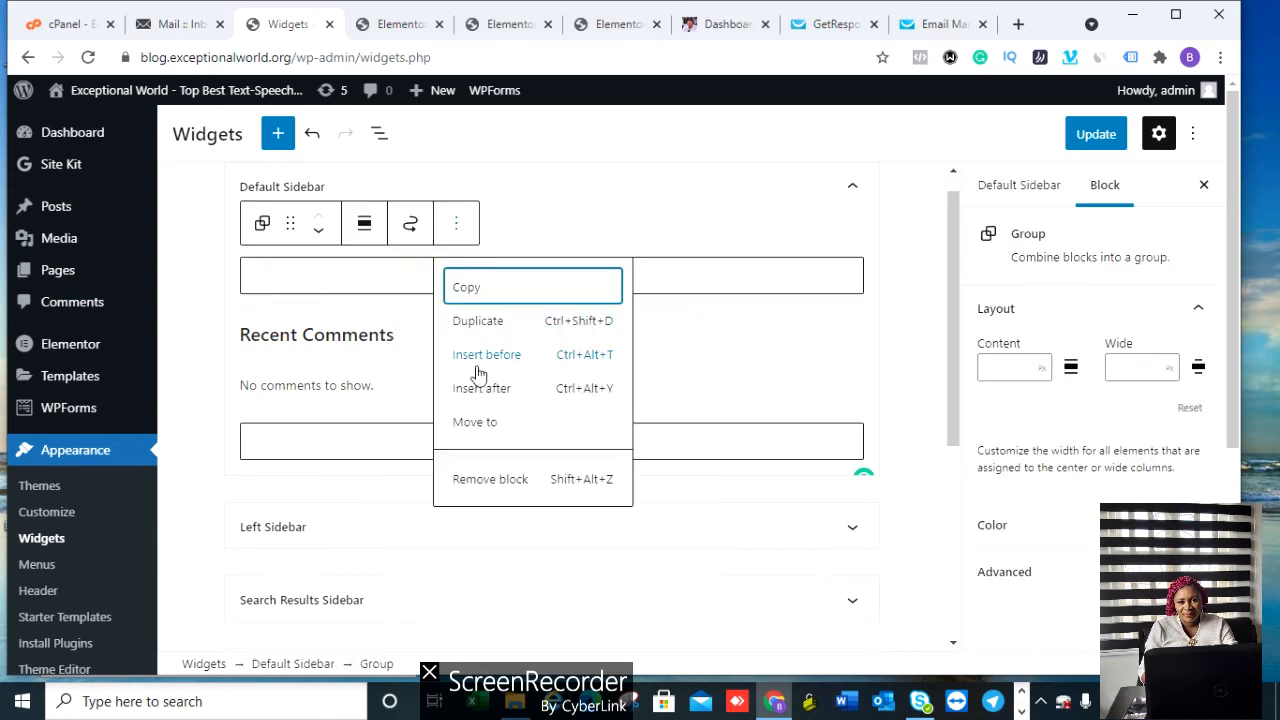
pyautogui.click(491, 477)
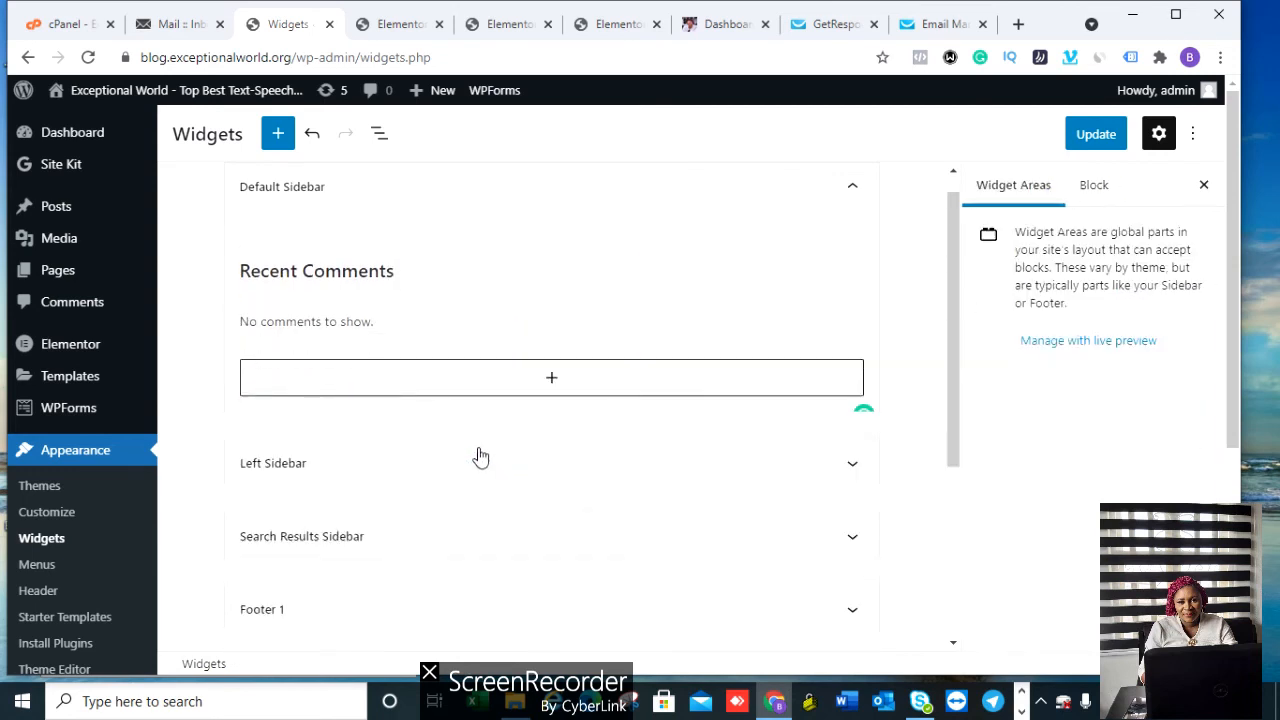
# Step: Collapse the Default Sidebar and save the widgets with Update
pyautogui.click(443, 352)
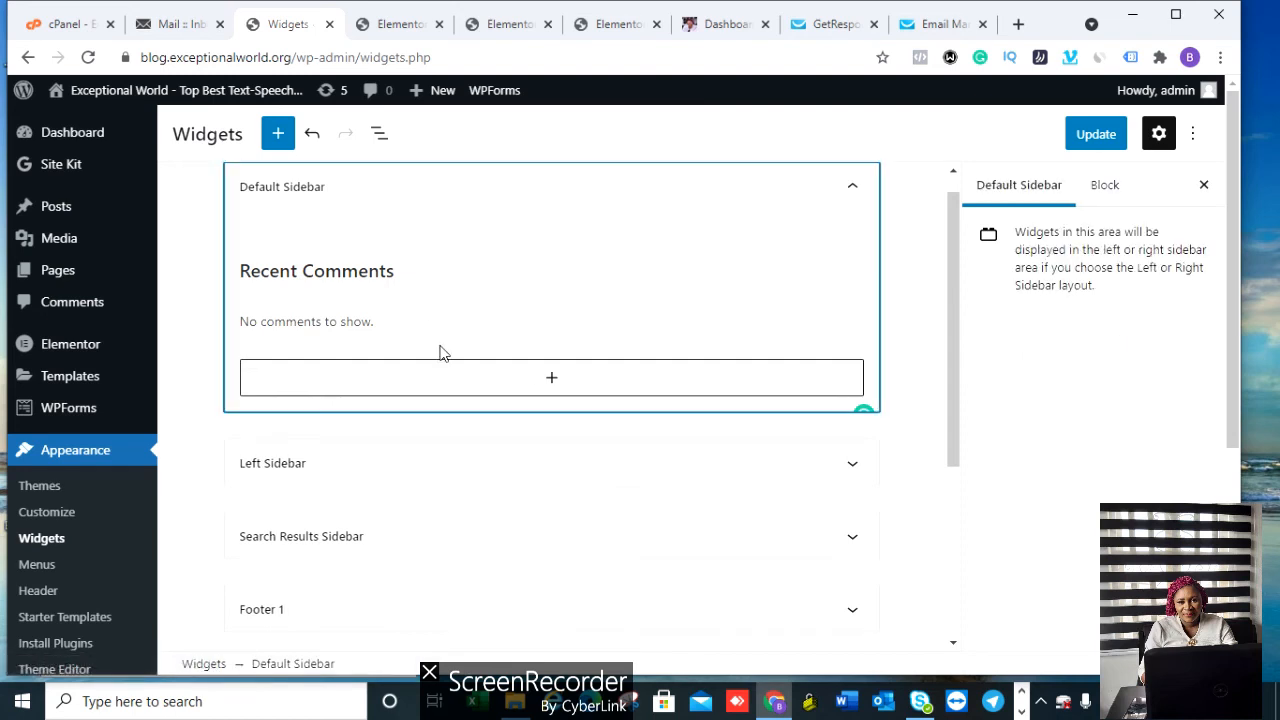
pyautogui.click(415, 261)
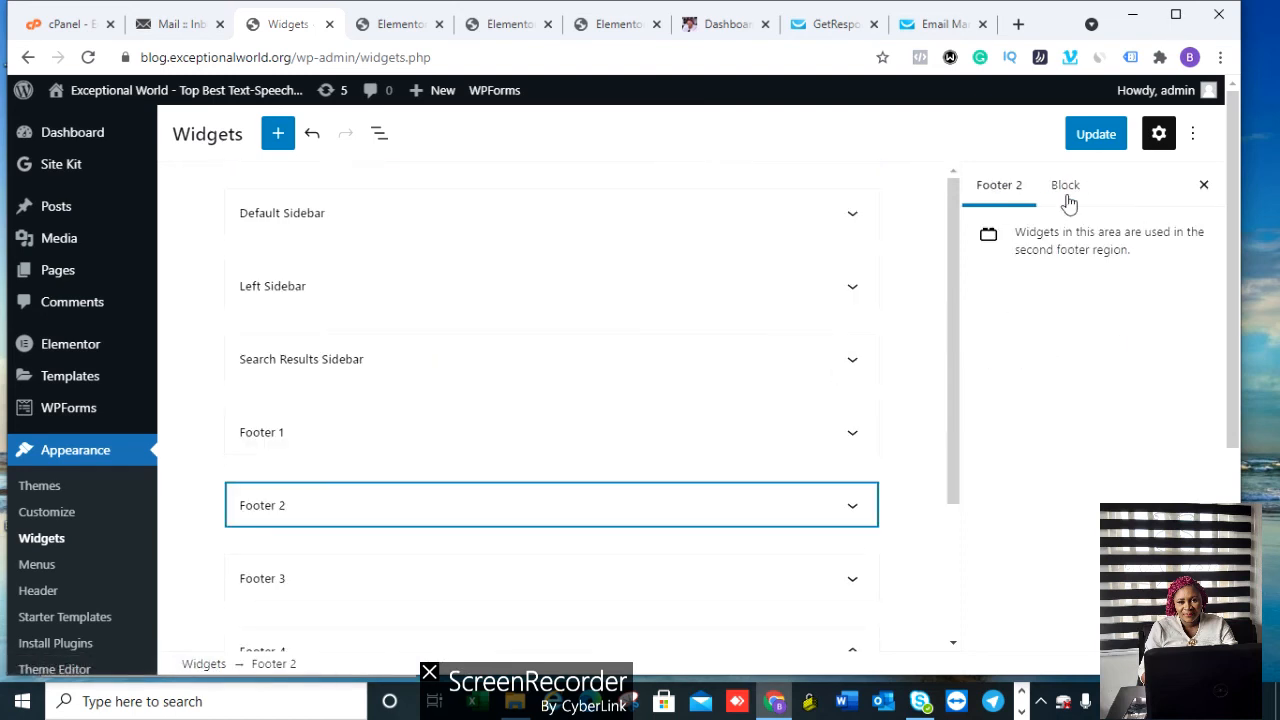
pyautogui.click(1100, 134)
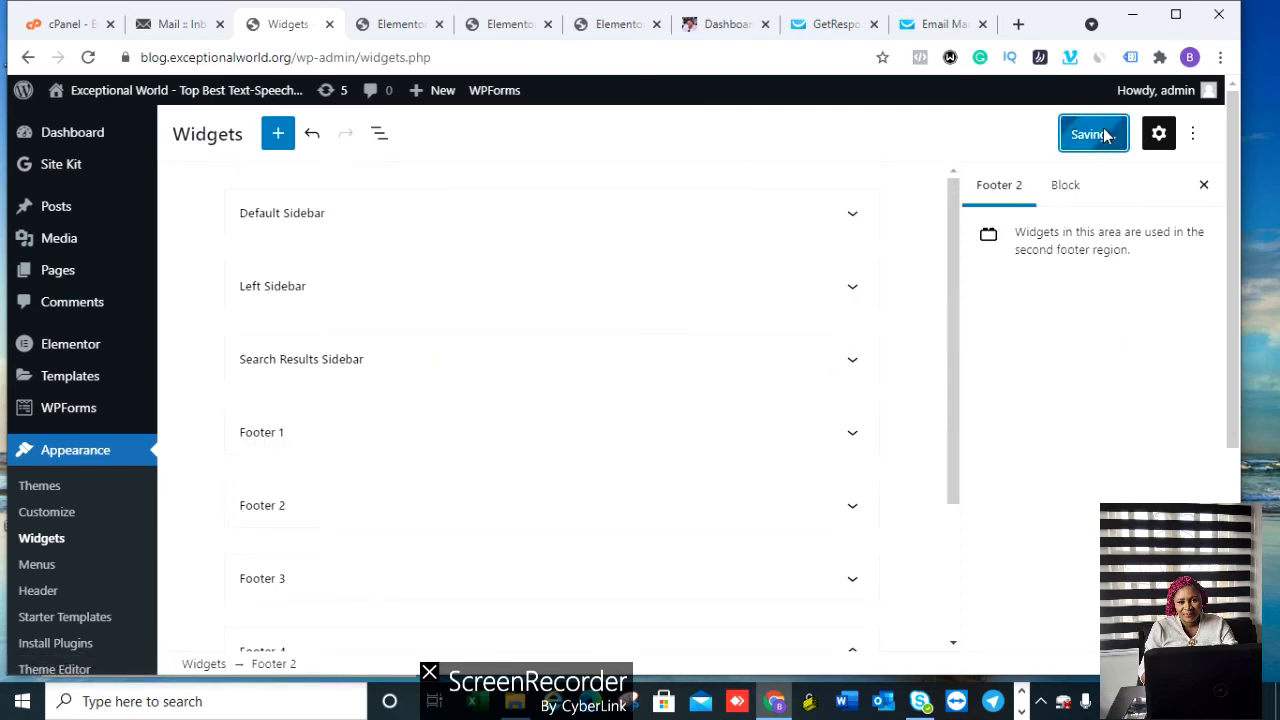
pyautogui.click(1100, 134)
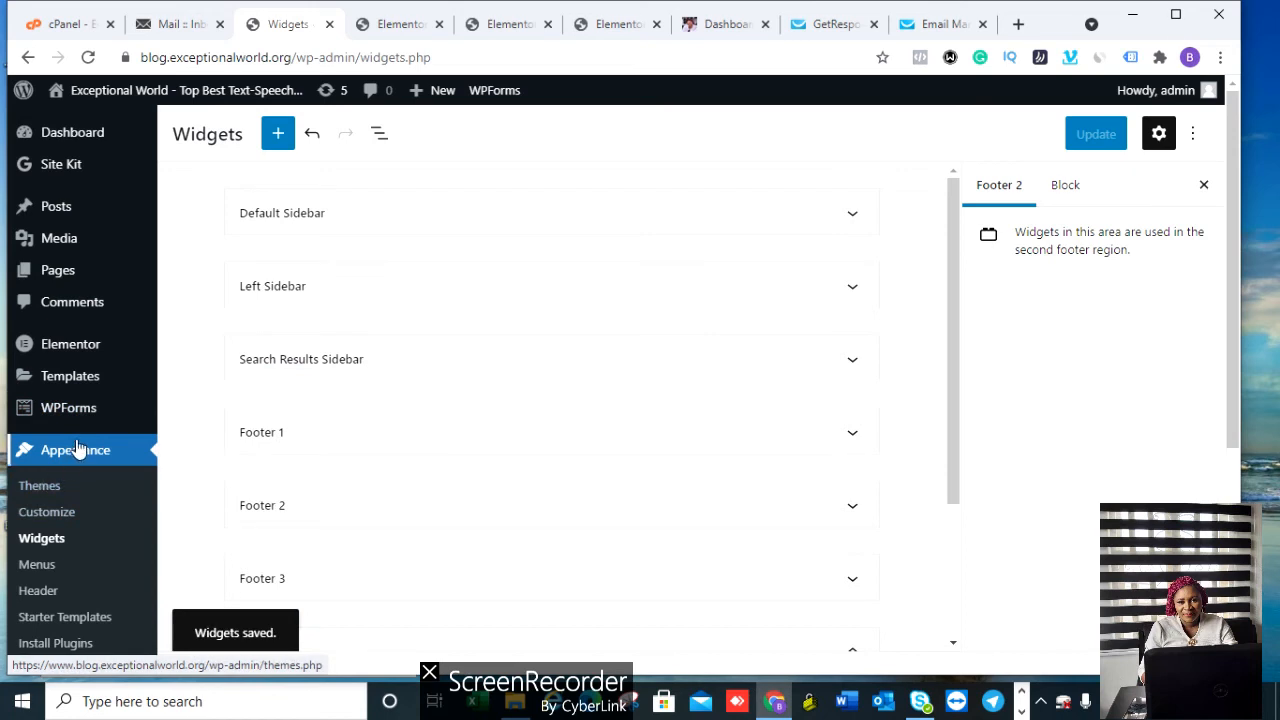
# Step: In the Customizer, check Homepage Settings, then open Site Identity with title and tagline
pyautogui.click(47, 512)
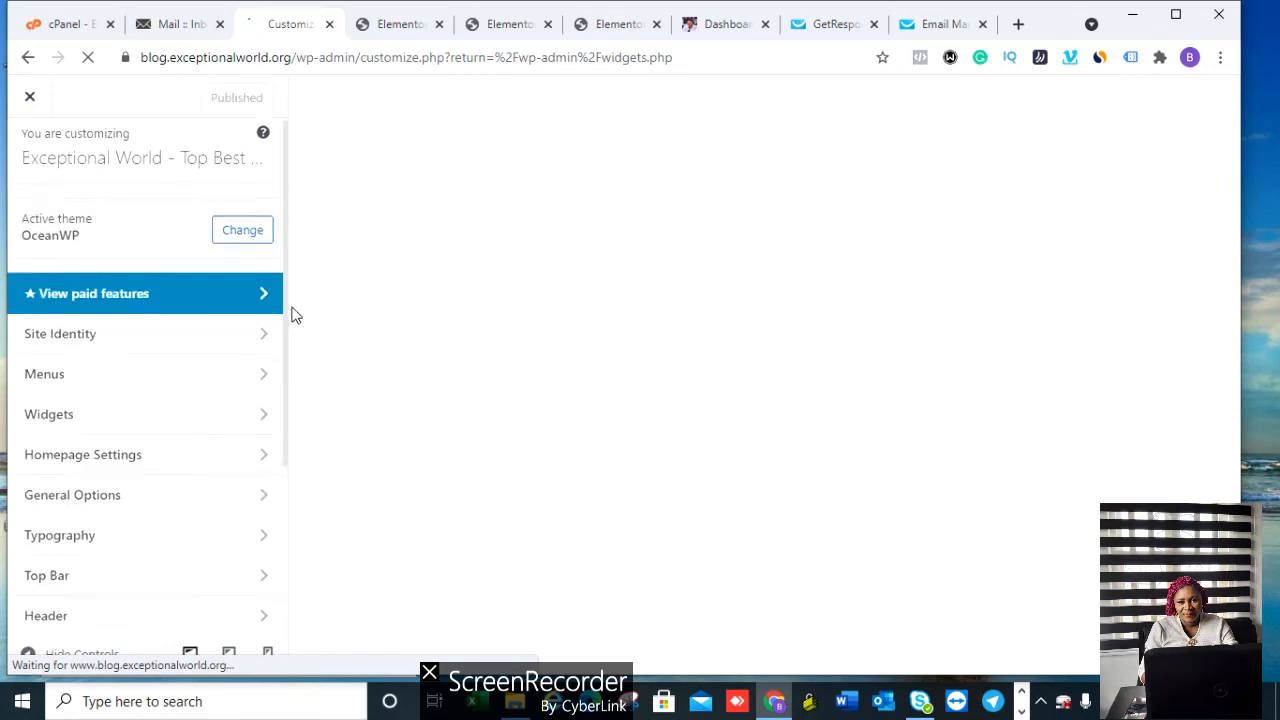
pyautogui.scroll(-1, 291, 314)
pyautogui.scroll(-1, 300, 420)
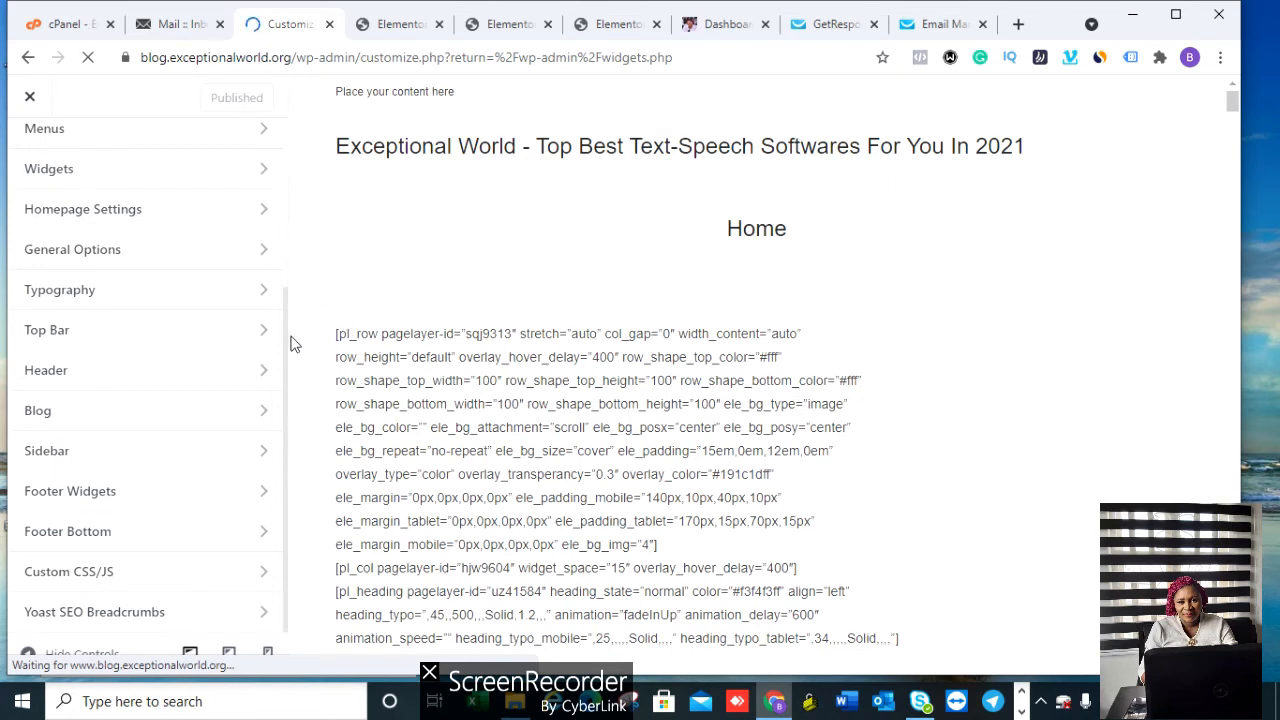
pyautogui.scroll(1, 287, 300)
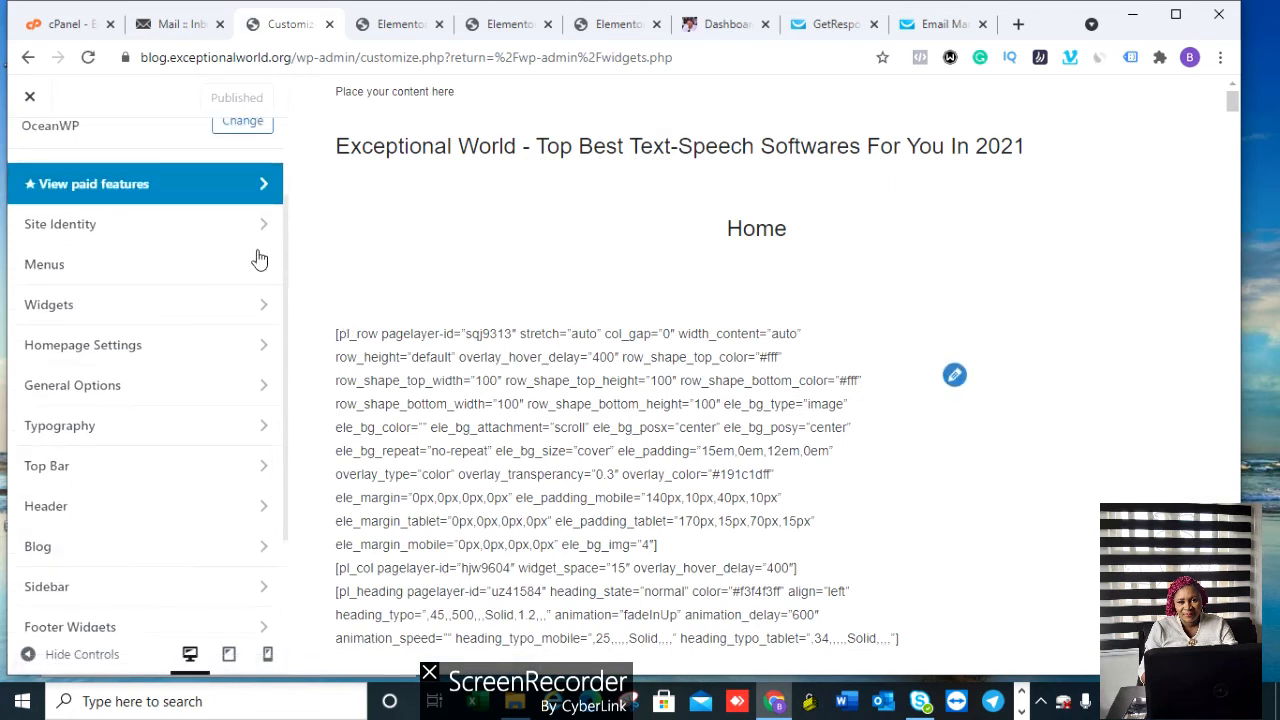
pyautogui.click(104, 346)
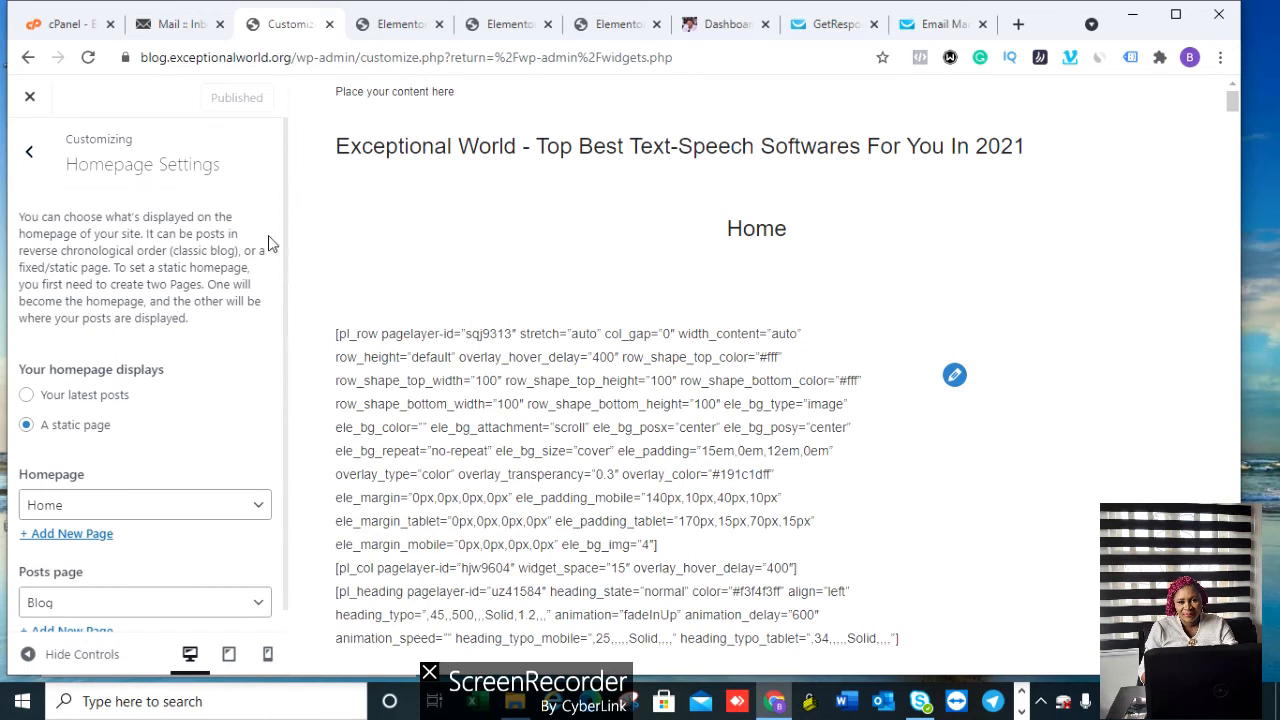
pyautogui.click(30, 152)
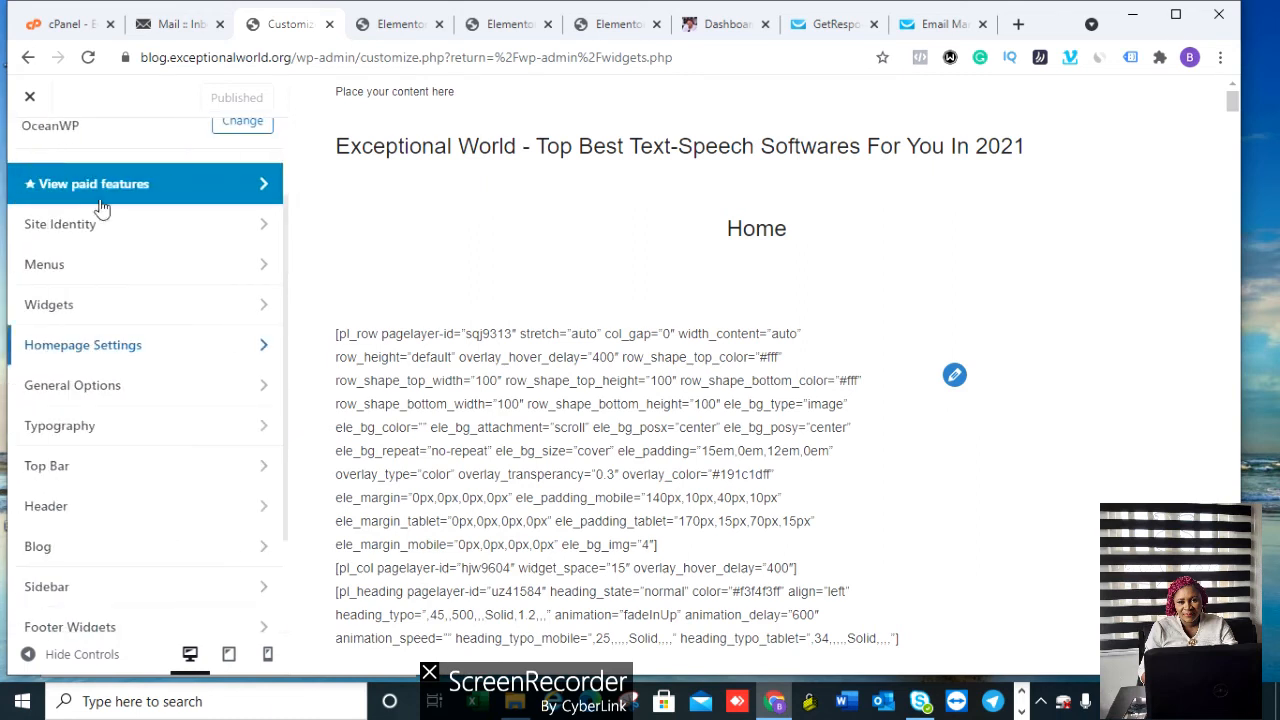
pyautogui.click(147, 237)
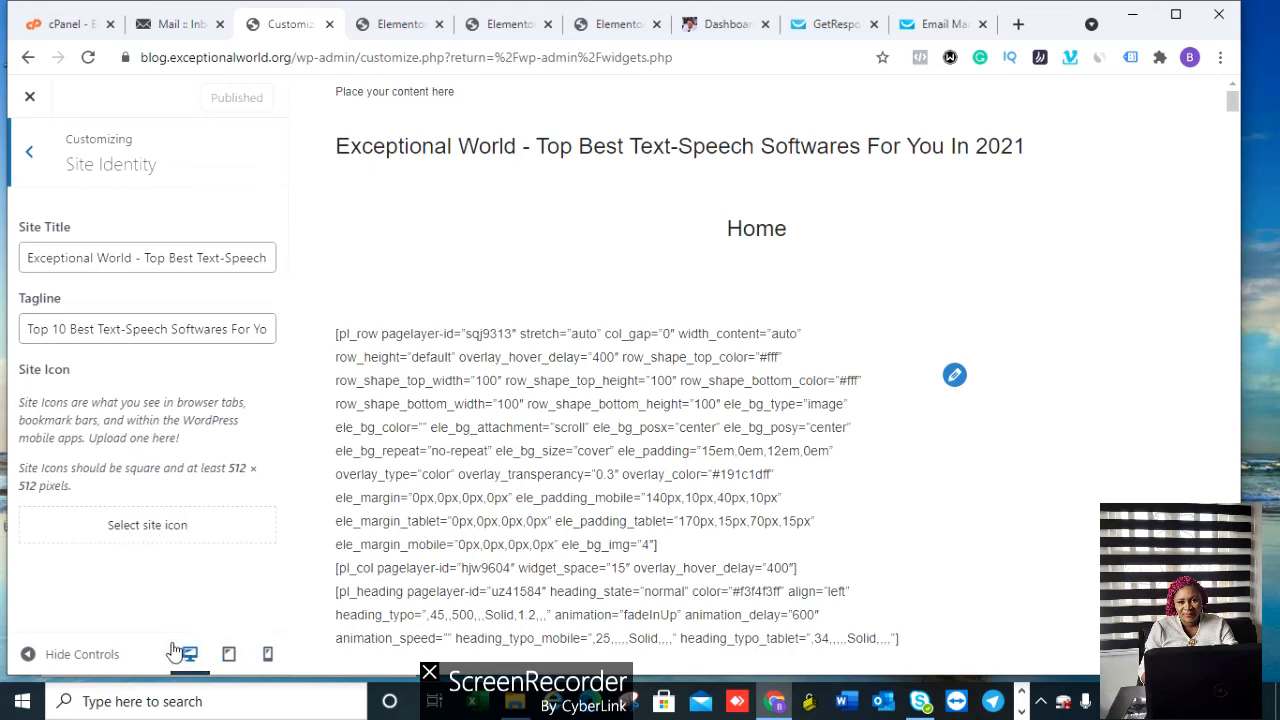
# Step: Preview tablet and phone widths, then look over the Default Sidebar widgets in the Customizer
pyautogui.click(229, 656)
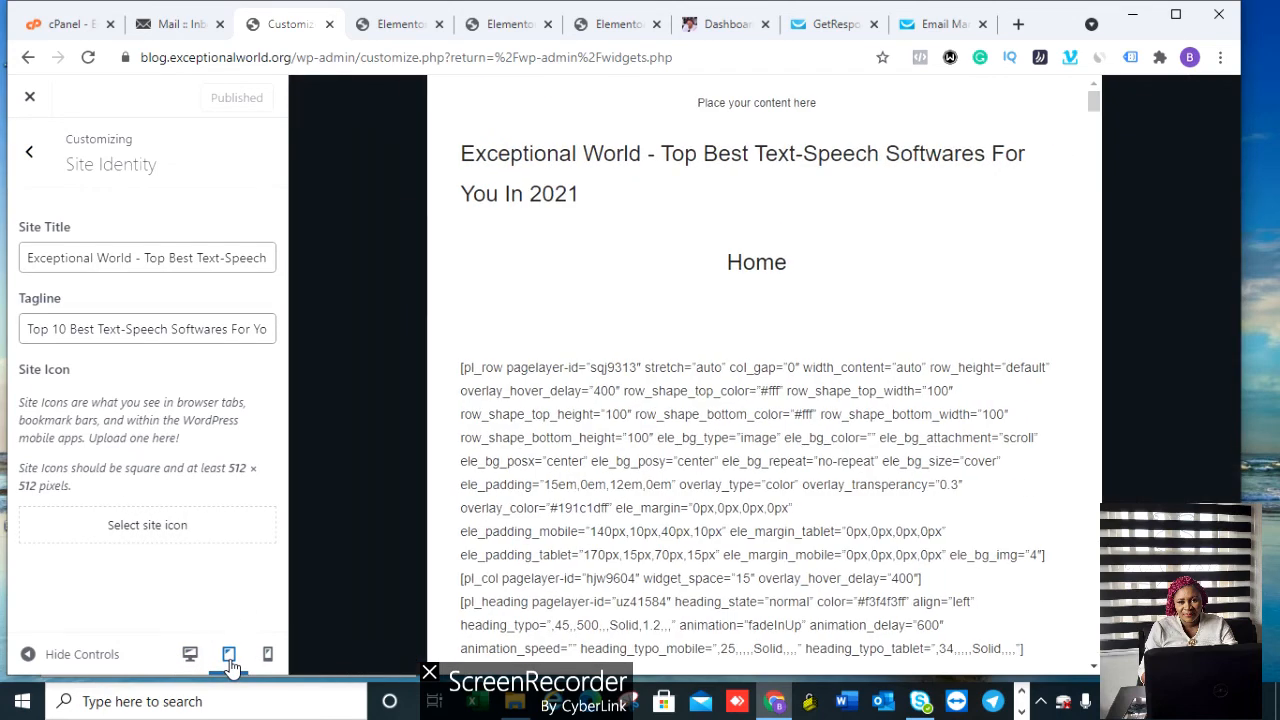
pyautogui.click(267, 656)
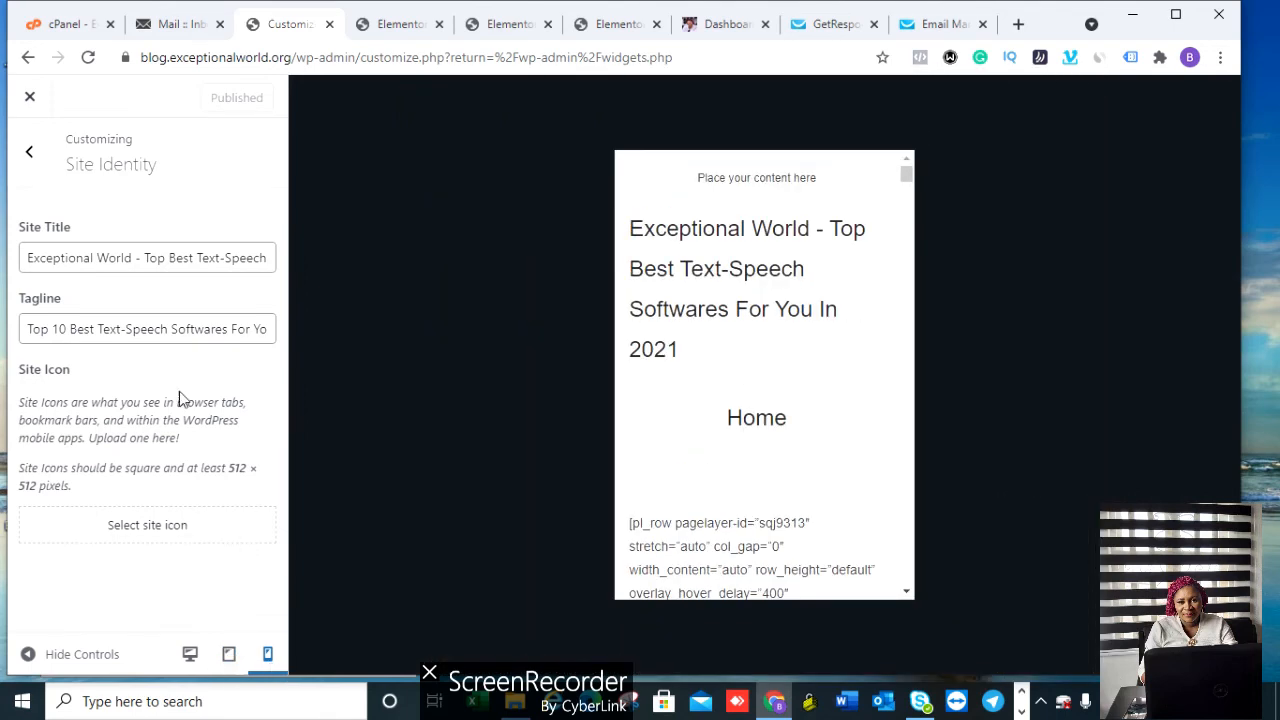
pyautogui.click(29, 152)
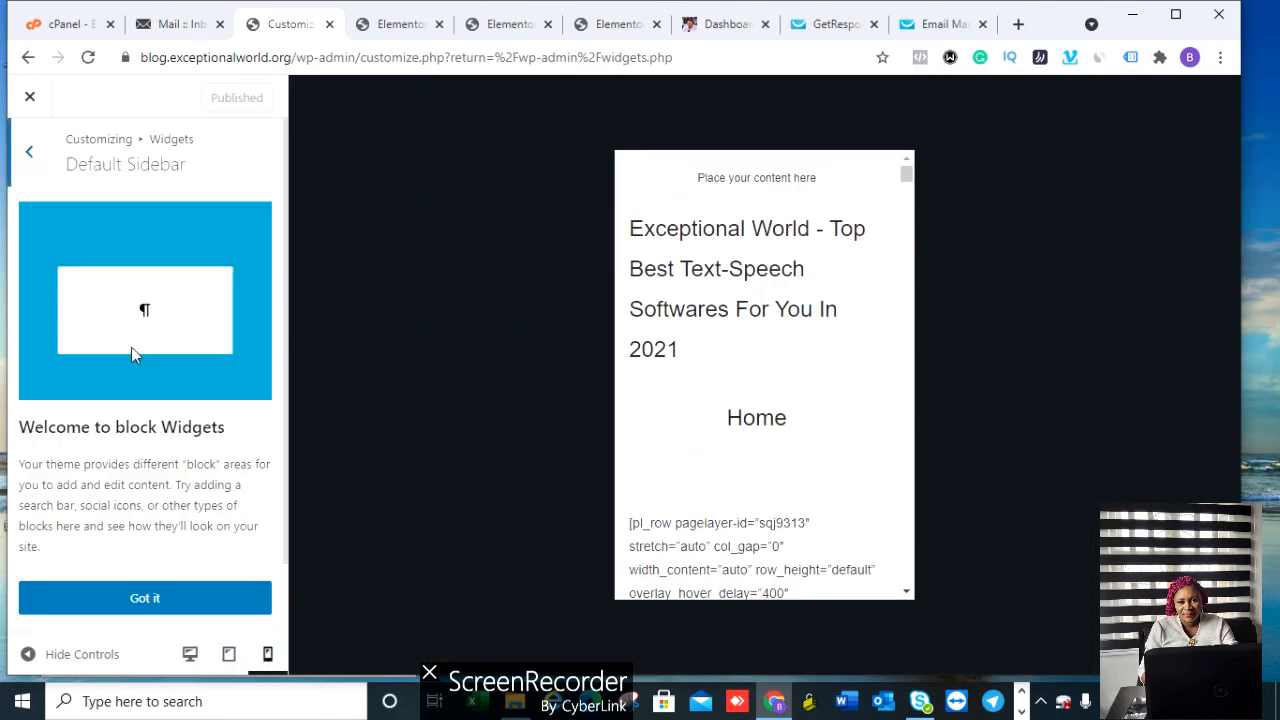
pyautogui.click(162, 607)
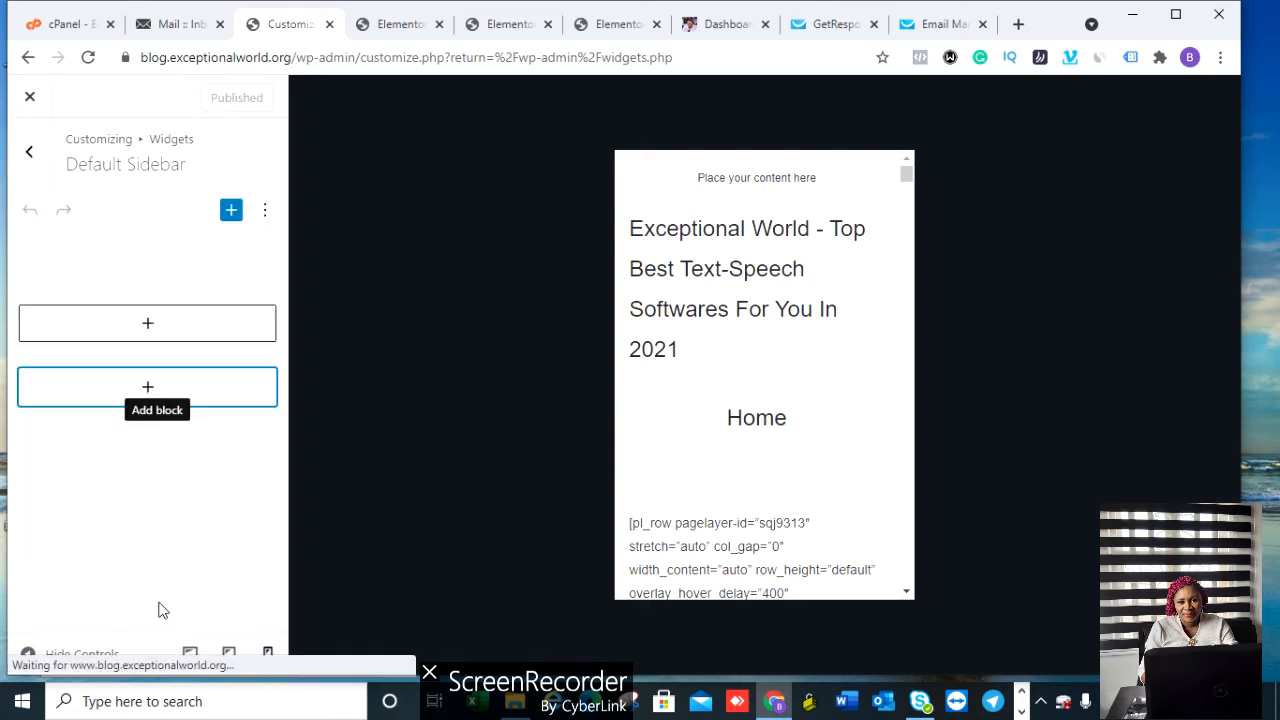
pyautogui.click(265, 214)
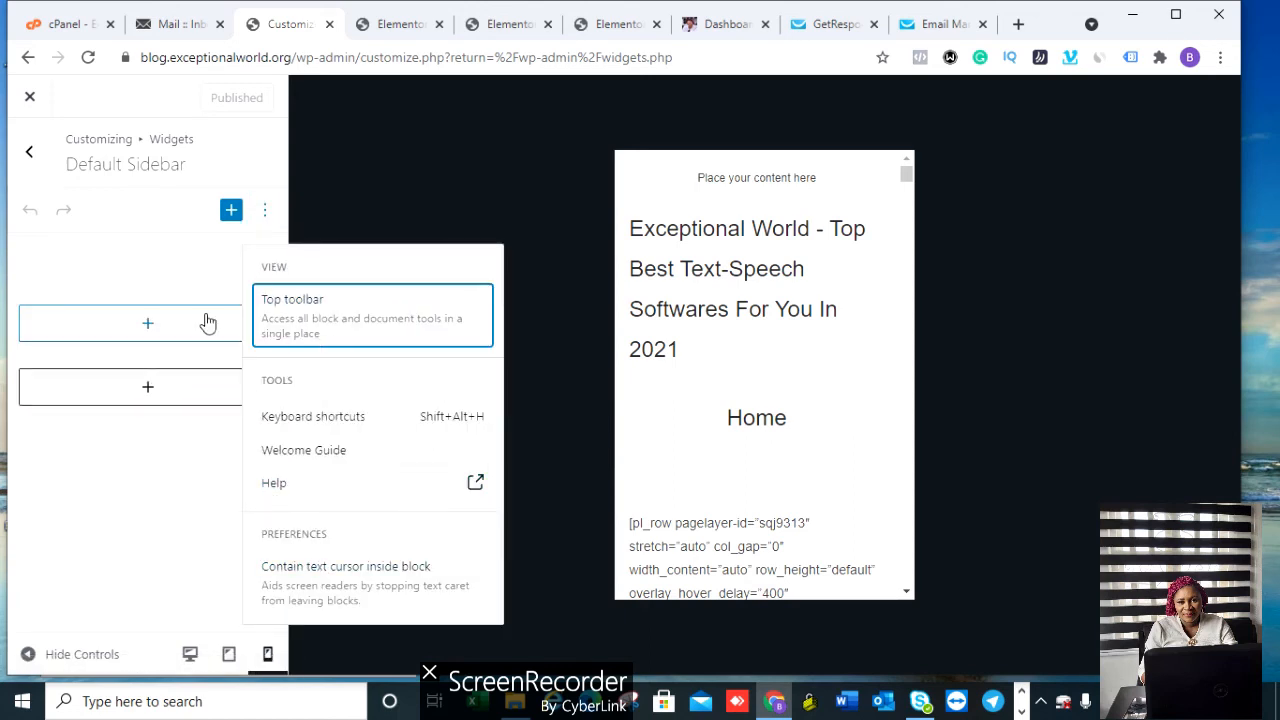
pyautogui.click(138, 256)
# Step: Check the Footer 1 widget area and Homepage Settings, then open General Options
pyautogui.click(30, 153)
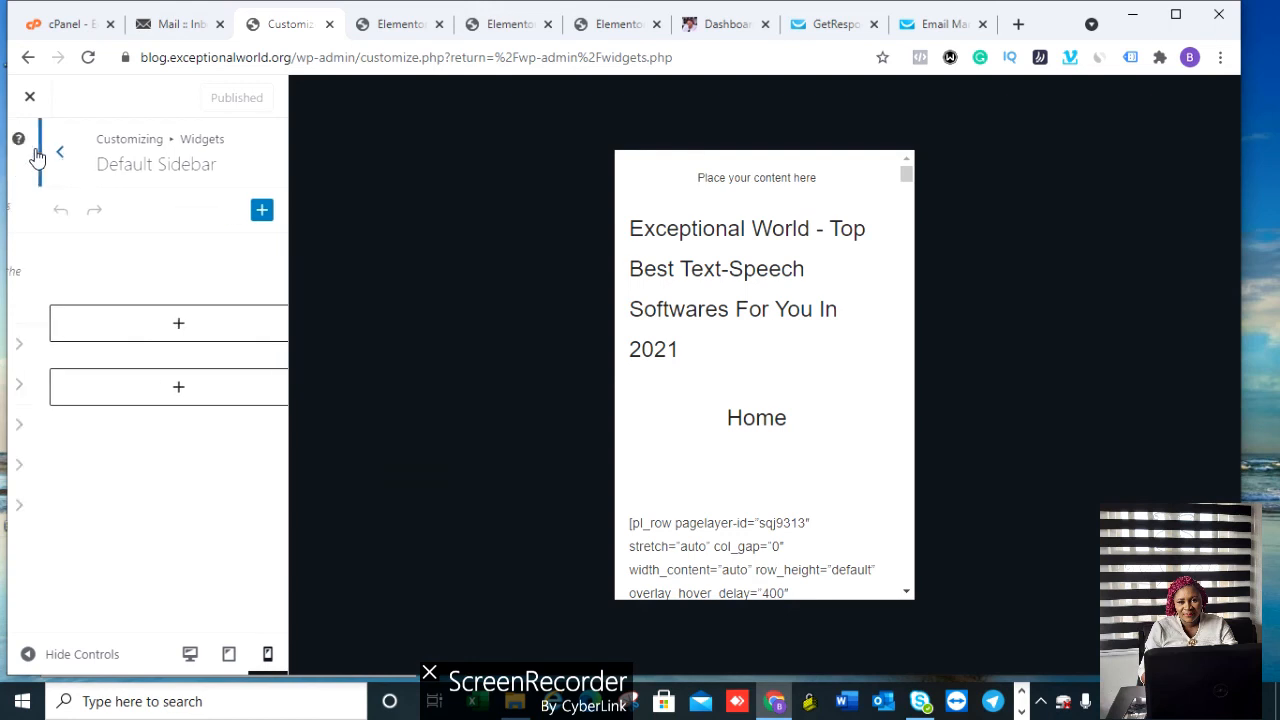
pyautogui.click(150, 383)
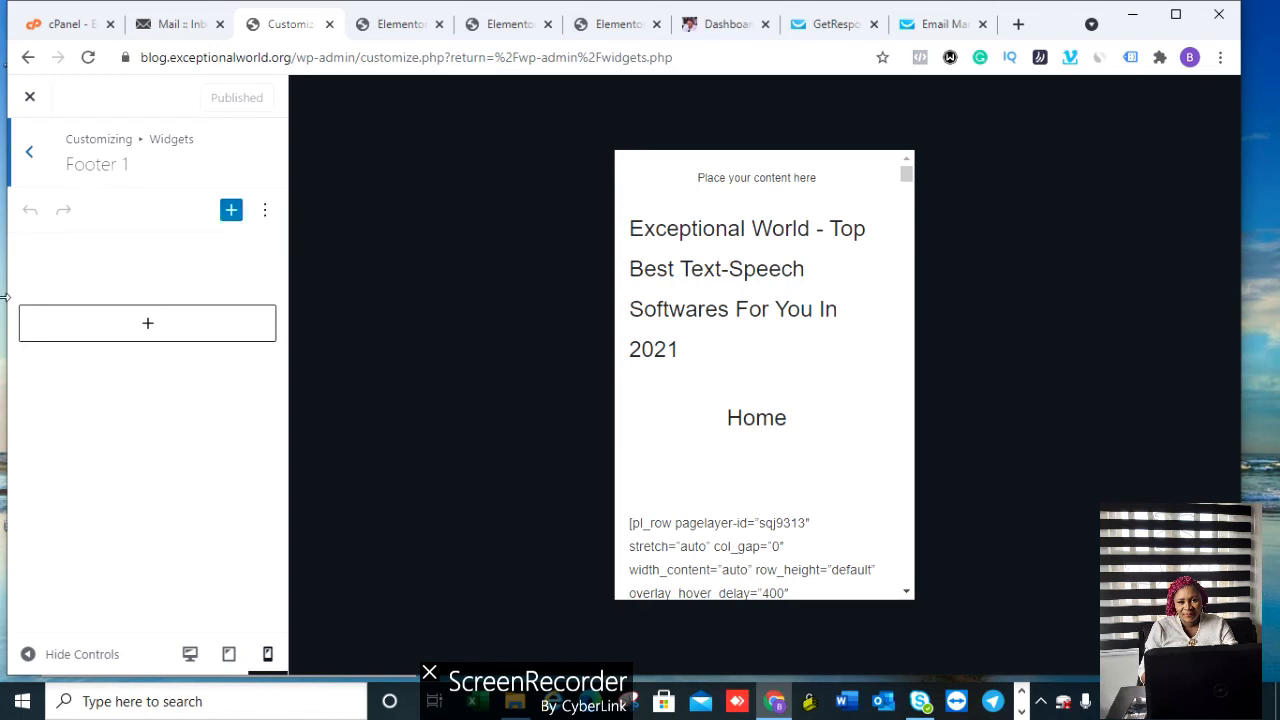
pyautogui.click(43, 170)
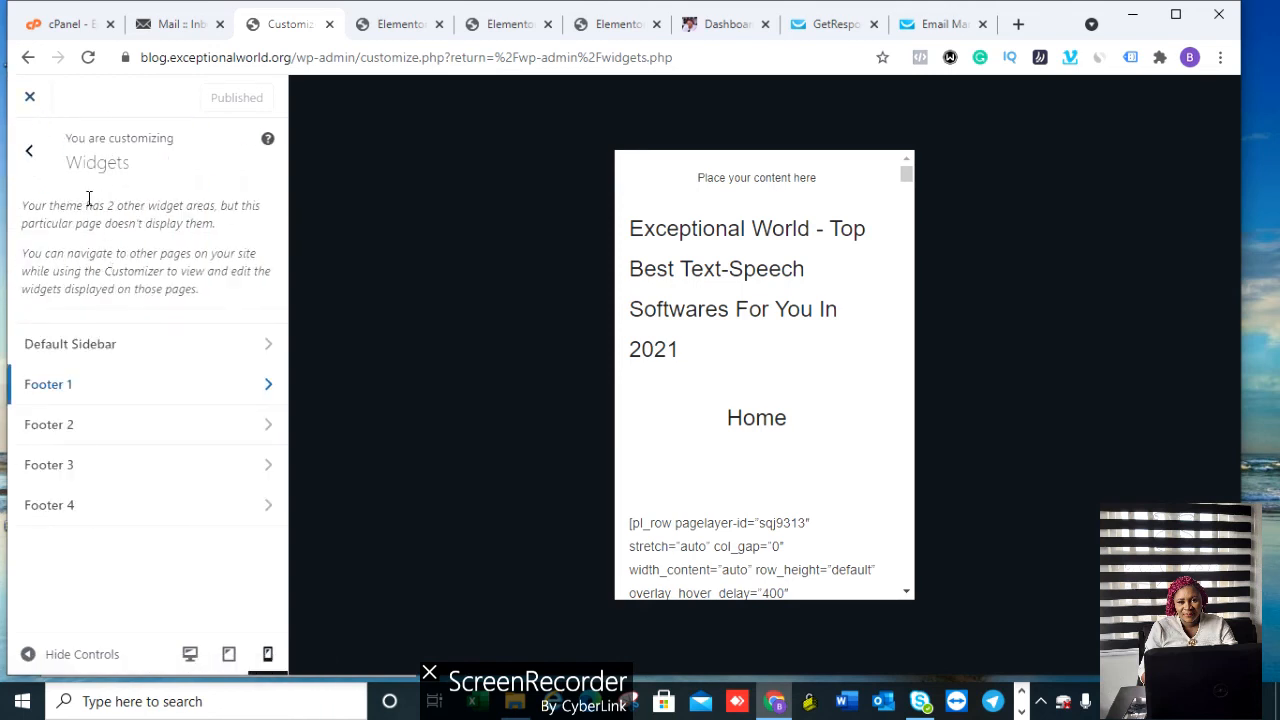
pyautogui.click(32, 155)
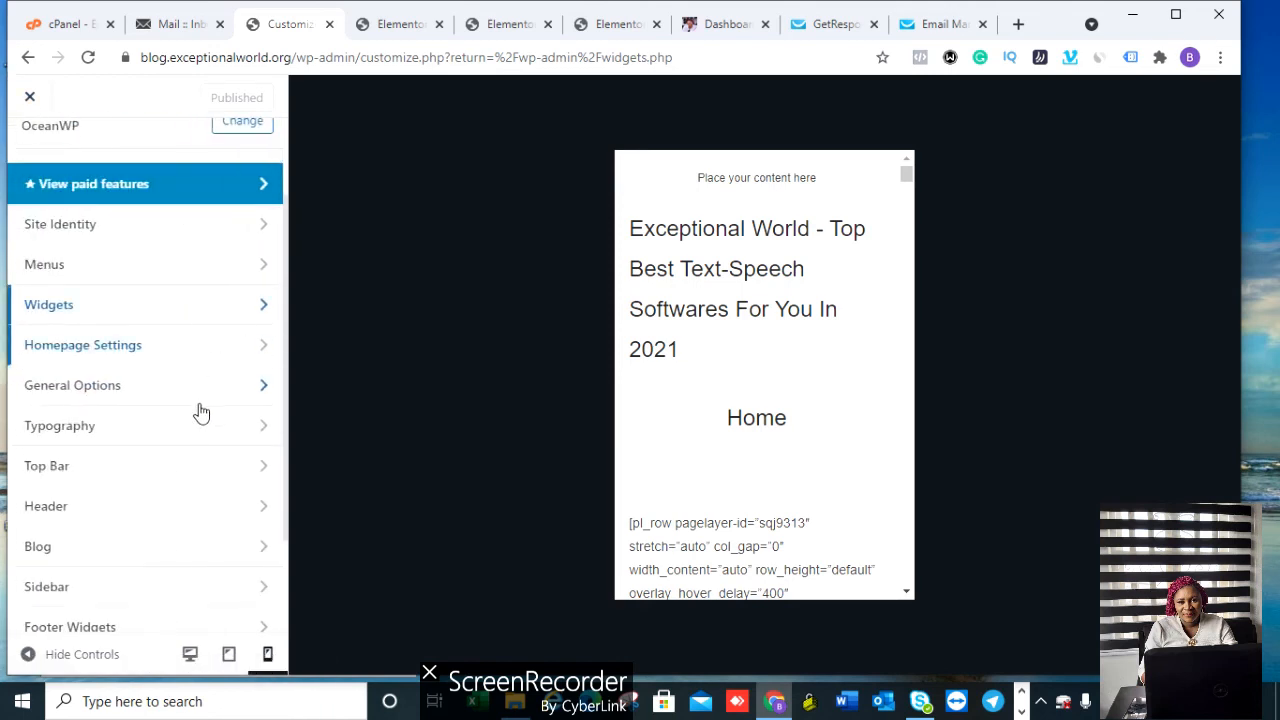
pyautogui.click(134, 346)
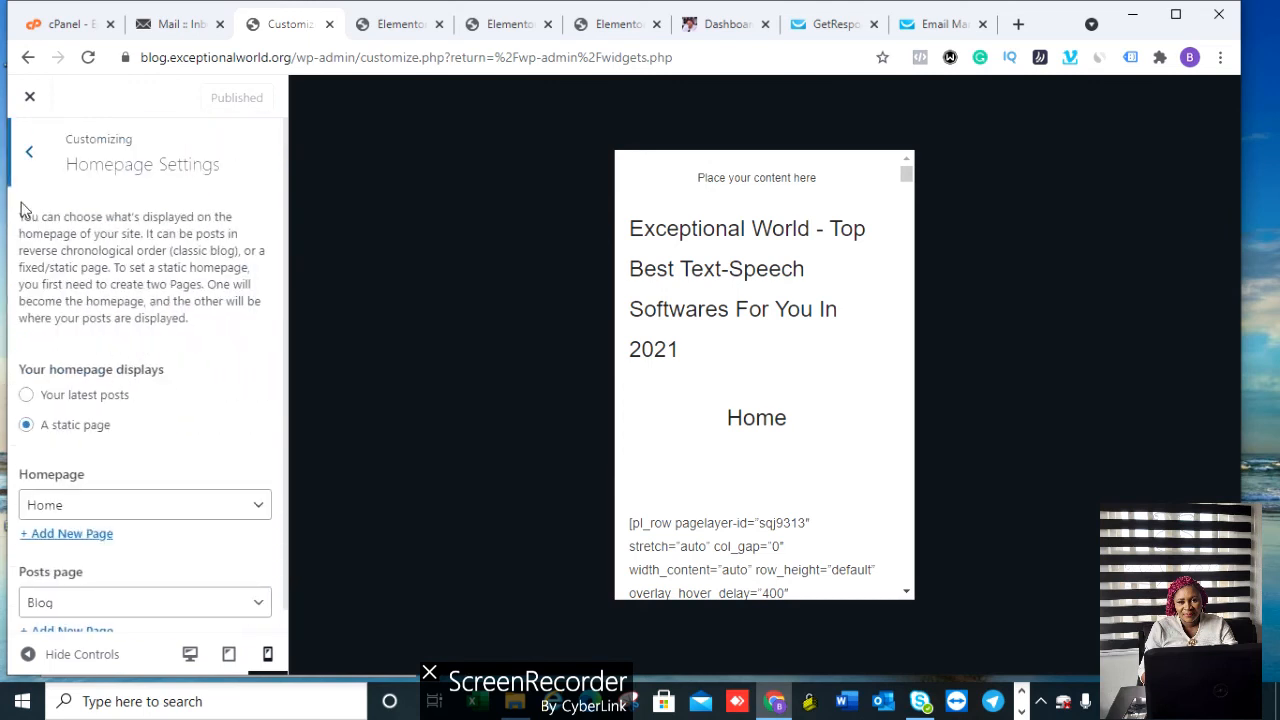
pyautogui.click(32, 155)
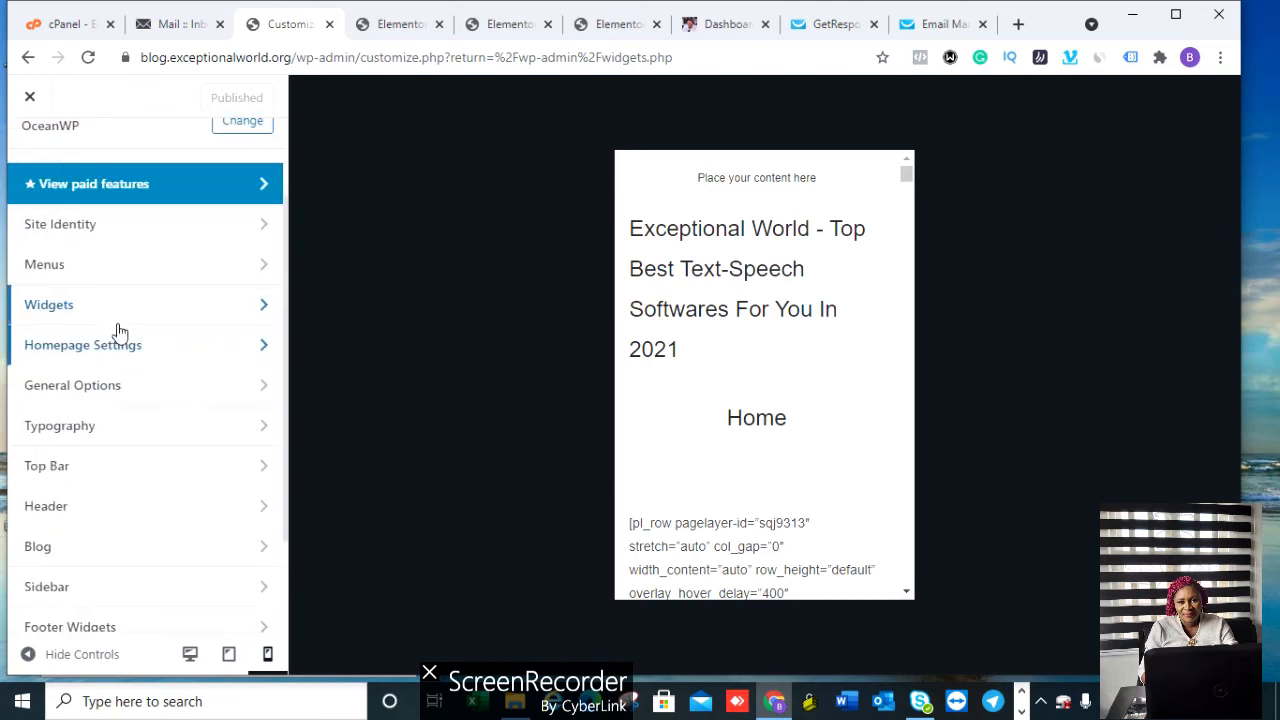
pyautogui.click(106, 395)
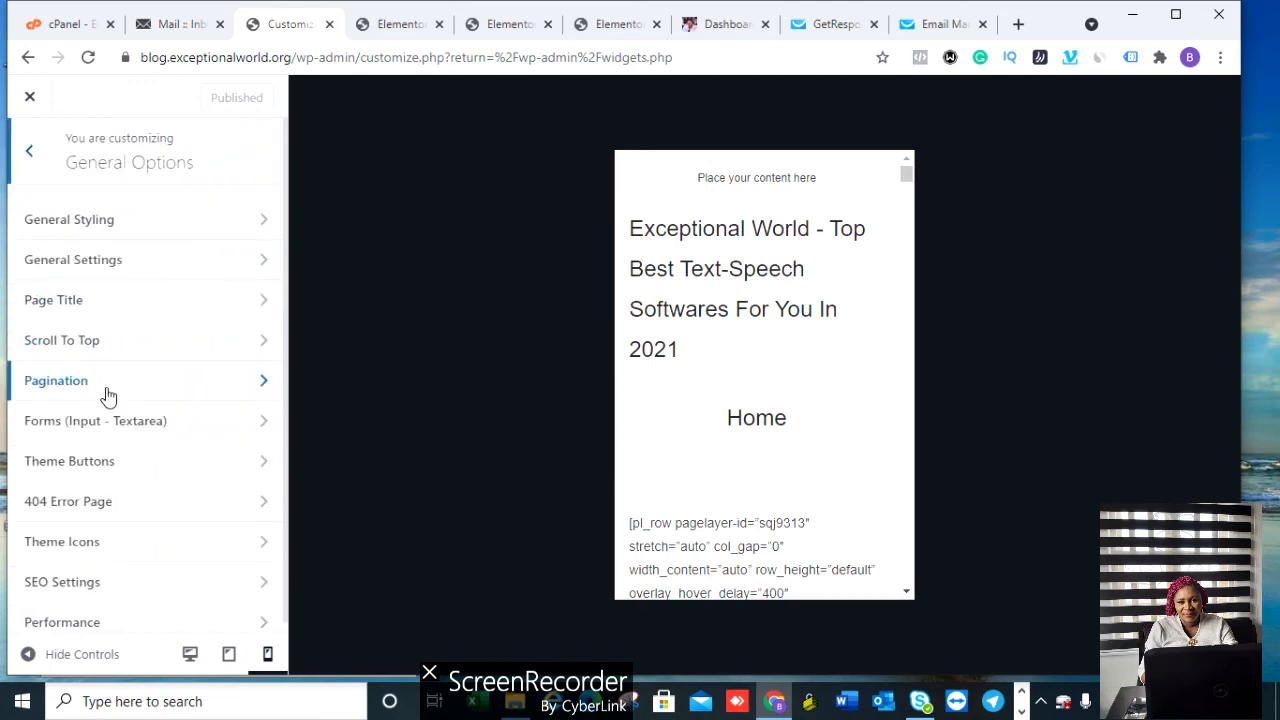
# Step: In General Styling, change the Primary Color from #13aff0 to green #0fc198
pyautogui.click(134, 229)
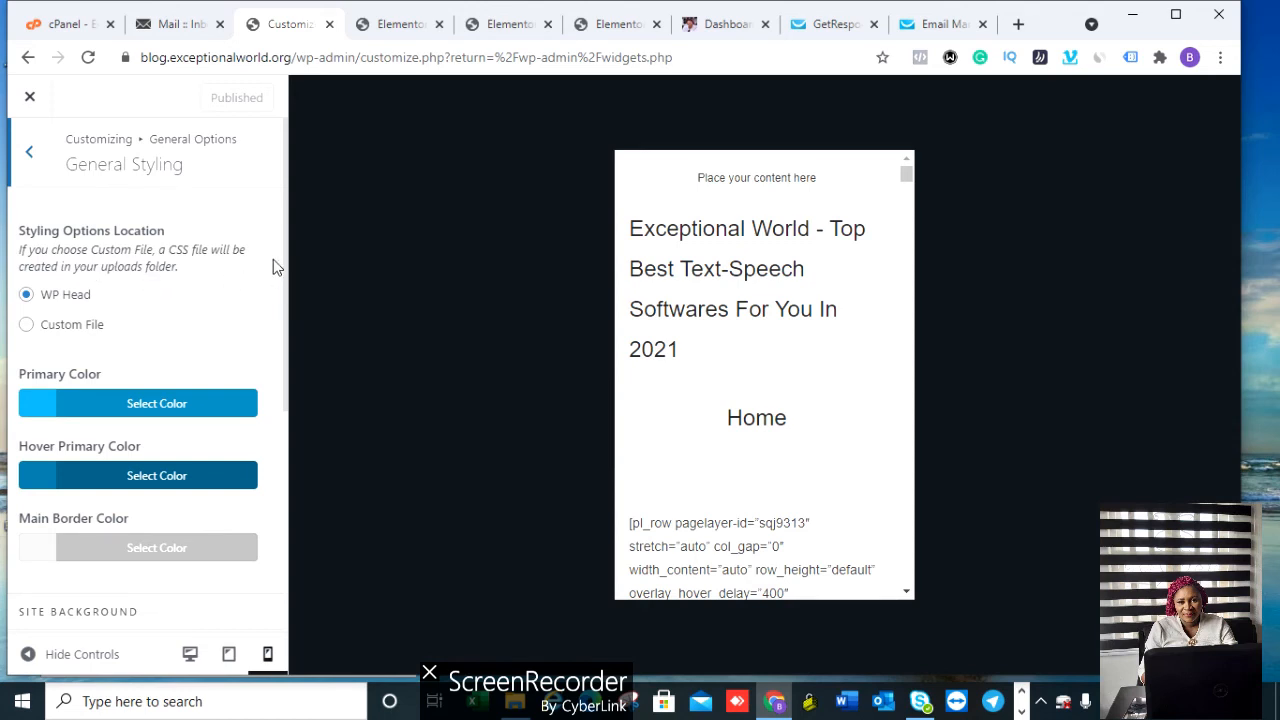
pyautogui.click(165, 405)
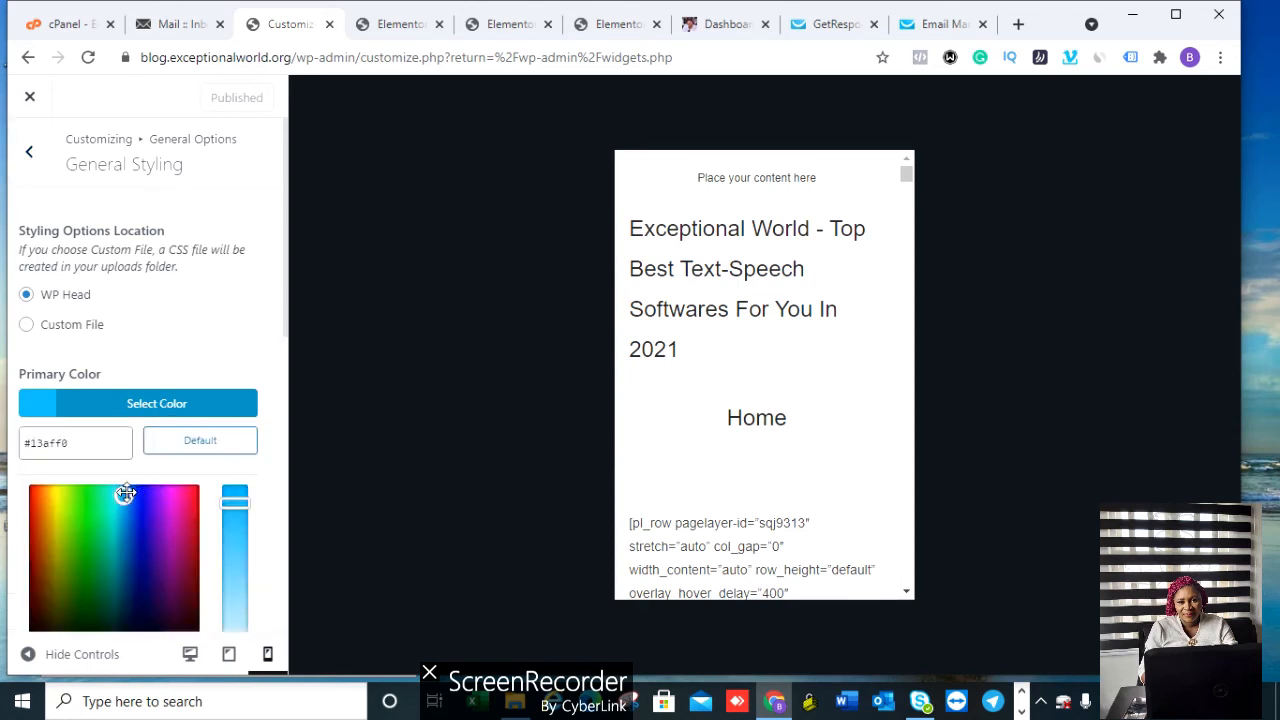
pyautogui.click(157, 520)
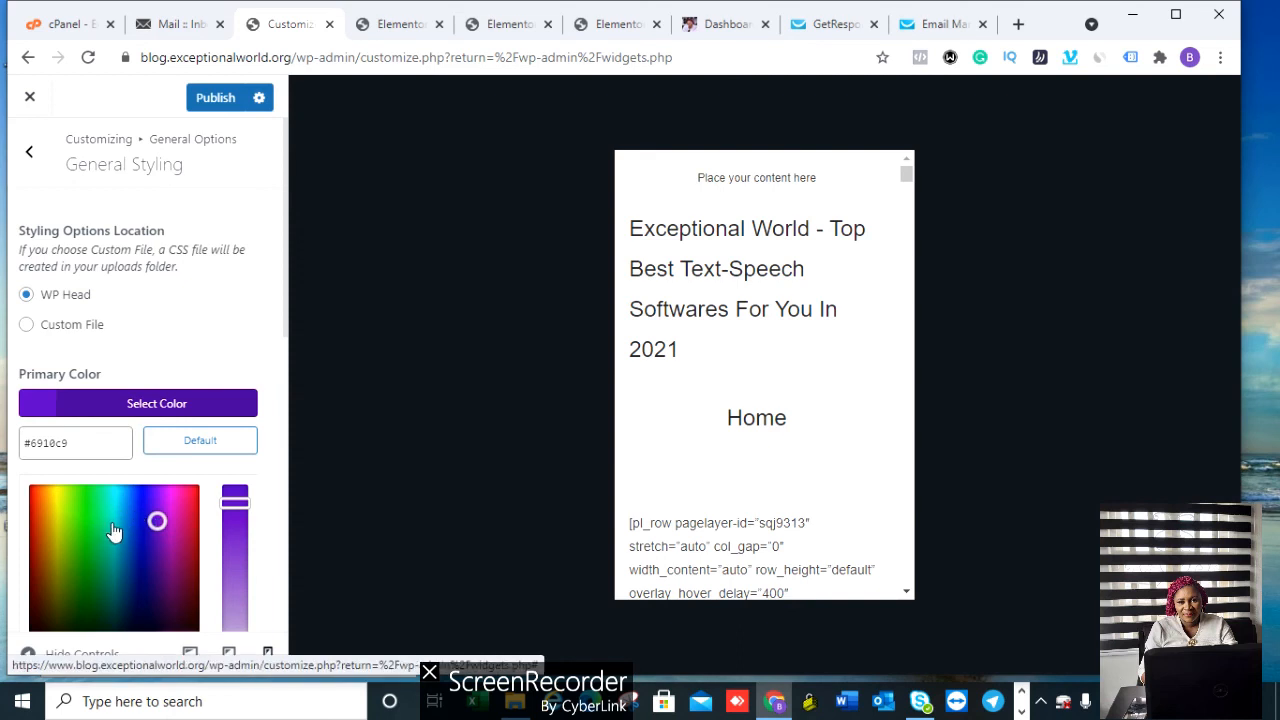
pyautogui.click(108, 526)
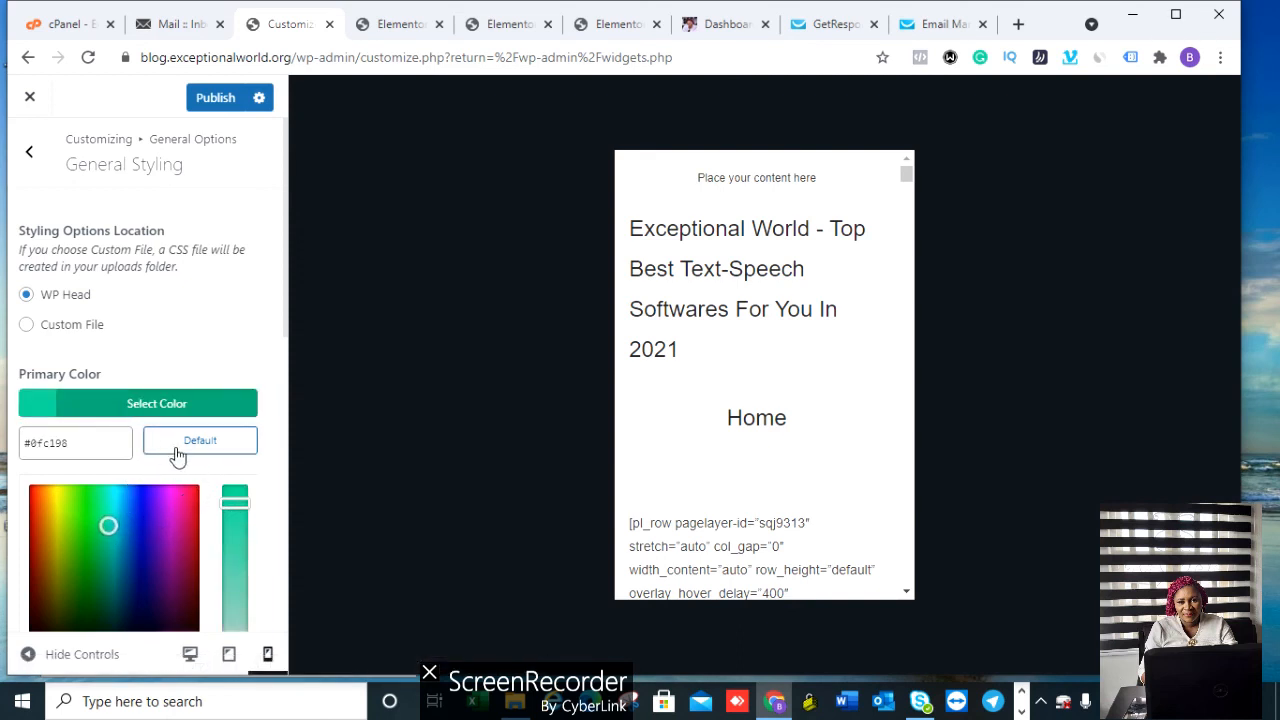
pyautogui.click(29, 152)
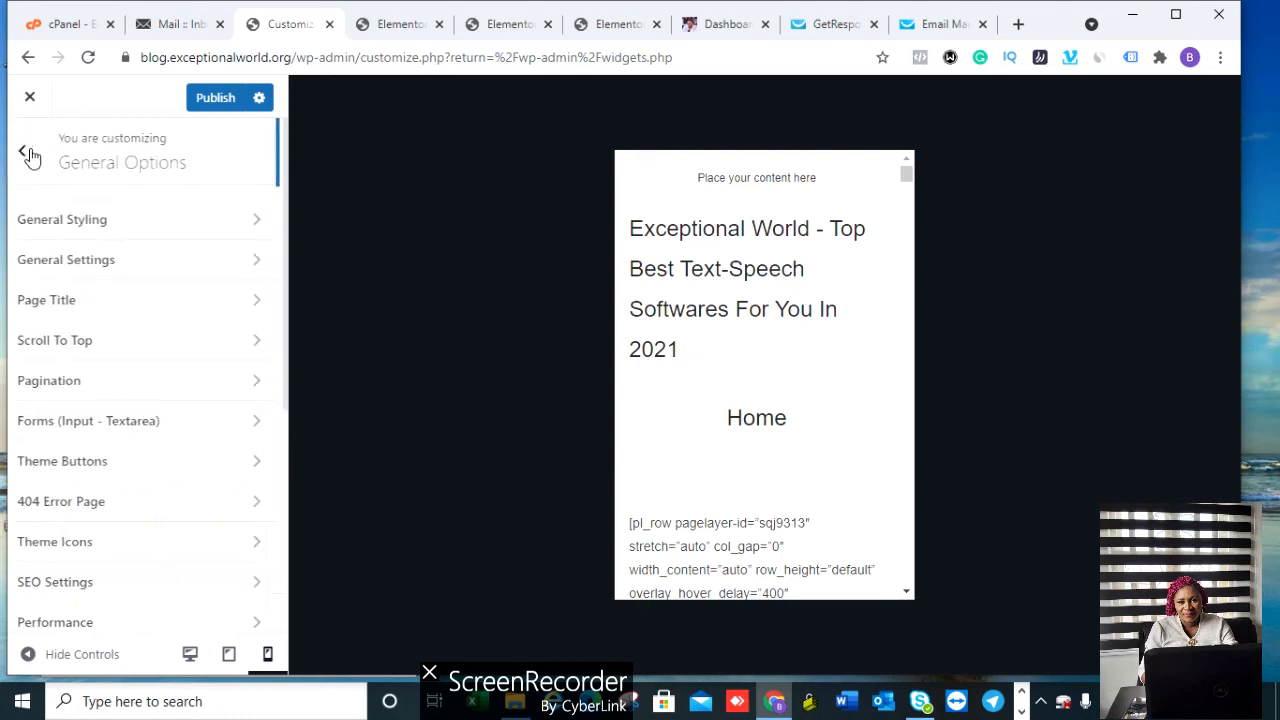
pyautogui.click(135, 299)
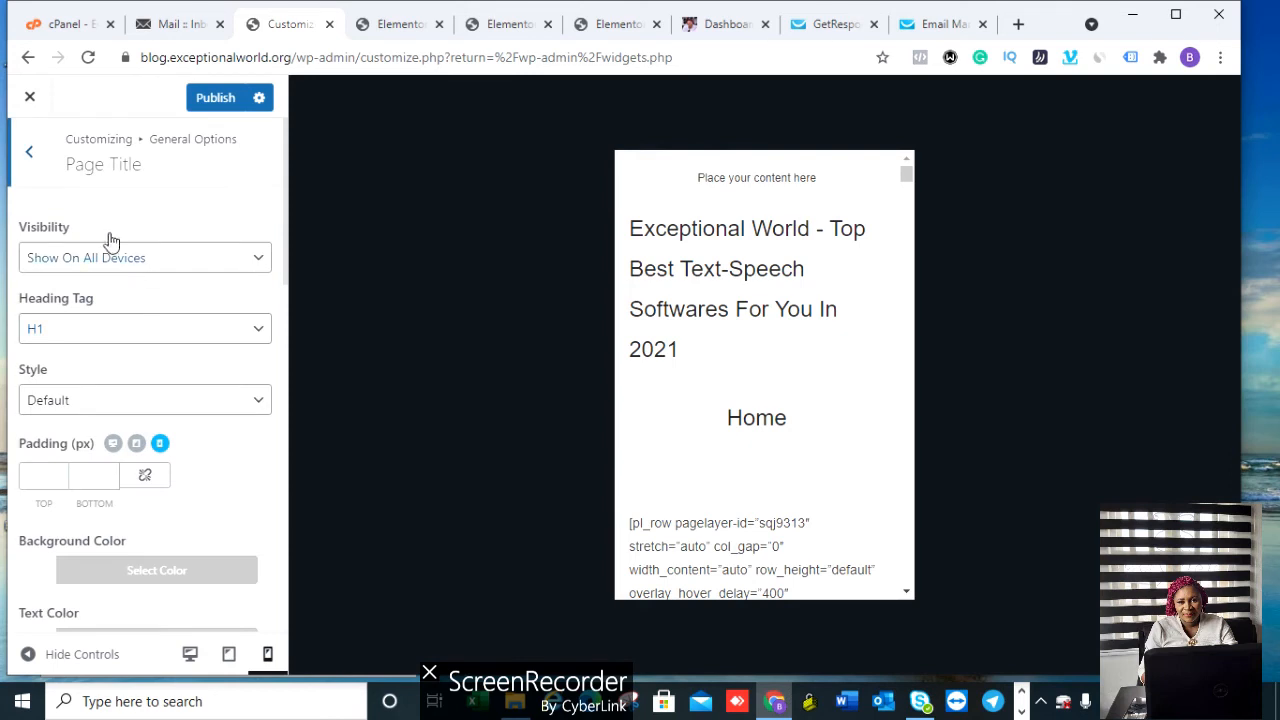
pyautogui.click(249, 257)
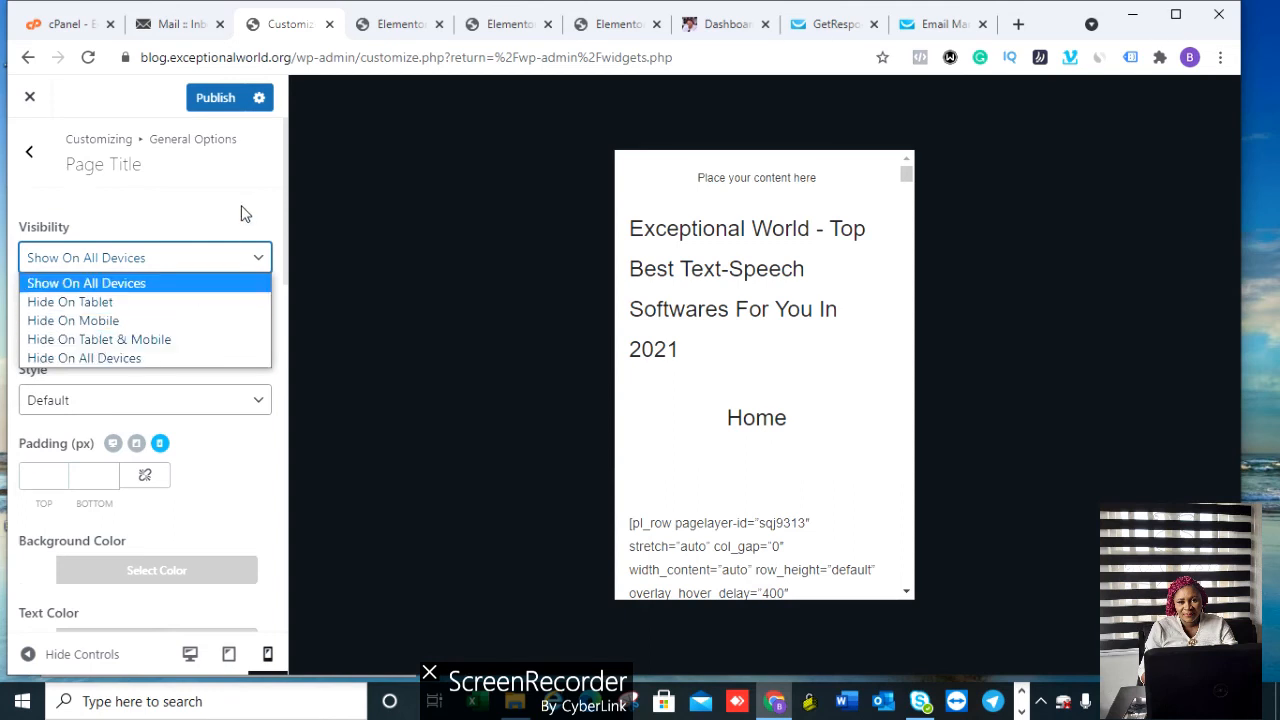
pyautogui.click(210, 258)
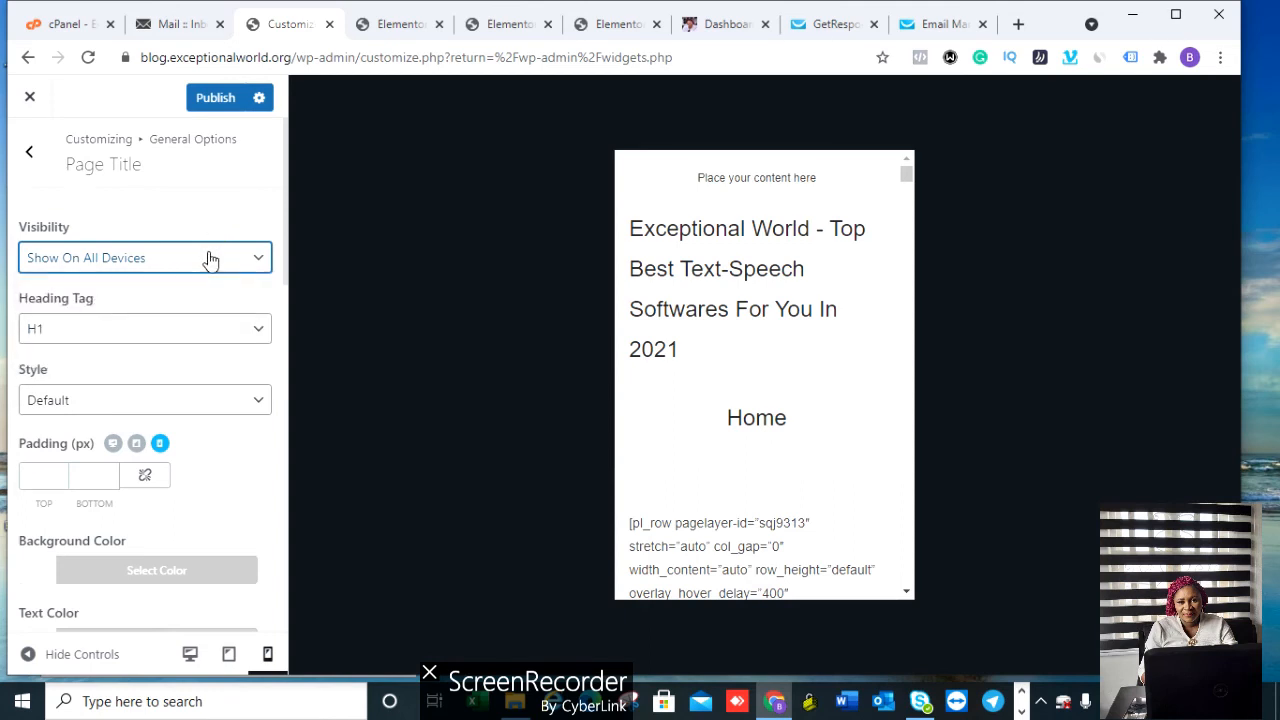
pyautogui.click(140, 327)
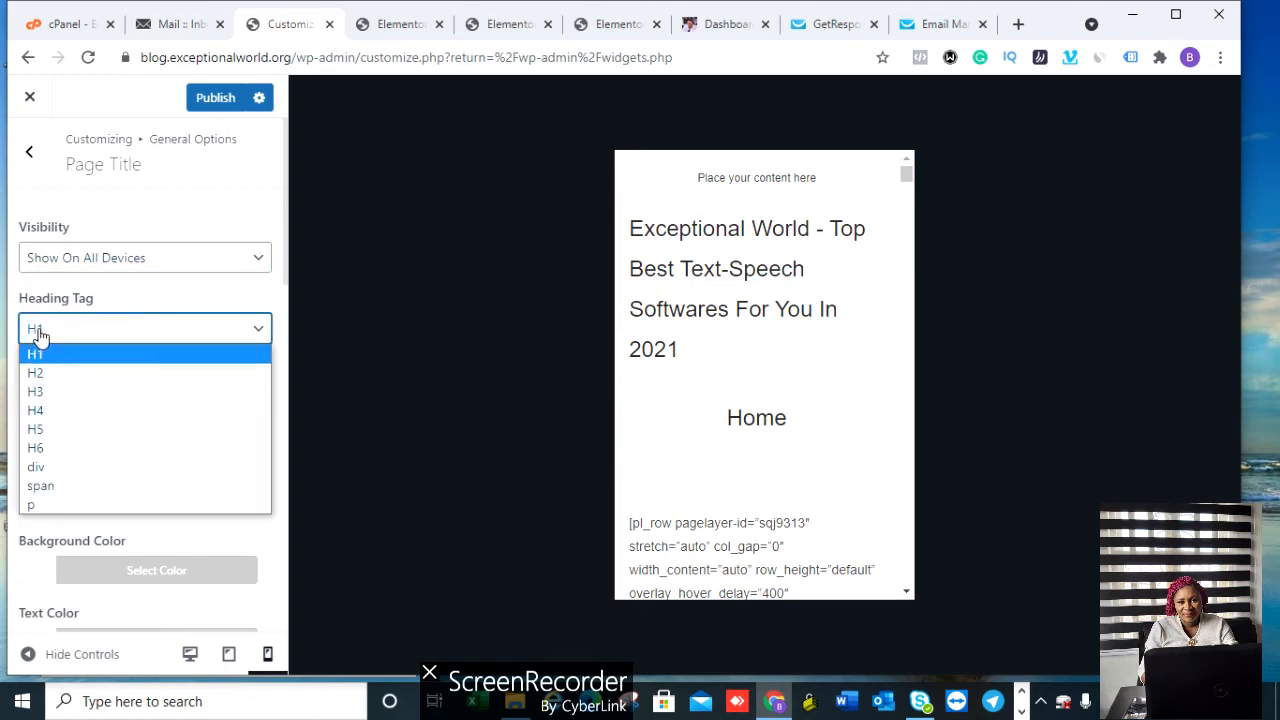
pyautogui.click(145, 339)
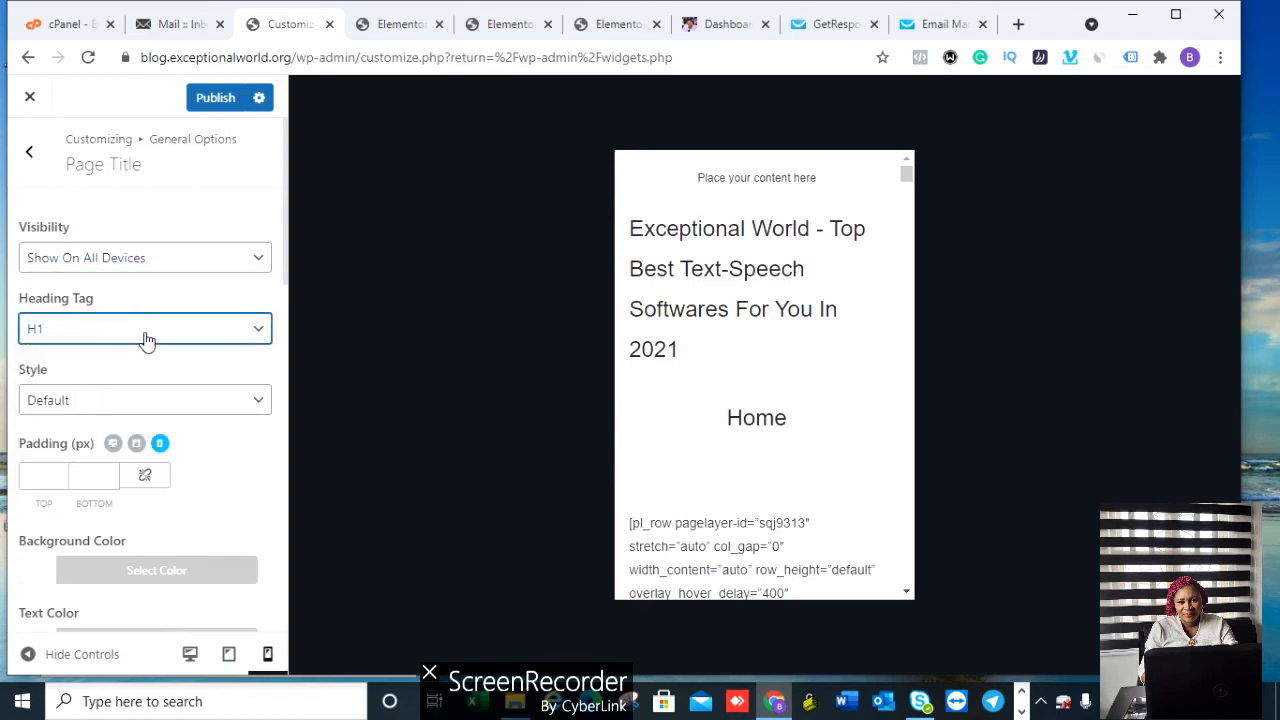
pyautogui.click(150, 404)
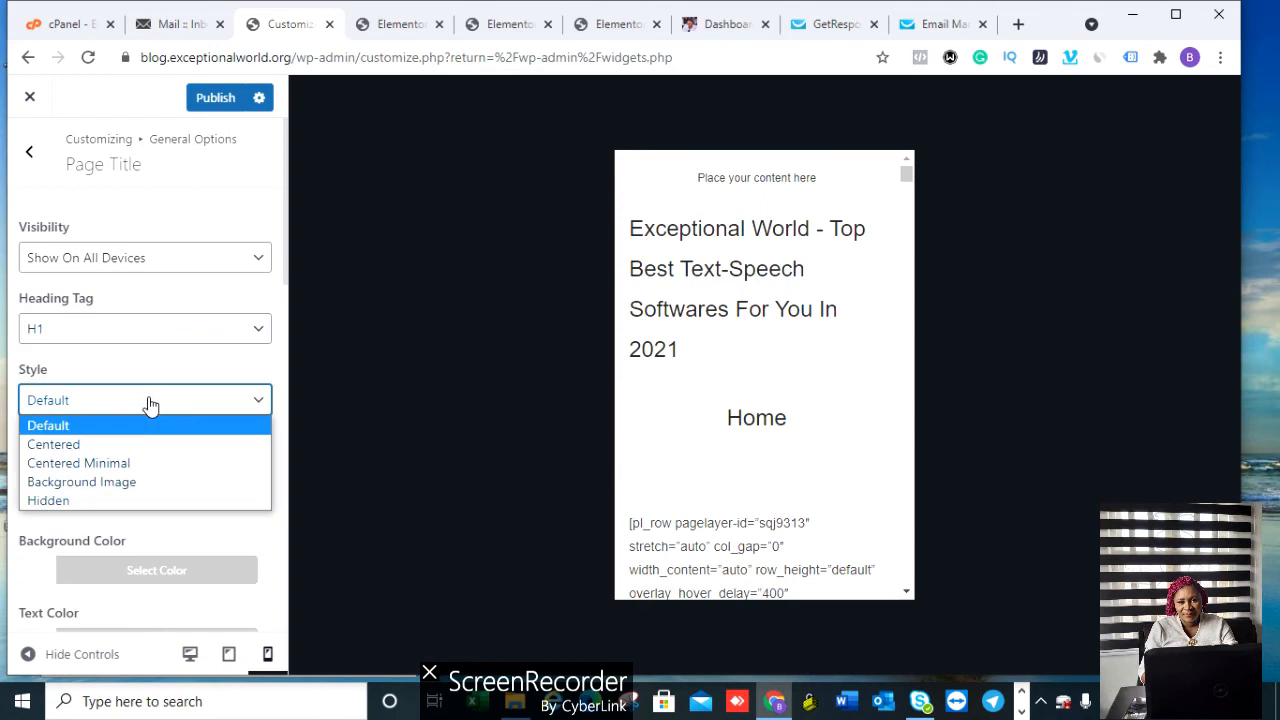
pyautogui.click(150, 401)
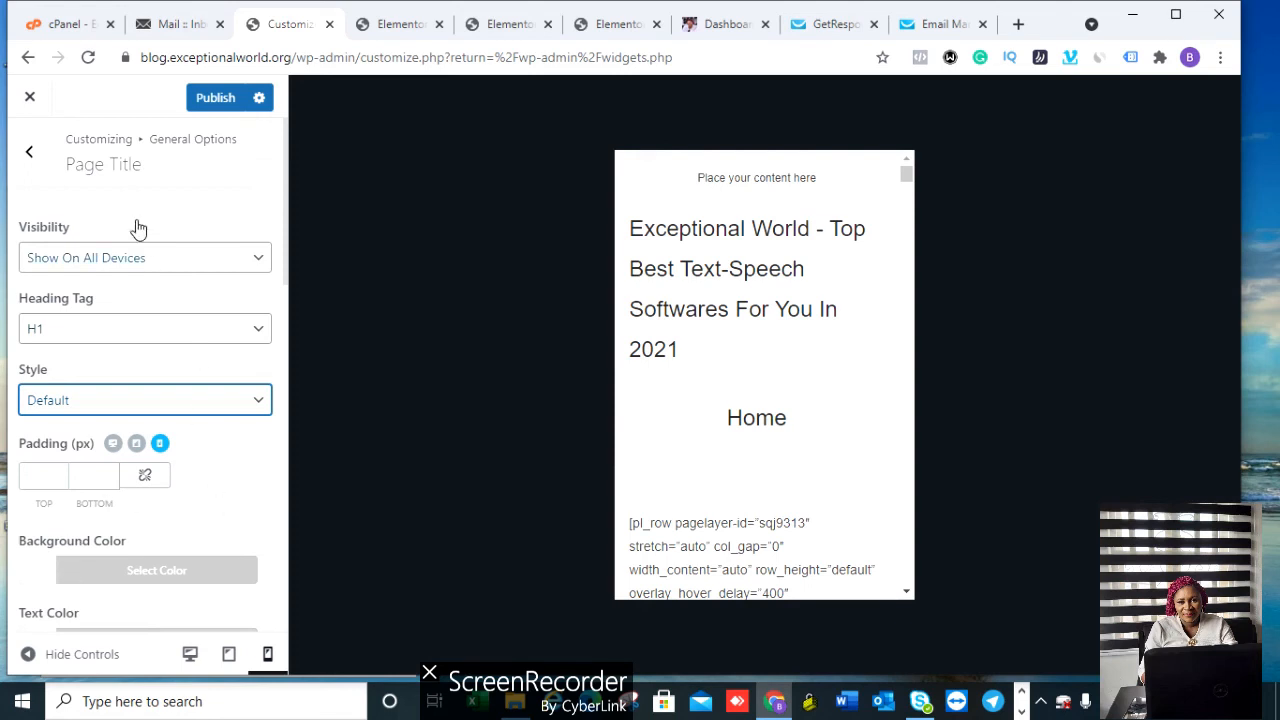
pyautogui.click(30, 154)
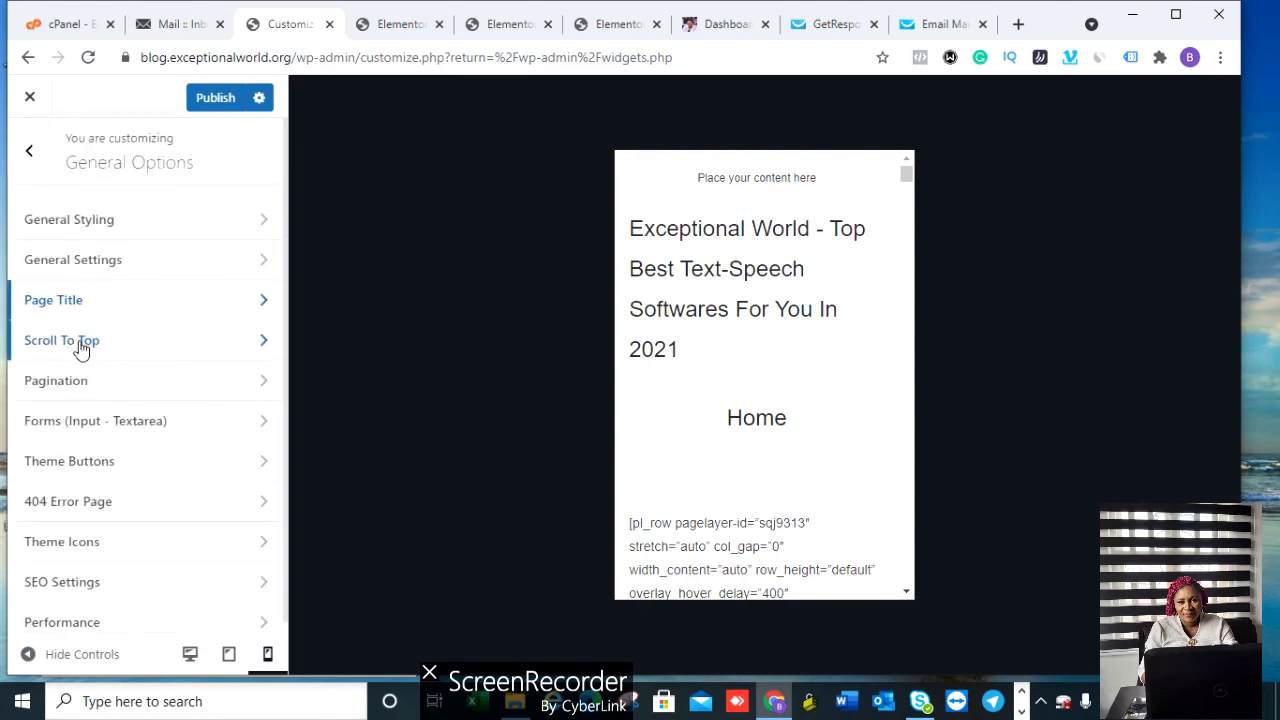
pyautogui.click(72, 341)
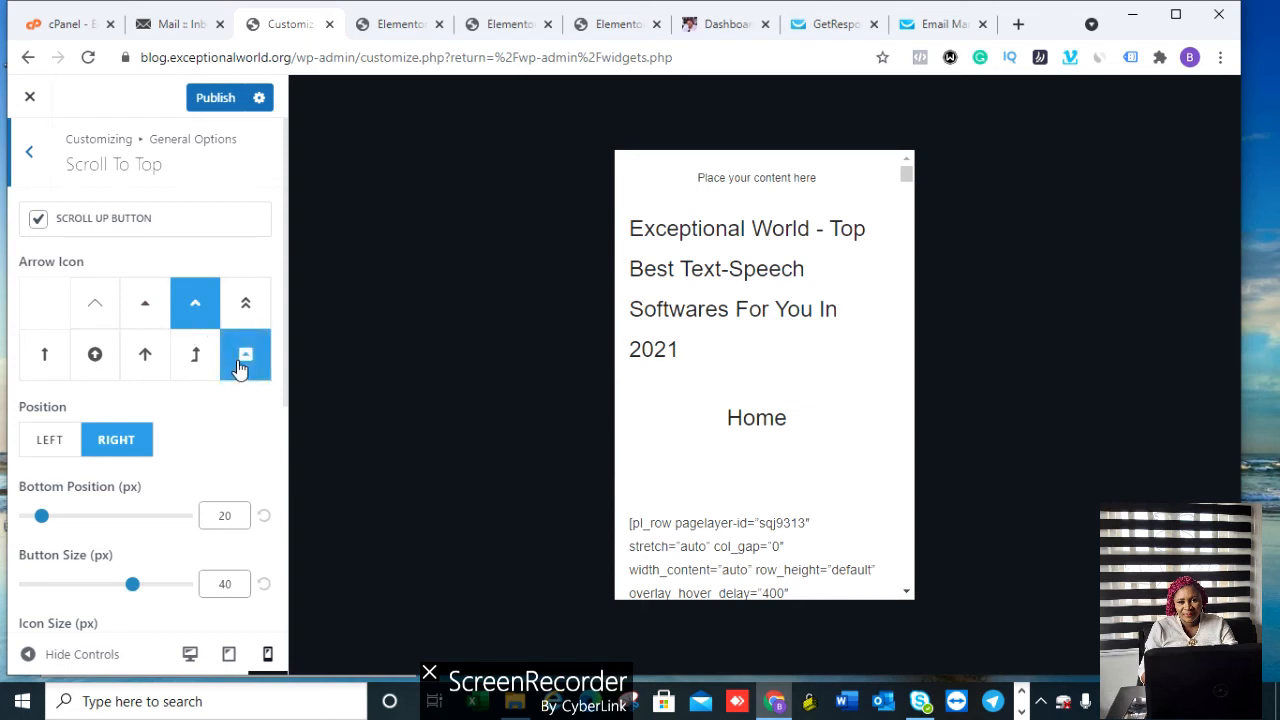
pyautogui.click(29, 152)
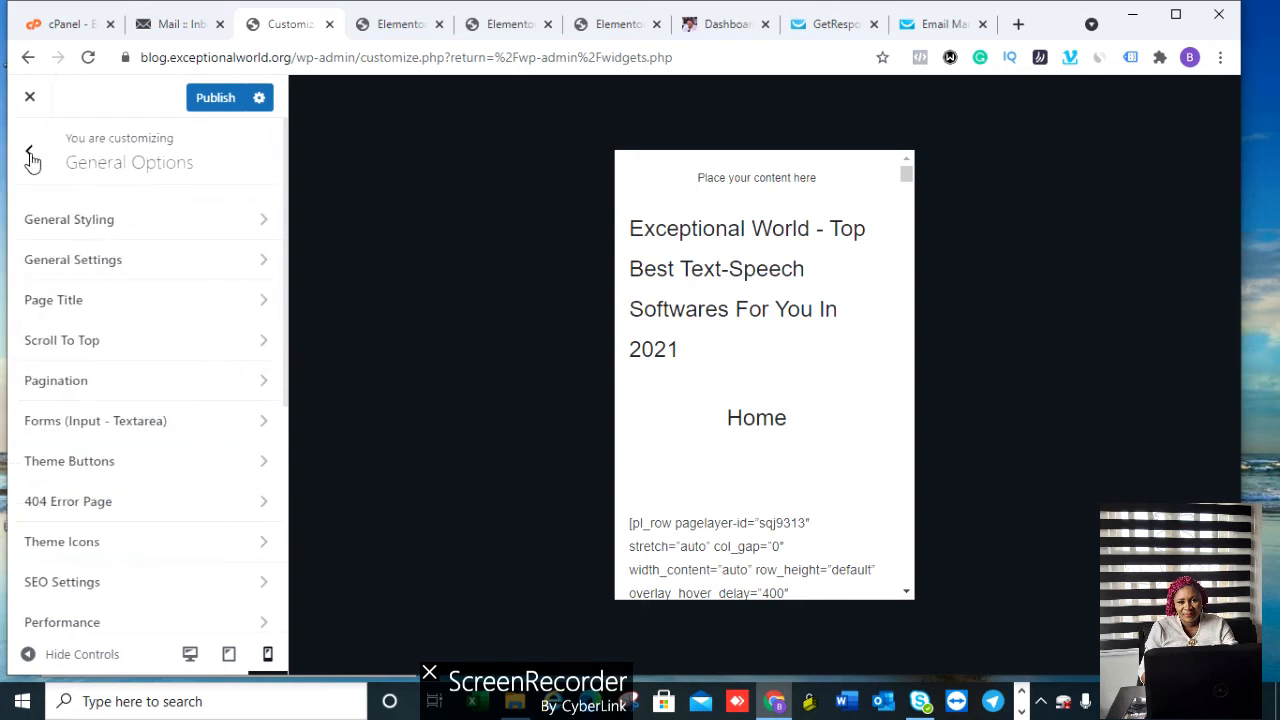
pyautogui.click(118, 385)
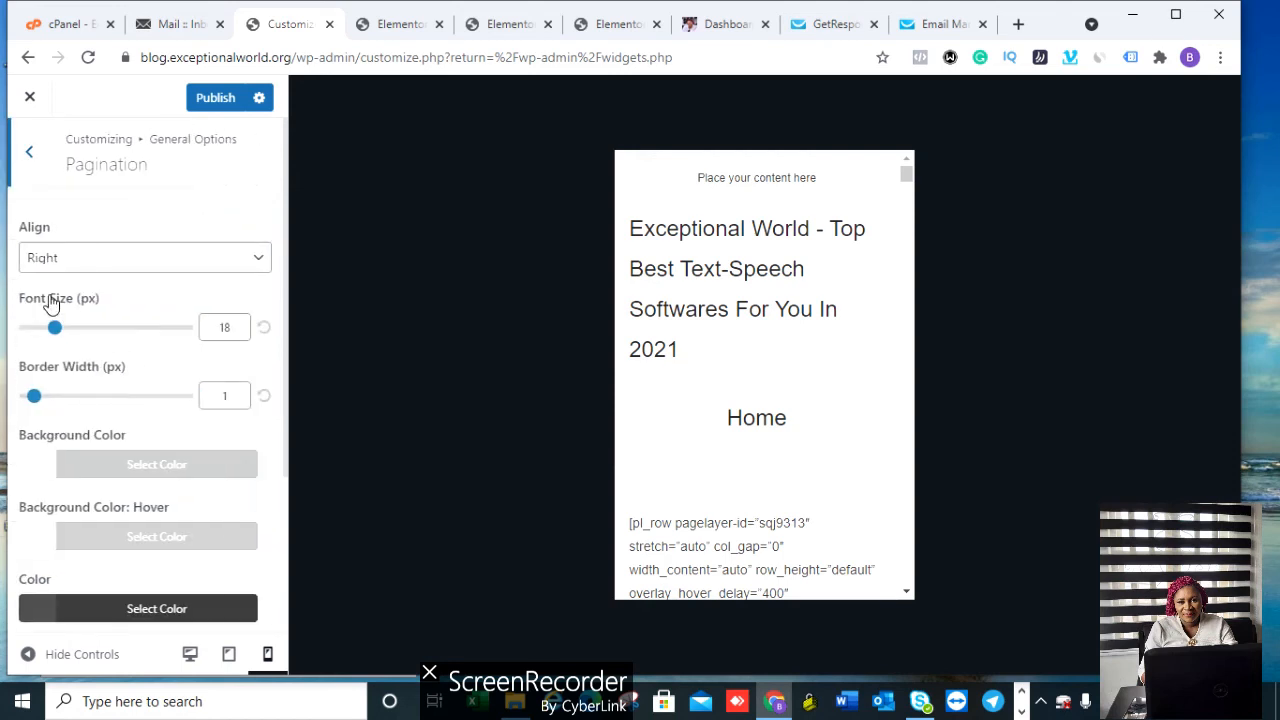
pyautogui.click(30, 155)
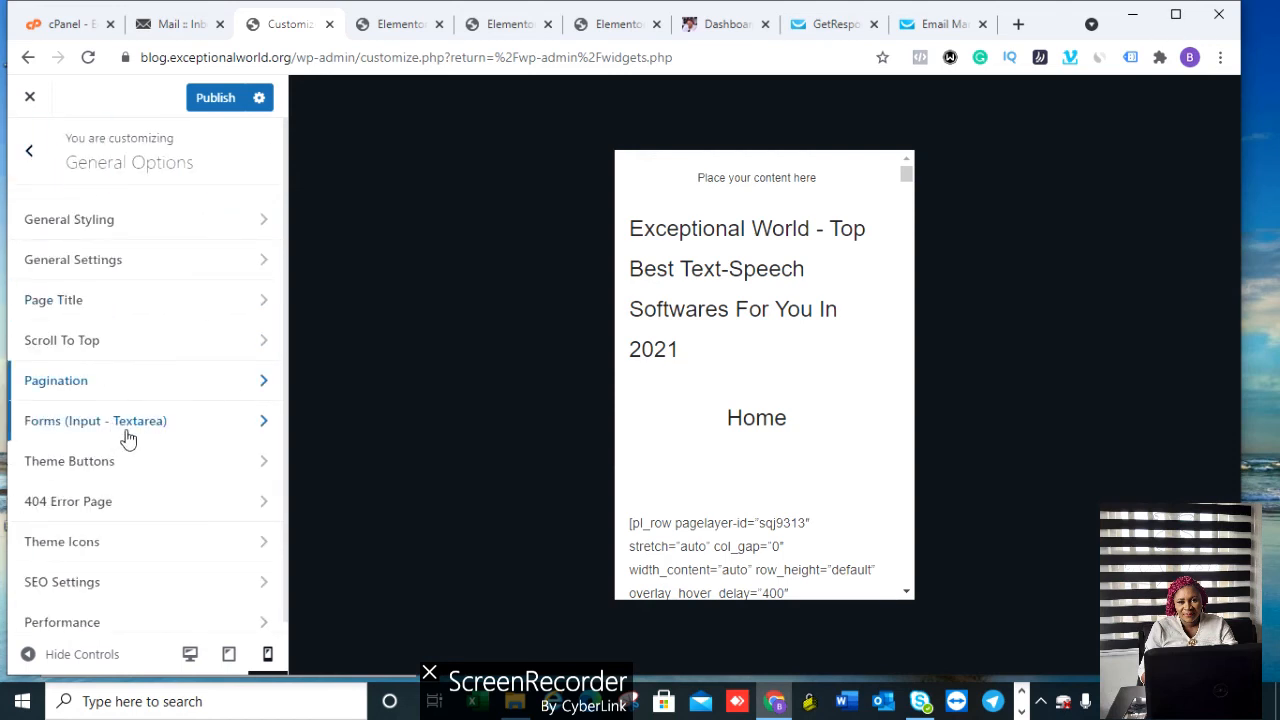
pyautogui.click(124, 424)
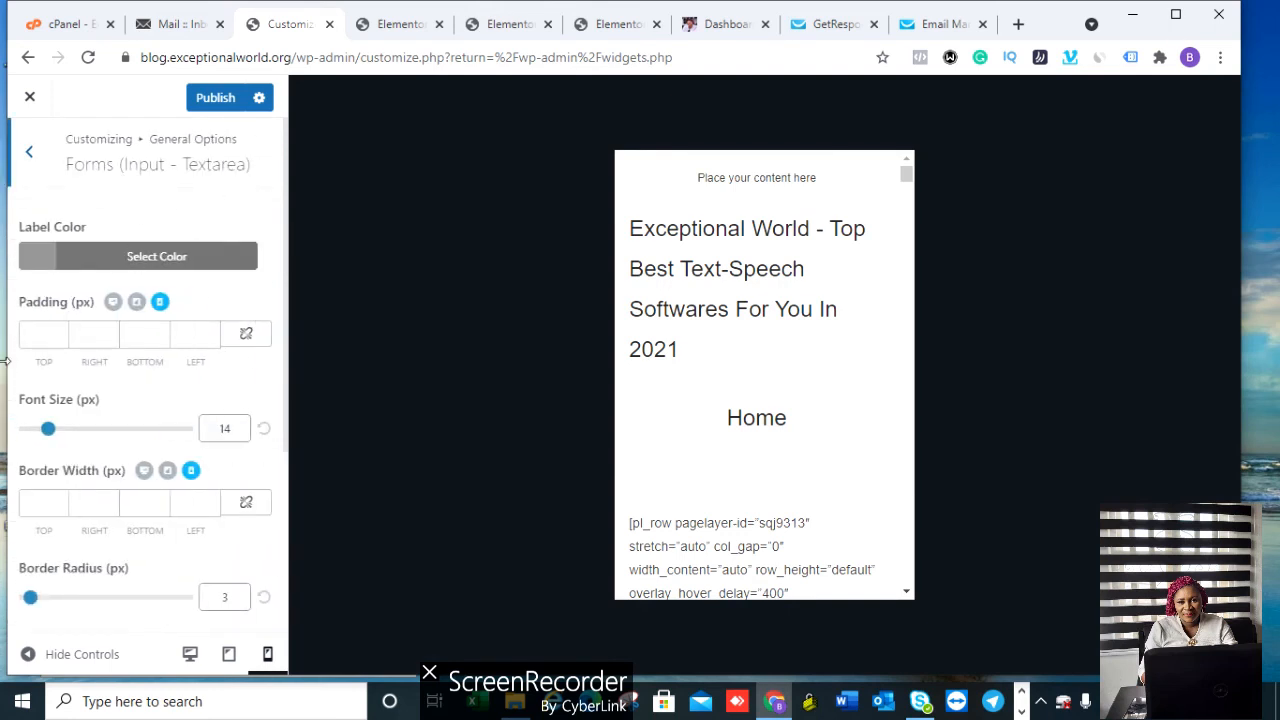
pyautogui.click(27, 151)
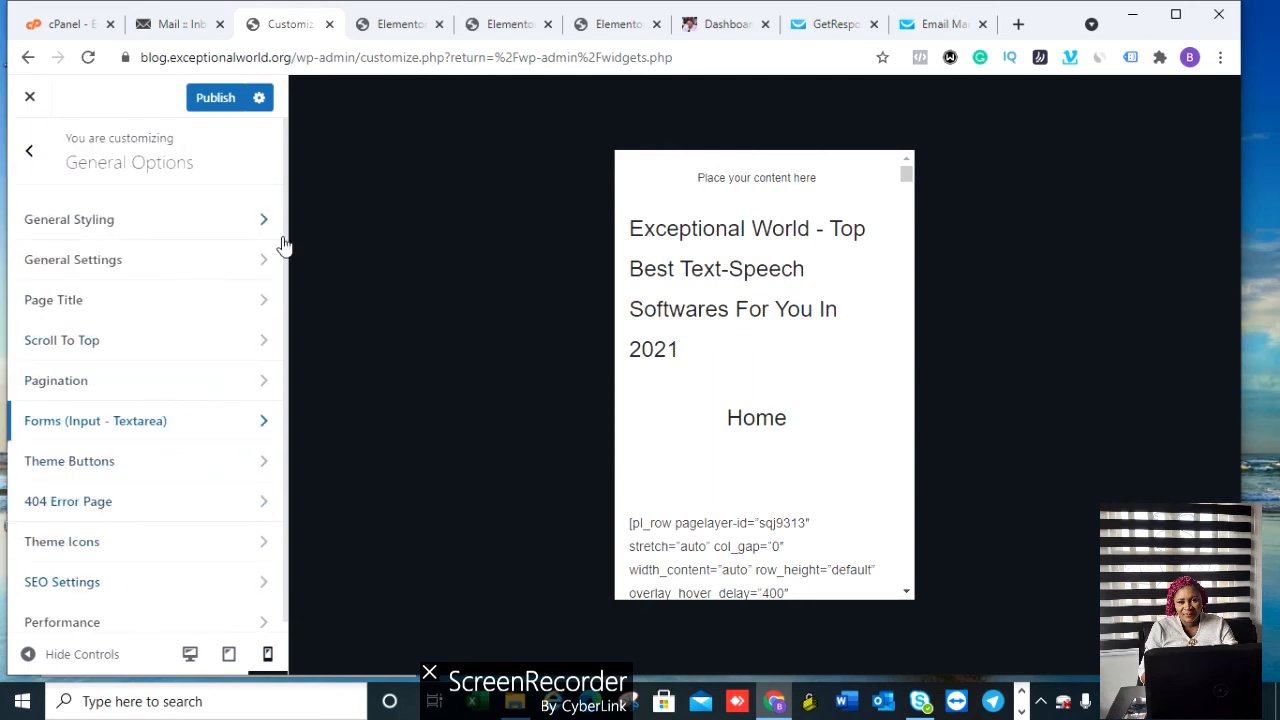
pyautogui.moveTo(288, 241); pyautogui.dragTo(295, 288)
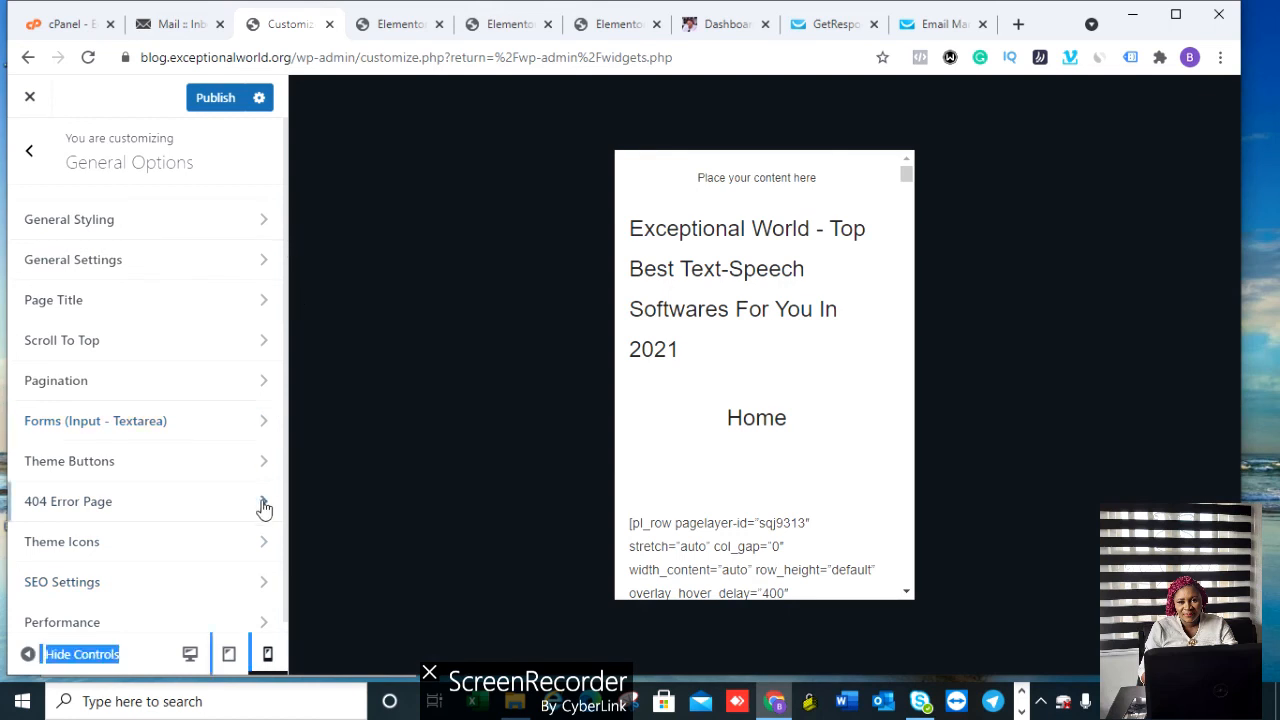
pyautogui.click(90, 614)
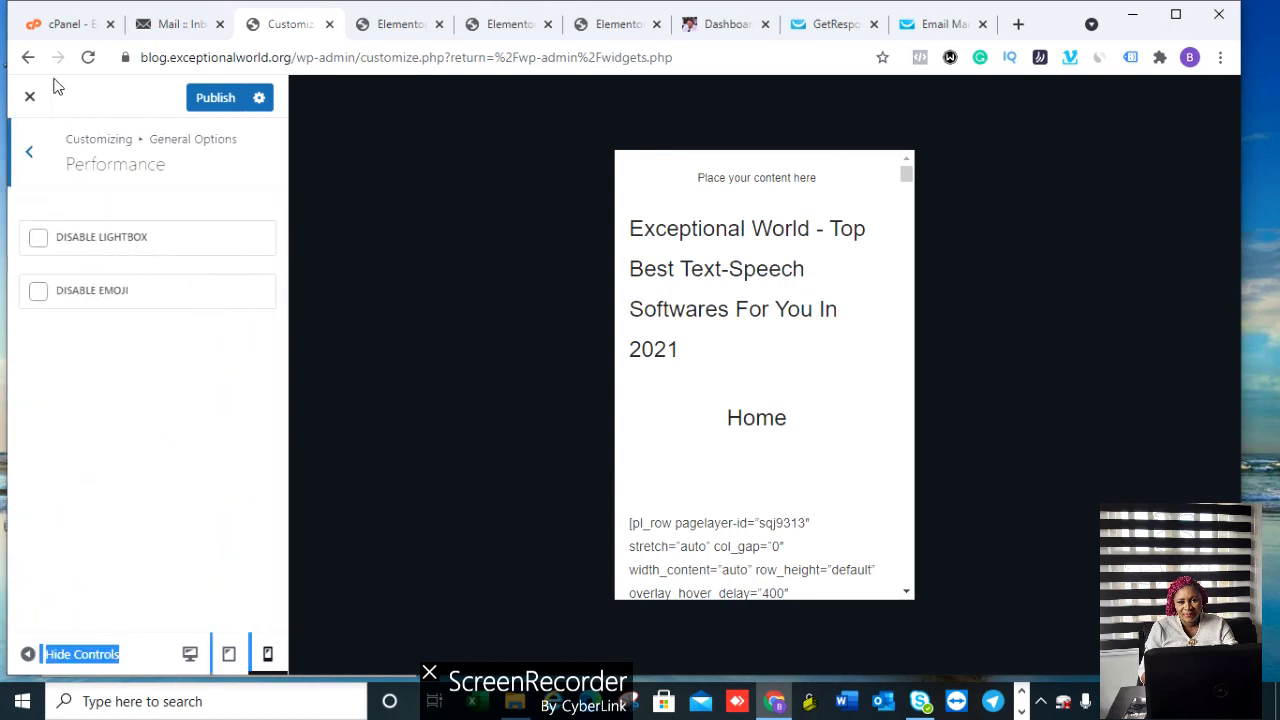
pyautogui.click(34, 150)
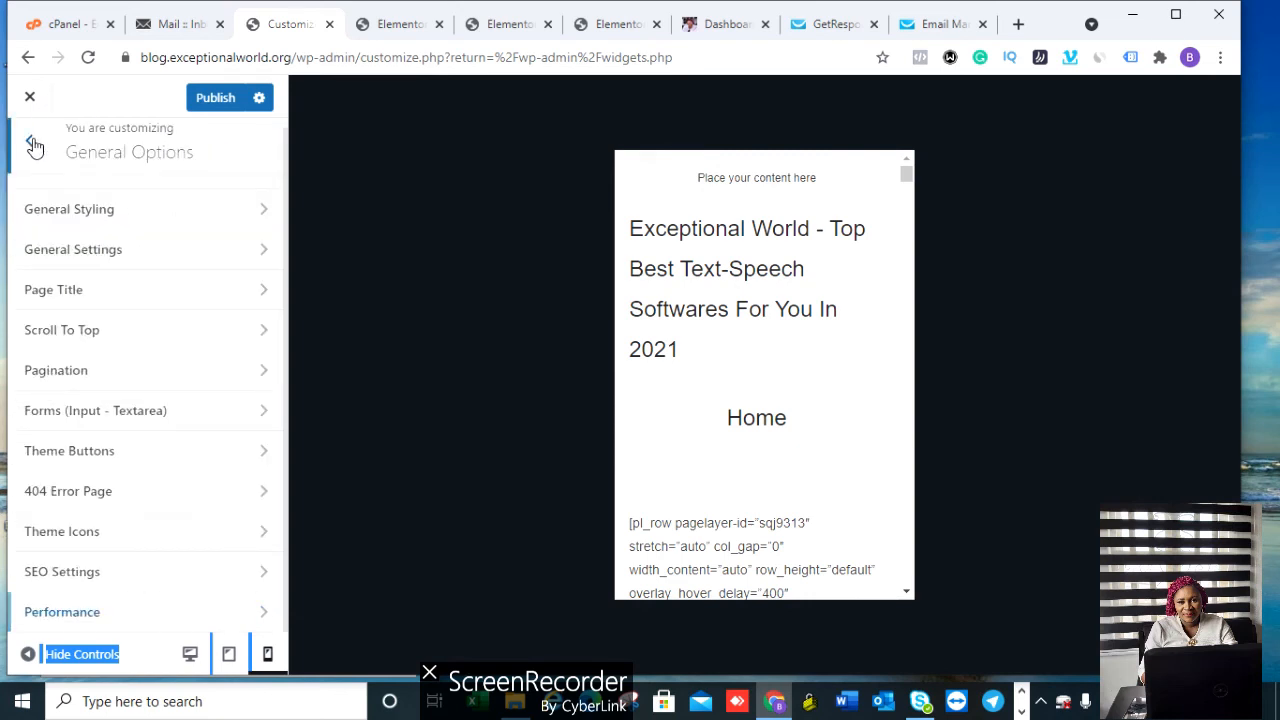
# Step: Go to Customizer Typography, look at General, then open the Body typography settings
pyautogui.click(33, 150)
pyautogui.click(103, 430)
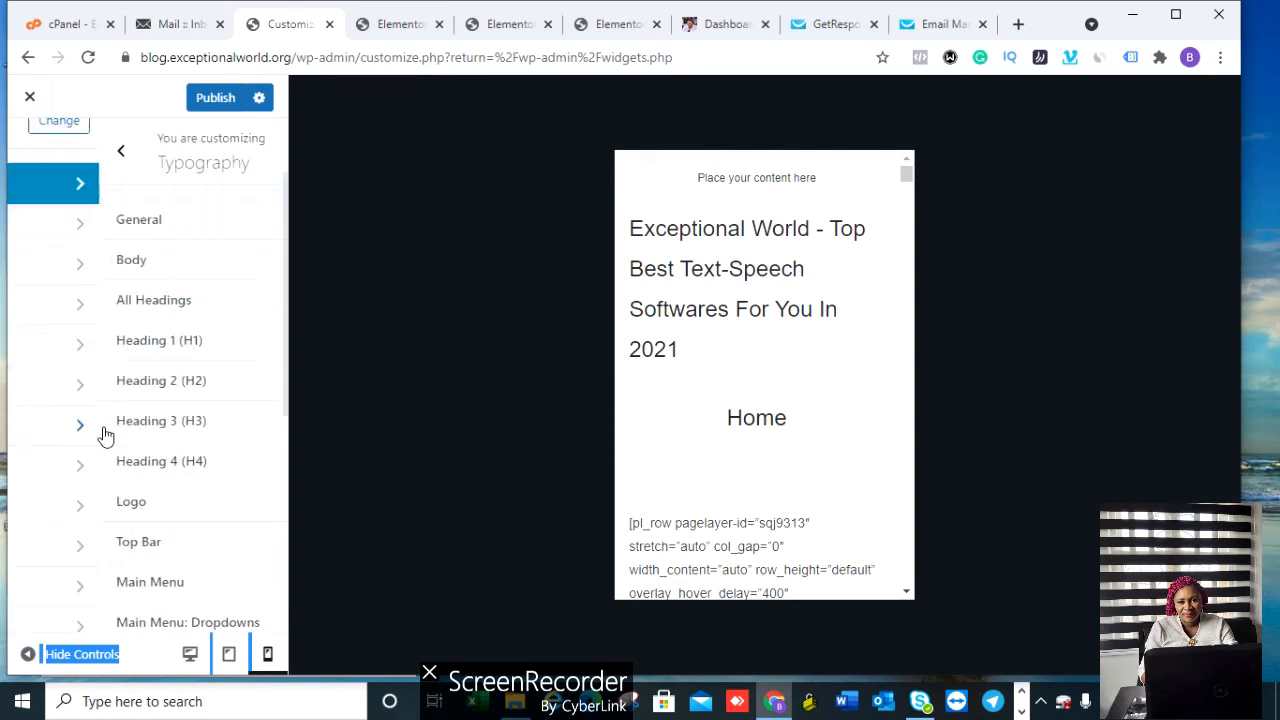
pyautogui.click(164, 220)
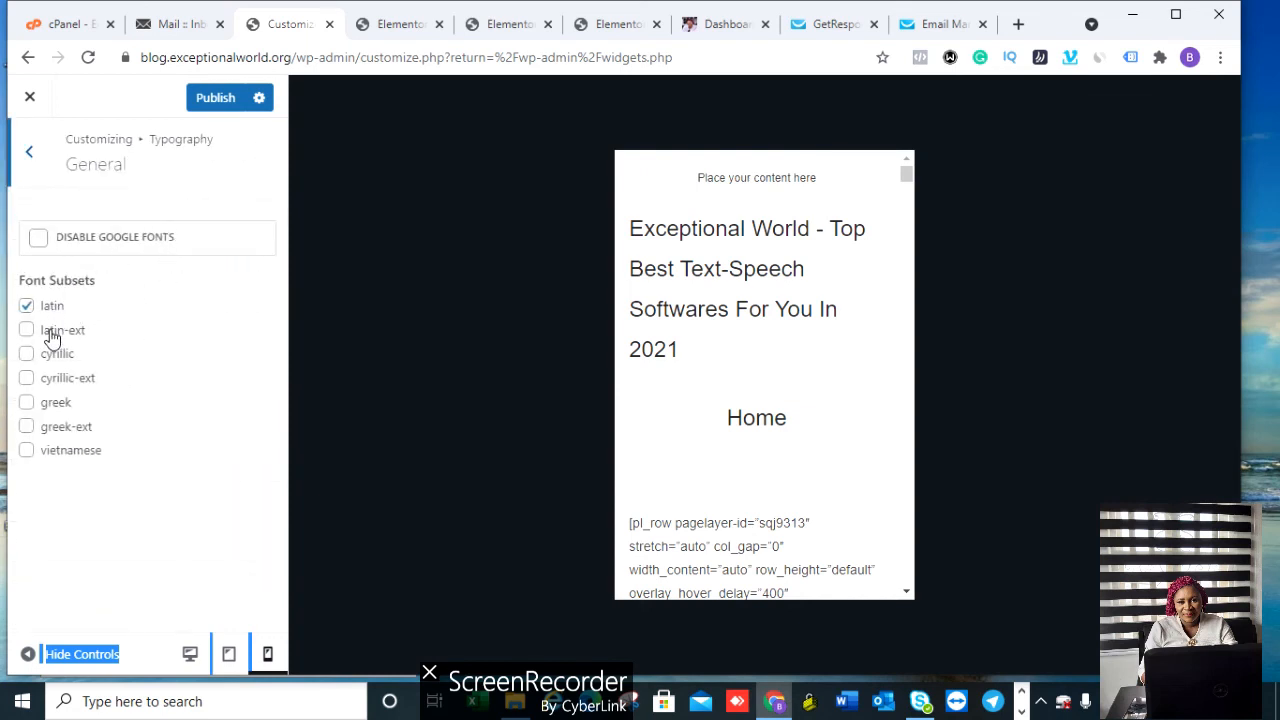
pyautogui.click(28, 152)
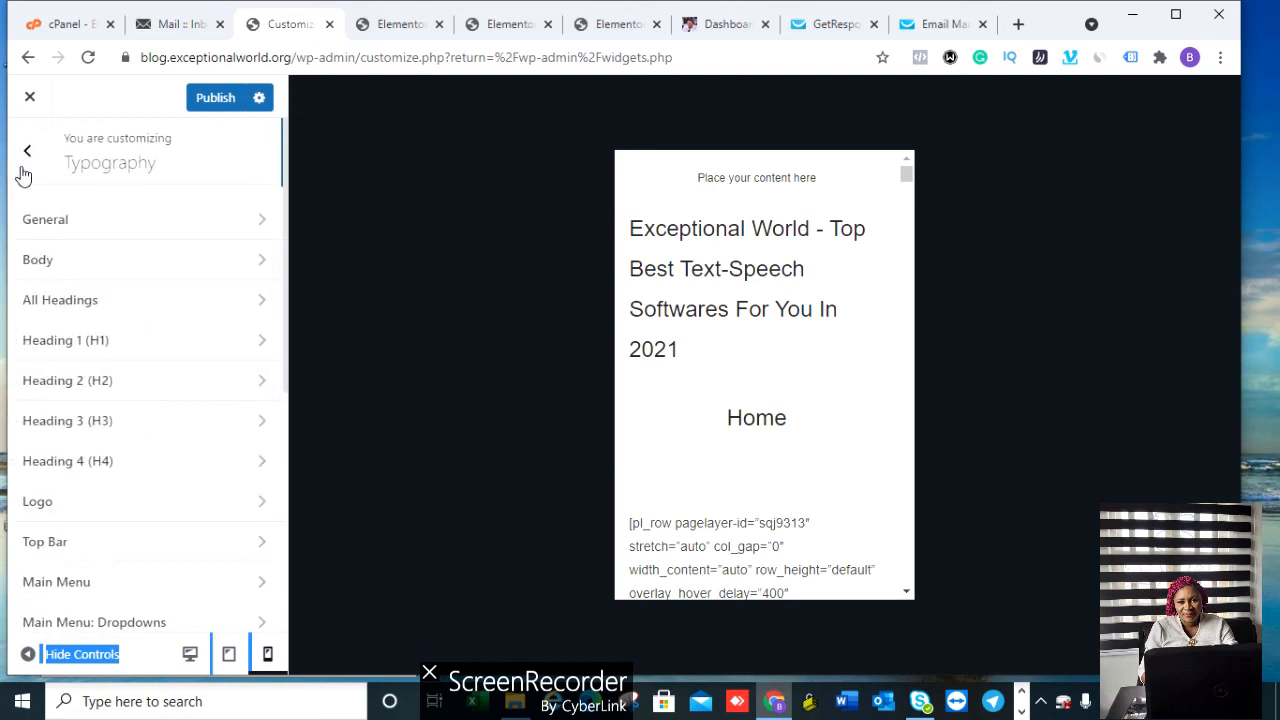
pyautogui.click(133, 262)
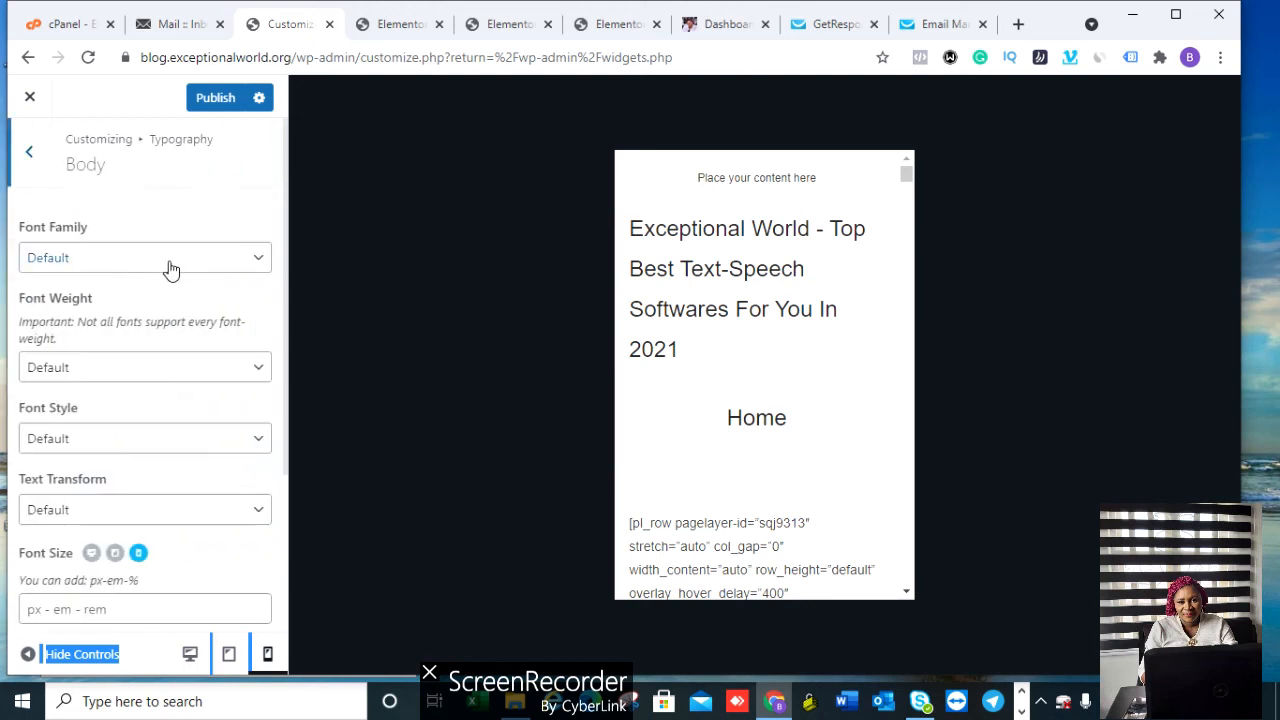
# Step: Keep Body font family, font style and text transform at Default, then return to Typography
pyautogui.click(170, 262)
pyautogui.click(170, 262)
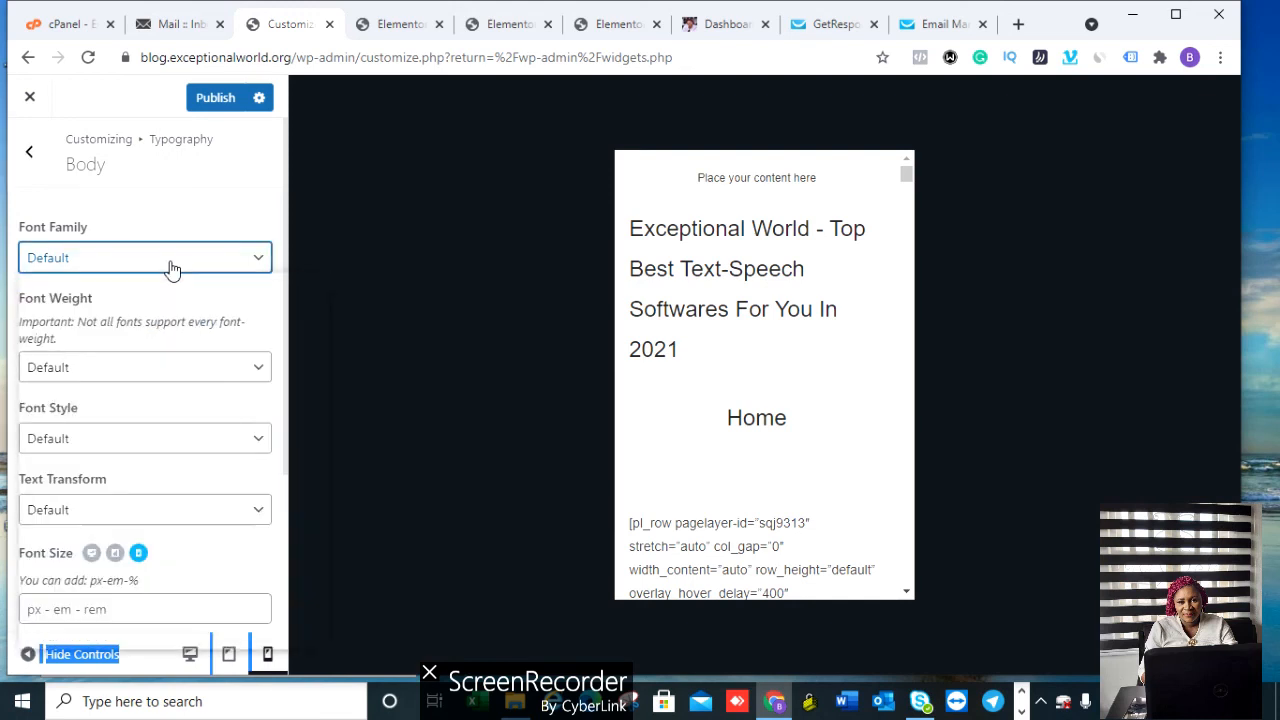
pyautogui.click(170, 262)
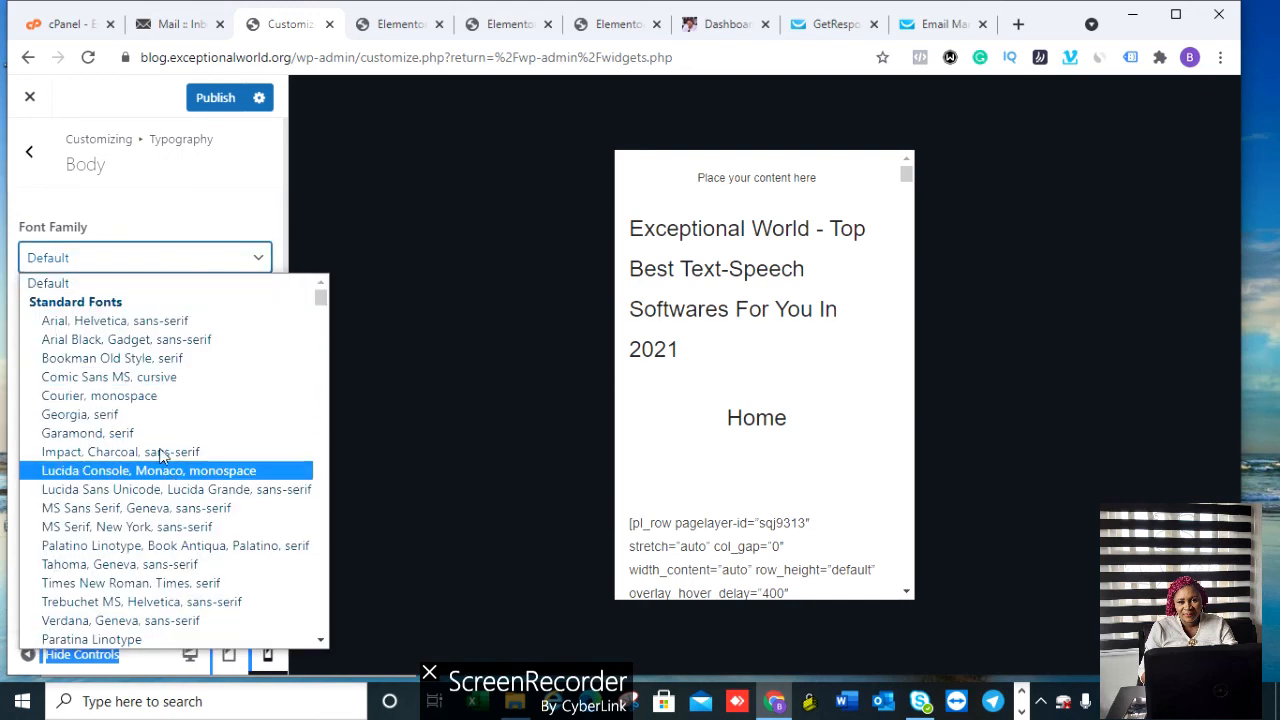
pyautogui.click(128, 264)
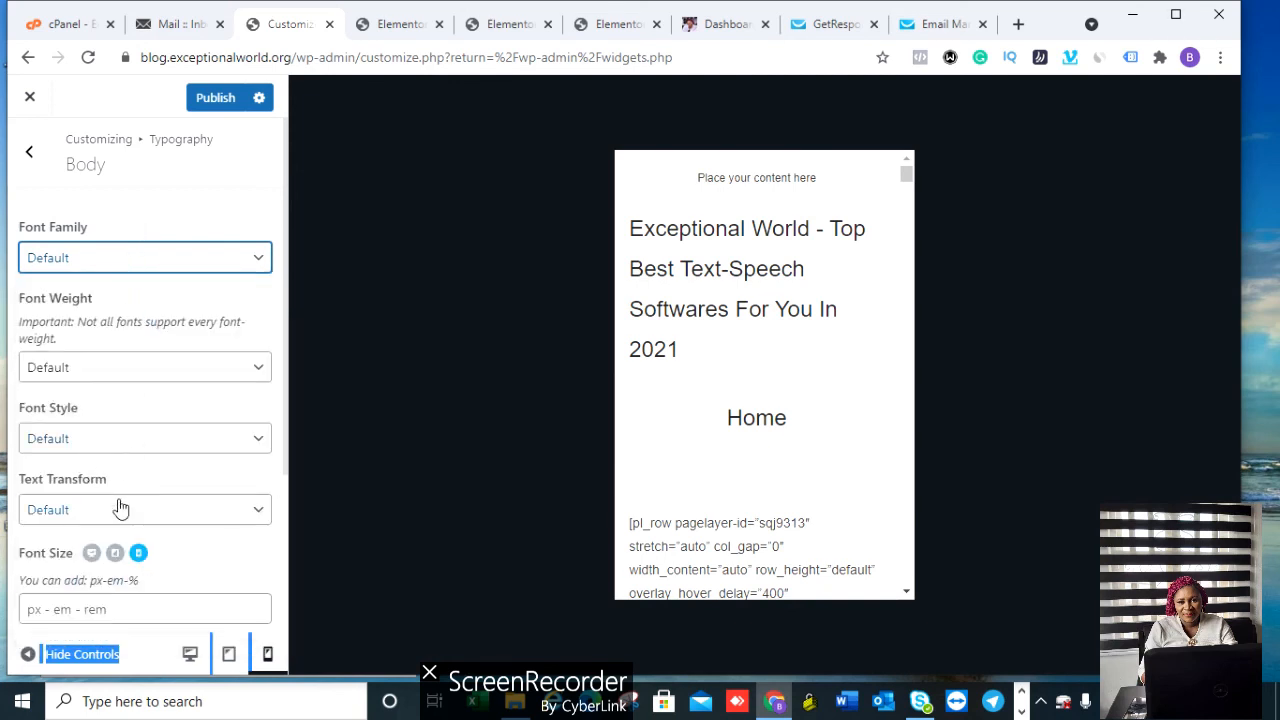
pyautogui.click(117, 438)
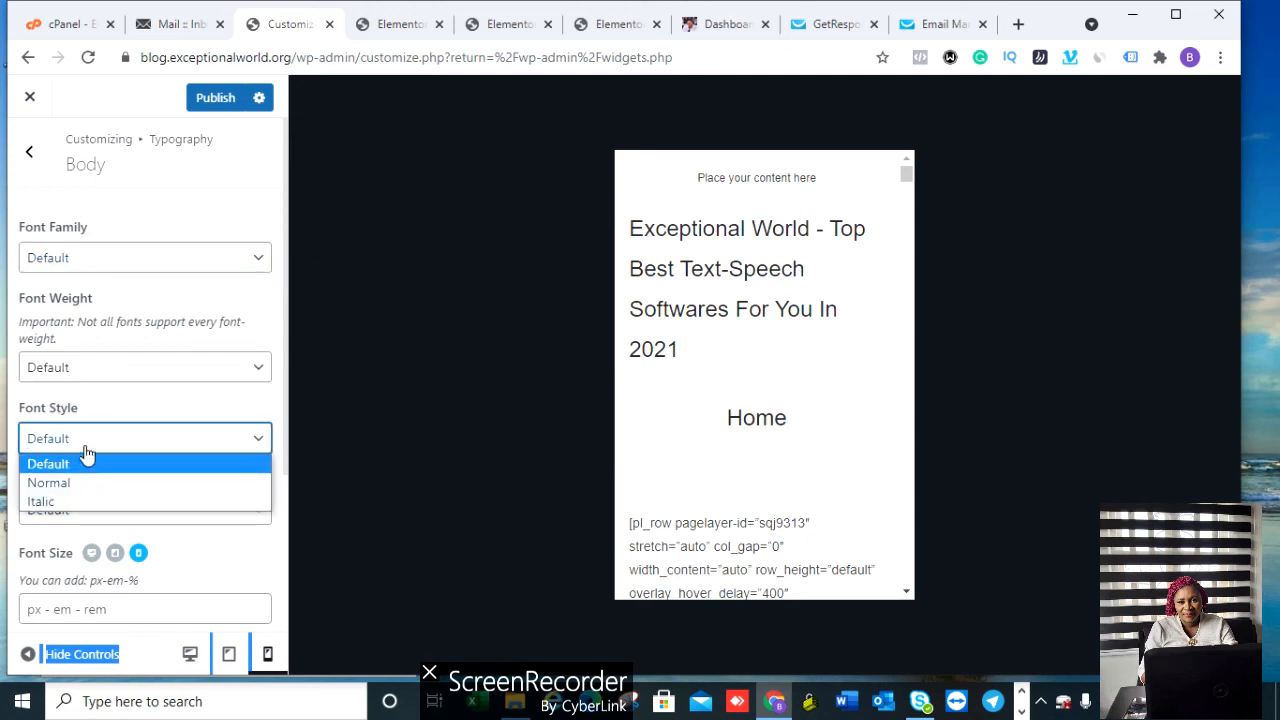
pyautogui.click(86, 456)
pyautogui.click(133, 511)
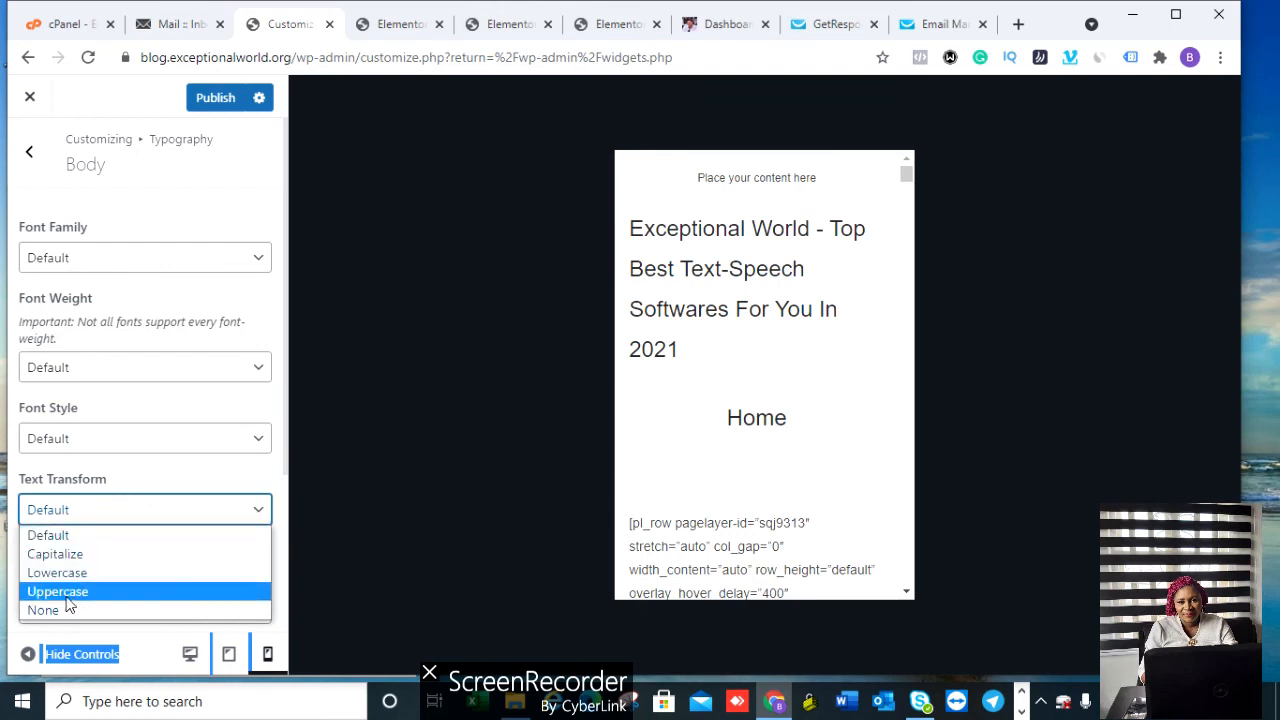
pyautogui.click(94, 512)
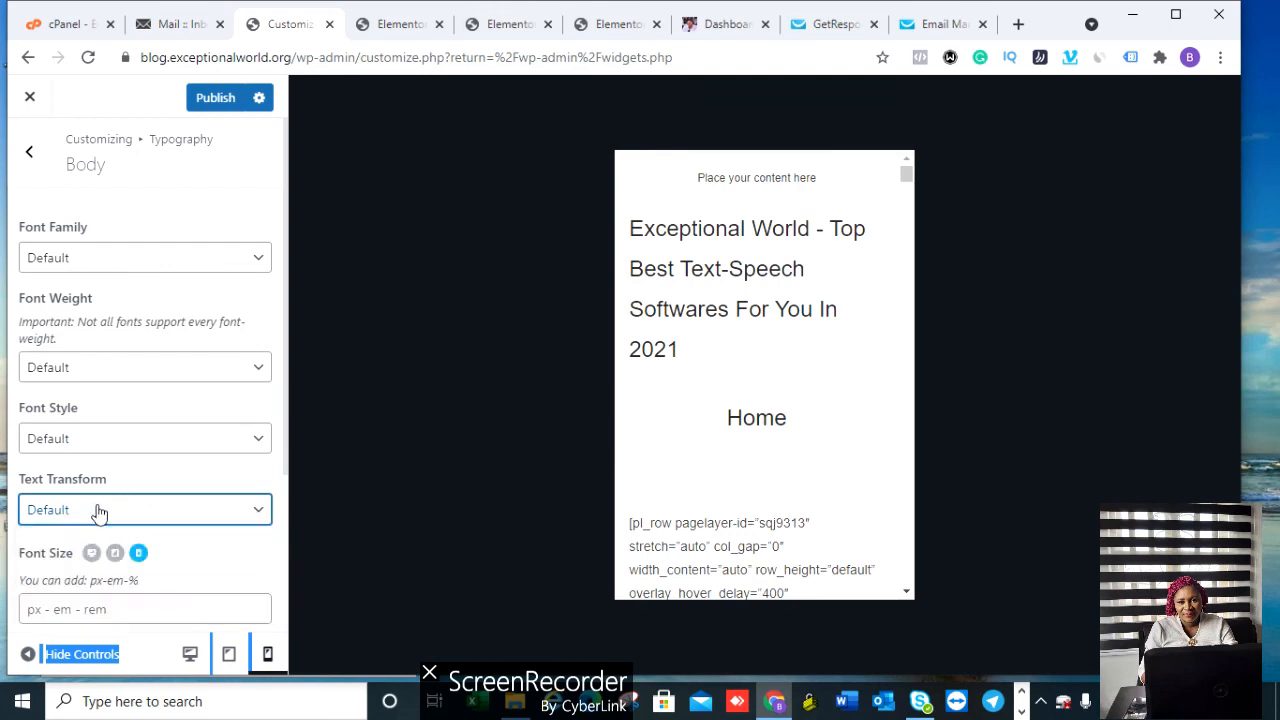
pyautogui.click(29, 153)
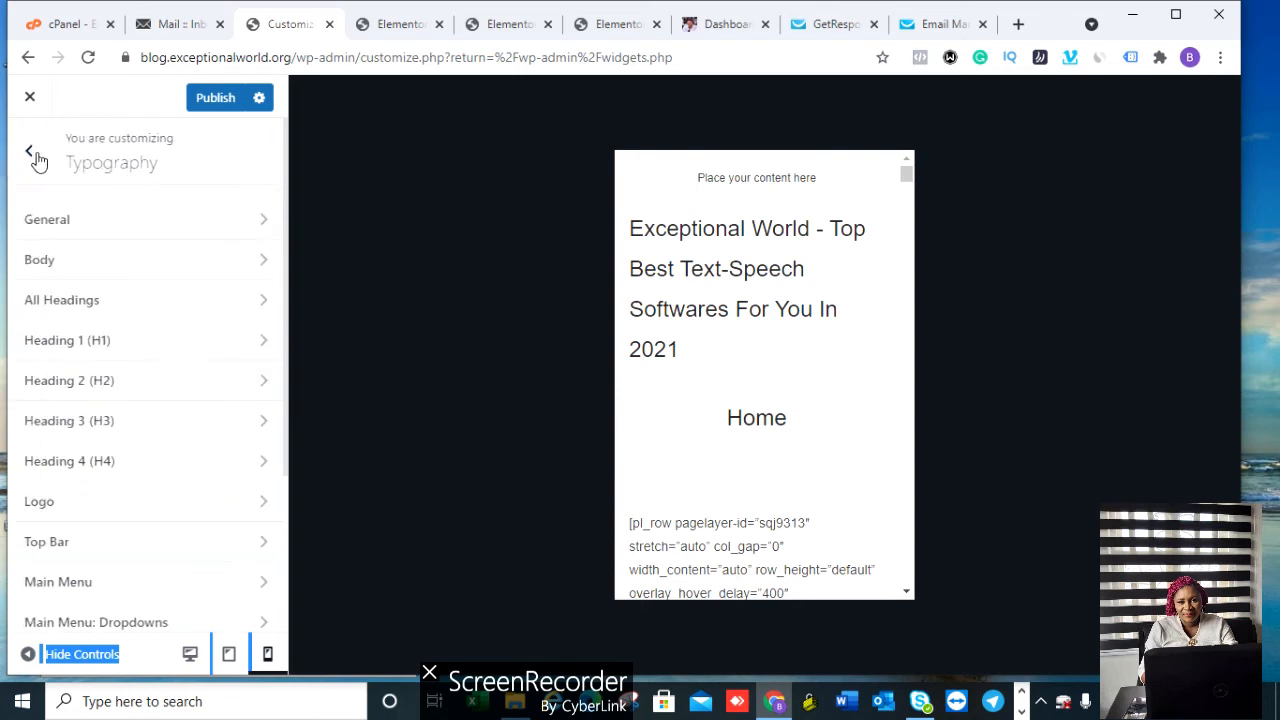
# Step: Disable the top bar under Top Bar > General, previewing at desktop width
pyautogui.click(100, 541)
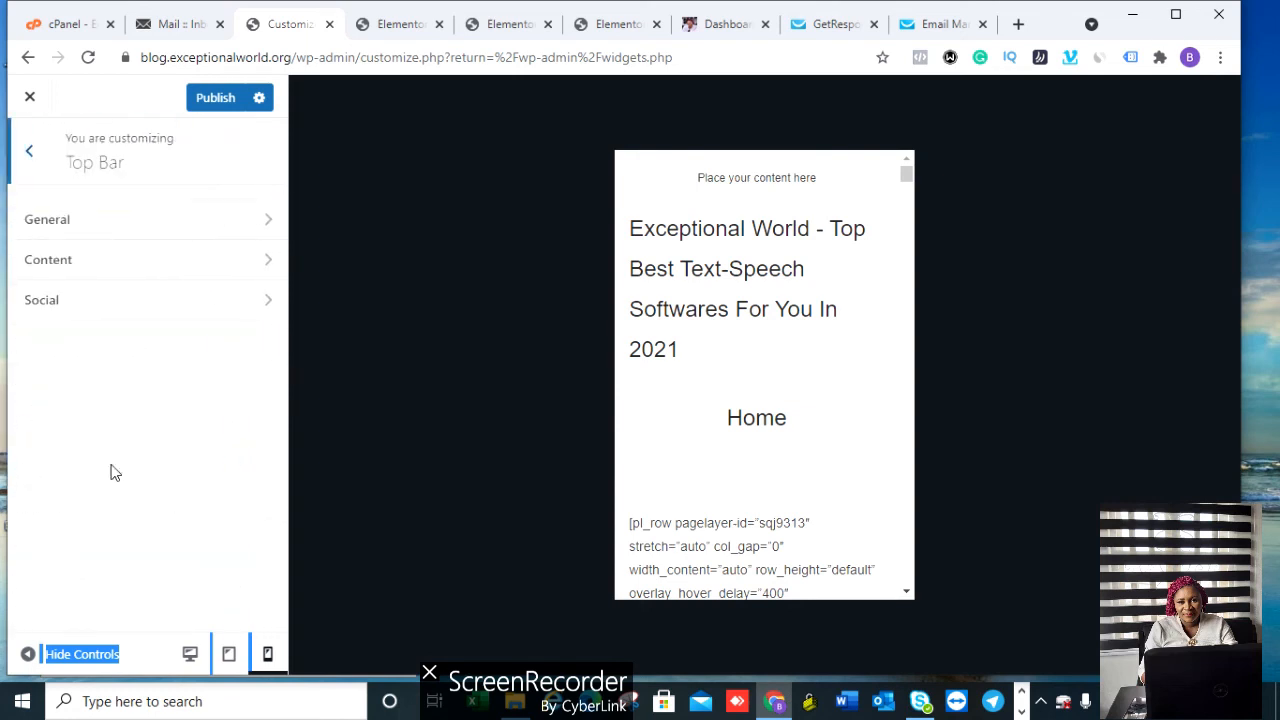
pyautogui.click(183, 224)
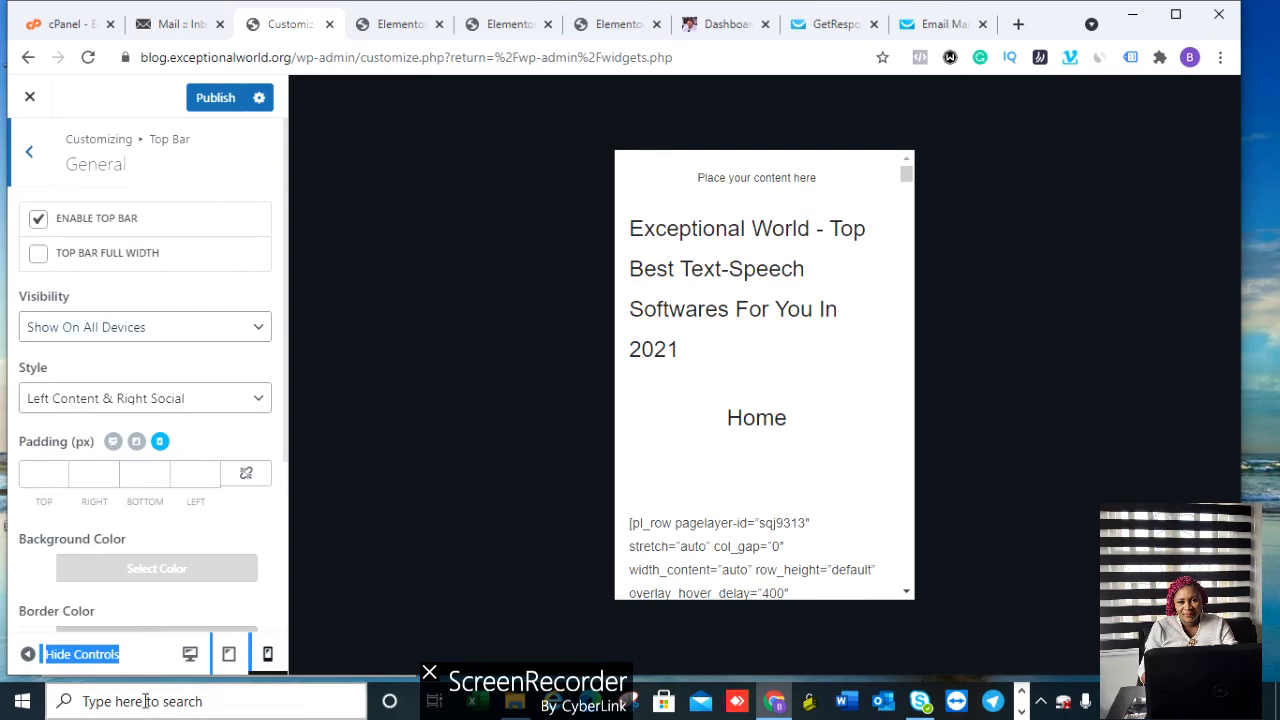
pyautogui.click(193, 654)
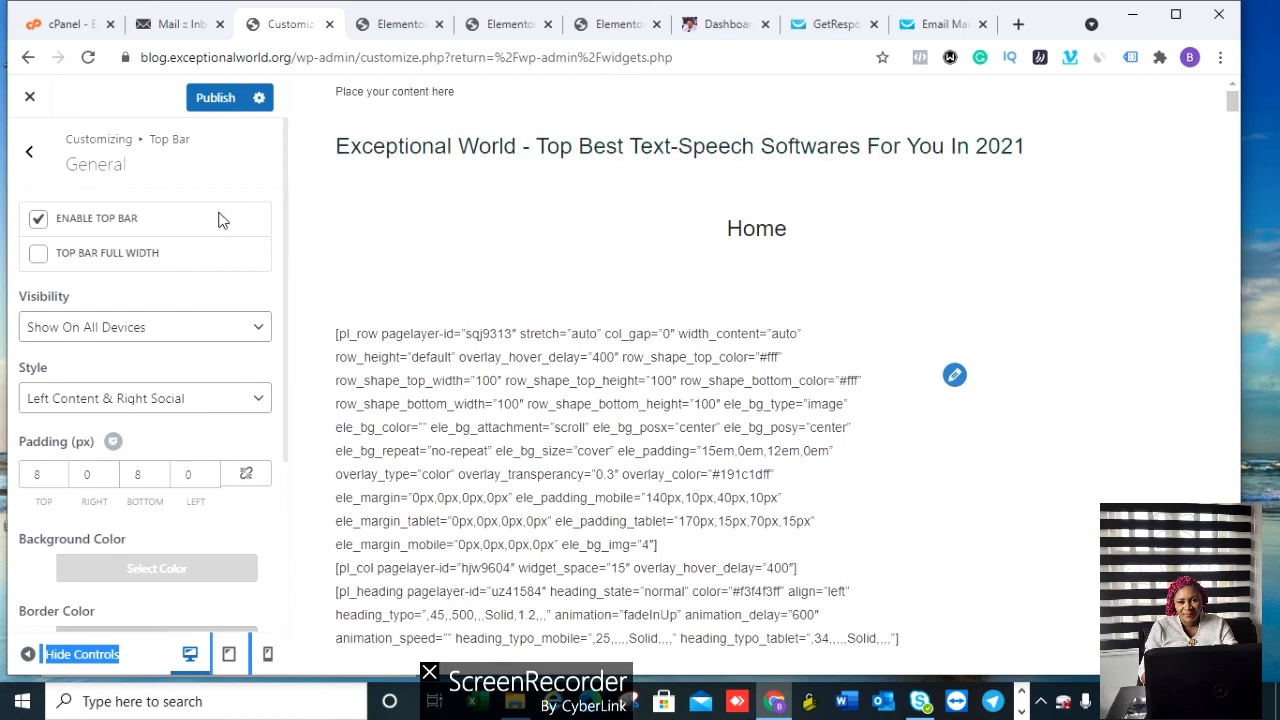
pyautogui.click(37, 224)
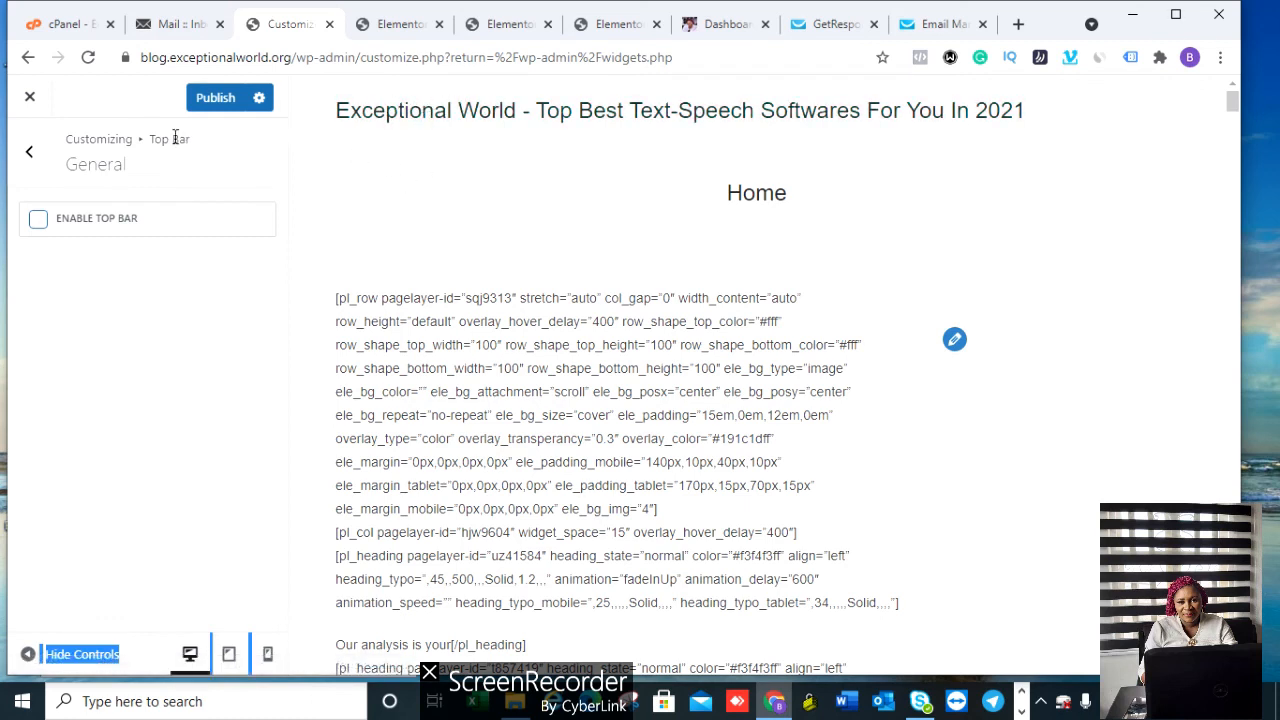
# Step: Return to the main Customizer sections and open the Sidebar settings
pyautogui.click(29, 152)
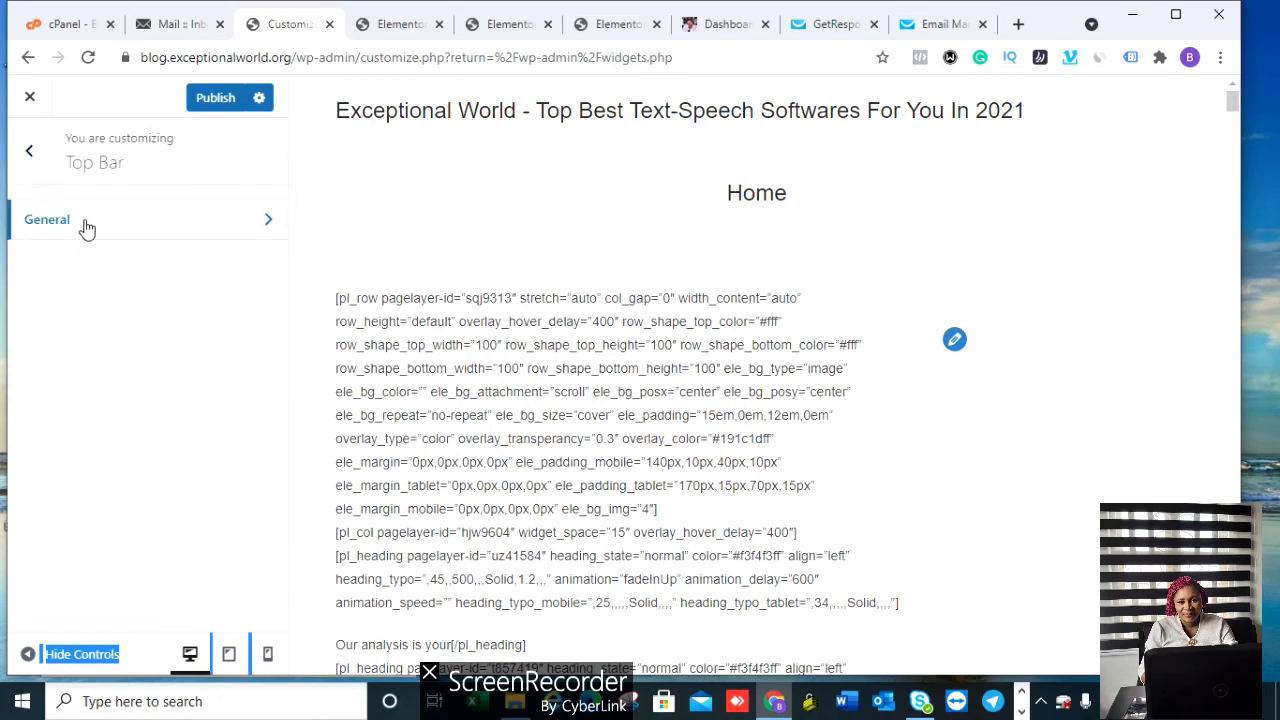
pyautogui.click(29, 152)
pyautogui.click(143, 457)
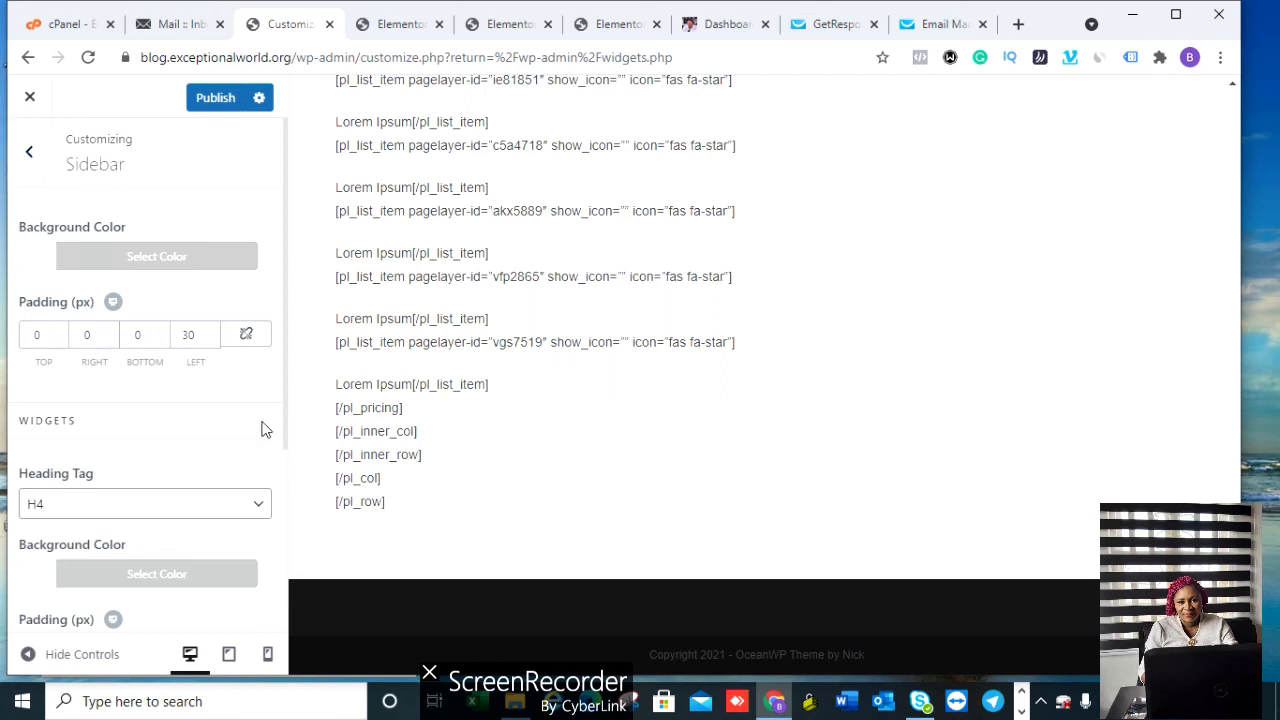
# Step: Review the Sidebar settings (30 px padding, H4 headings) without changes and return to the main sections
pyautogui.moveTo(284, 420); pyautogui.dragTo(287, 625)
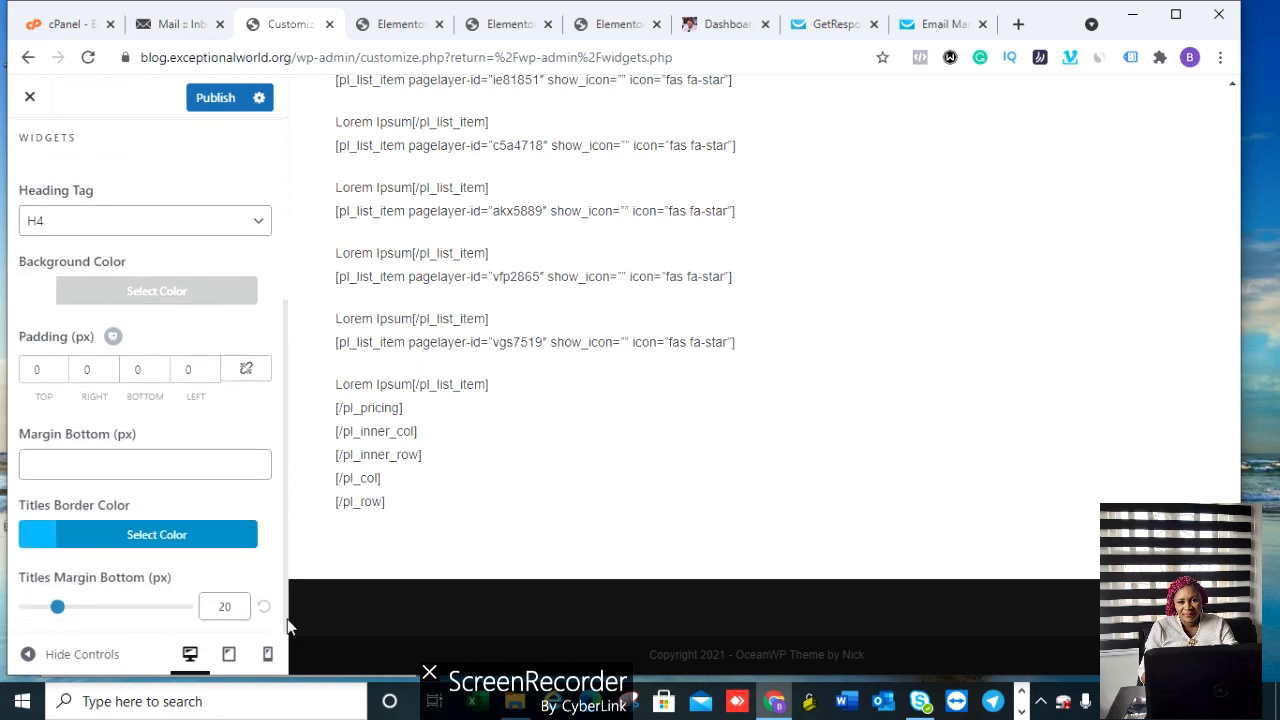
pyautogui.moveTo(287, 625); pyautogui.dragTo(286, 400)
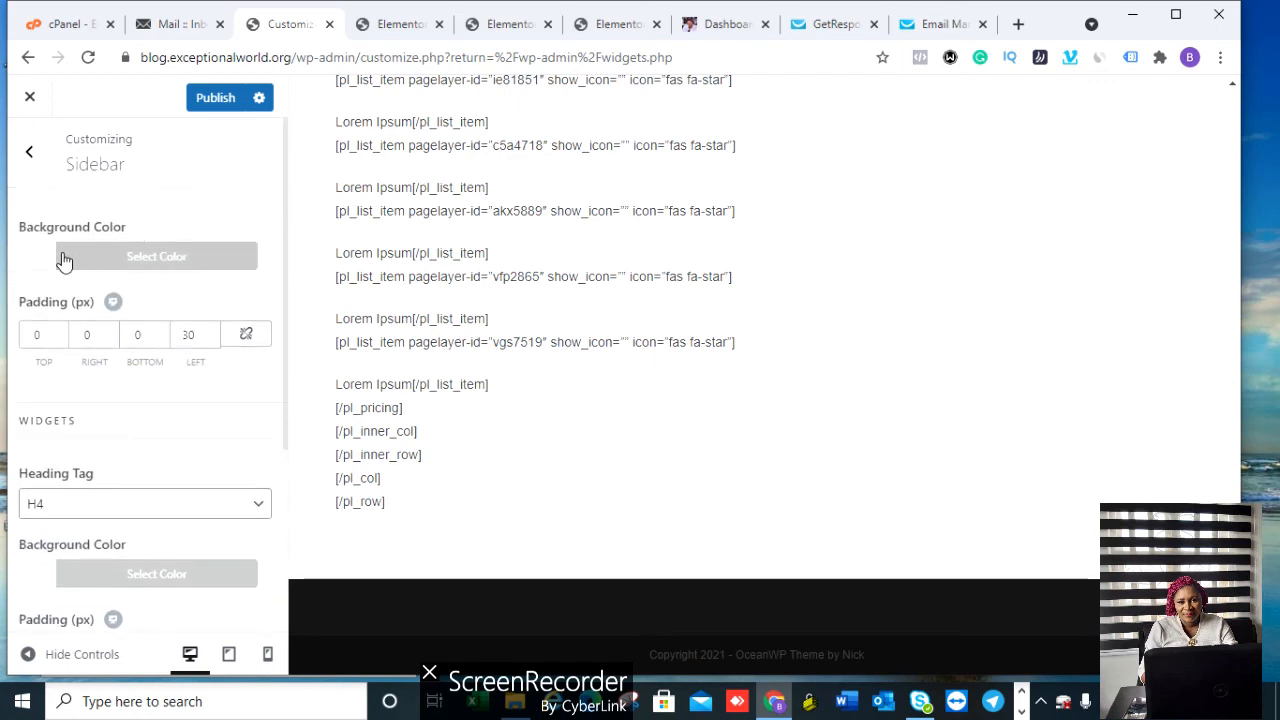
pyautogui.click(30, 152)
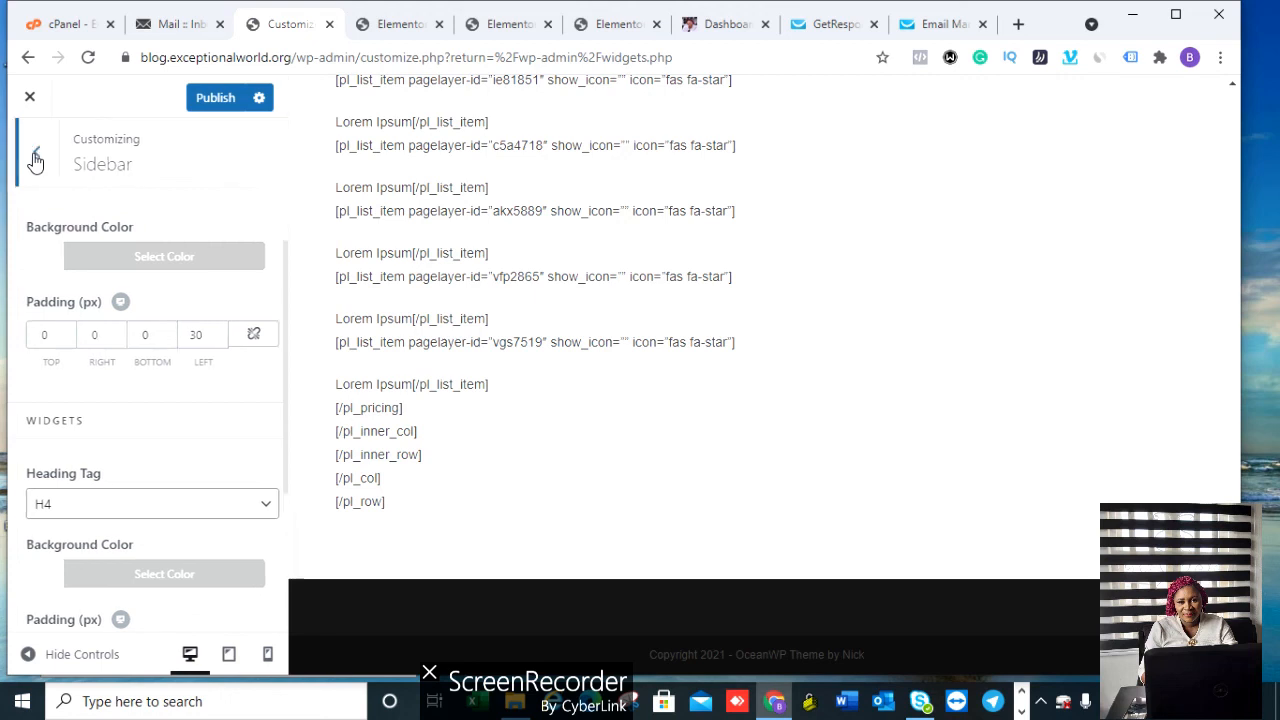
# Step: In Footer Widgets, leave Fixed Footer off and uncheck Enable Footer Widgets, then go back
pyautogui.click(82, 495)
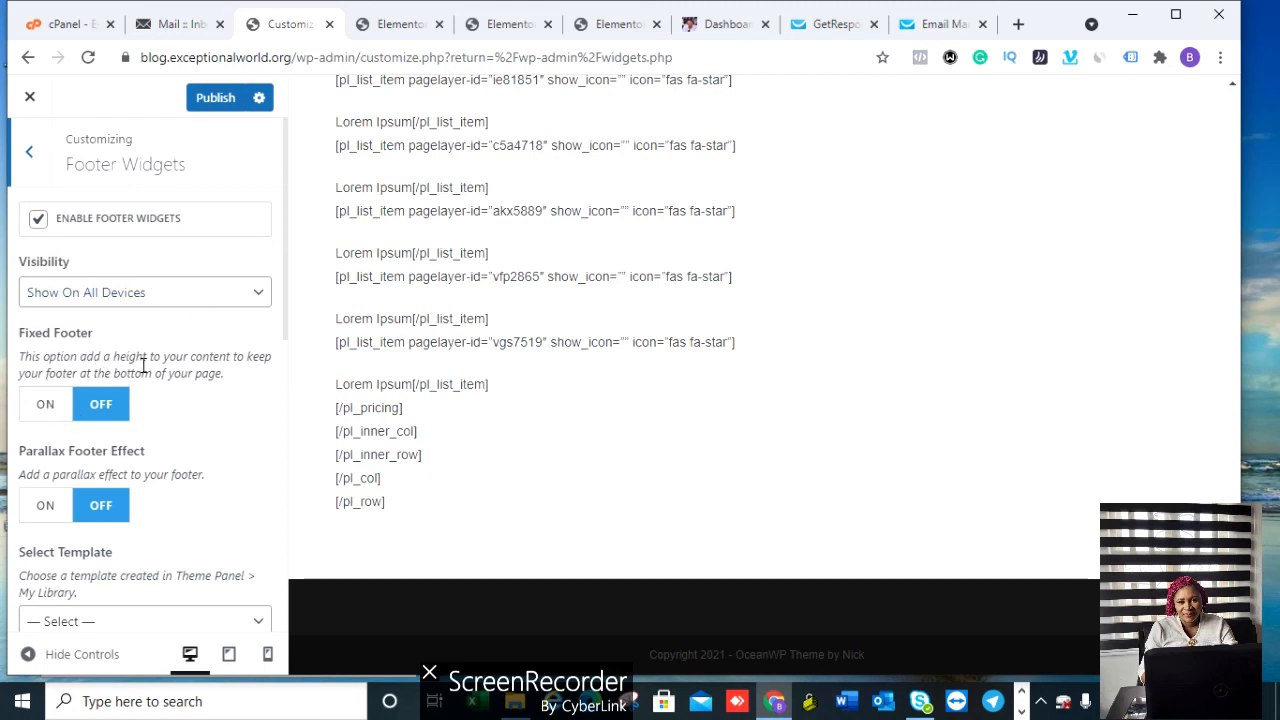
pyautogui.click(58, 407)
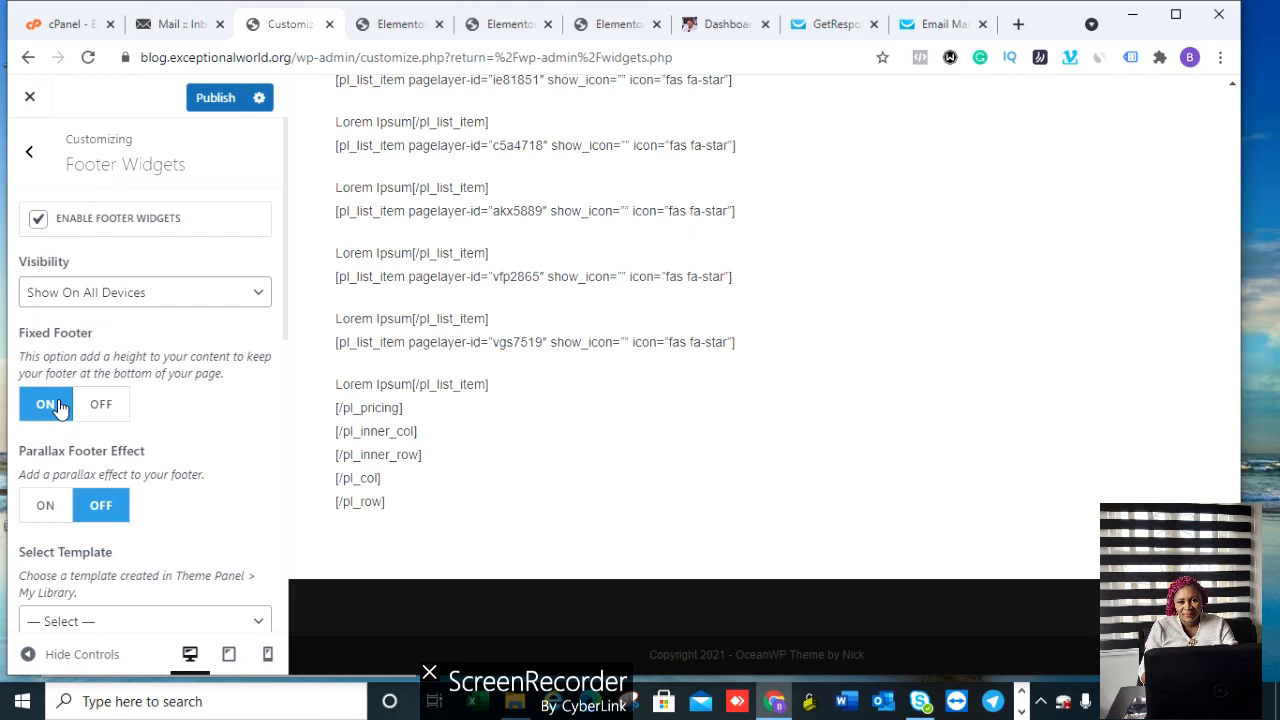
pyautogui.click(106, 405)
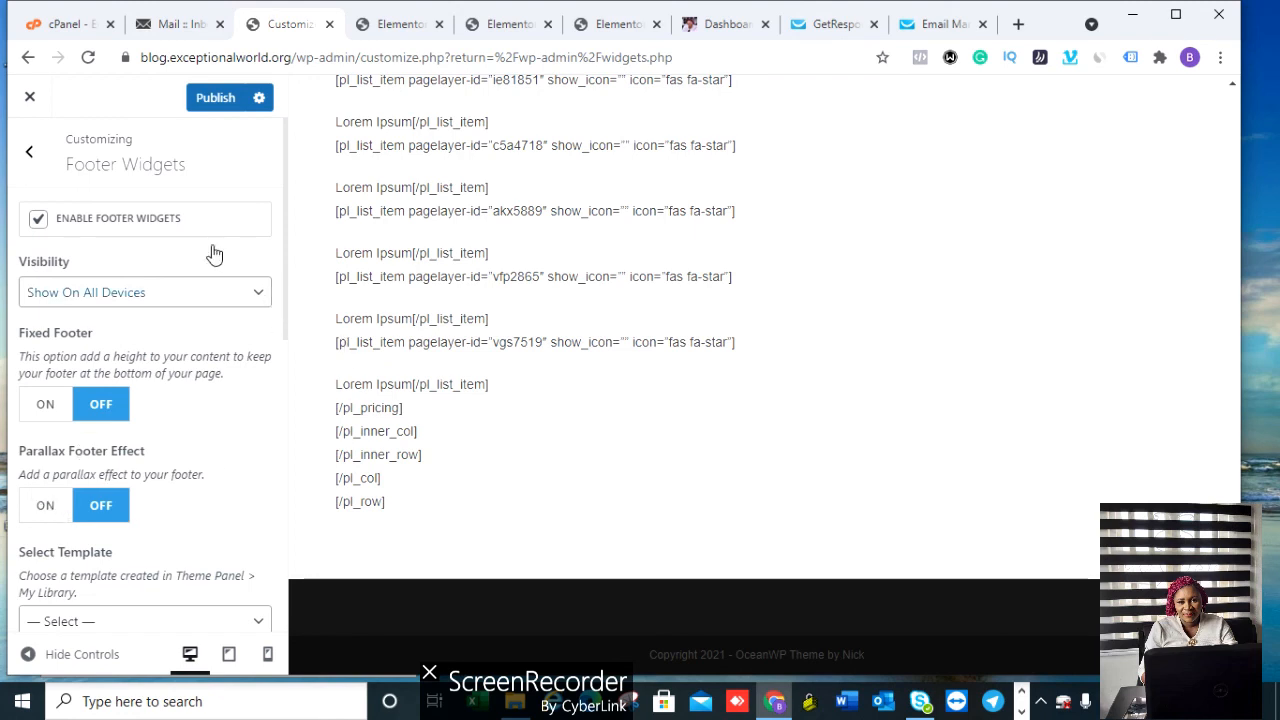
pyautogui.click(40, 222)
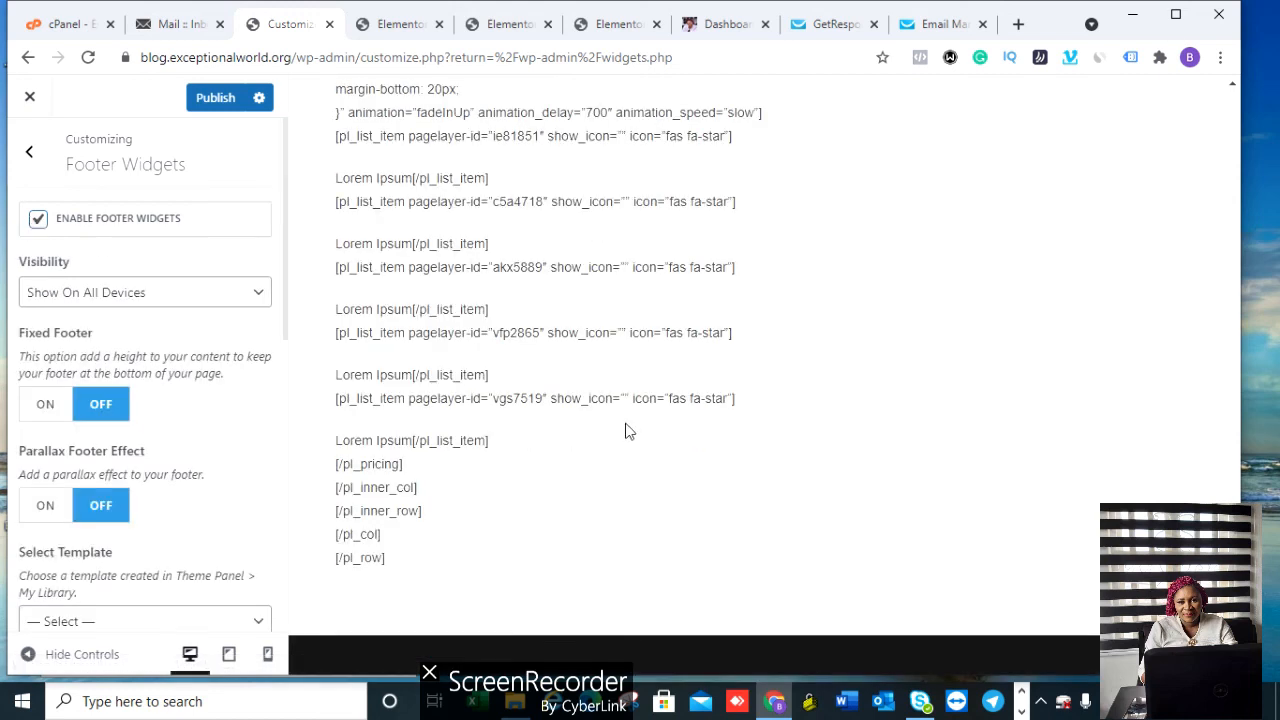
pyautogui.scroll(1, 584, 505)
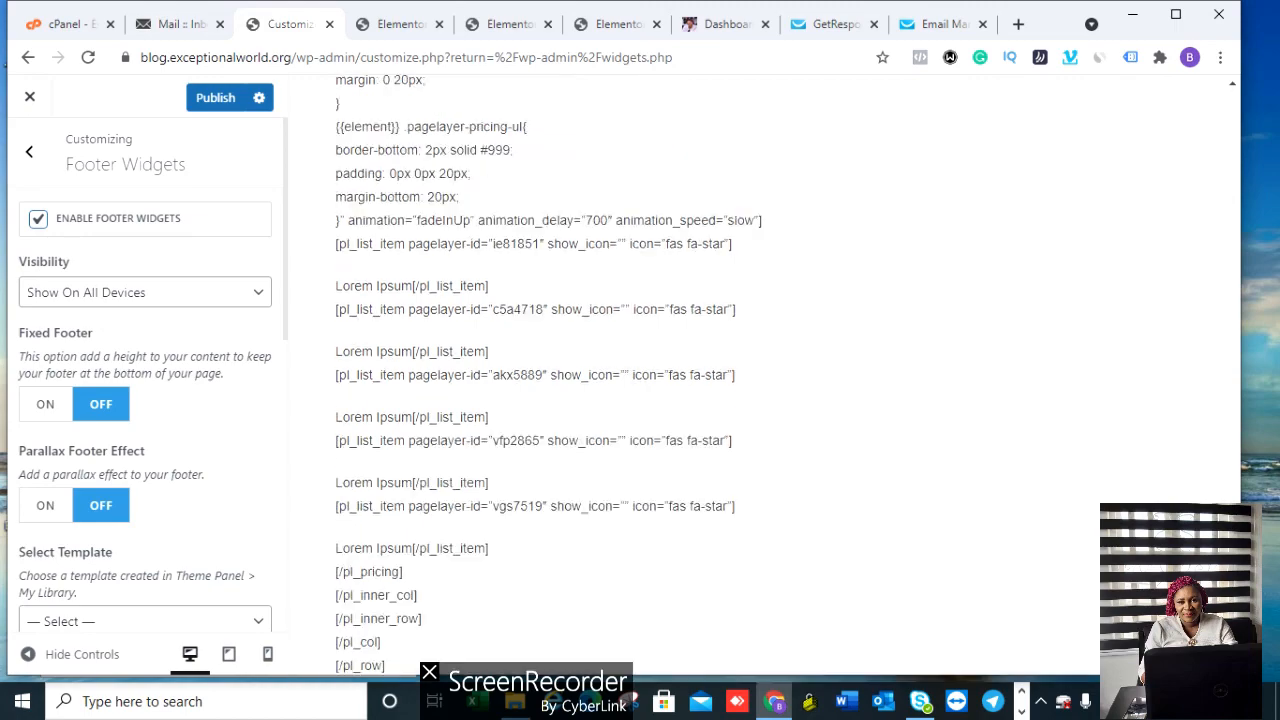
pyautogui.scroll(-2, 584, 505)
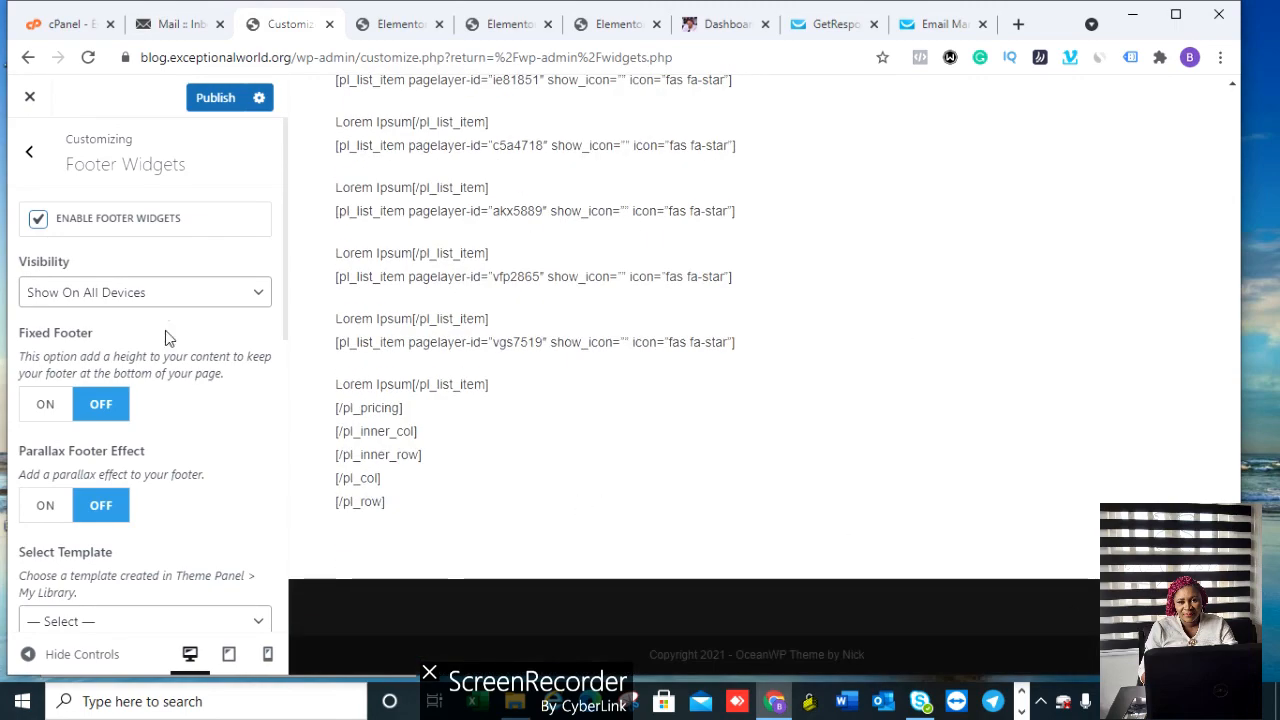
pyautogui.click(37, 220)
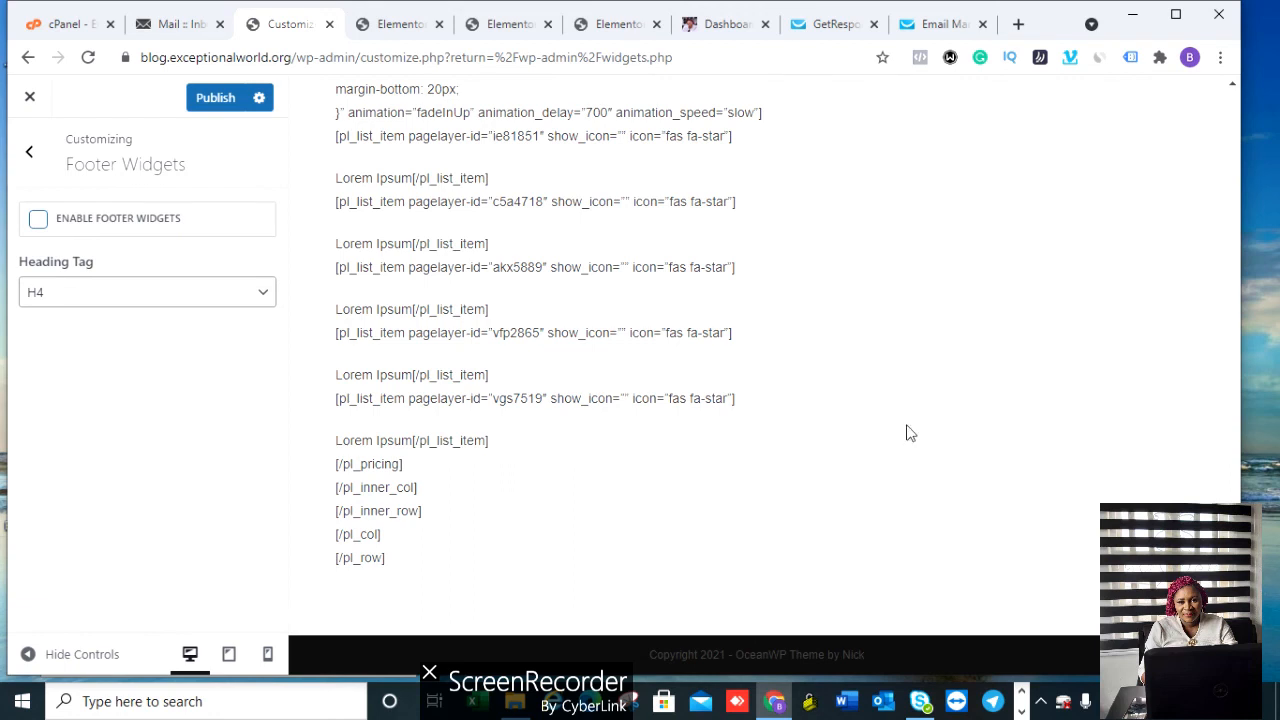
pyautogui.click(30, 157)
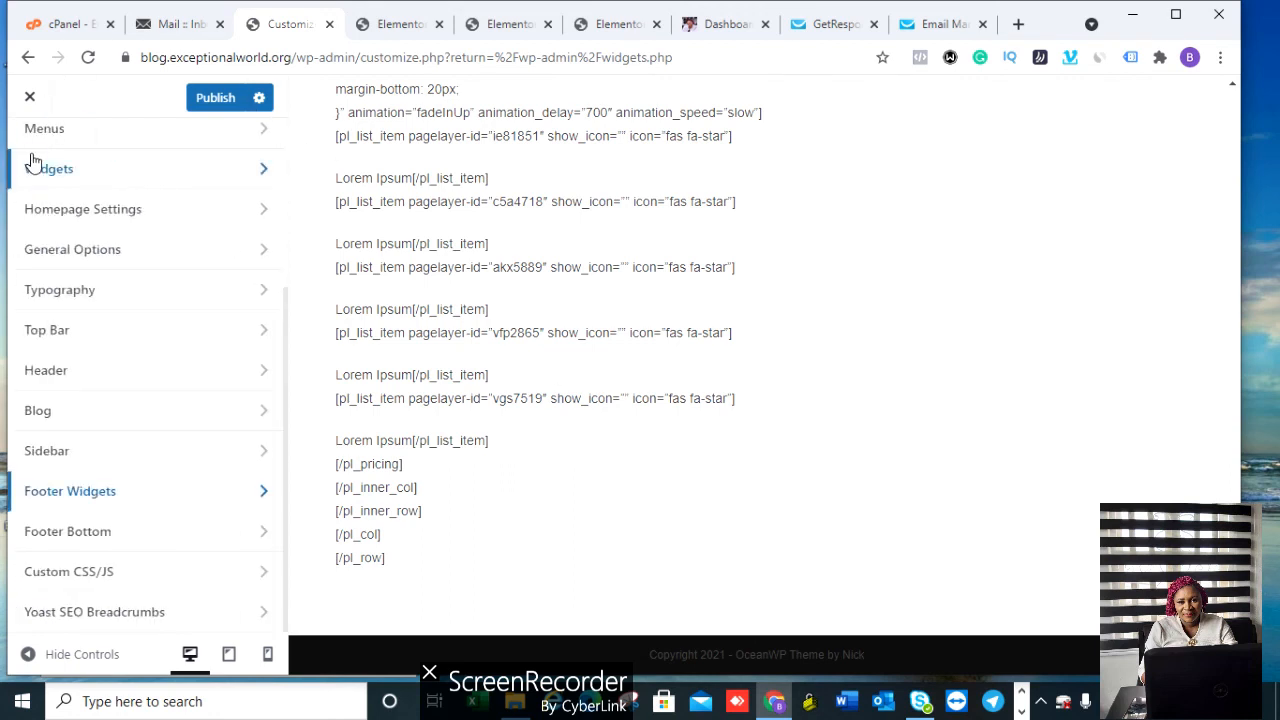
# Step: Replace the Footer Bottom copyright text with 'Copyright Exceptional World 2021', removing the date code and theme credit
pyautogui.click(97, 537)
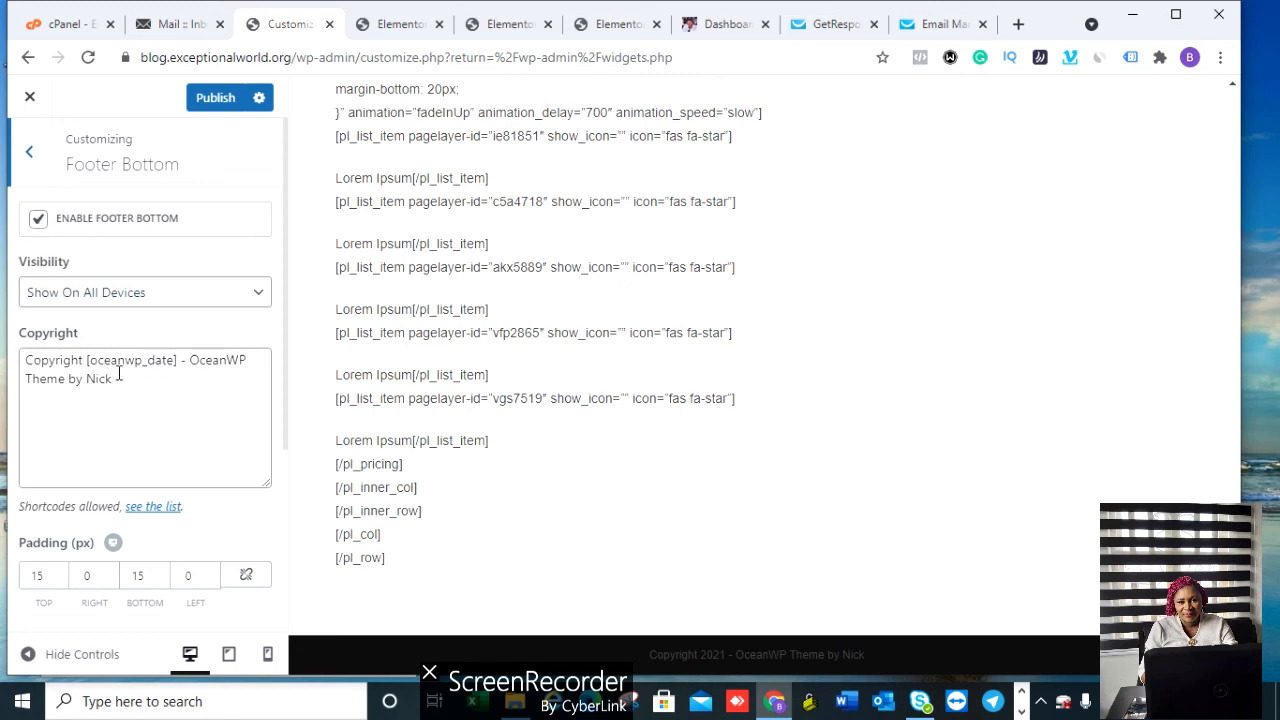
pyautogui.click(87, 360)
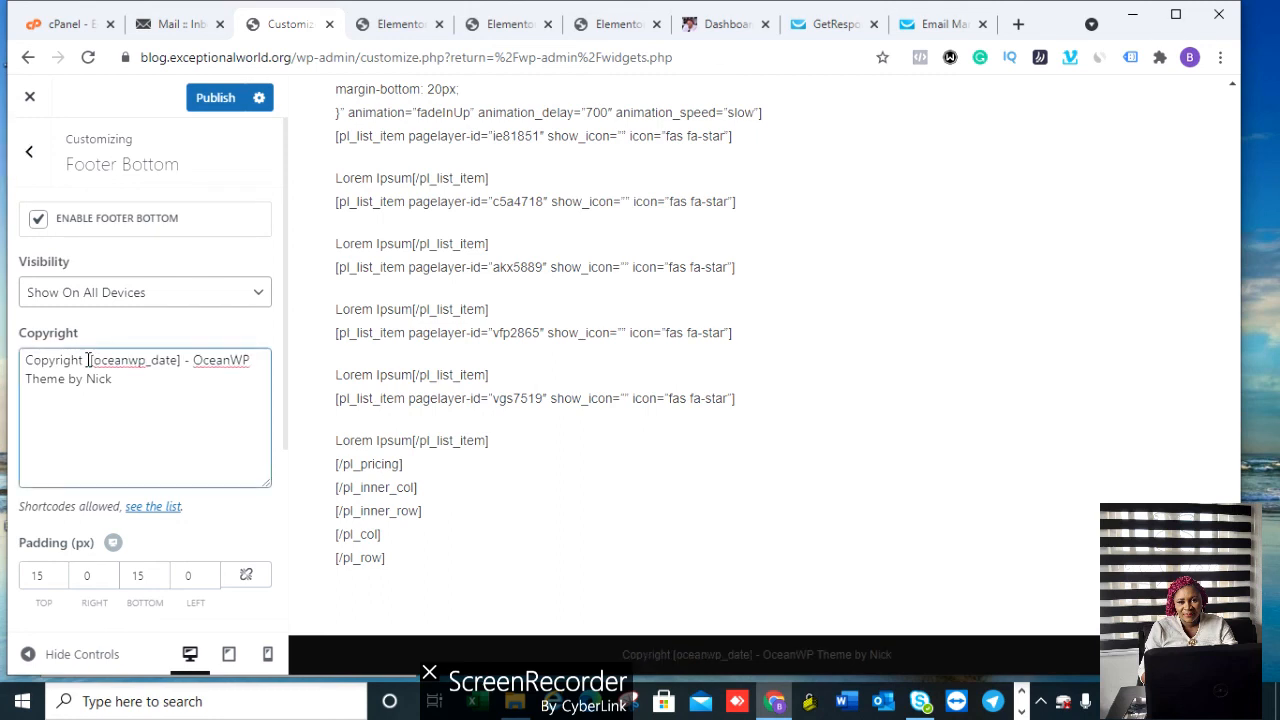
pyautogui.write('Except')
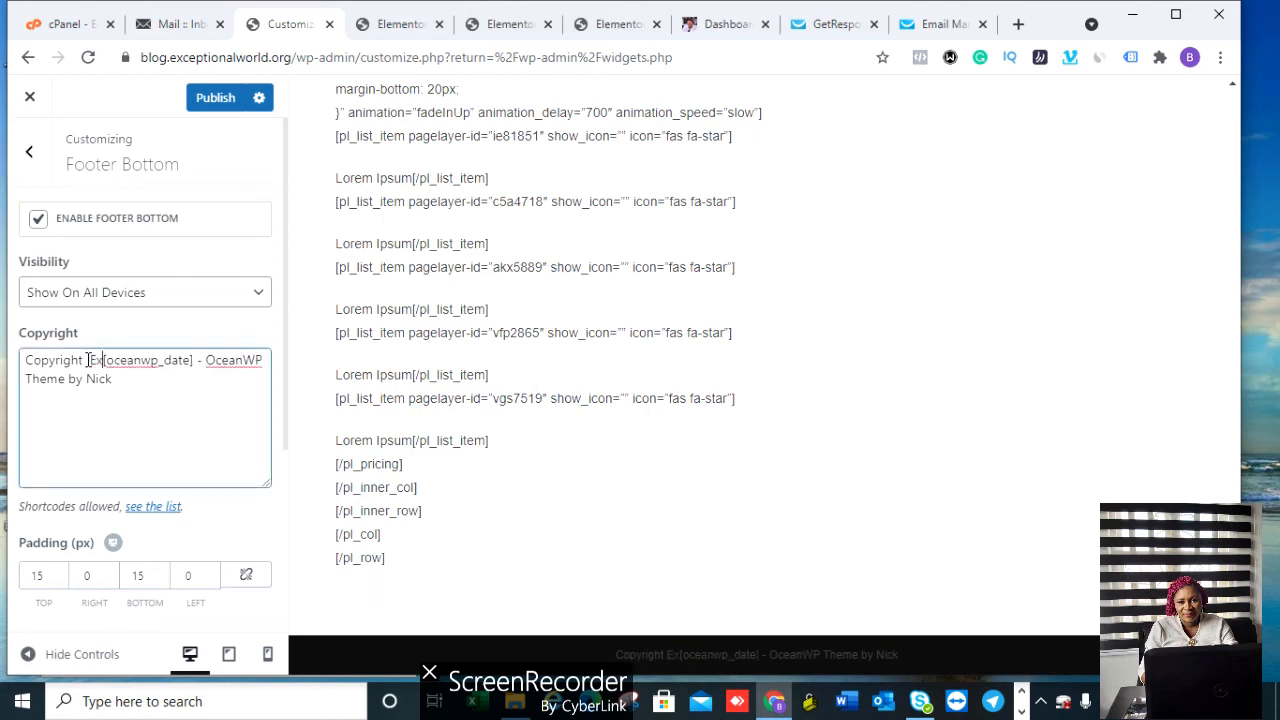
pyautogui.write('ional ')
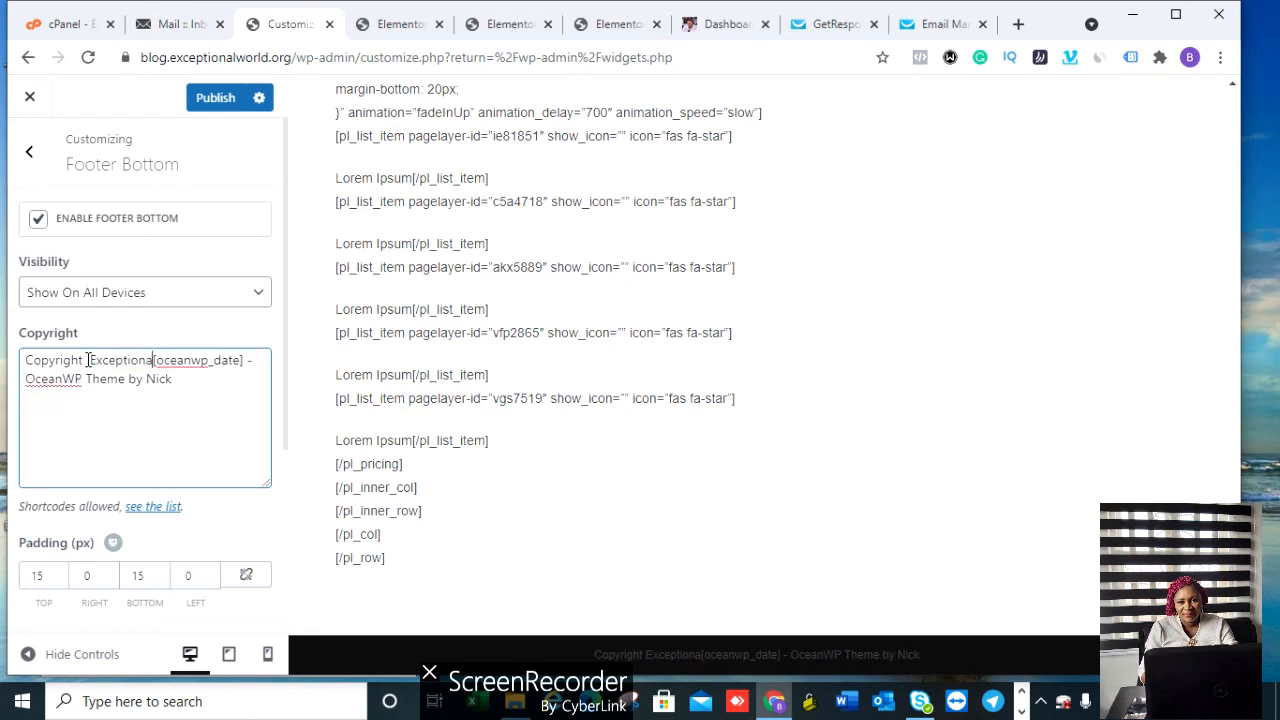
pyautogui.write('W')
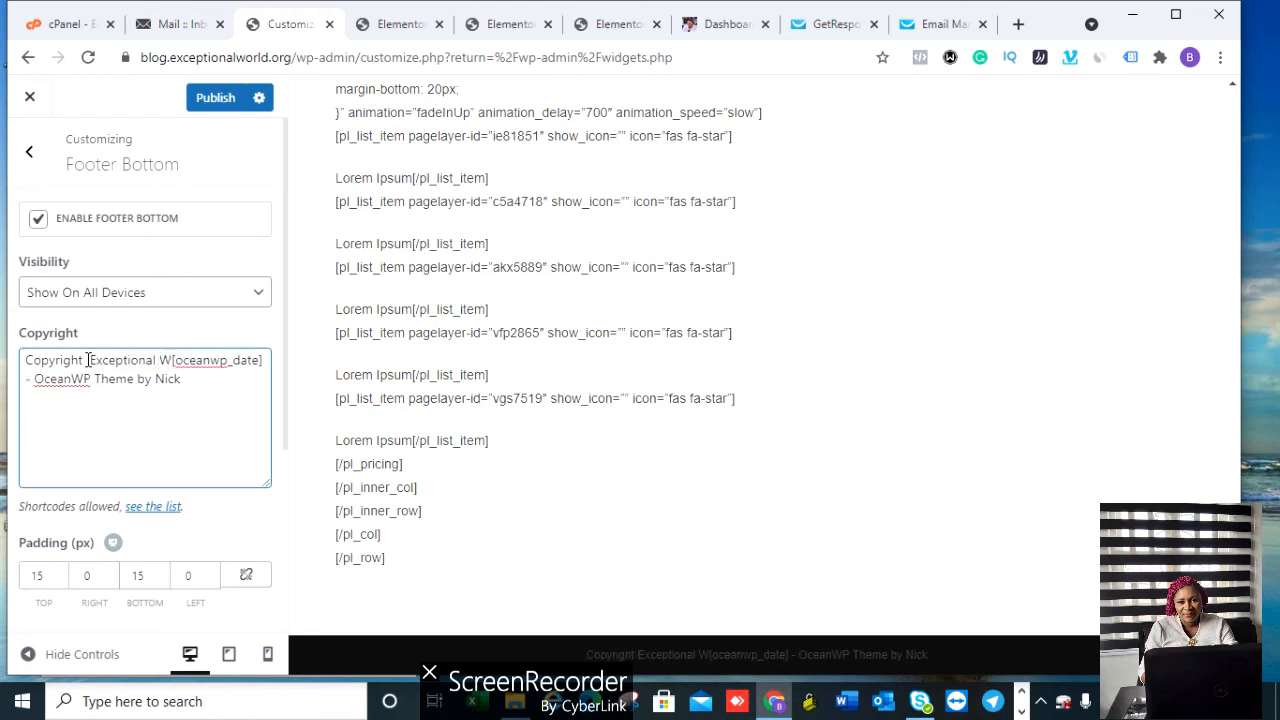
pyautogui.write('orld')
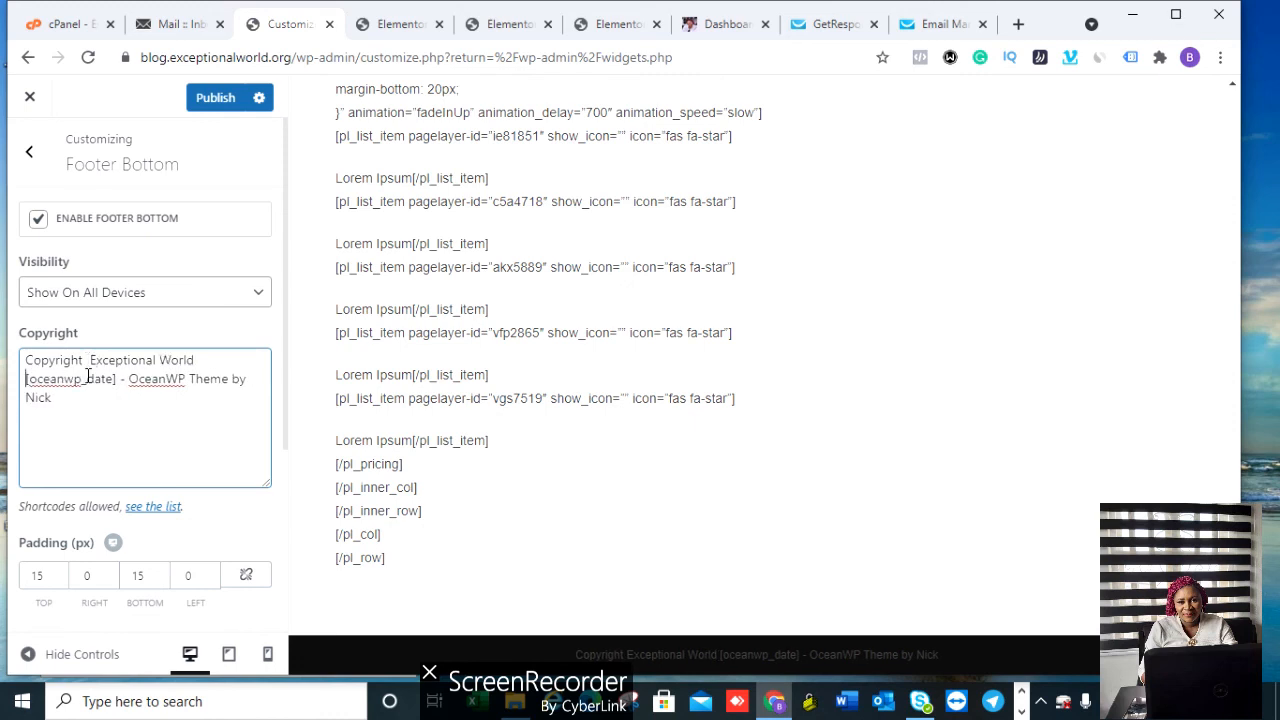
pyautogui.write(' 2021')
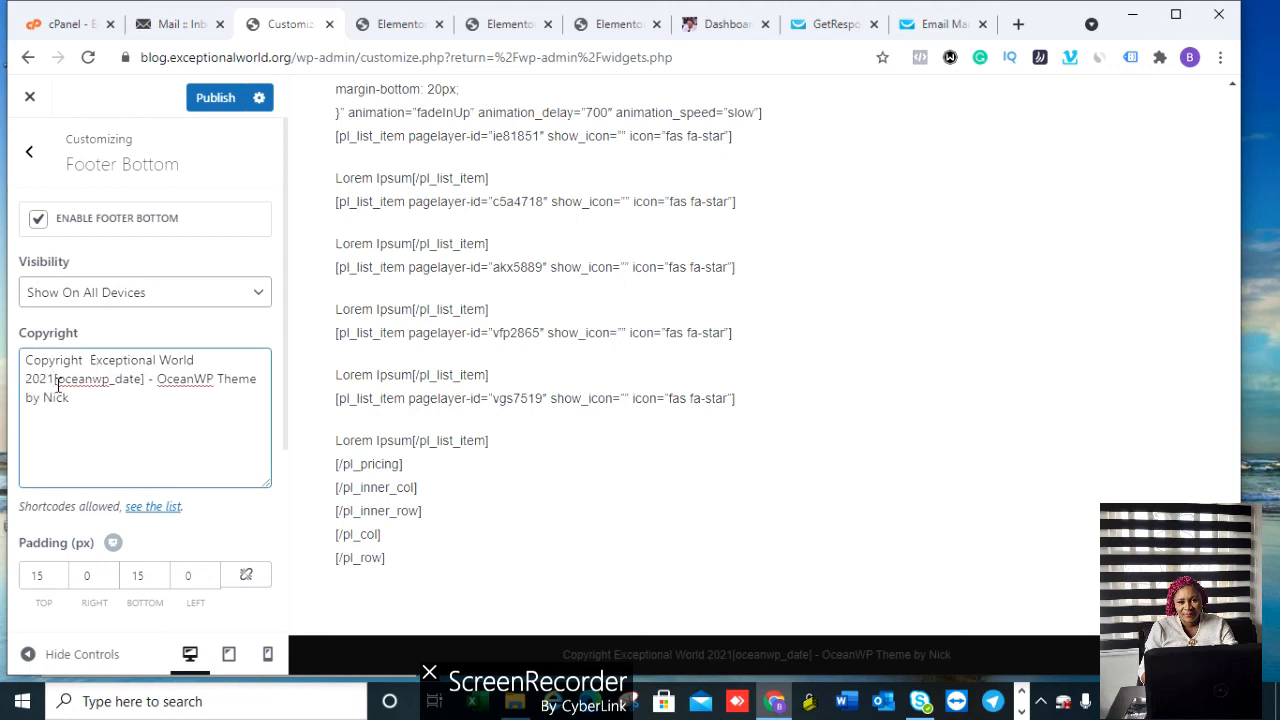
pyautogui.moveTo(57, 385); pyautogui.dragTo(77, 407)
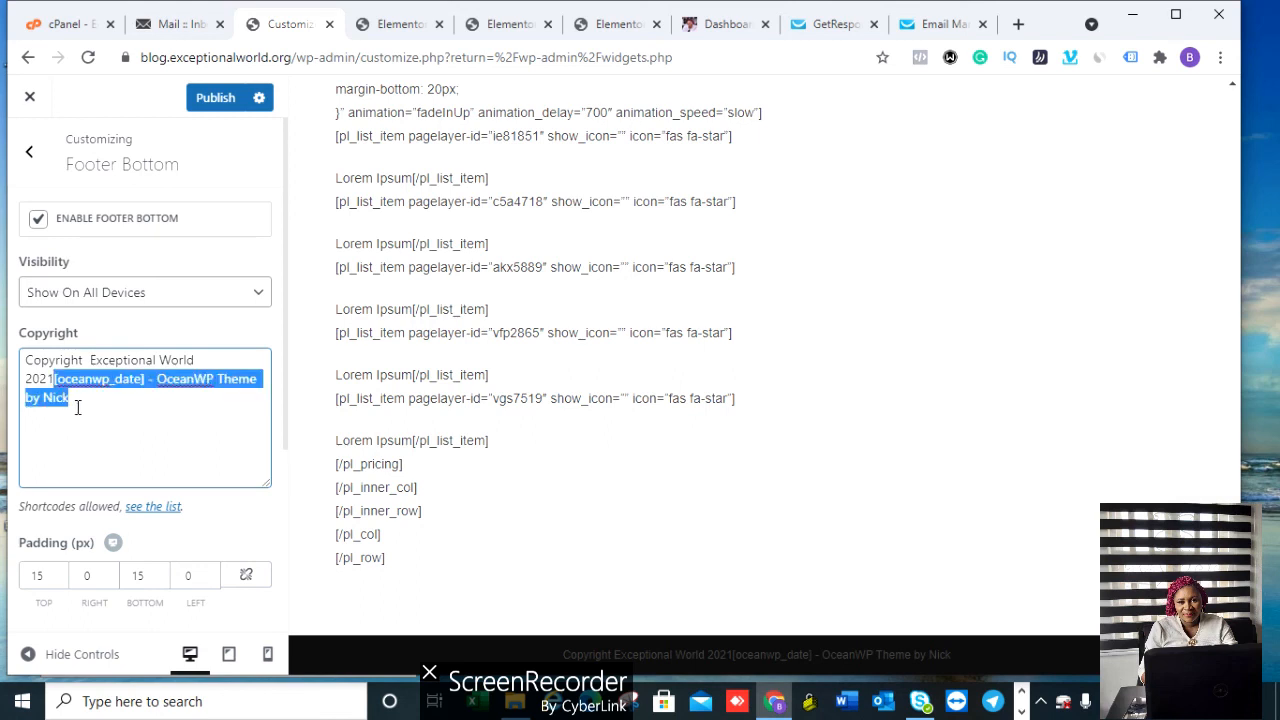
pyautogui.press('BackSpace')
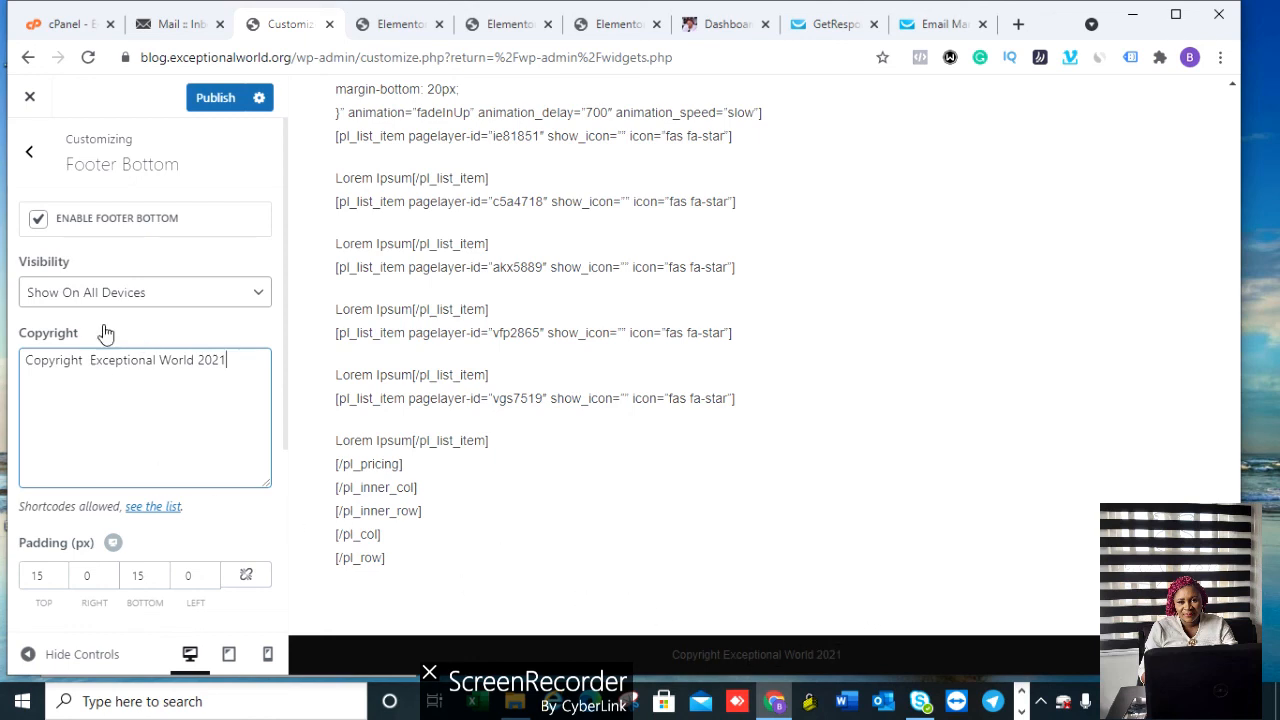
pyautogui.click(240, 298)
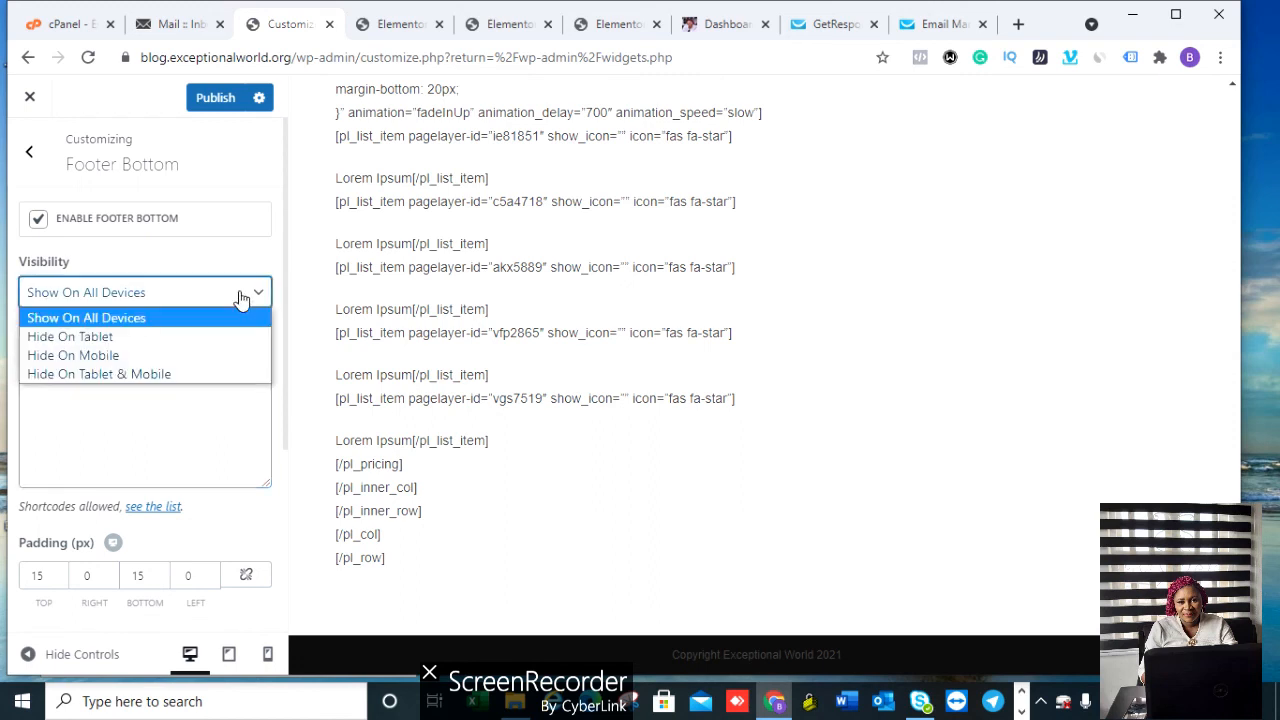
pyautogui.click(242, 300)
pyautogui.click(284, 301)
pyautogui.scroll(-1, 283, 305)
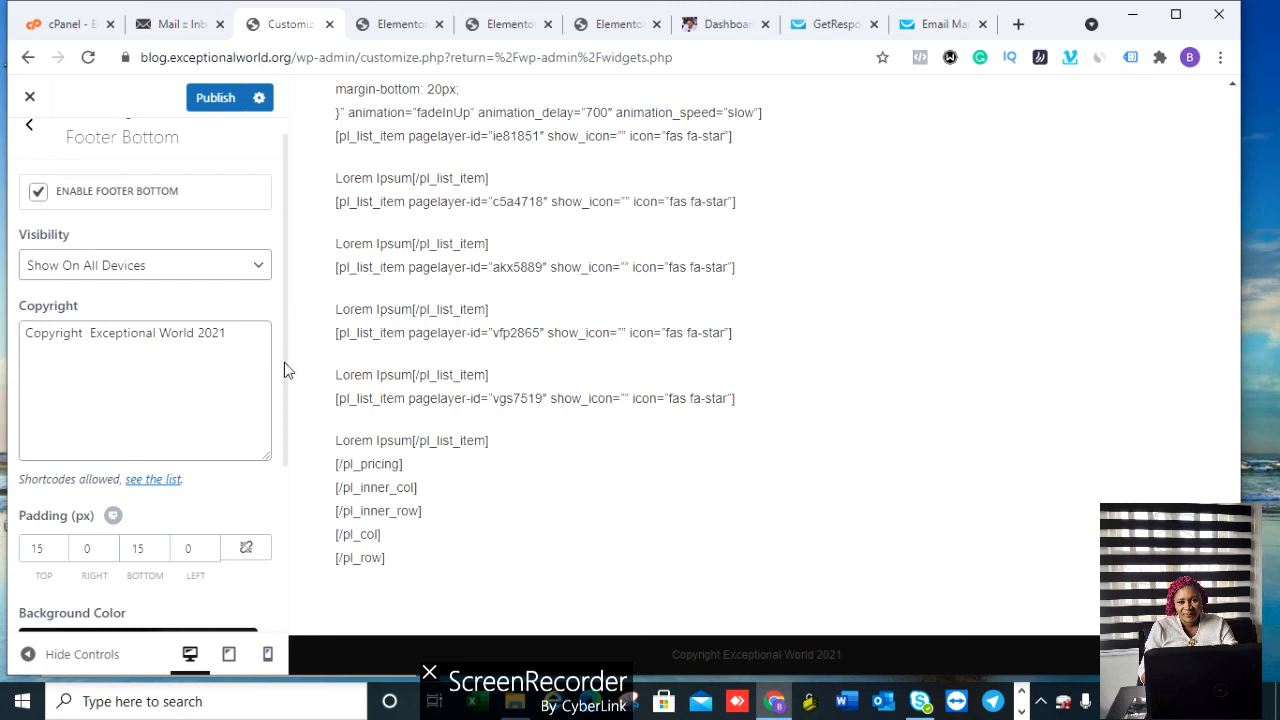
pyautogui.hotkey('ctrl', 'a')
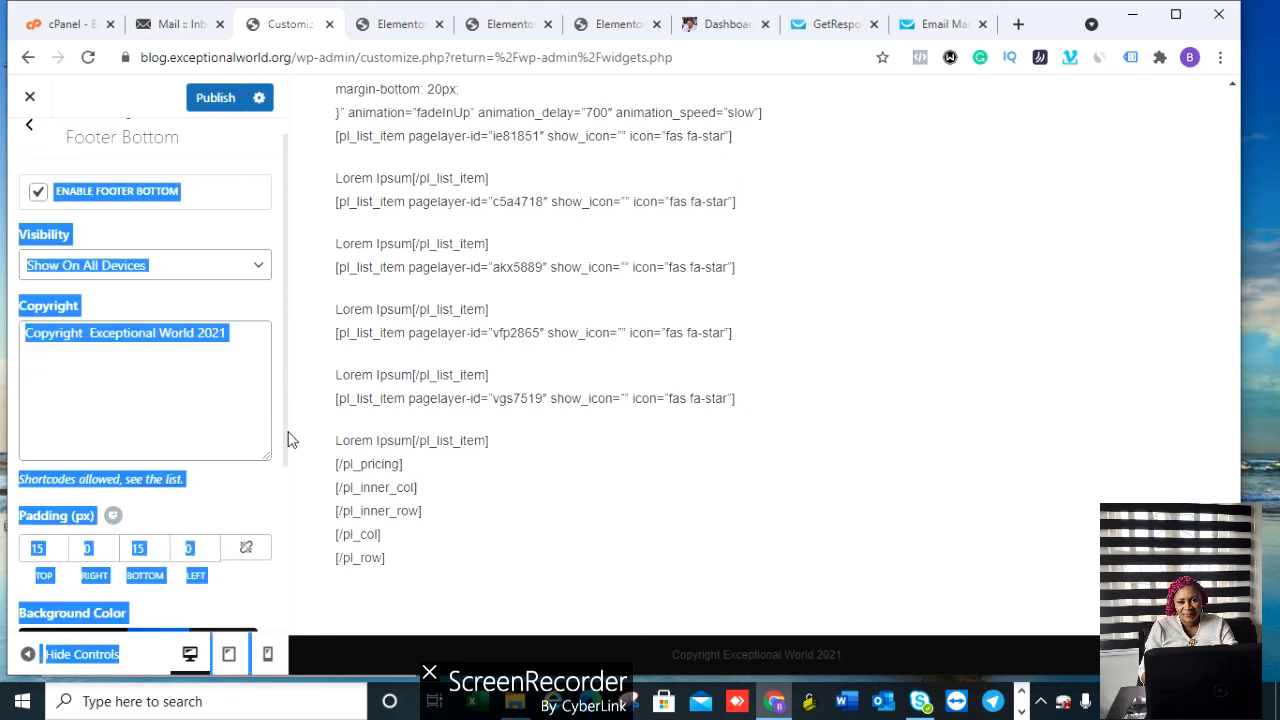
pyautogui.click(284, 293)
pyautogui.scroll(-2, 286, 289)
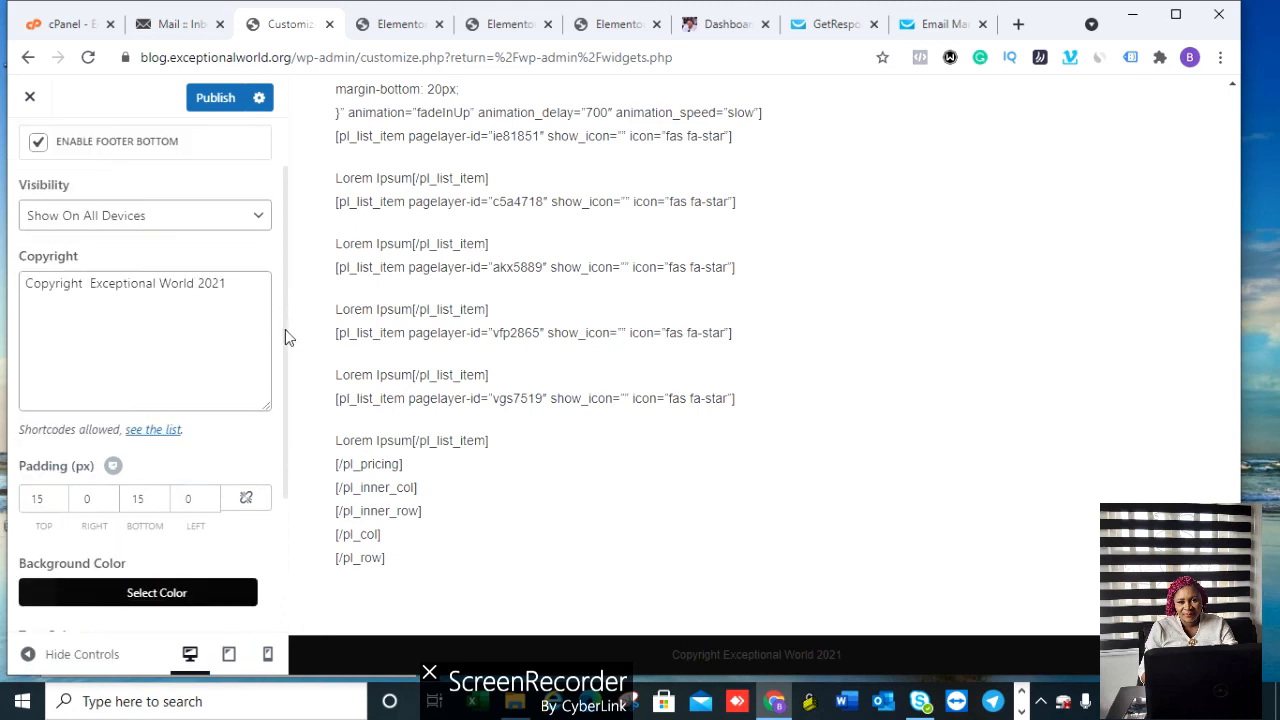
pyautogui.hotkey('ctrl', 'a')
pyautogui.click(284, 335)
pyautogui.scroll(-2, 297, 383)
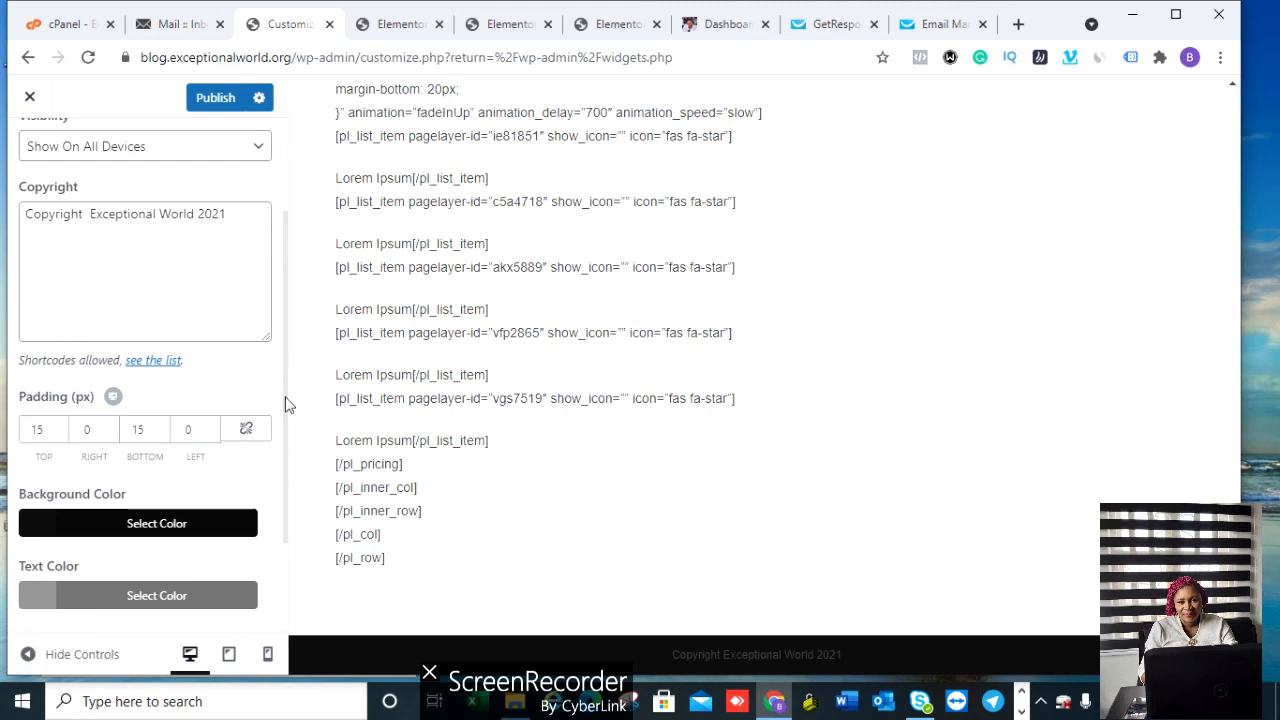
pyautogui.hotkey('ctrl', 'a')
pyautogui.click(264, 481)
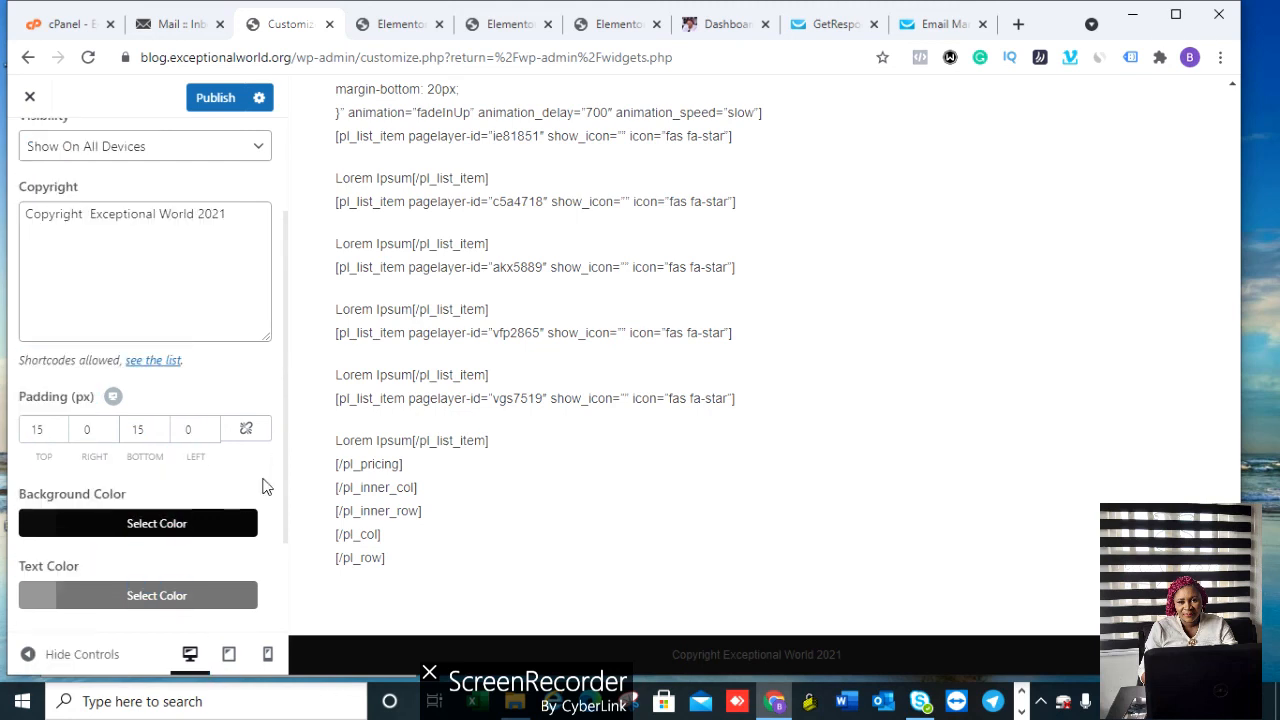
pyautogui.click(190, 523)
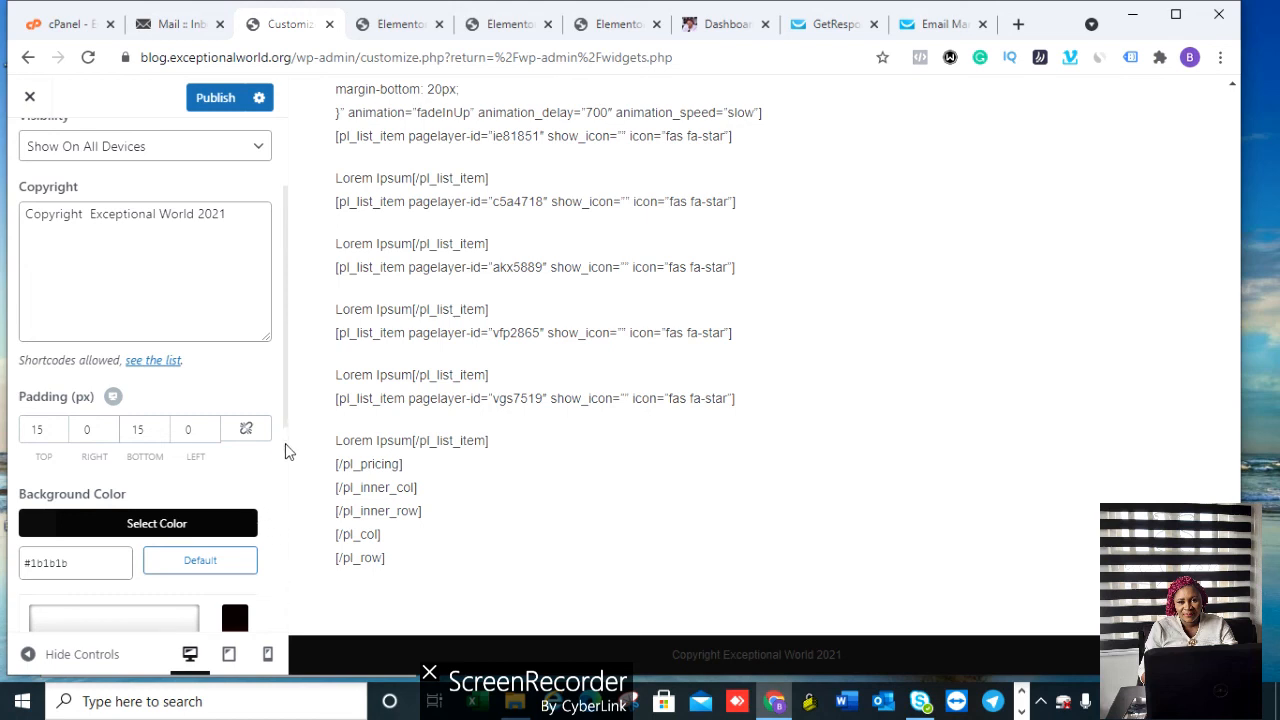
pyautogui.hotkey('ctrl', 'a')
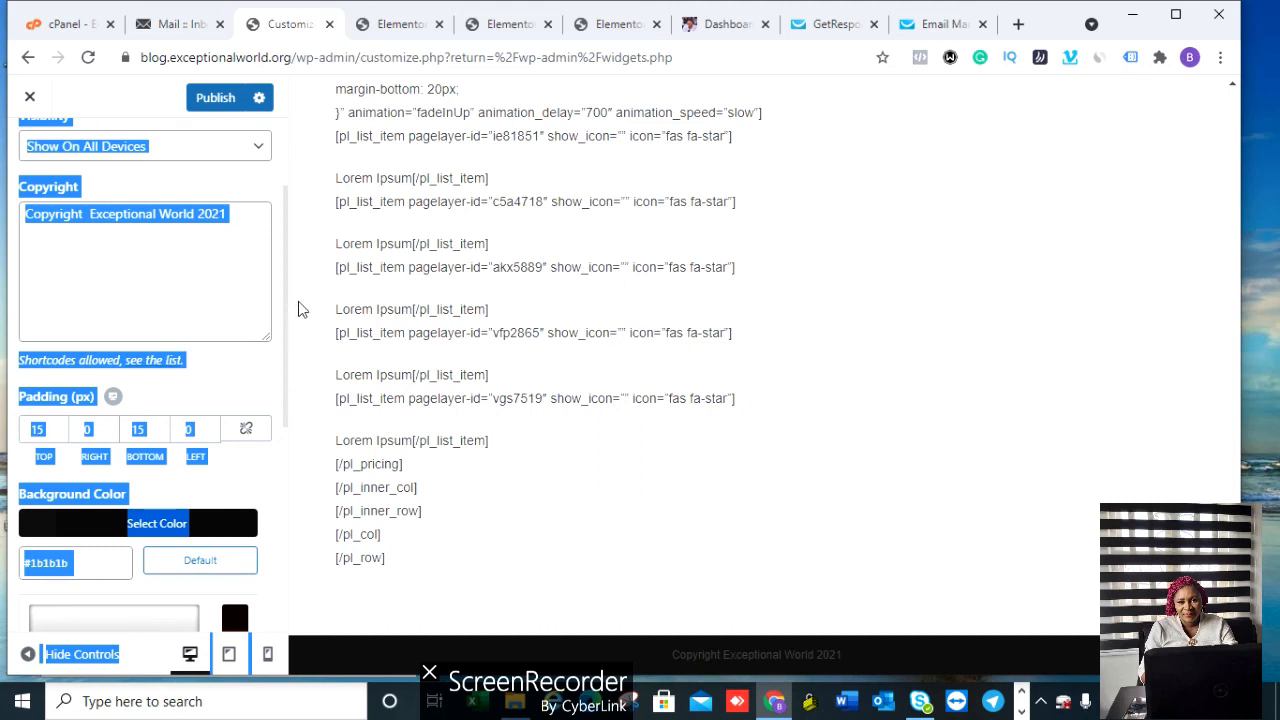
pyautogui.click(263, 202)
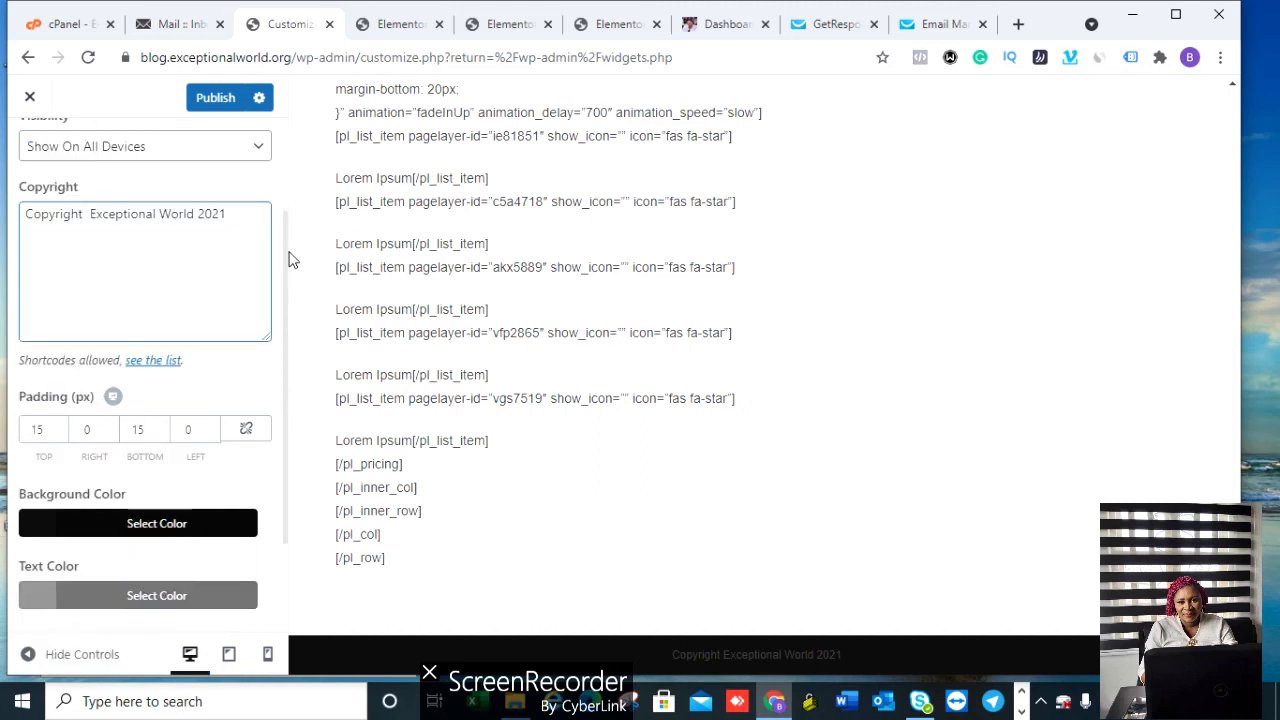
pyautogui.moveTo(283, 251); pyautogui.dragTo(286, 371)
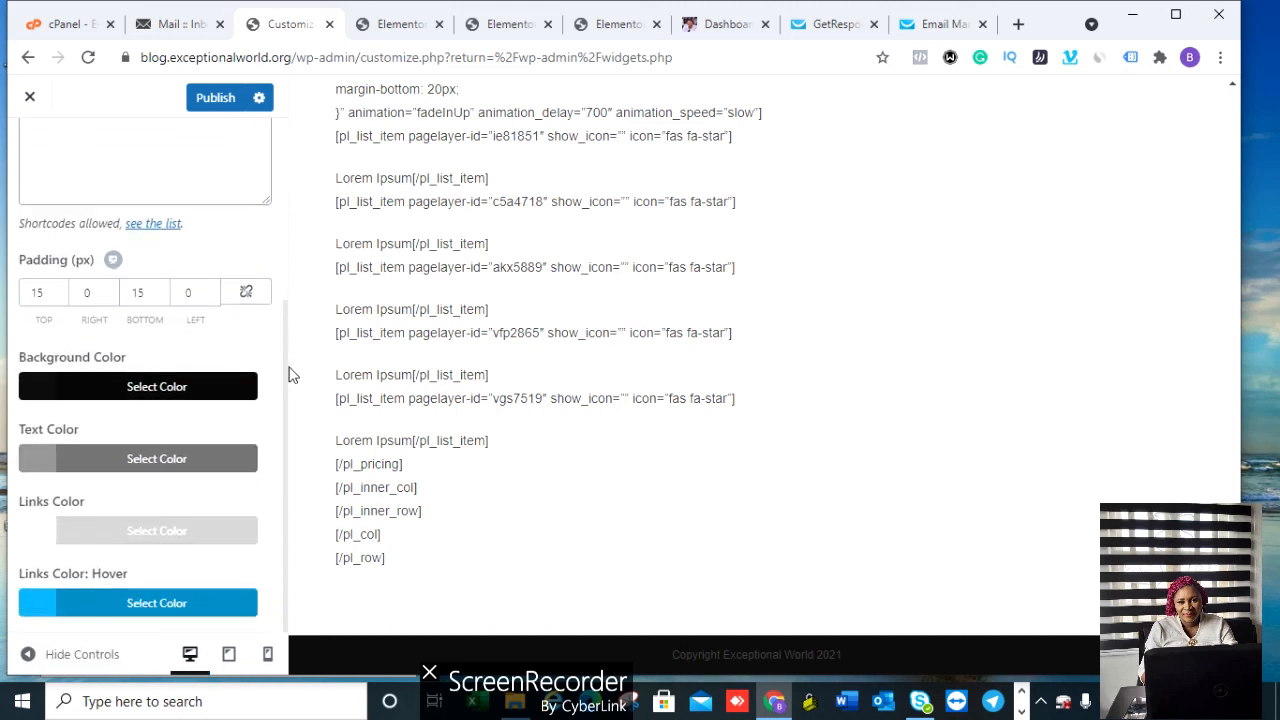
# Step: Set the footer bottom background colour to green #24c966
pyautogui.click(140, 396)
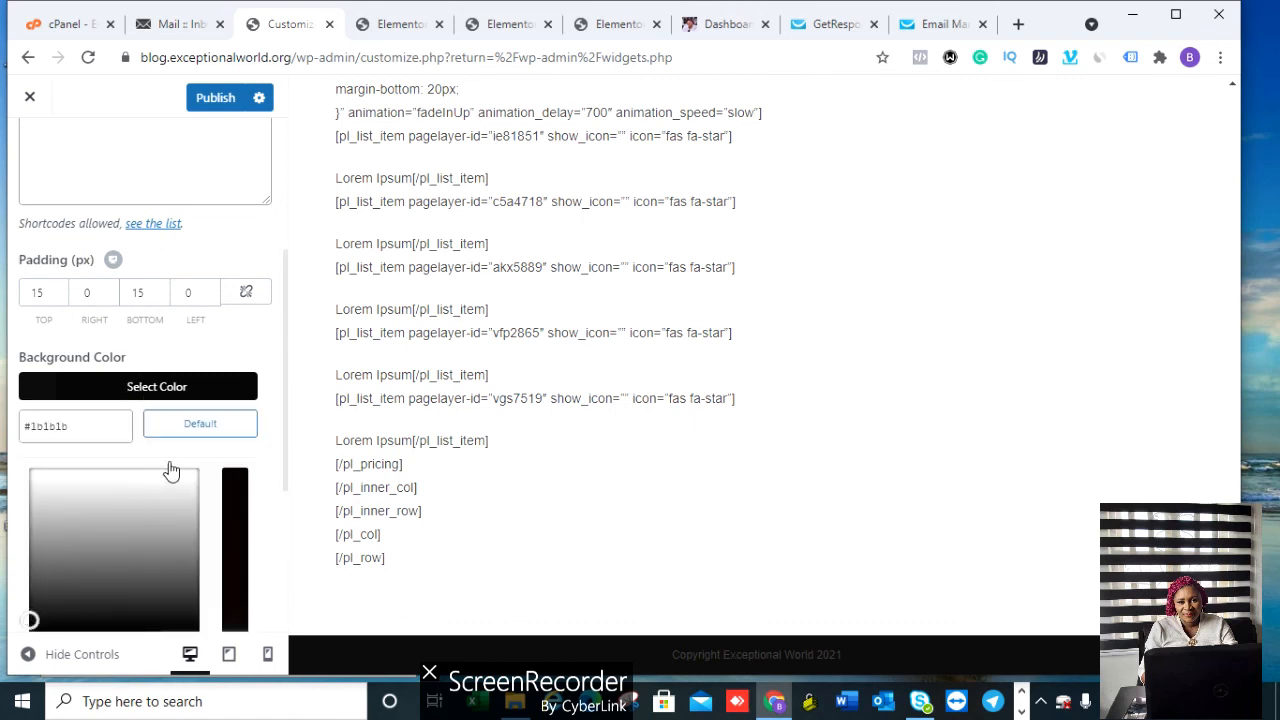
pyautogui.click(240, 530)
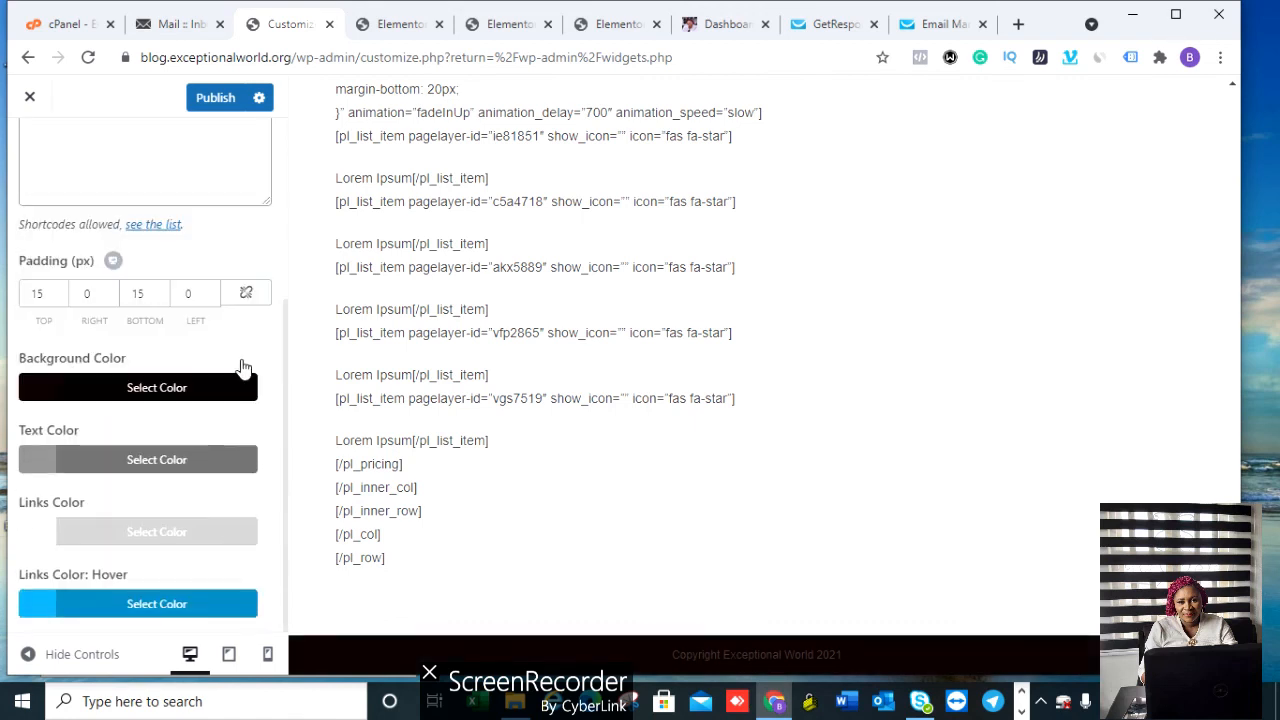
pyautogui.click(220, 387)
pyautogui.click(177, 478)
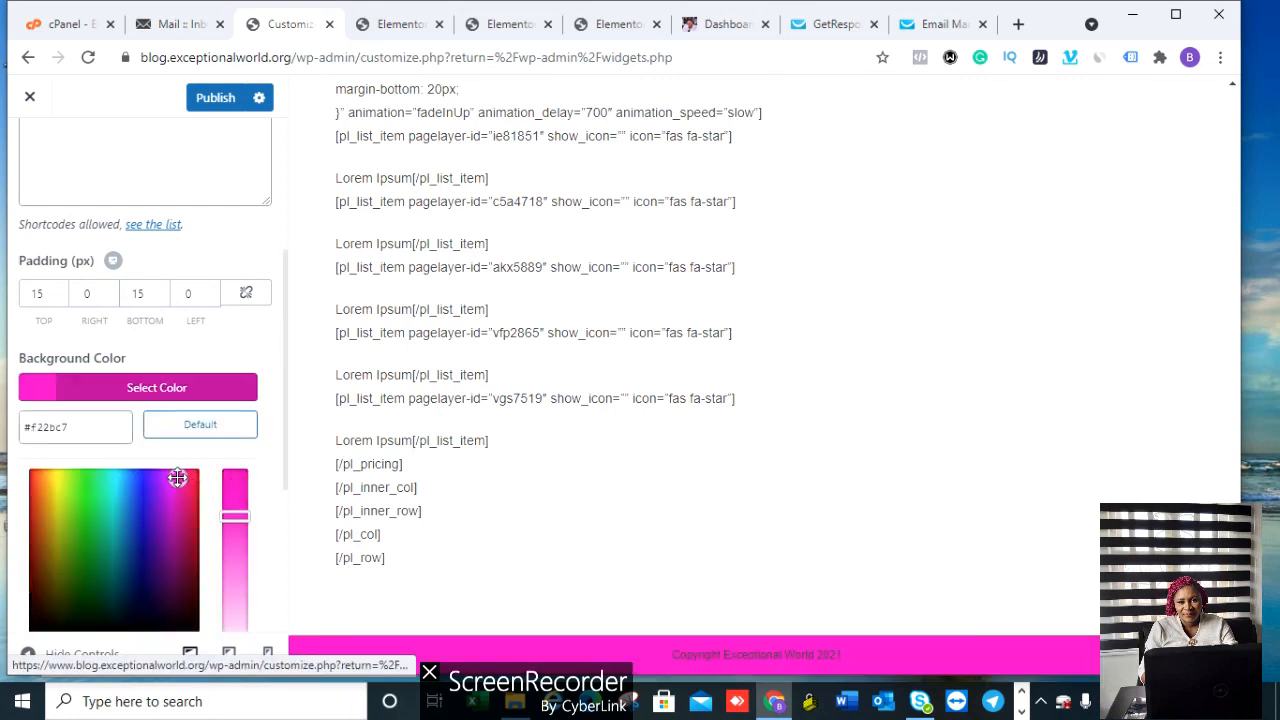
pyautogui.moveTo(133, 494); pyautogui.dragTo(98, 504)
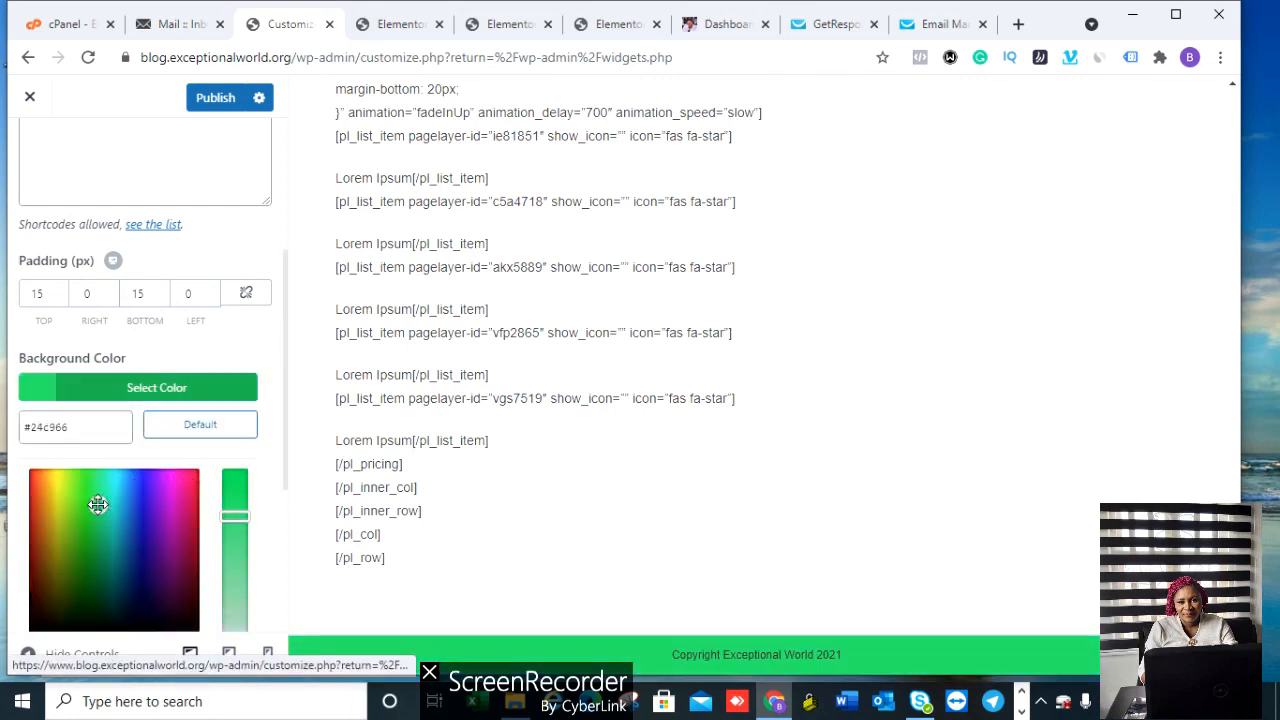
pyautogui.click(275, 333)
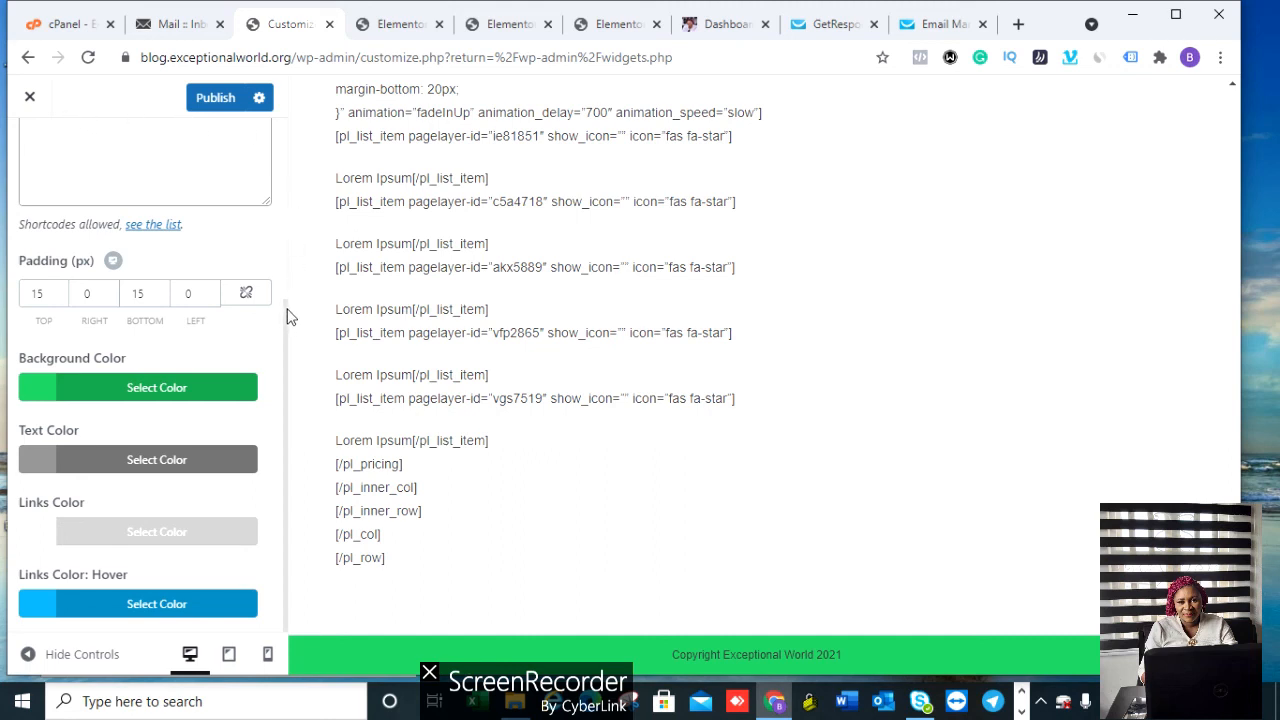
# Step: Publish the footer changes and return to the Customizer section list
pyautogui.click(222, 104)
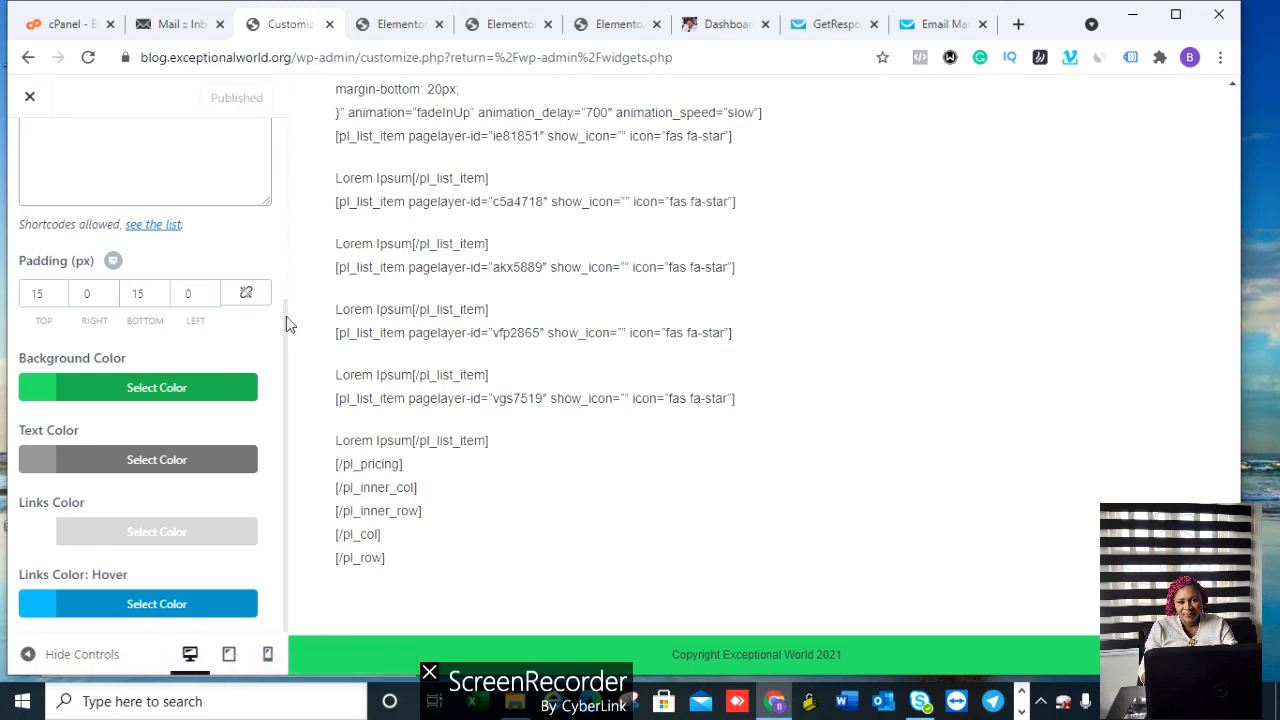
pyautogui.moveTo(284, 318); pyautogui.dragTo(240, 151)
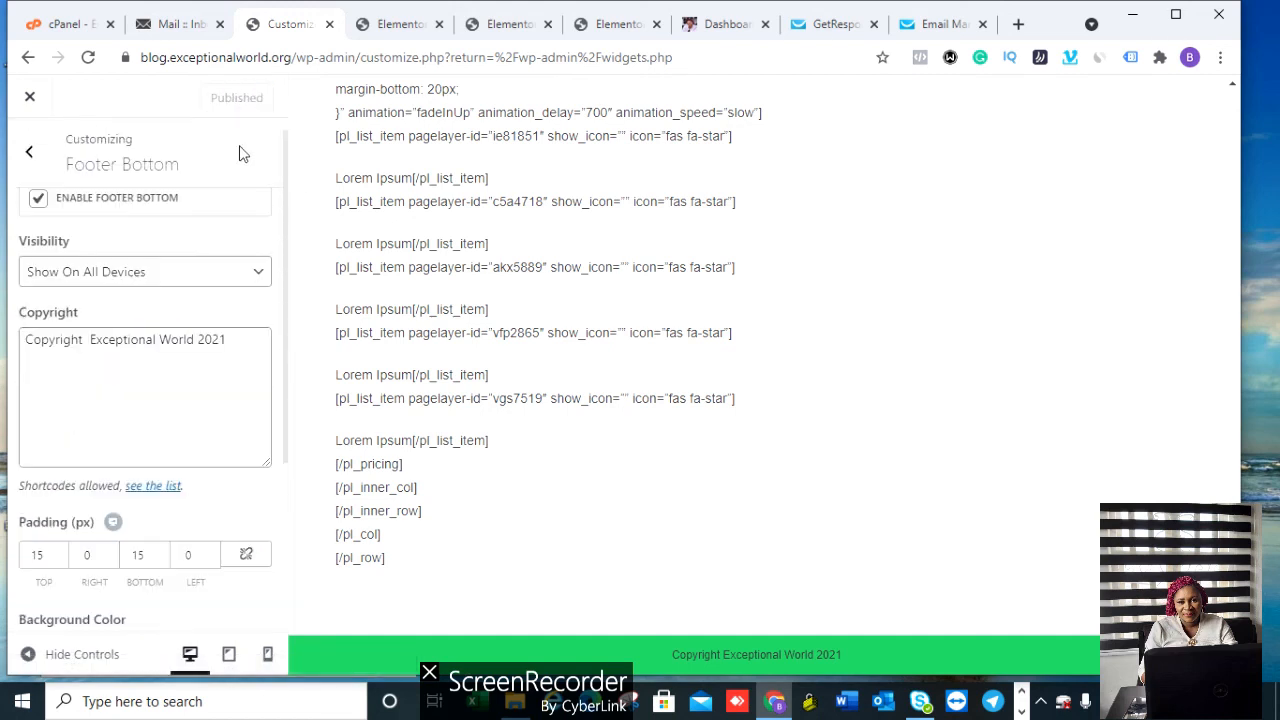
pyautogui.click(22, 160)
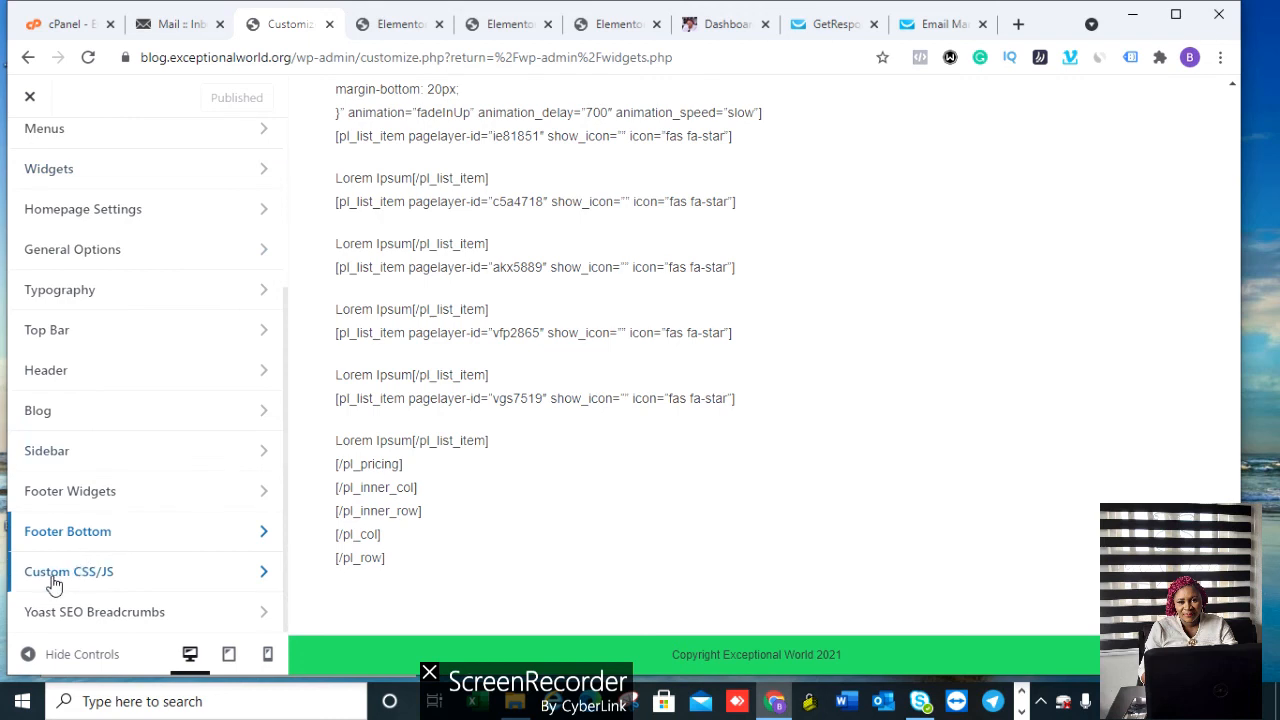
# Step: Look at the Custom CSS/JS section and the paid features list, then return to the main menu
pyautogui.click(54, 581)
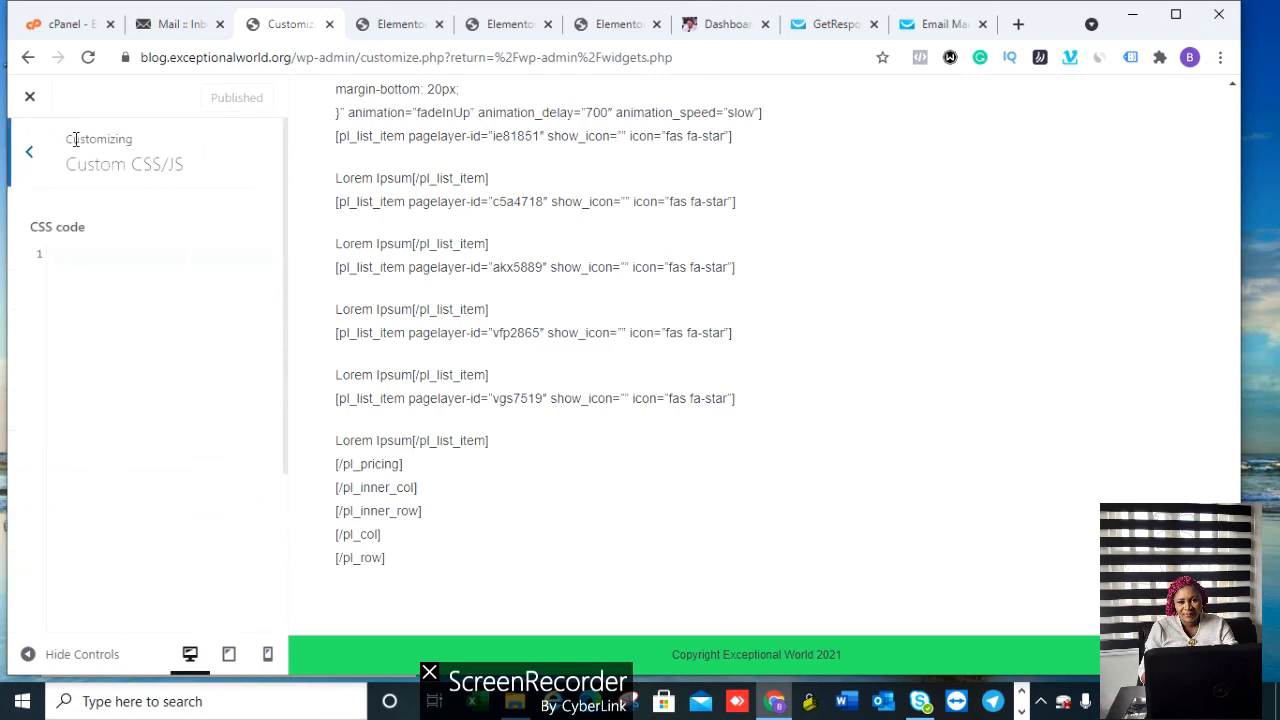
pyautogui.click(33, 161)
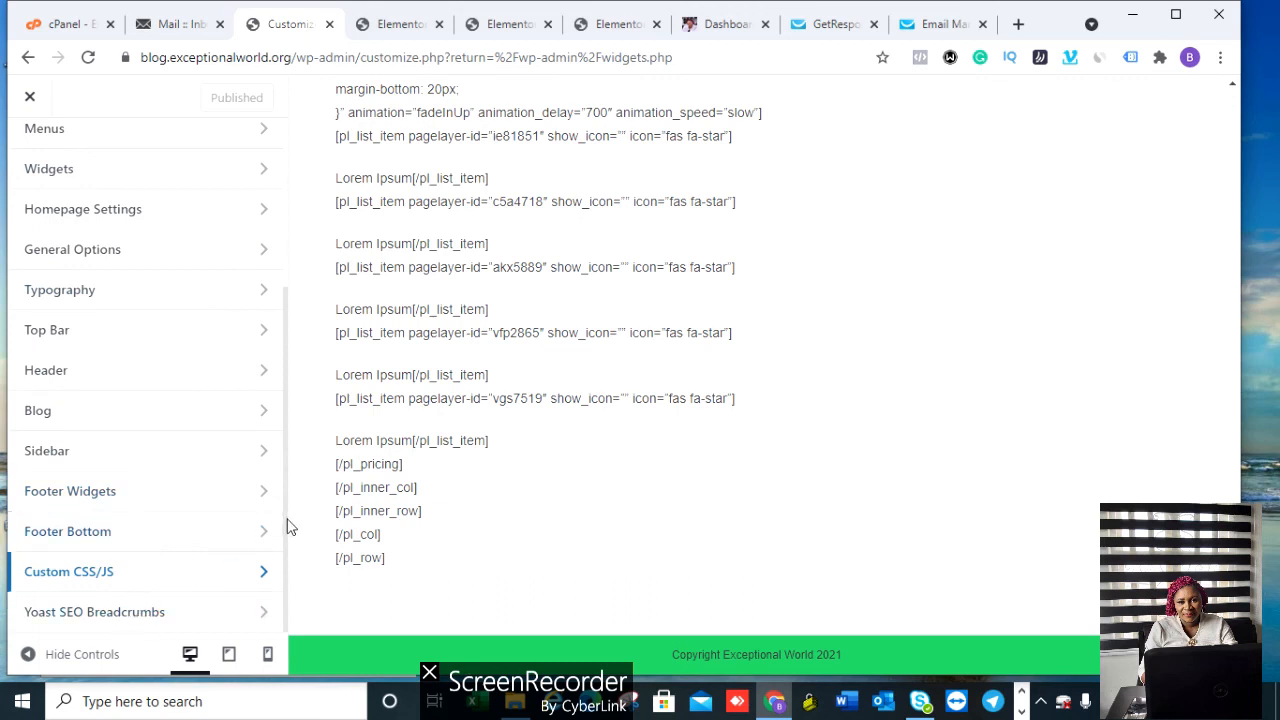
pyautogui.scroll(3, 143, 320)
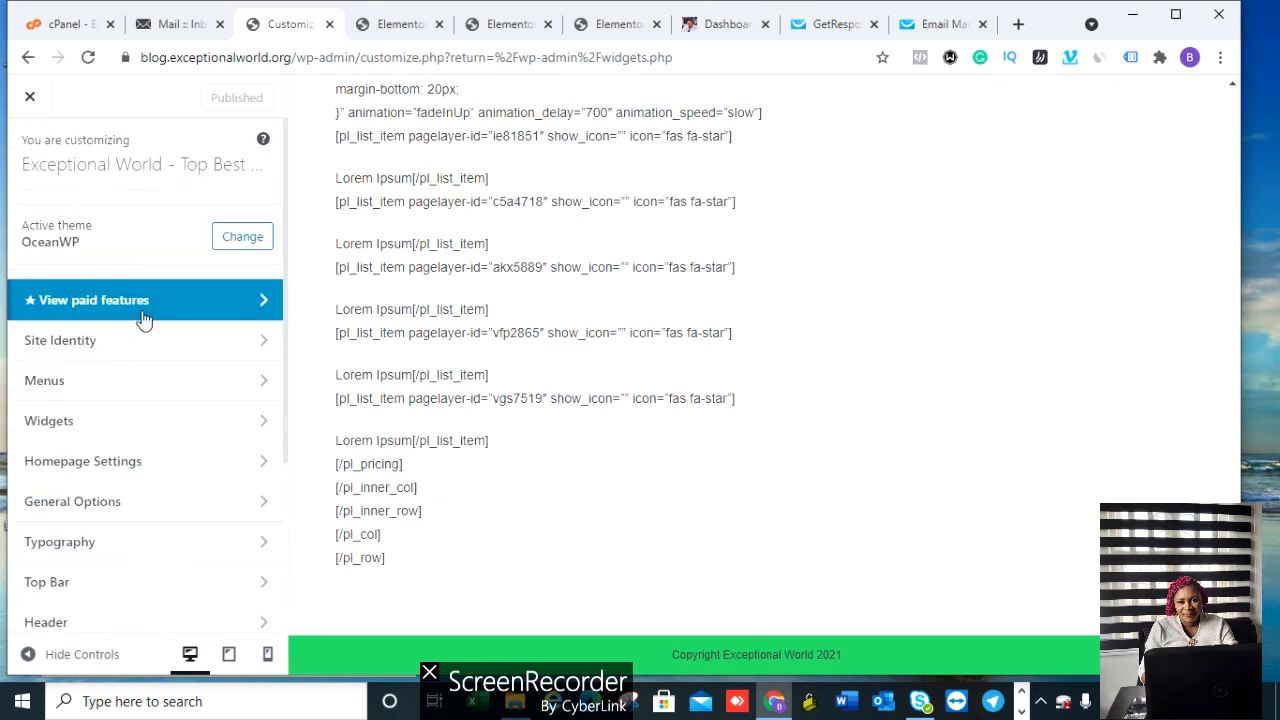
pyautogui.click(97, 310)
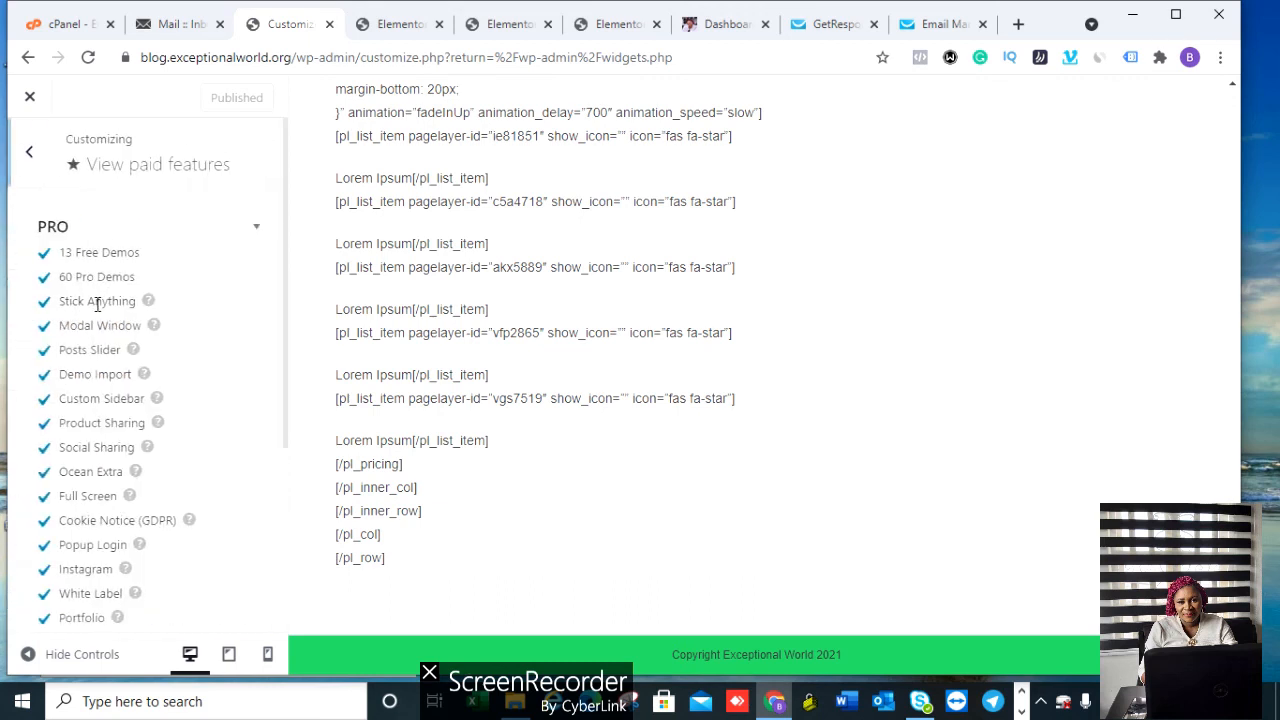
pyautogui.click(29, 152)
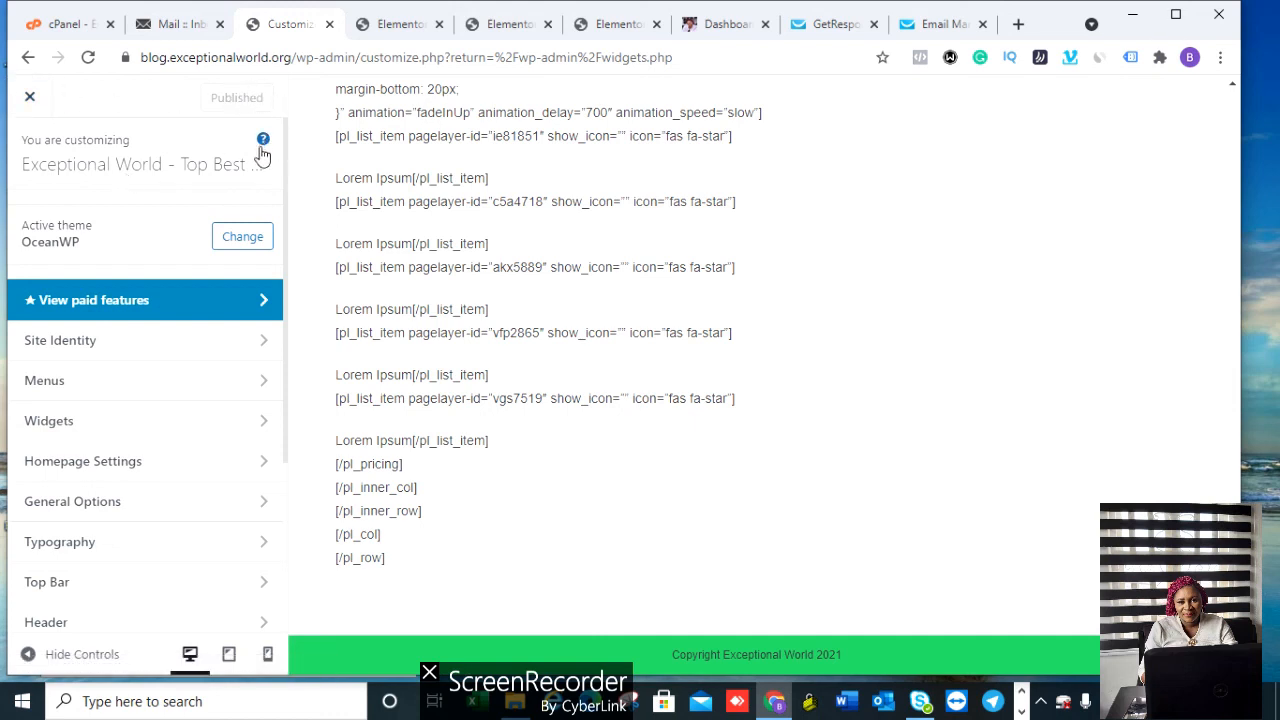
# Step: Exit the Customizer and show Pages > All Pages, scrolling through the 11 pages
pyautogui.click(32, 98)
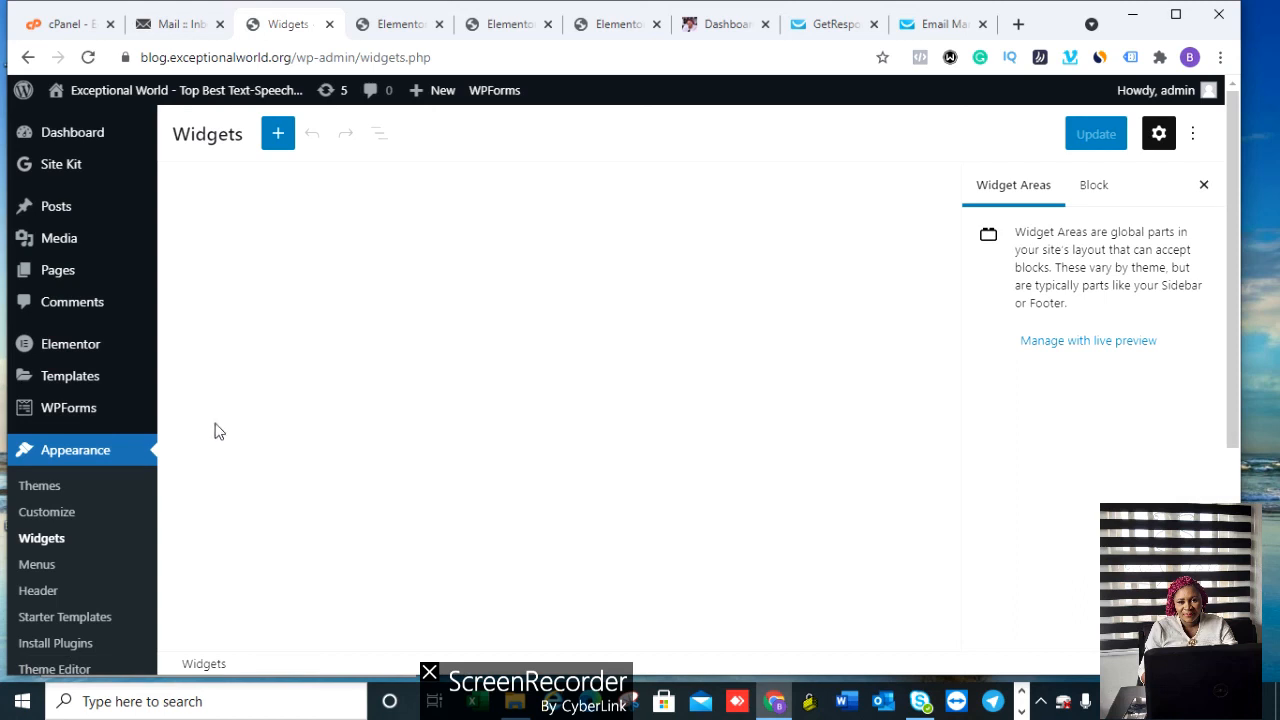
pyautogui.moveTo(140, 380)
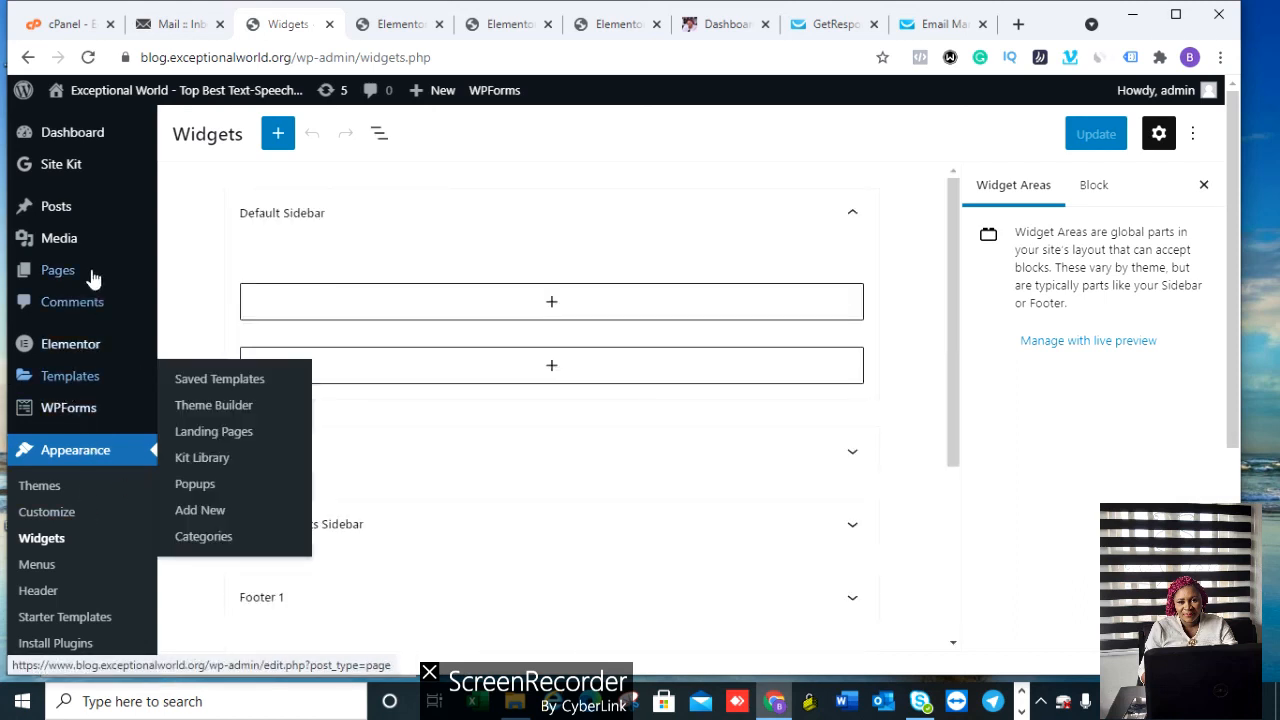
pyautogui.moveTo(77, 277)
pyautogui.click(197, 273)
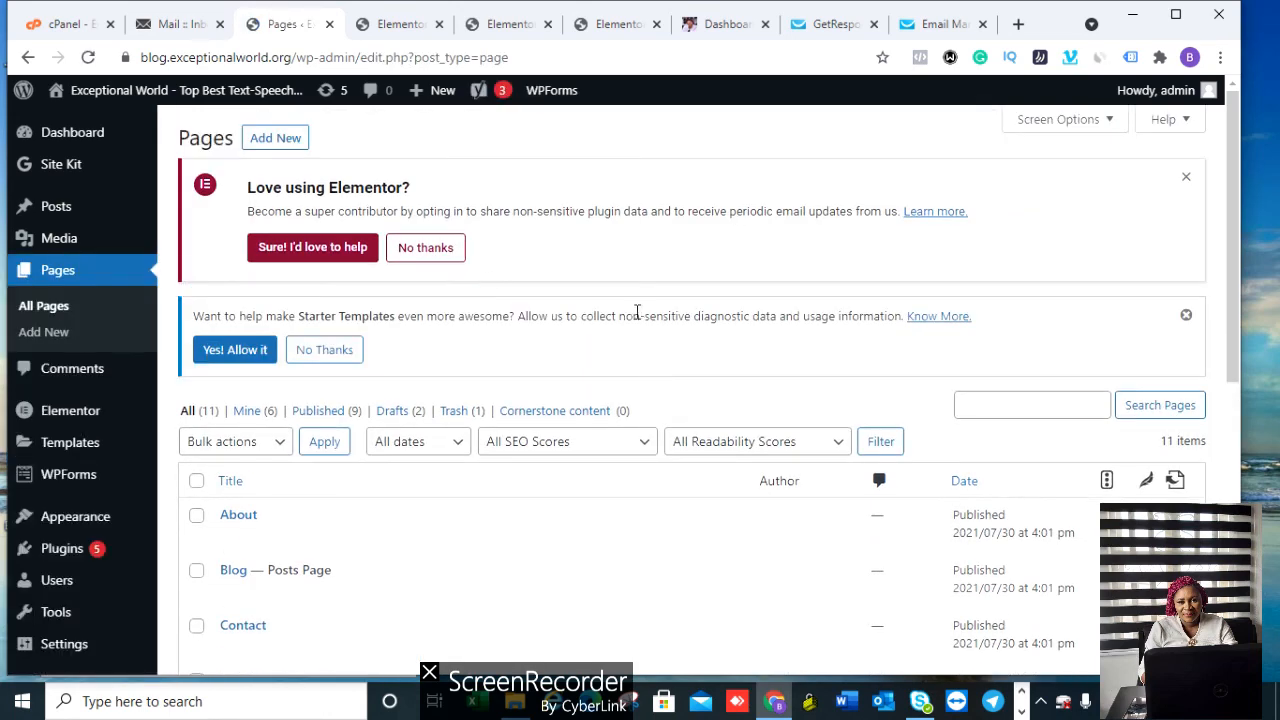
pyautogui.moveTo(1236, 207); pyautogui.dragTo(1238, 342)
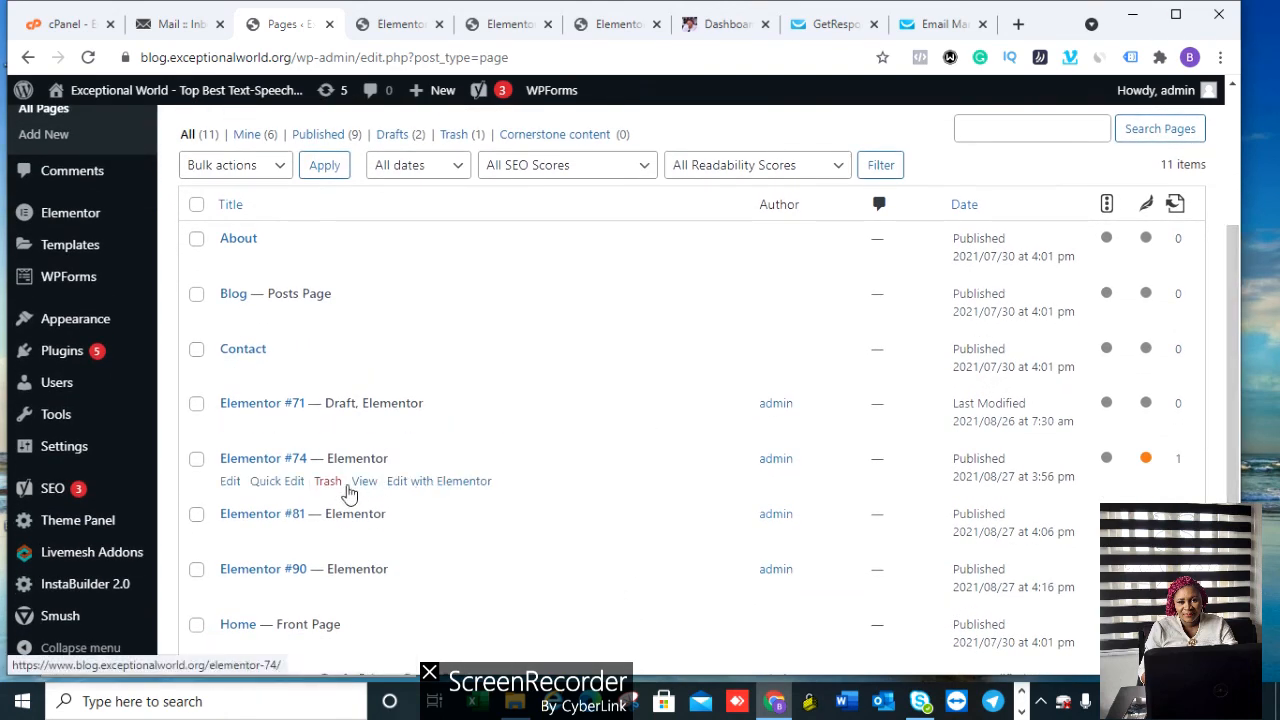
# Step: View the live Elementor #74 page, then follow GET INSTANT ACCESS to the Elementor #81 page
pyautogui.click(371, 491)
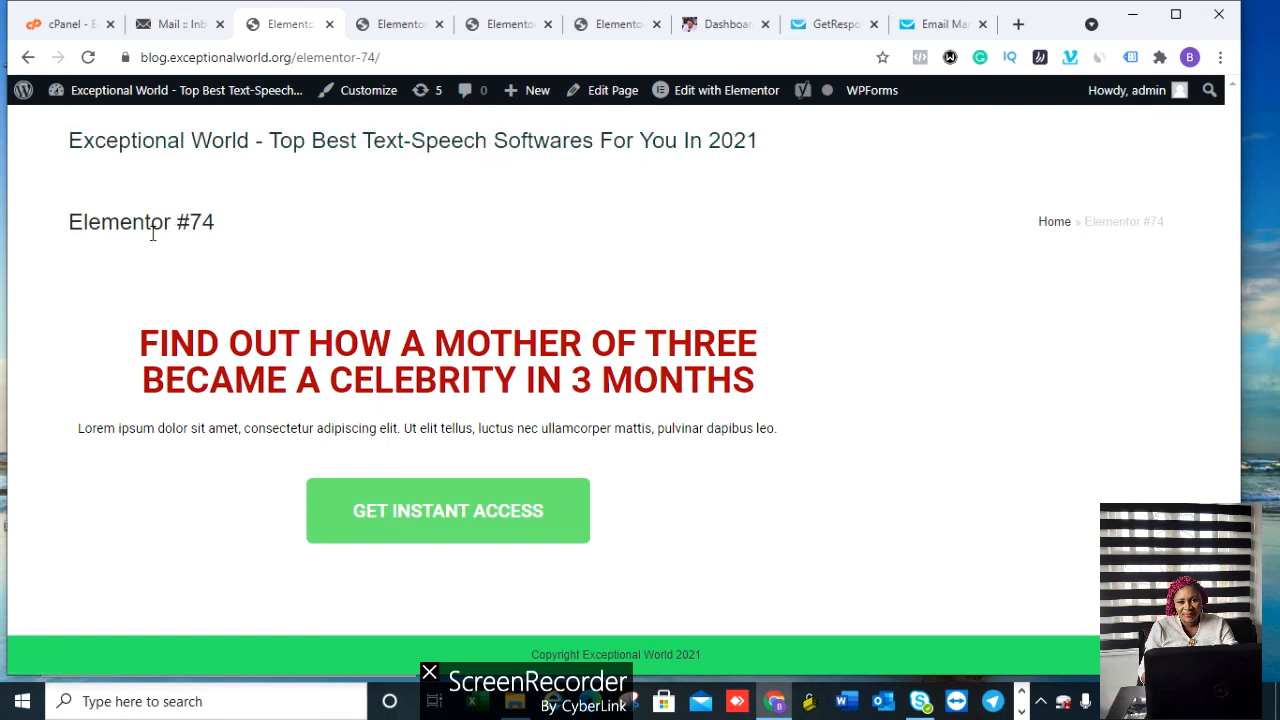
pyautogui.click(433, 516)
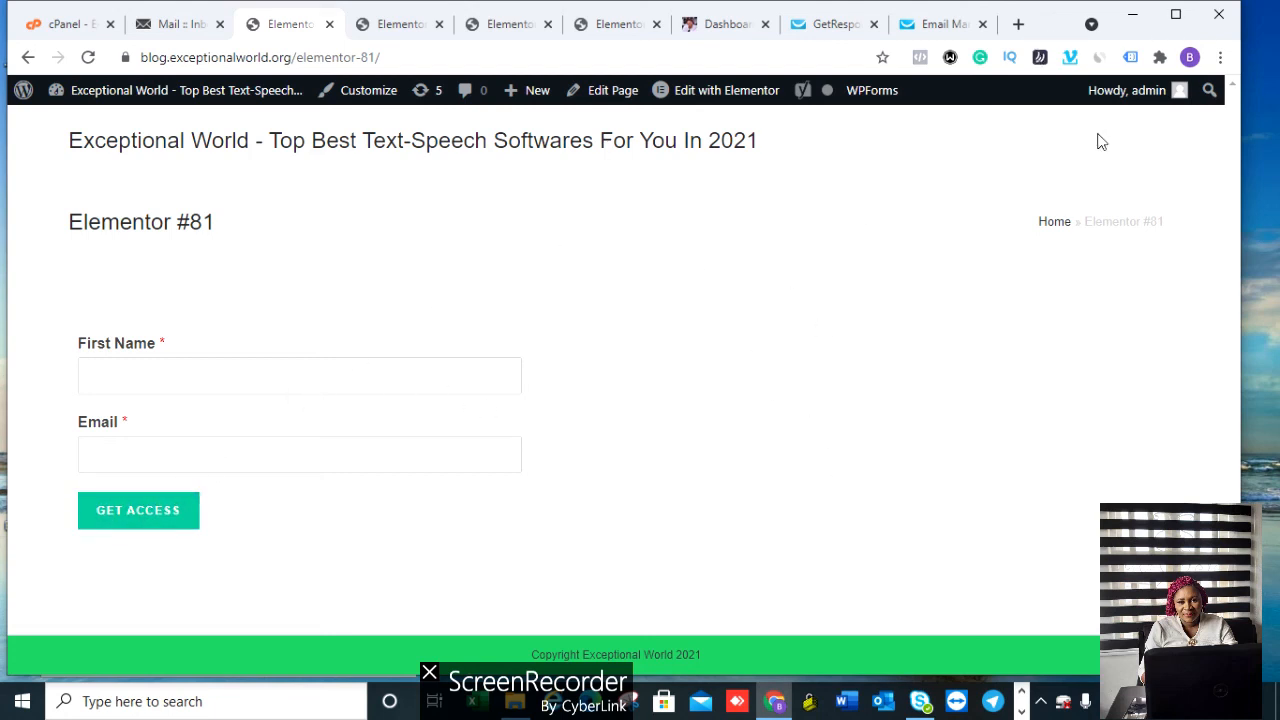
pyautogui.click(1021, 712)
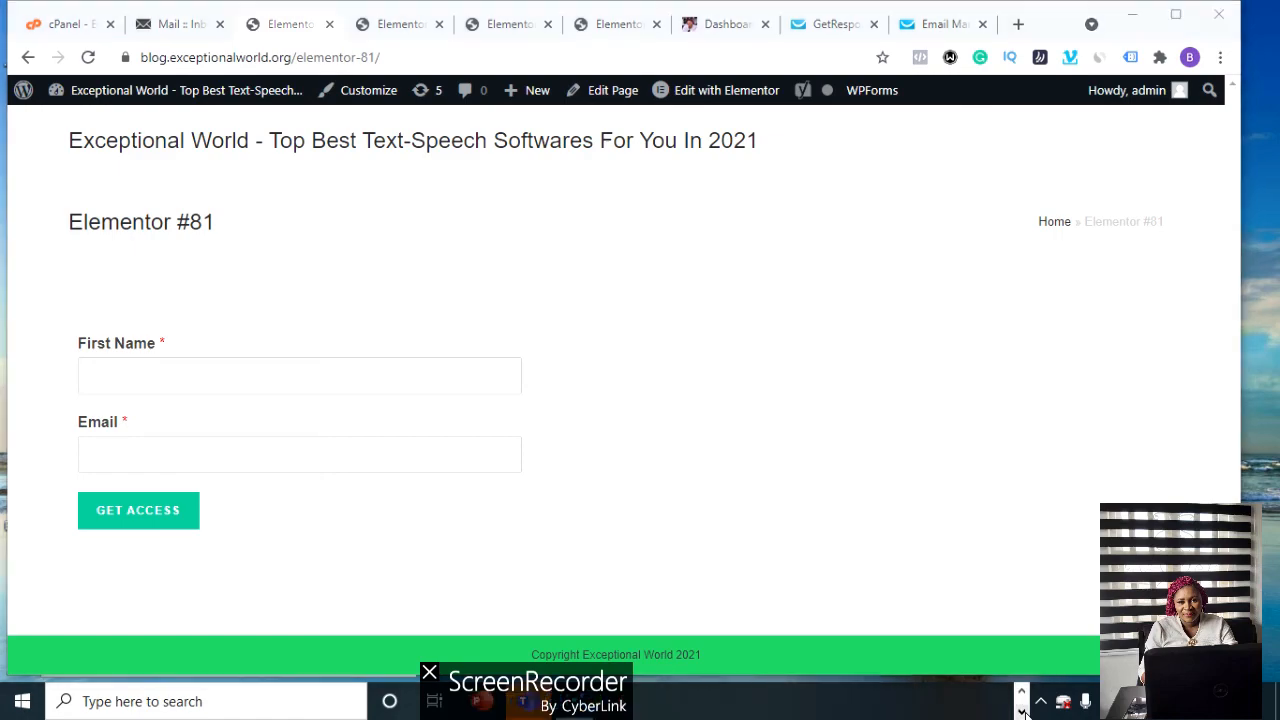